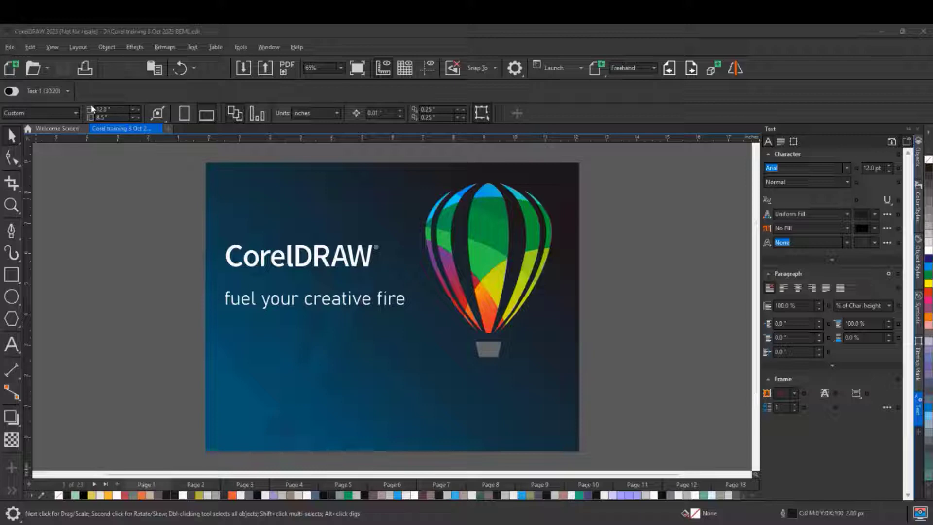
pyautogui.click(168, 129)
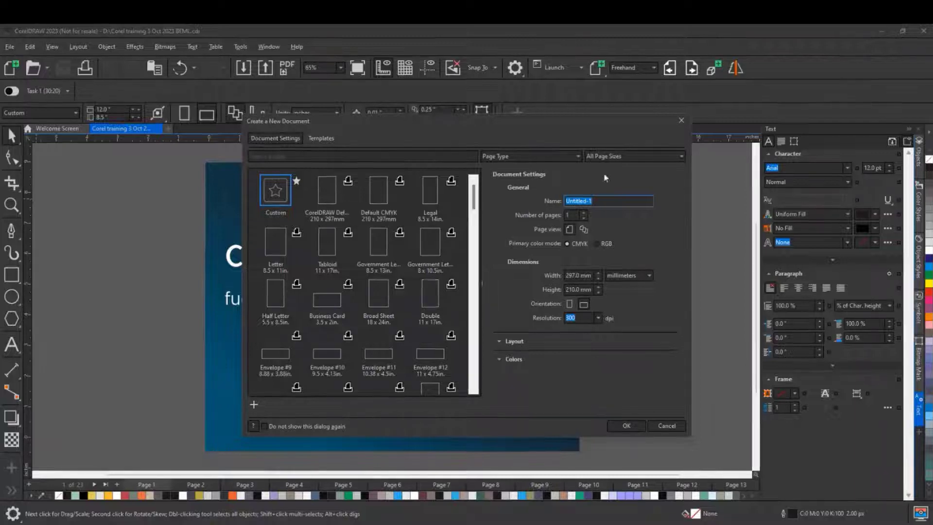
pyautogui.click(679, 121)
pyautogui.click(9, 47)
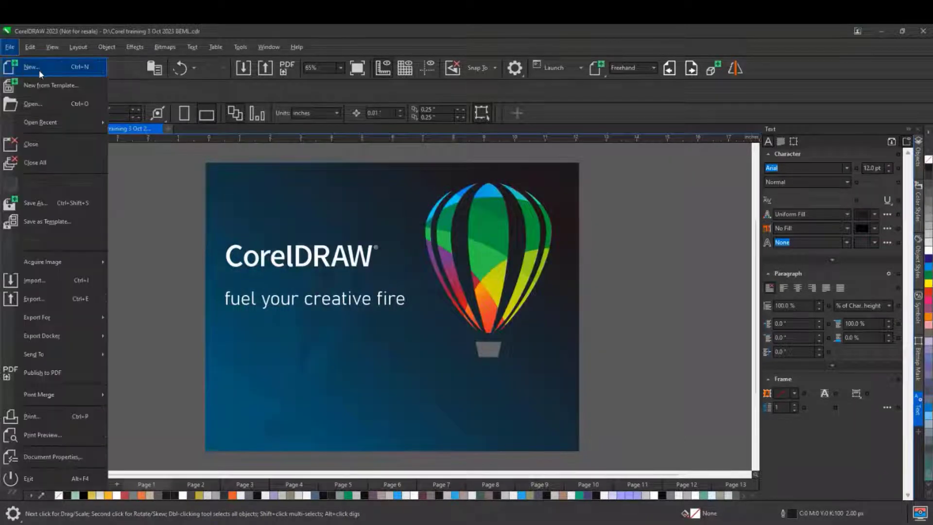
pyautogui.click(9, 47)
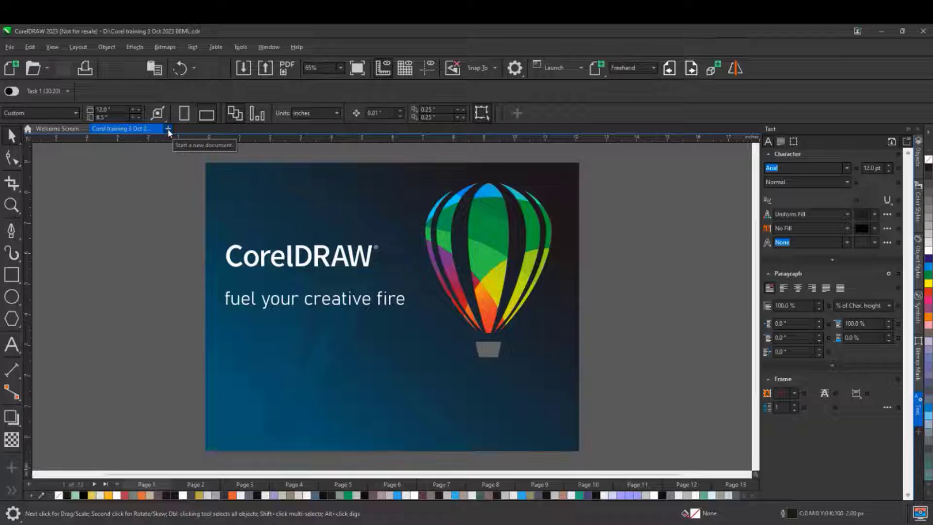
# Step: Create a new one-page CMYK landscape document, with the page dimensions in inches
pyautogui.click(168, 129)
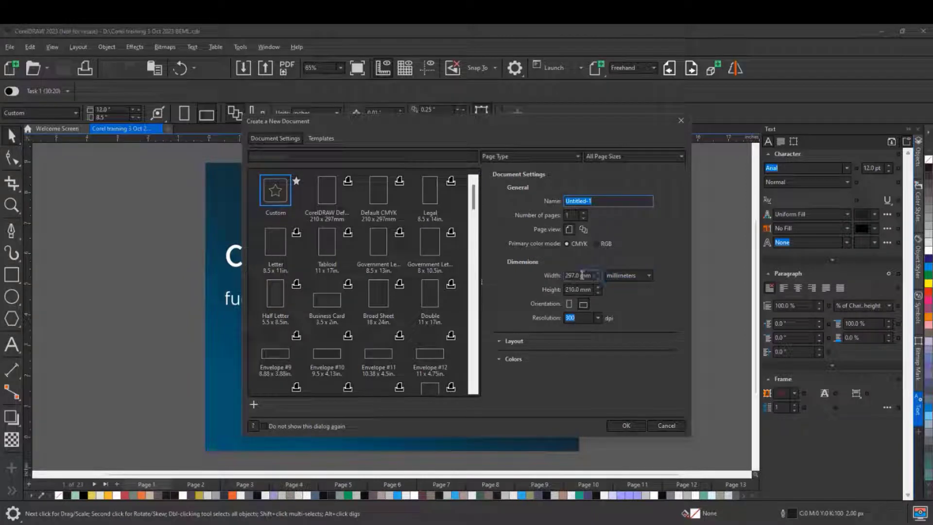
pyautogui.click(620, 275)
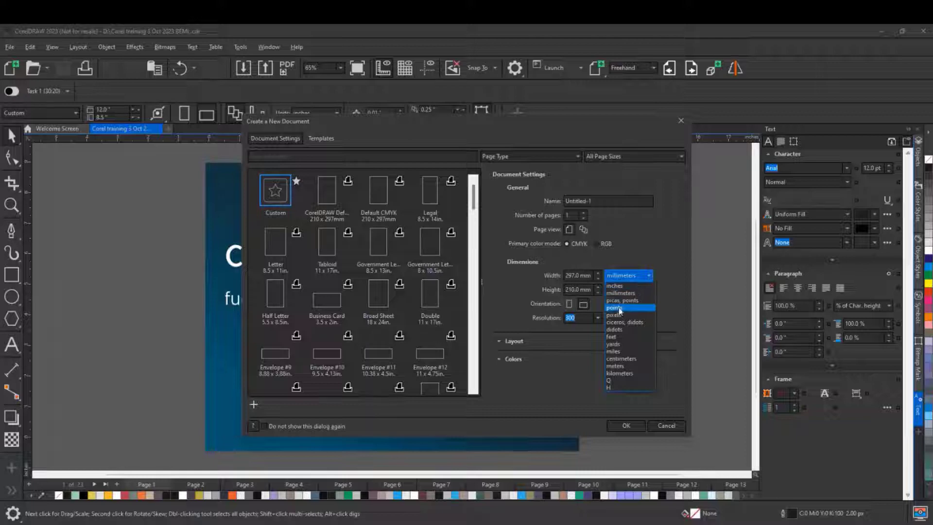
pyautogui.click(607, 285)
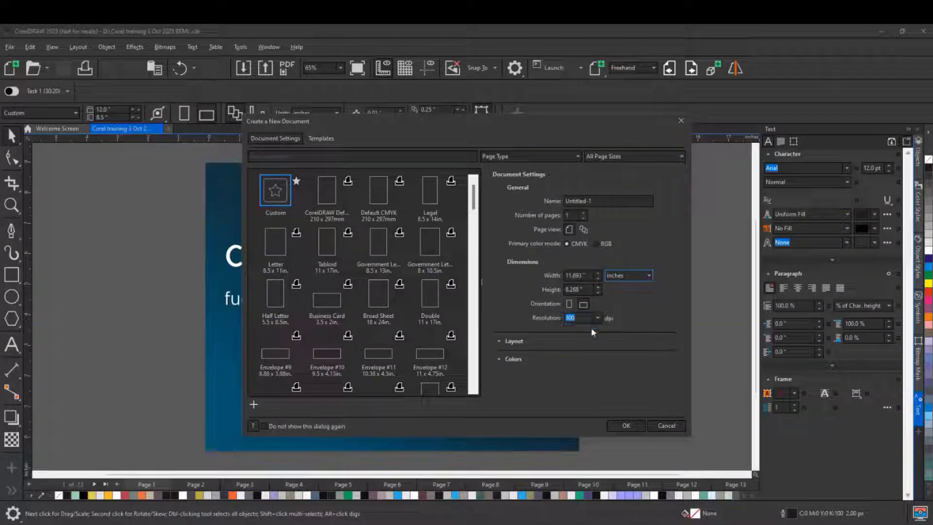
pyautogui.click(626, 426)
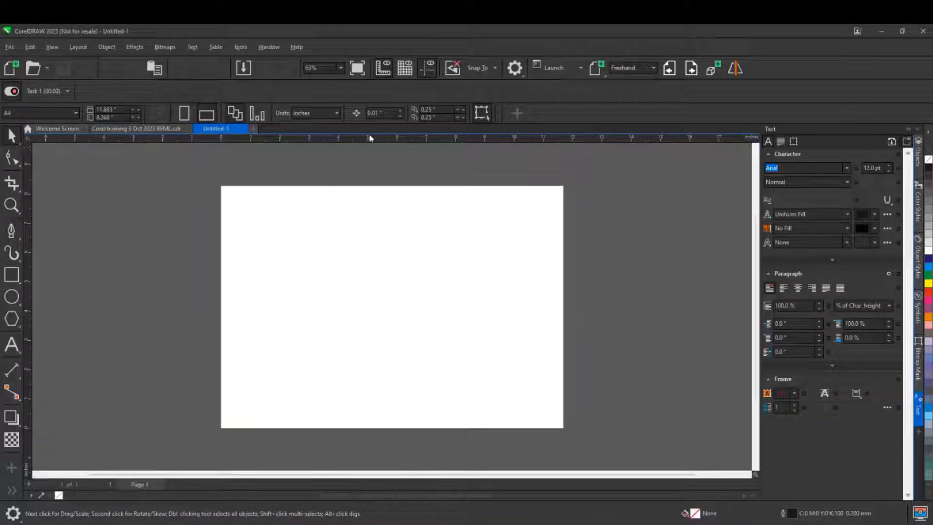
# Step: Draw an upright rectangle about 1.0 by 3.17 inches in the page's left part and fully round all four corners with the Shape tool
pyautogui.click(12, 275)
pyautogui.moveTo(276, 250); pyautogui.dragTo(306, 343)
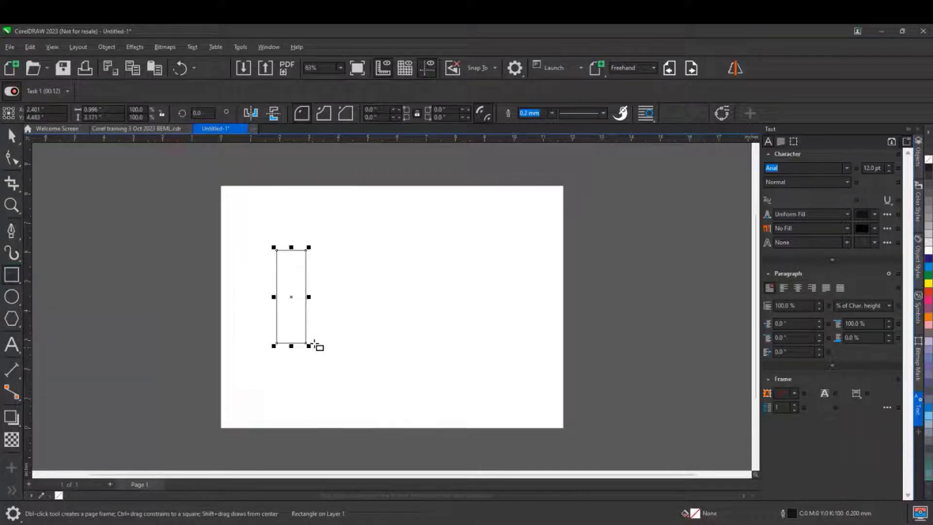
pyautogui.click(14, 165)
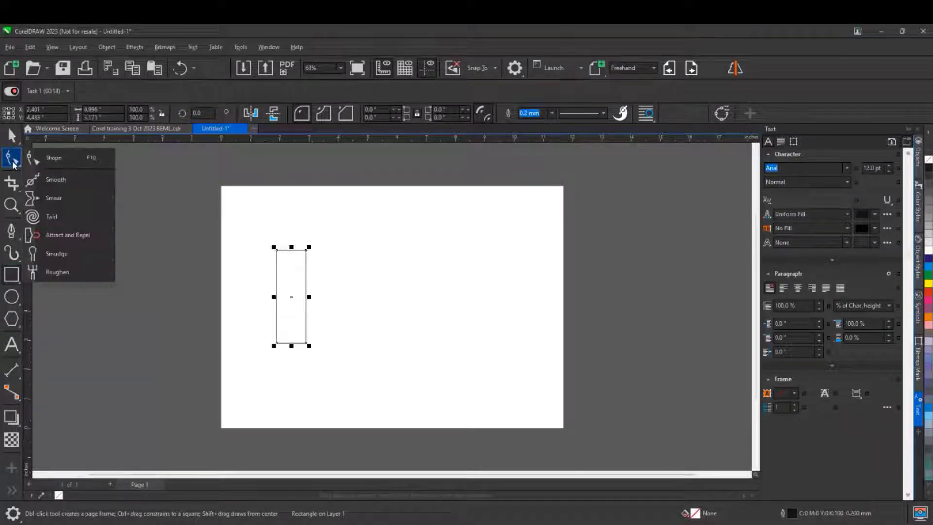
pyautogui.click(61, 169)
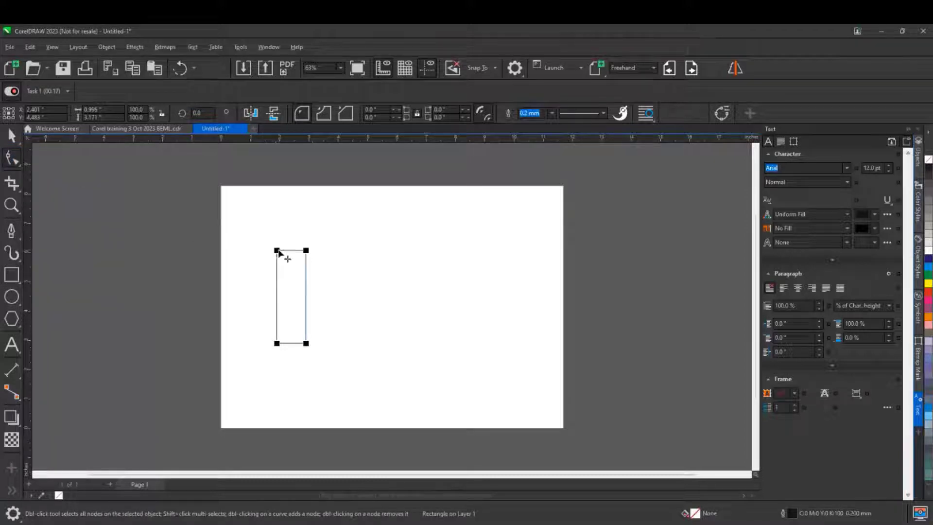
pyautogui.moveTo(278, 252); pyautogui.dragTo(291, 251)
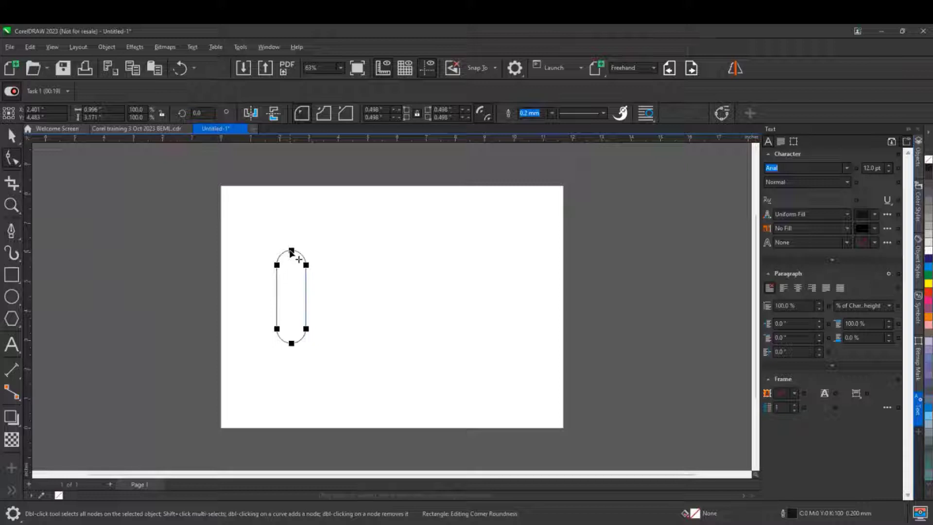
# Step: Undo the rounding, try rounding only the rectangle's upper-left corner, and restore the full rounding of all four corners
pyautogui.hotkey('ctrl', 'z')
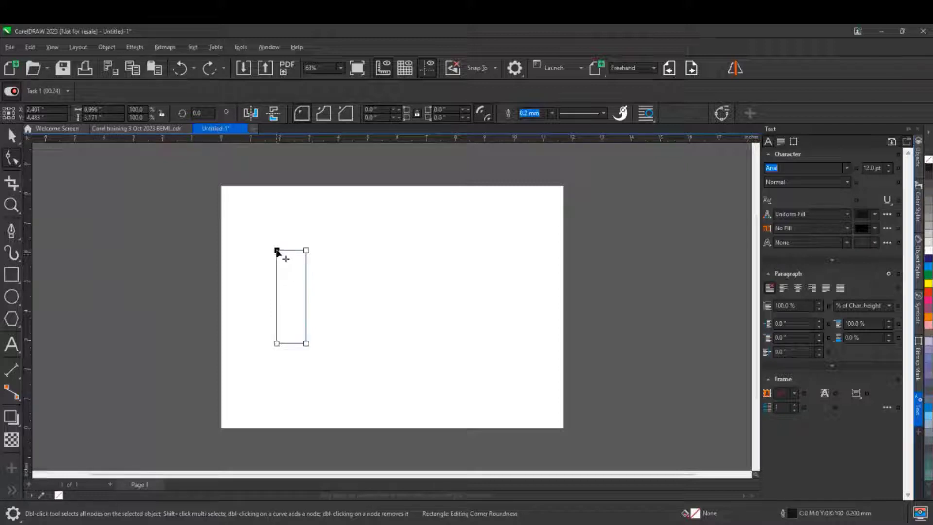
pyautogui.moveTo(278, 251); pyautogui.dragTo(295, 257)
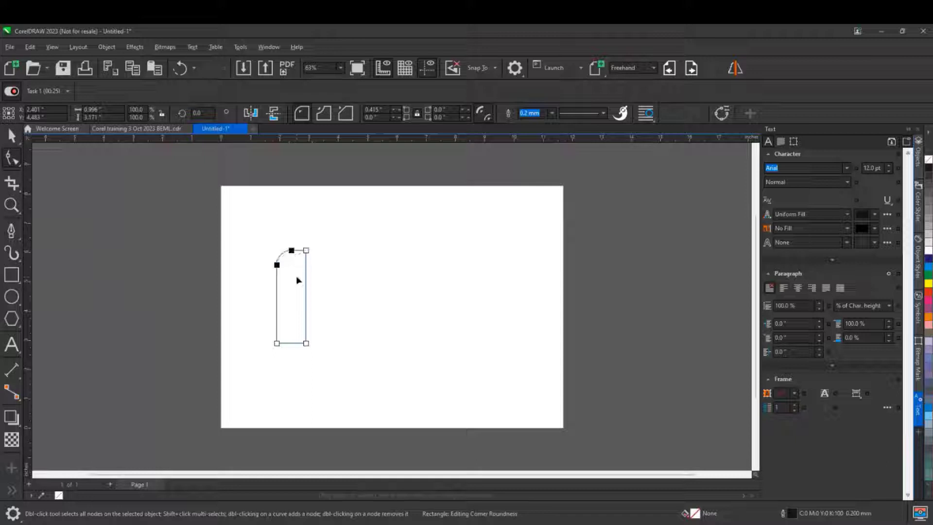
pyautogui.hotkey('ctrl', 'z')
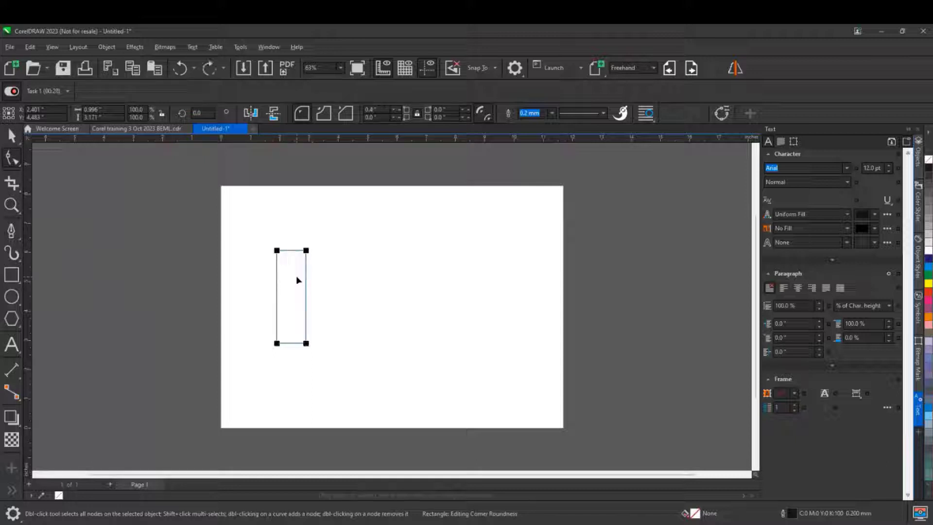
pyautogui.hotkey('ctrl', 'shift', 'z')
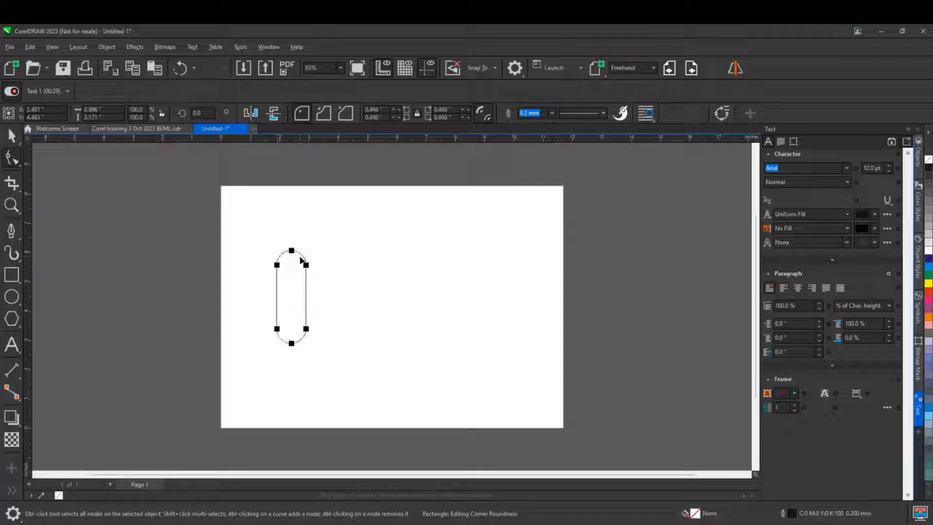
# Step: Make three copies of the rounded bar: one to its right at about the same height and two side by side below as legs
pyautogui.click(11, 136)
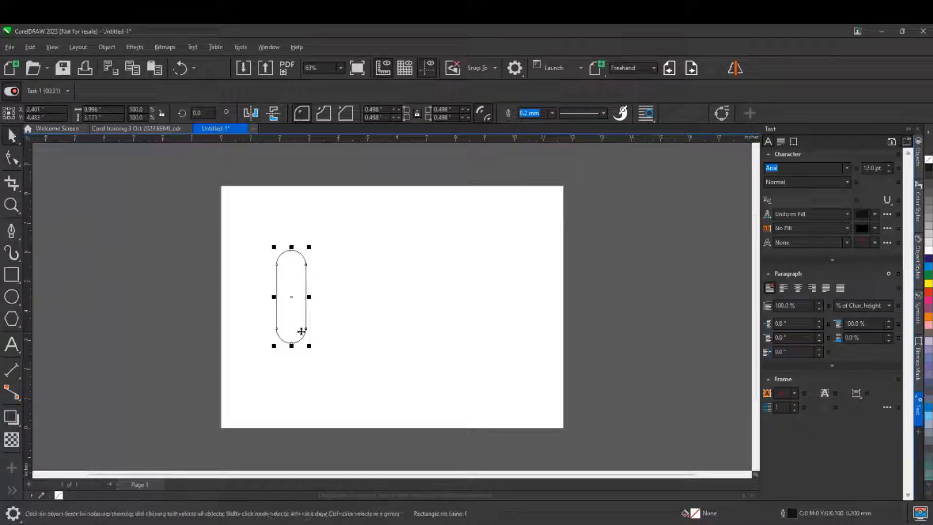
pyautogui.moveTo(286, 288); pyautogui.dragTo(327, 390)
pyautogui.click(447, 324)
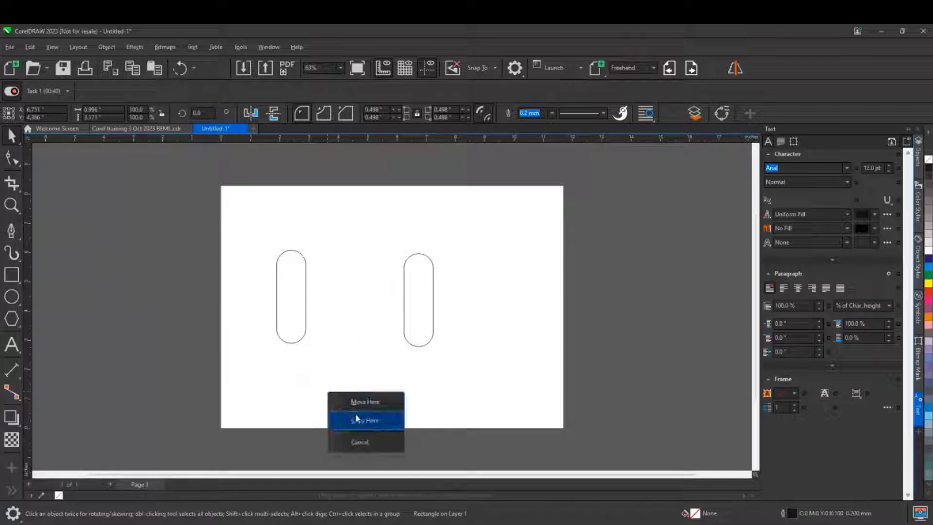
pyautogui.click(359, 419)
pyautogui.moveTo(325, 349); pyautogui.dragTo(373, 353)
pyautogui.click(388, 380)
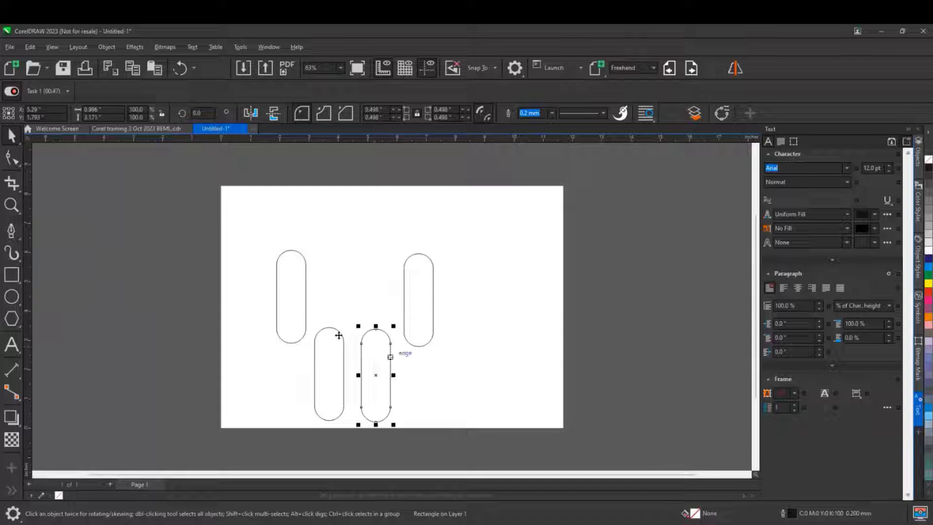
# Step: Draw a body rectangle about 4.13 by 3.34 inches between the arm bars and round only its two bottom corners to about 0.465 inch
pyautogui.click(11, 276)
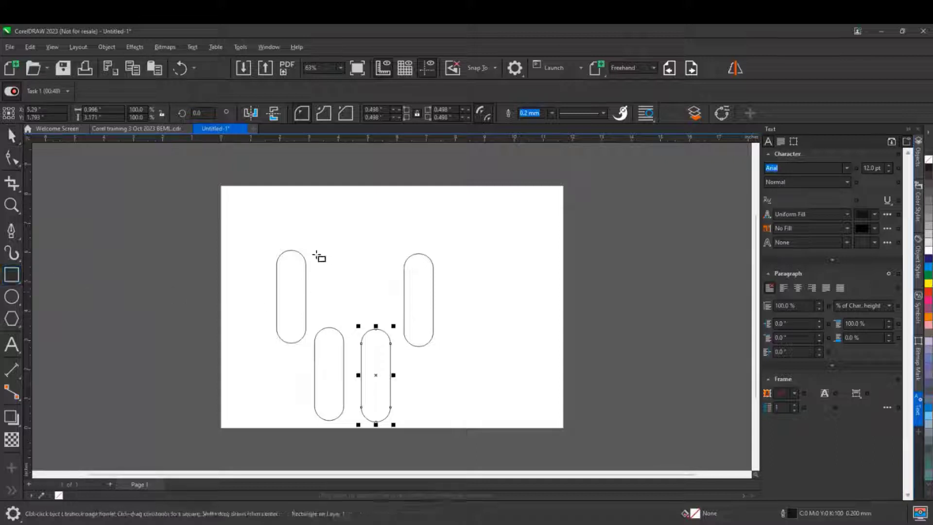
pyautogui.moveTo(297, 250); pyautogui.dragTo(419, 346)
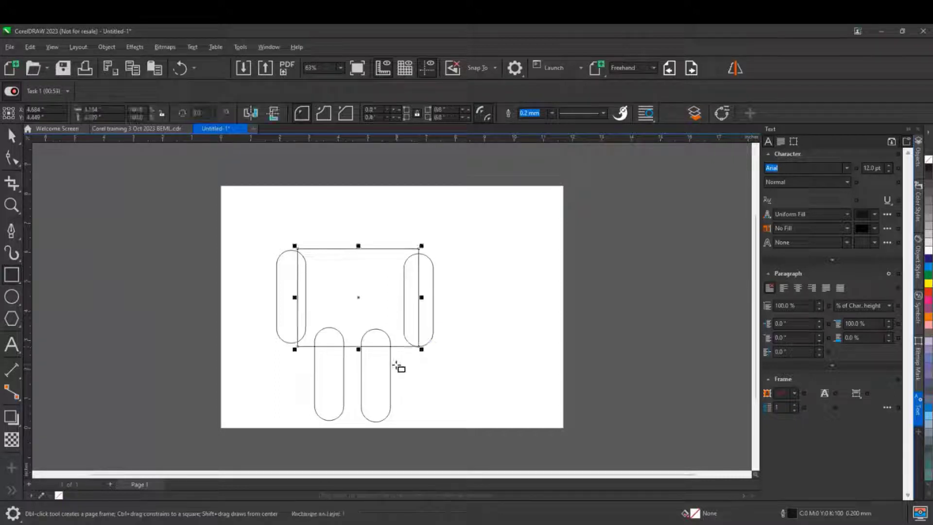
pyautogui.click(16, 163)
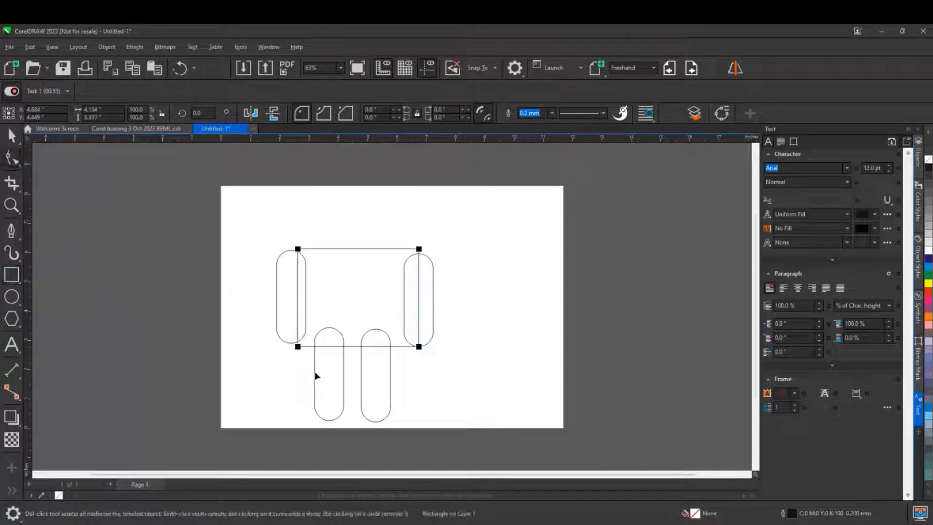
pyautogui.click(298, 346)
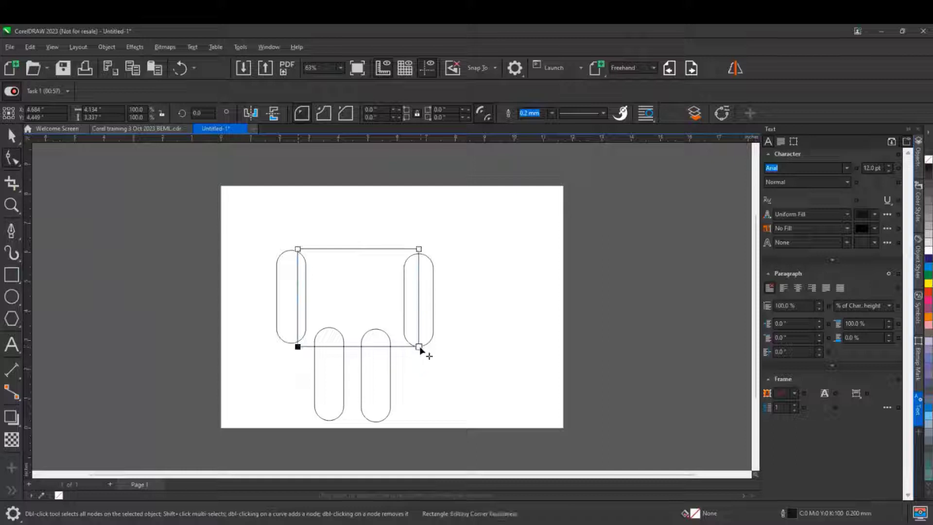
pyautogui.moveTo(418, 348)
pyautogui.mouseDown()
pyautogui.moveTo(370, 351)
pyautogui.moveTo(404, 354)
pyautogui.mouseUp()
pyautogui.click(12, 136)
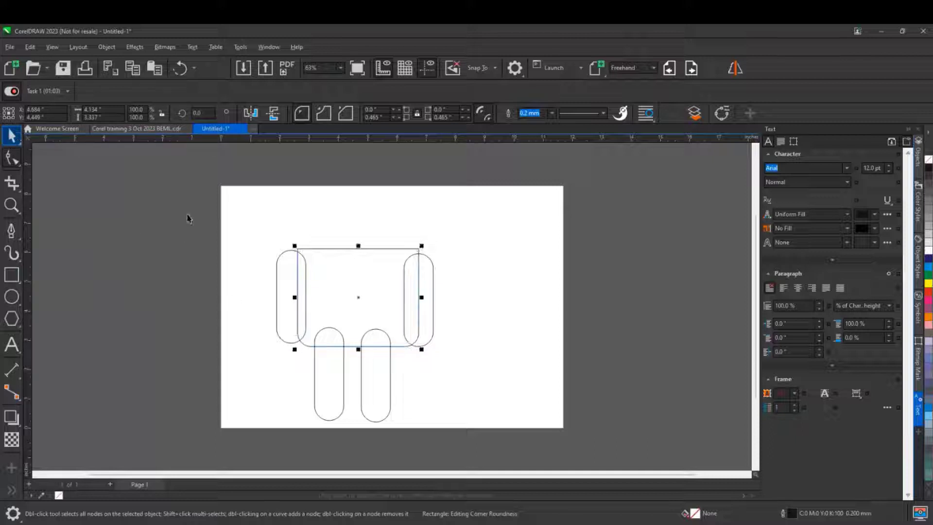
# Step: Select all five shapes, fill them green (C100 M0 Y100 K0) and color their outlines white
pyautogui.moveTo(186, 206); pyautogui.dragTo(472, 468)
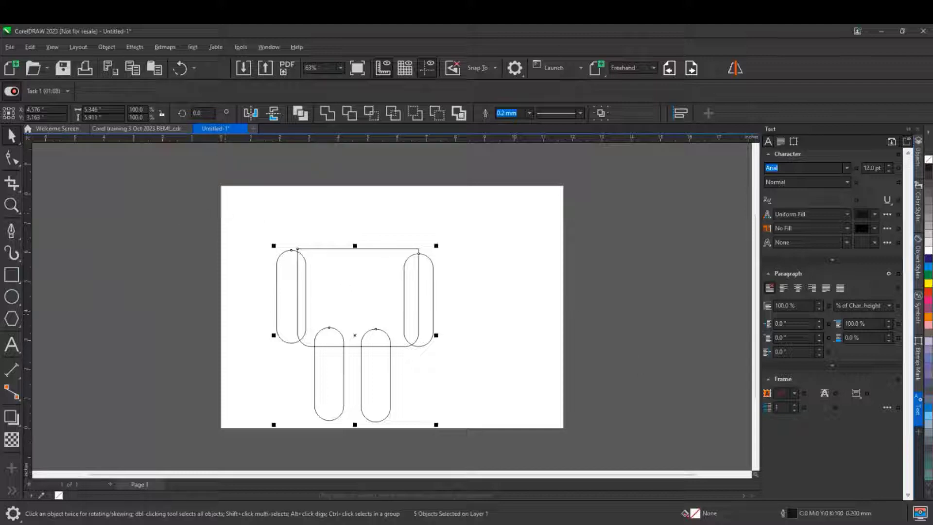
pyautogui.click(928, 277)
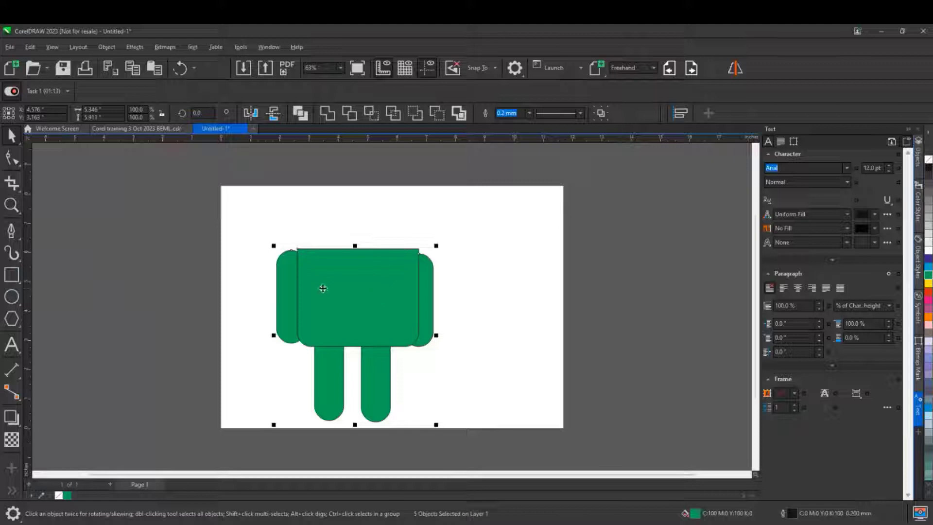
pyautogui.rightClick(929, 160)
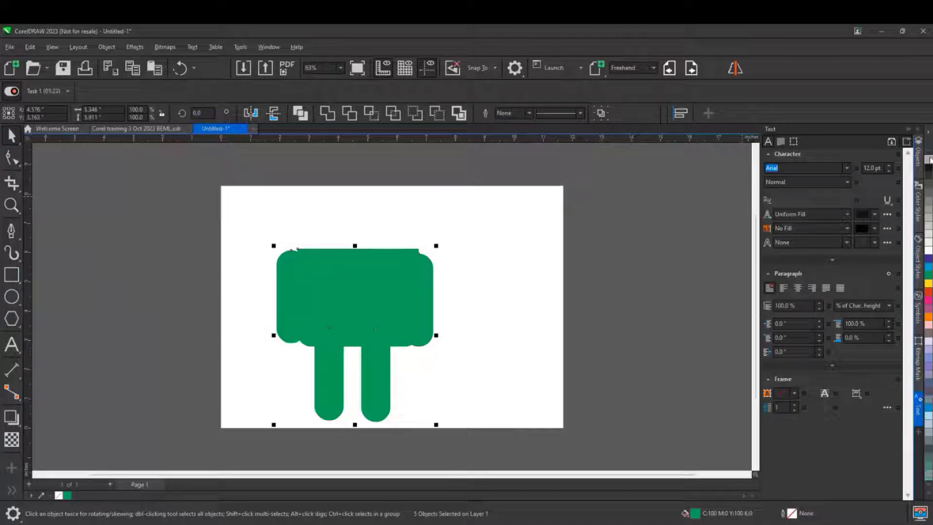
pyautogui.rightClick(928, 252)
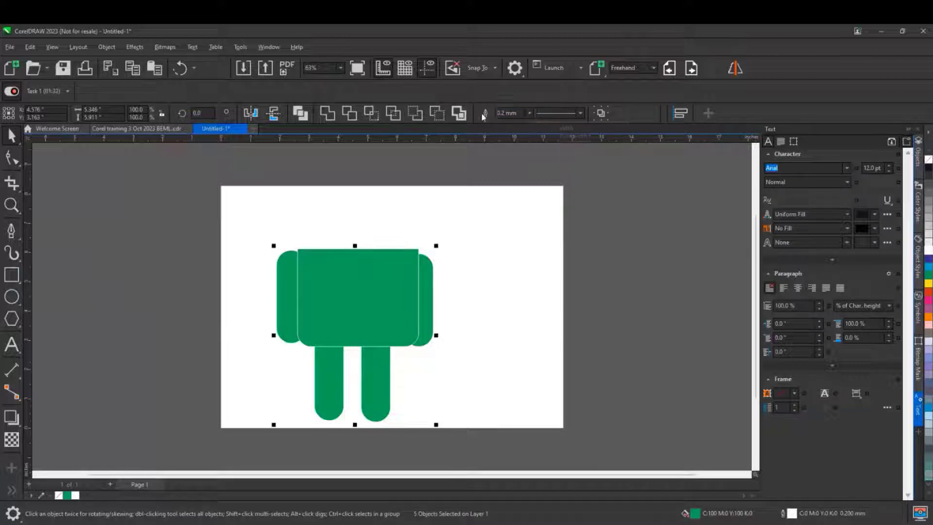
# Step: Set the outline width of the five selected shapes to 1.5 mm and deselect them
pyautogui.click(526, 114)
pyautogui.click(528, 115)
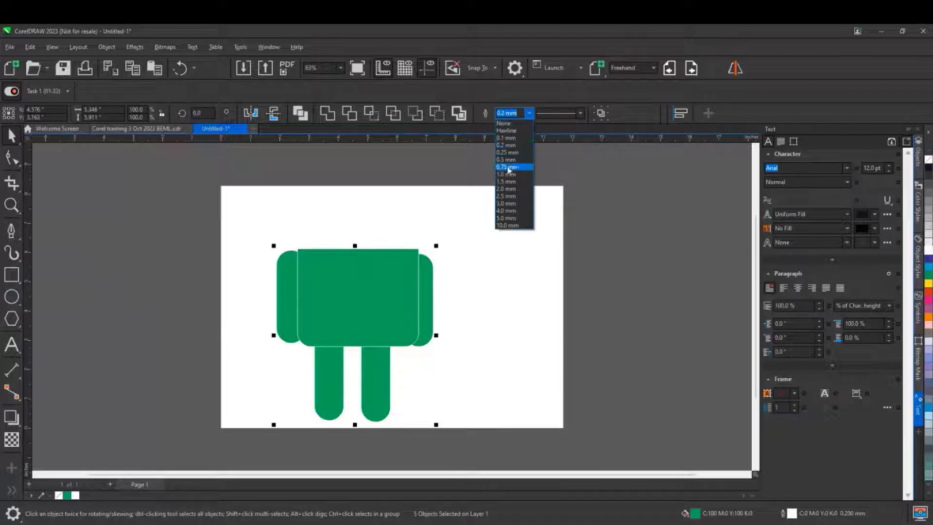
pyautogui.click(508, 190)
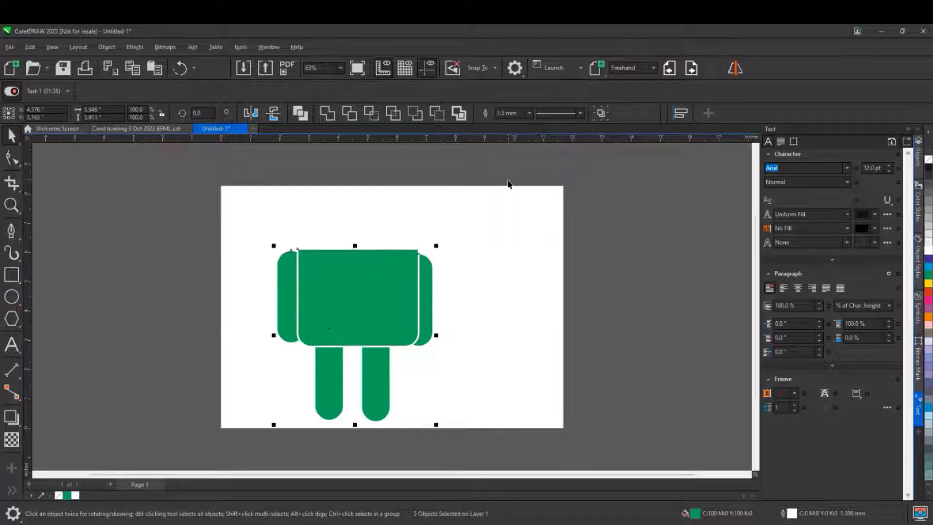
pyautogui.click(441, 289)
# Step: Move both arm bars outward to leave gaps beside the body, and nudge the arms and body slightly down toward the legs
pyautogui.moveTo(287, 300)
pyautogui.mouseDown()
pyautogui.moveTo(260, 316)
pyautogui.moveTo(271, 310)
pyautogui.mouseUp()
pyautogui.press('Escape')
pyautogui.moveTo(427, 311); pyautogui.dragTo(449, 310)
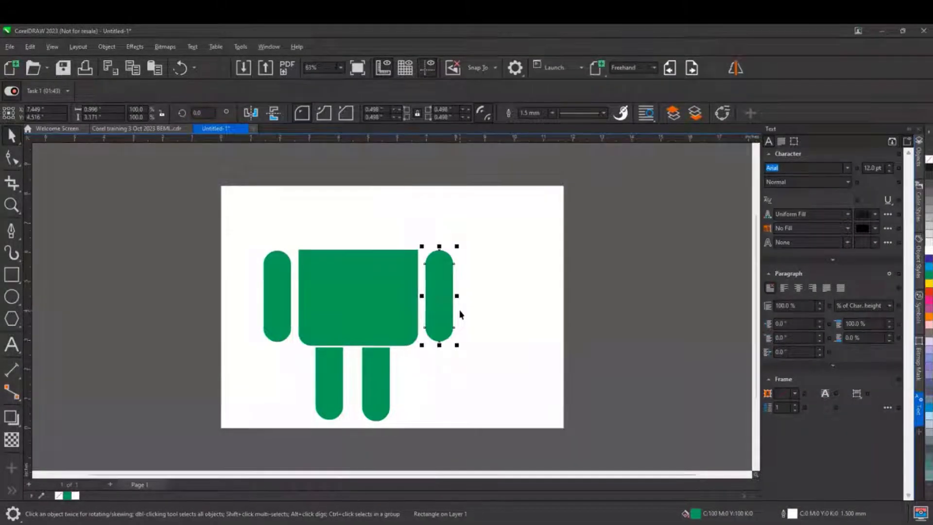
pyautogui.moveTo(236, 239); pyautogui.dragTo(493, 366)
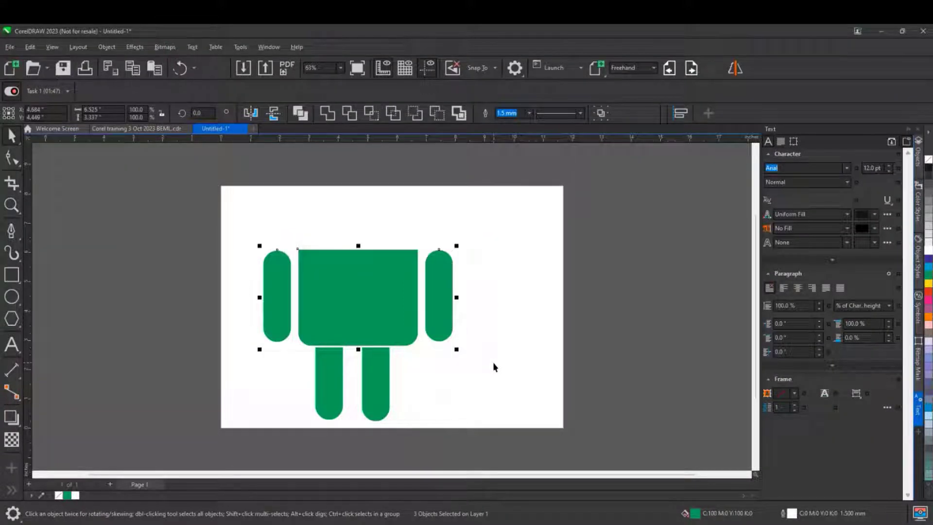
pyautogui.press('Down')
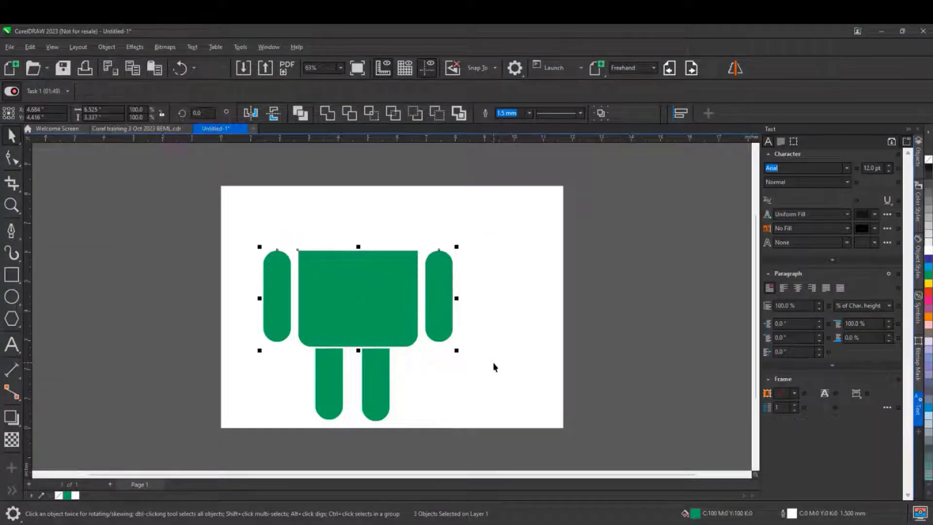
# Step: Create a page-sized rectangle behind the figure as a background and fill it with a light blue shade
pyautogui.click(12, 274)
pyautogui.doubleClick(12, 275)
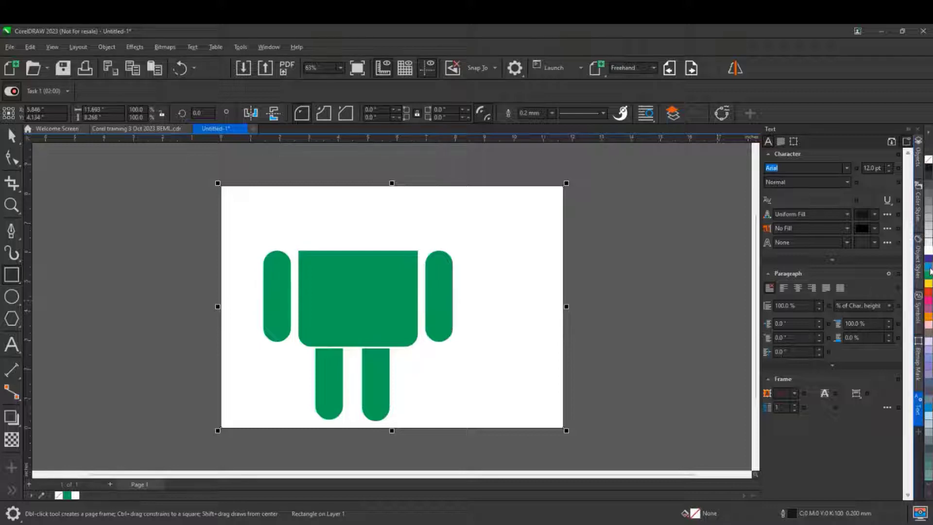
pyautogui.click(928, 268)
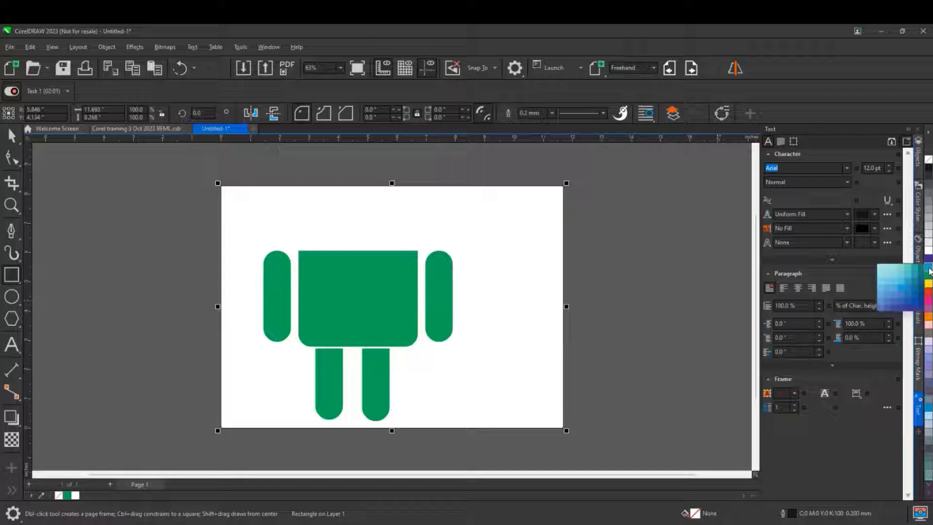
pyautogui.click(887, 281)
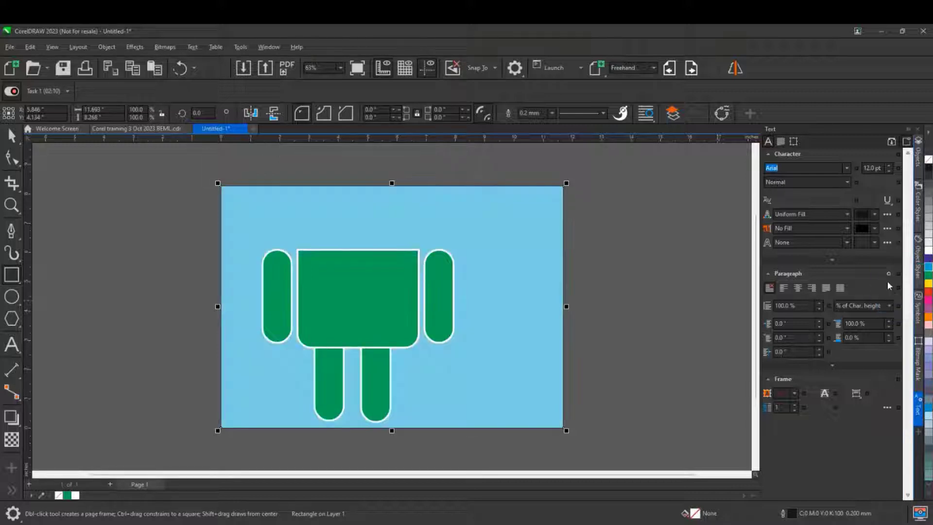
# Step: Select the five robot shapes together, scale them down to about 5.2 inches wide and center them horizontally on the lower page
pyautogui.click(12, 136)
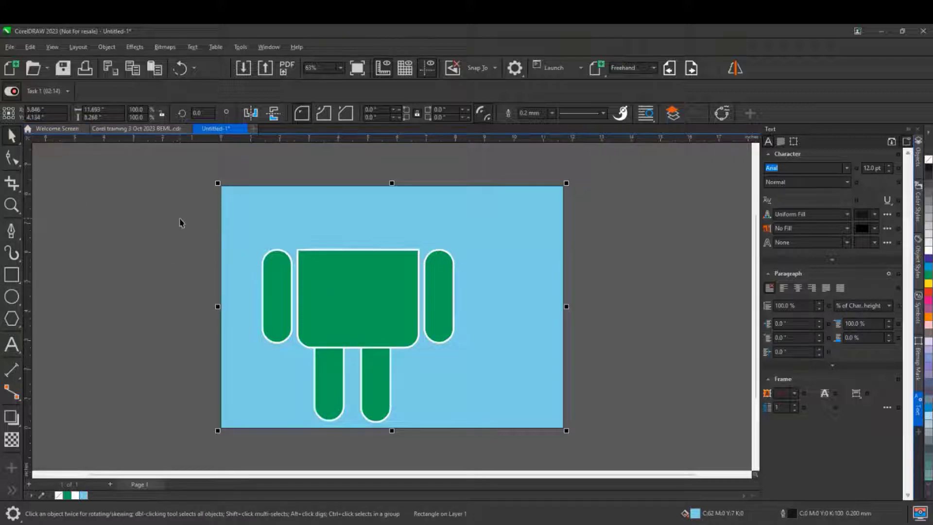
pyautogui.moveTo(181, 223); pyautogui.dragTo(479, 461)
pyautogui.moveTo(383, 317); pyautogui.dragTo(430, 319)
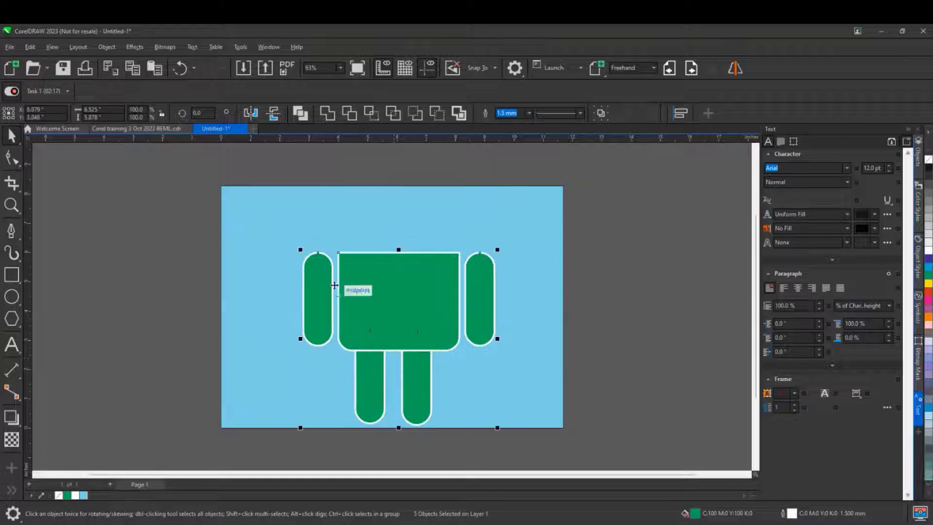
pyautogui.moveTo(301, 251); pyautogui.dragTo(341, 286)
pyautogui.moveTo(410, 318); pyautogui.dragTo(371, 316)
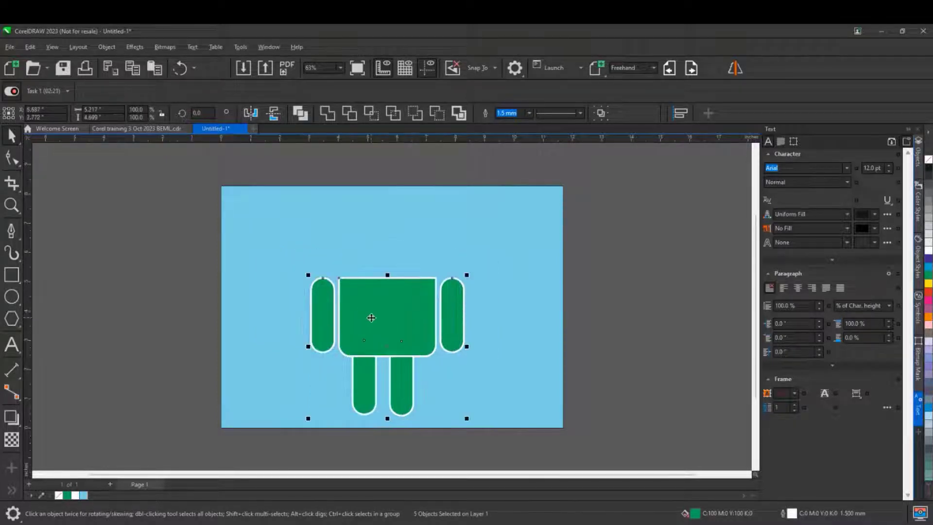
pyautogui.click(178, 284)
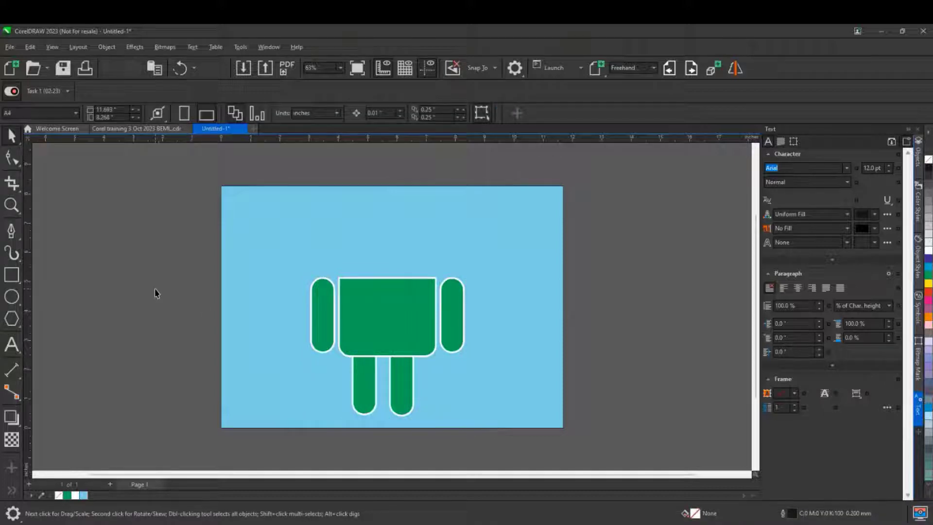
# Step: Draw a circle about 3.3 inches across above the body and make it a half-circle pie from 0 to 180 degrees
pyautogui.click(12, 296)
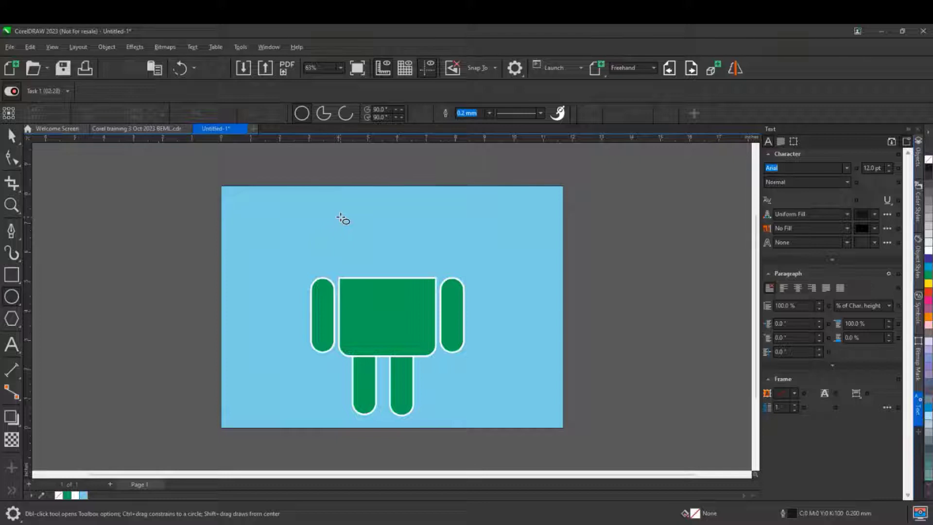
pyautogui.moveTo(340, 214); pyautogui.dragTo(436, 304)
pyautogui.click(323, 112)
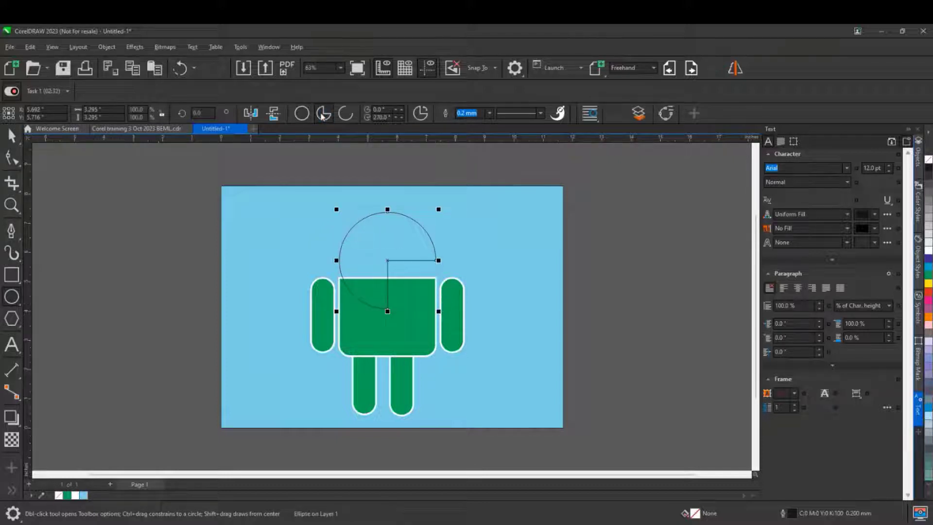
pyautogui.write('18')
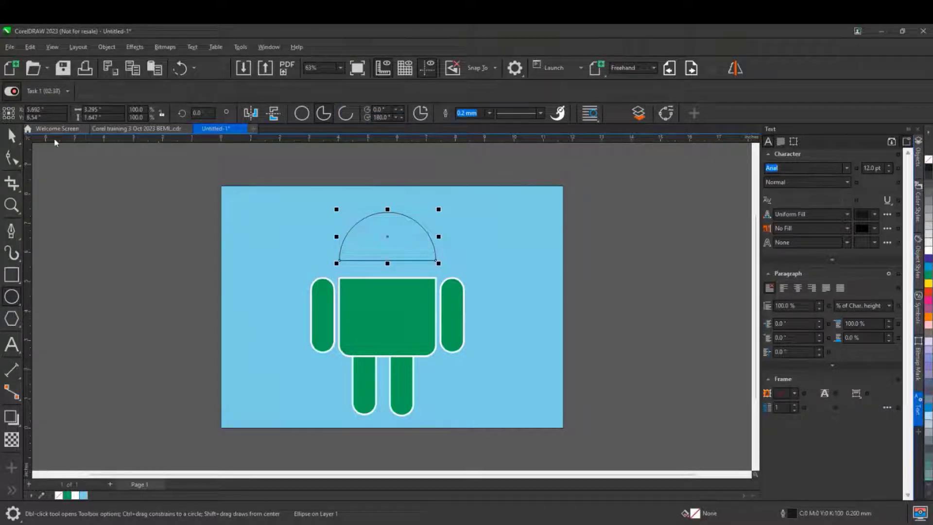
# Step: Move the half-circle head down onto the body's top edge, fill it green and color its outline white
pyautogui.click(11, 136)
pyautogui.moveTo(364, 254)
pyautogui.mouseDown()
pyautogui.moveTo(364, 280)
pyautogui.moveTo(365, 270)
pyautogui.mouseUp()
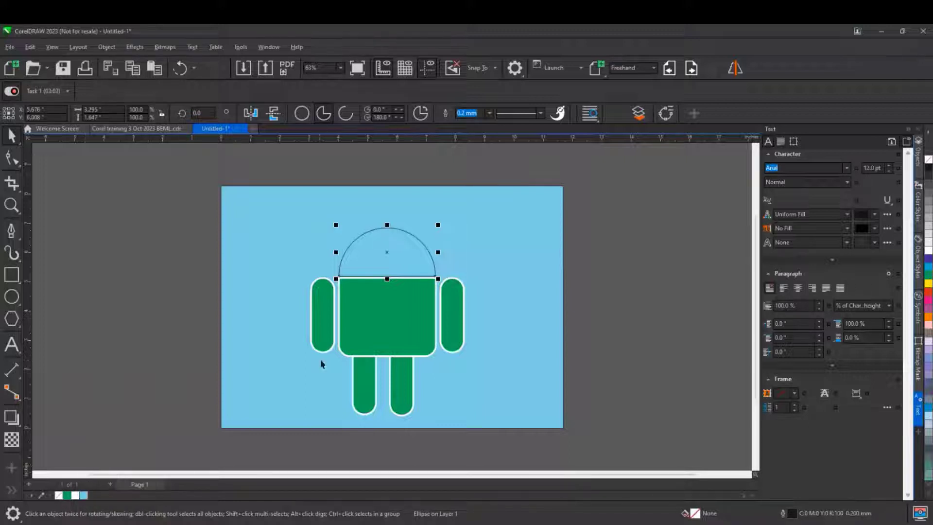
pyautogui.click(67, 495)
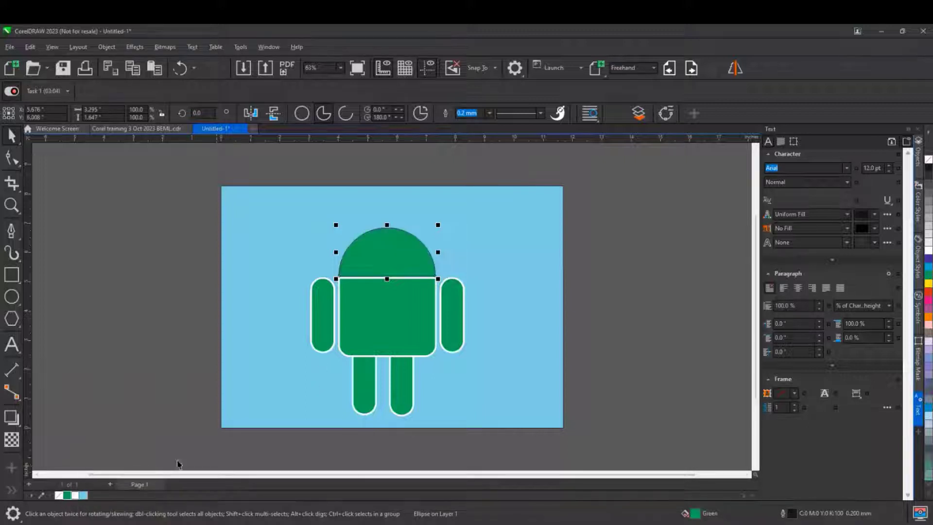
pyautogui.rightClick(927, 250)
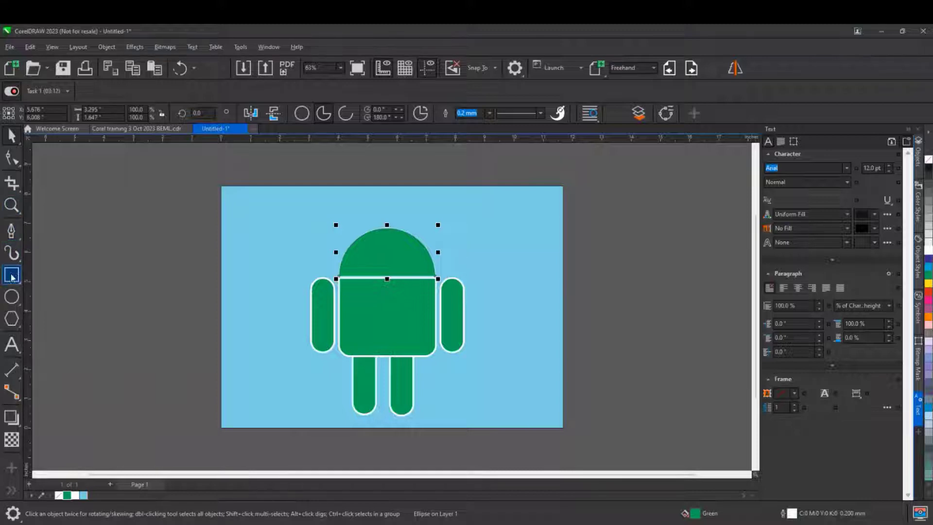
# Step: Draw a small upright ellipse about 0.23 by 0.35 inches as one eye and copy it across the head as the other
pyautogui.click(12, 296)
pyautogui.scroll(1, 371, 259)
pyautogui.moveTo(359, 260)
pyautogui.mouseDown()
pyautogui.moveTo(369, 286)
pyautogui.moveTo(369, 273)
pyautogui.moveTo(419, 262)
pyautogui.mouseUp()
pyautogui.press('space')
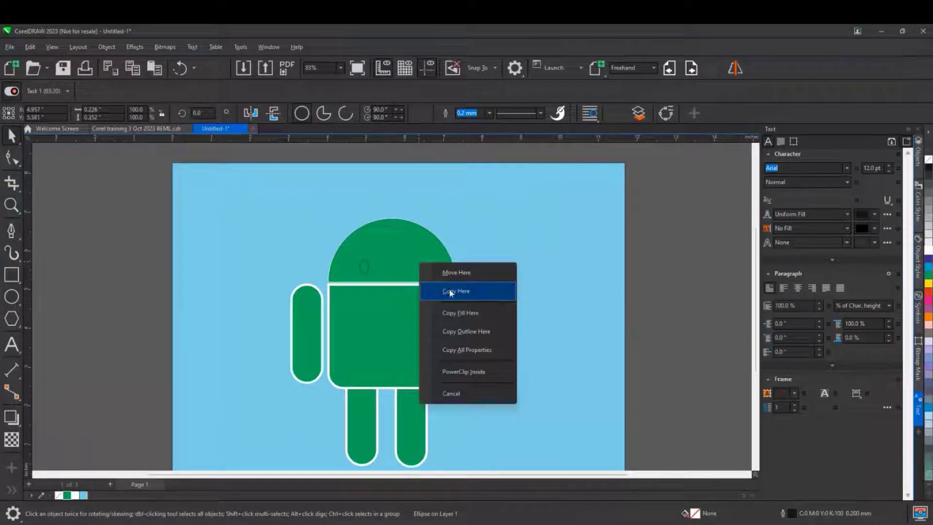
pyautogui.click(450, 292)
pyautogui.moveTo(314, 219); pyautogui.dragTo(520, 305)
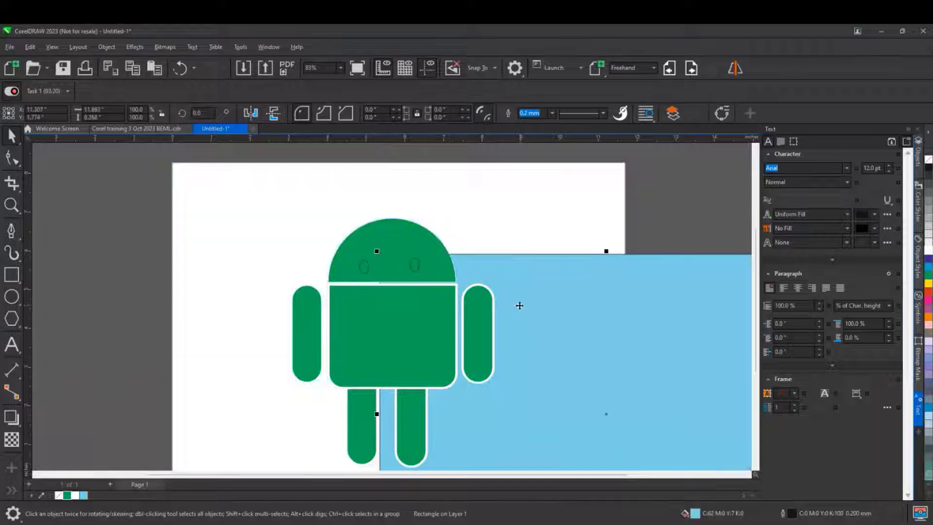
pyautogui.hotkey('ctrl', 'z')
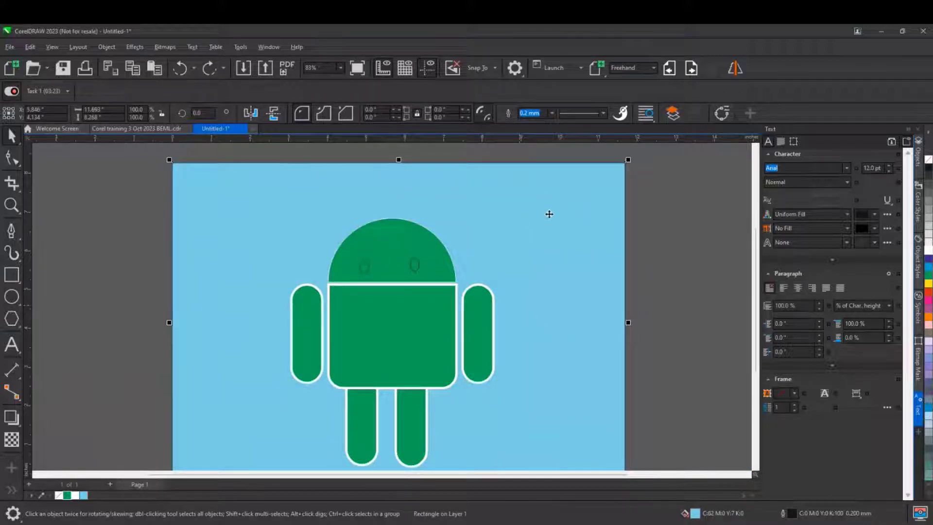
pyautogui.press('Escape')
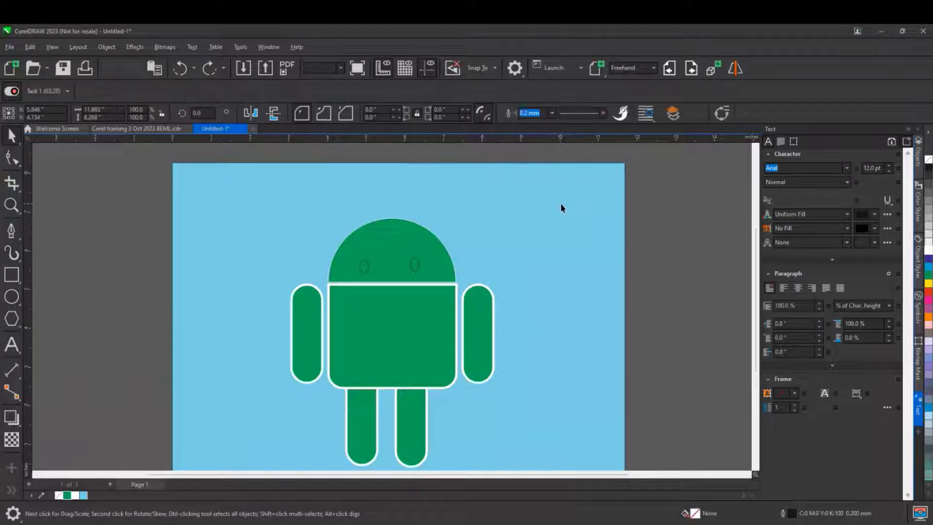
# Step: Lock the light blue background rectangle
pyautogui.rightClick(561, 204)
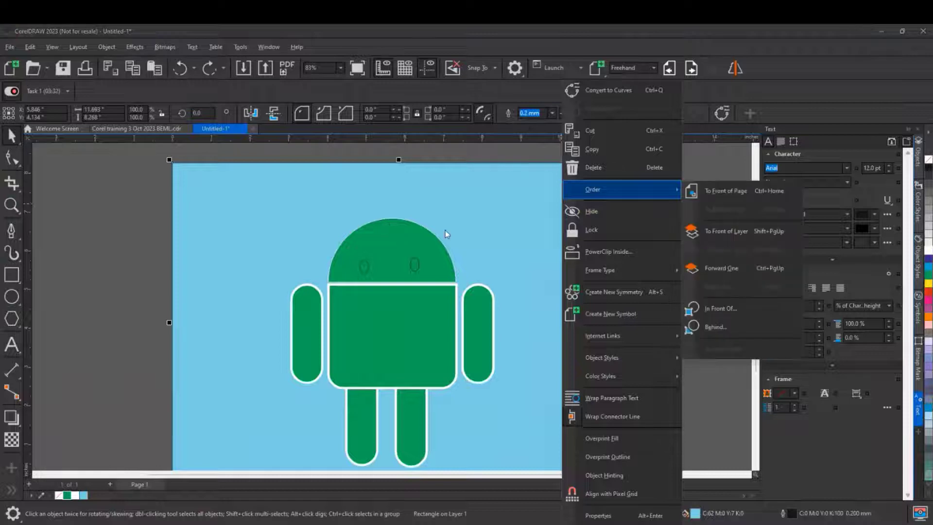
pyautogui.click(588, 230)
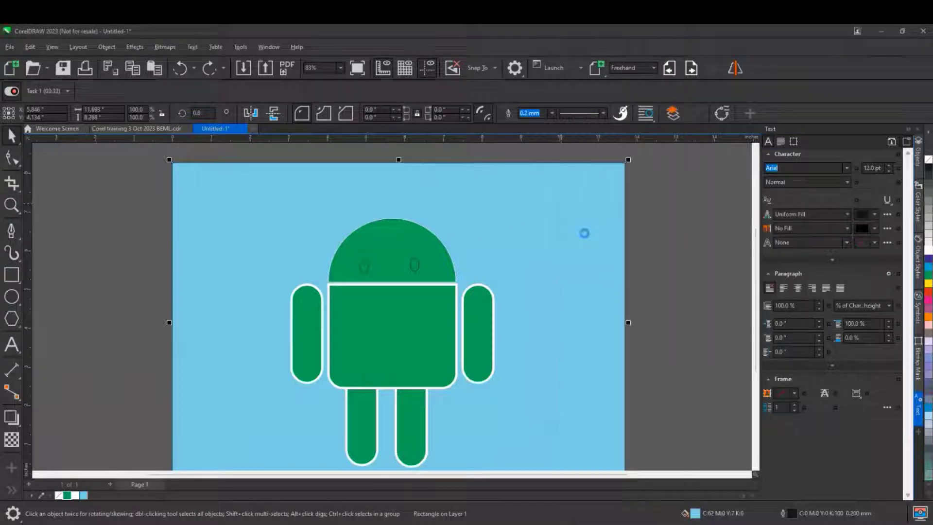
pyautogui.click(648, 267)
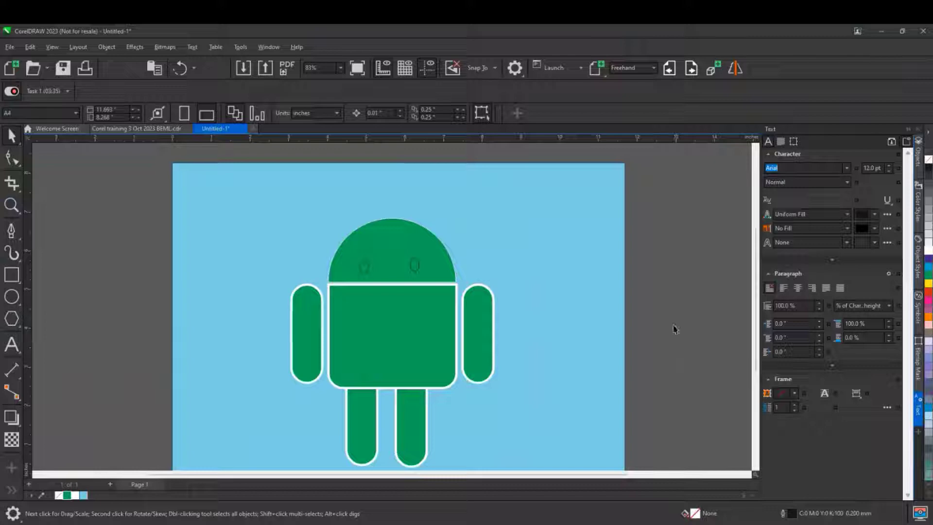
pyautogui.rightClick(564, 236)
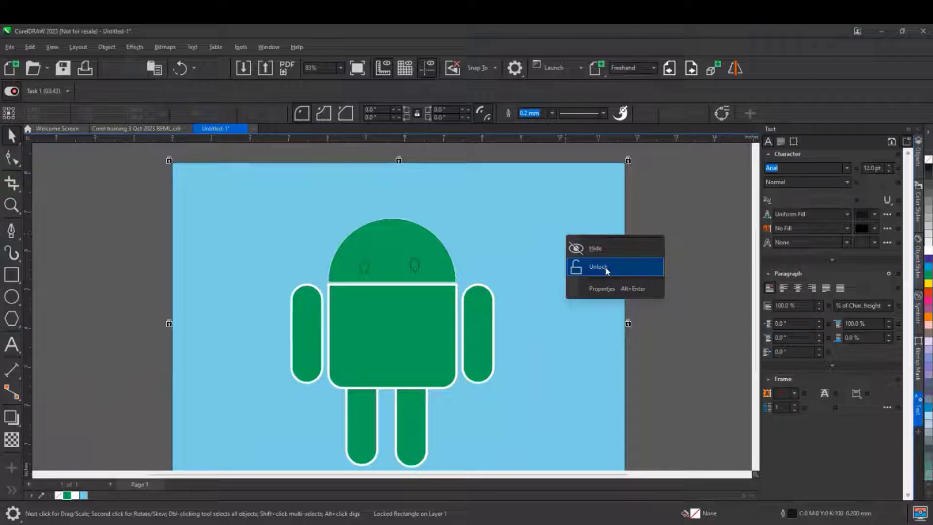
pyautogui.click(603, 267)
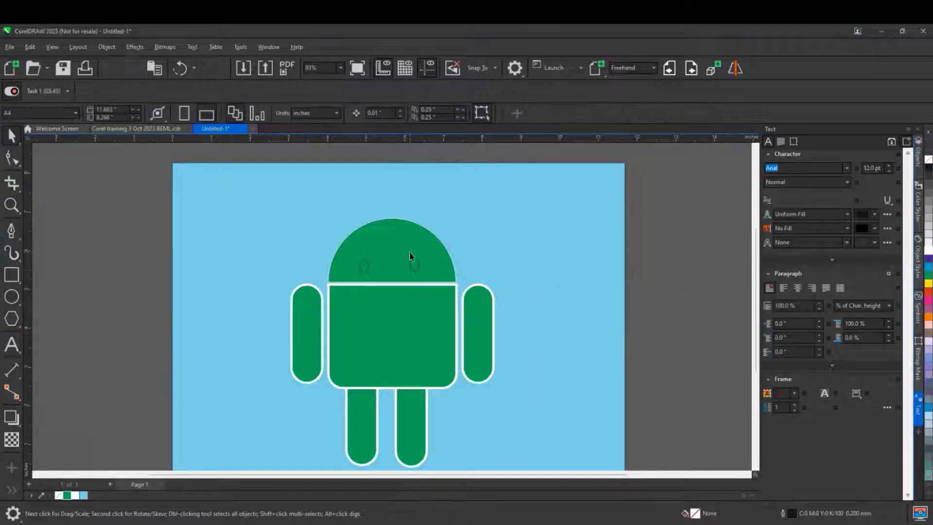
# Step: Select both eye ellipses inside the head, fill them white and deselect them
pyautogui.moveTo(318, 214); pyautogui.dragTo(456, 280)
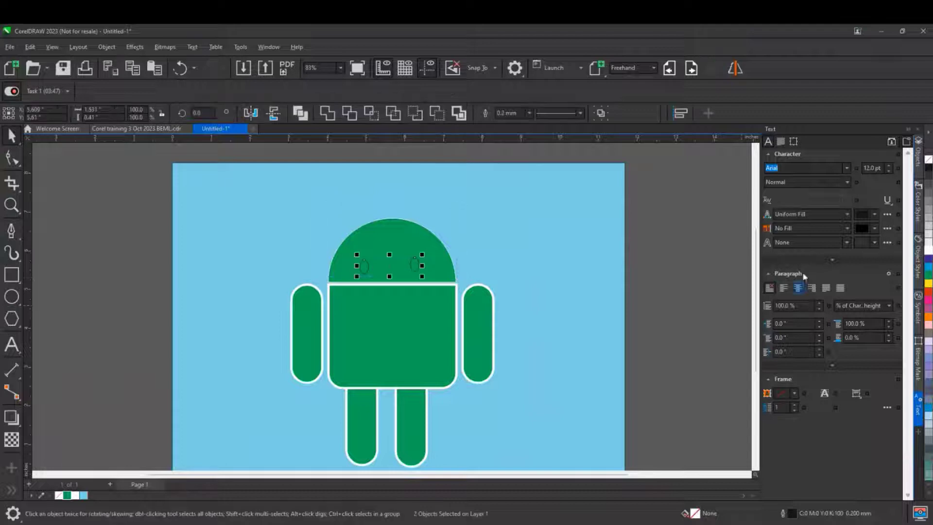
pyautogui.click(929, 252)
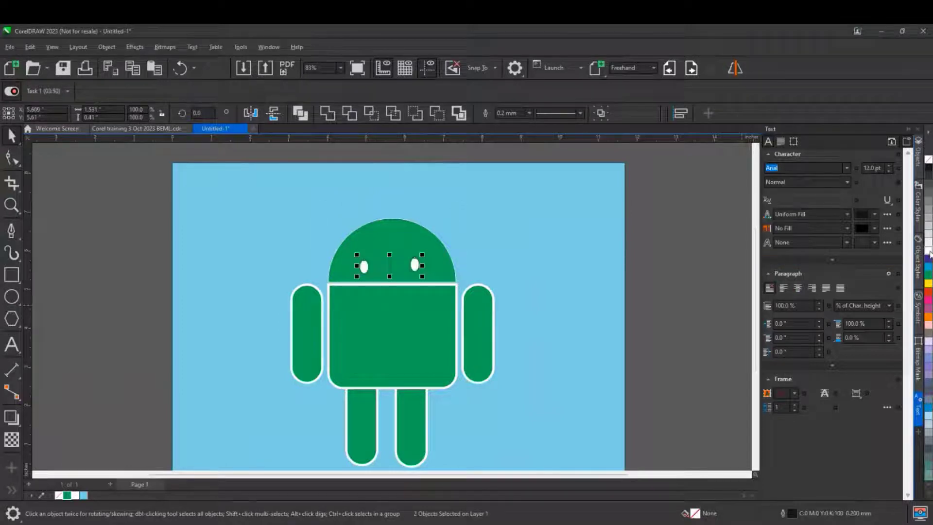
pyautogui.click(589, 233)
# Step: Draw a thin vertical bar about 0.09 by 1.77 inches at the head's upper left and fully round its corners to 0.044 inches
pyautogui.scroll(1, 457, 235)
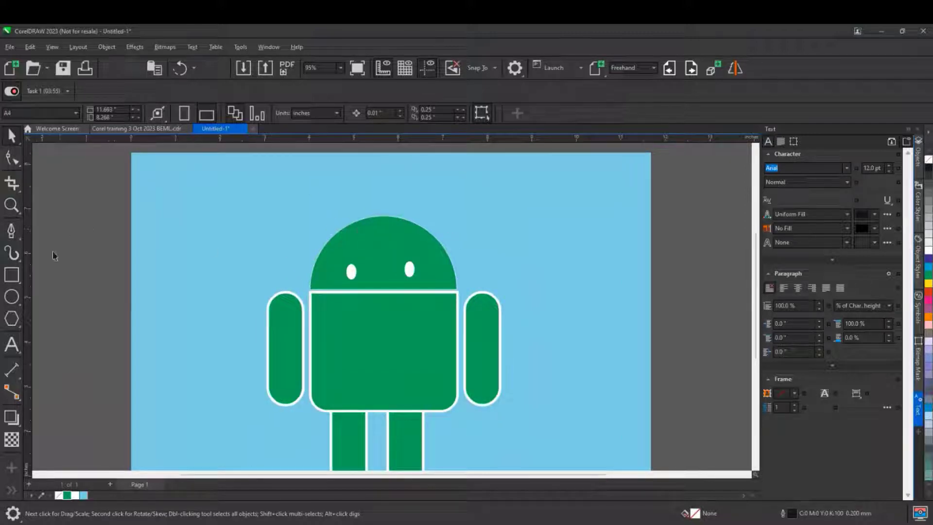
pyautogui.click(14, 276)
pyautogui.moveTo(318, 174); pyautogui.dragTo(319, 254)
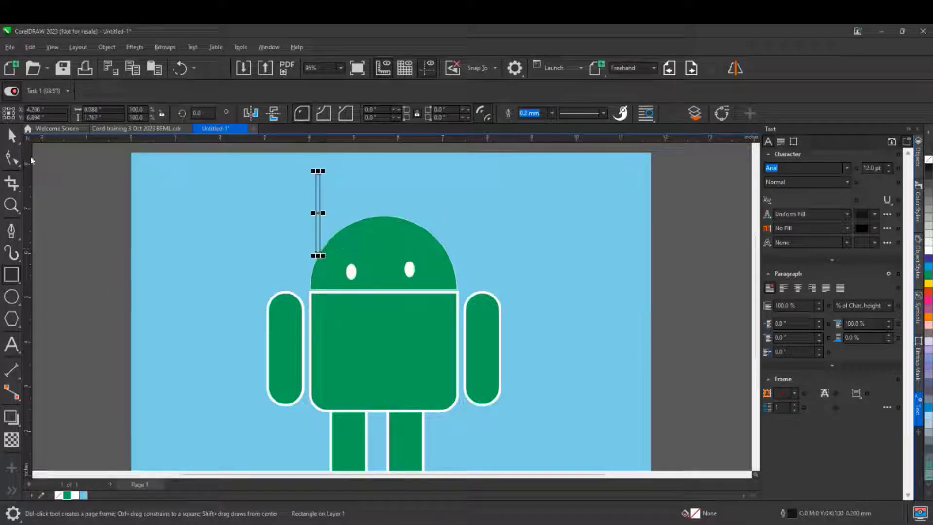
pyautogui.click(11, 157)
pyautogui.scroll(8, 316, 178)
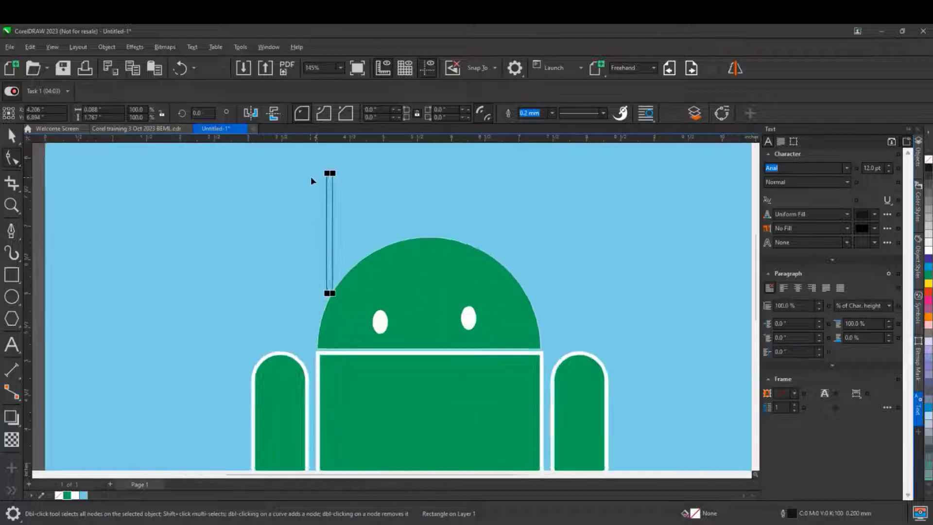
pyautogui.moveTo(347, 157); pyautogui.dragTo(373, 166)
pyautogui.click(12, 136)
# Step: Fill the thin antenna bar white, remove its outline and deselect it
pyautogui.scroll(-10, 284, 251)
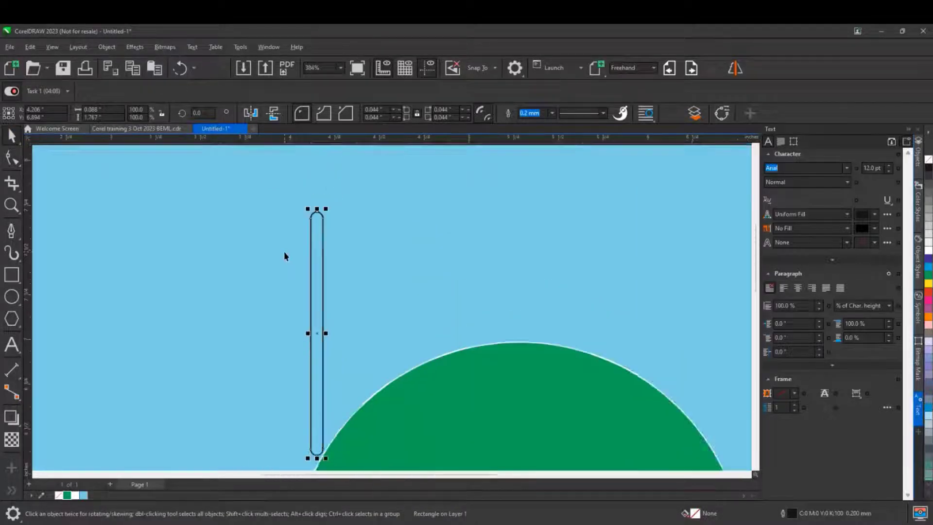
pyautogui.click(927, 252)
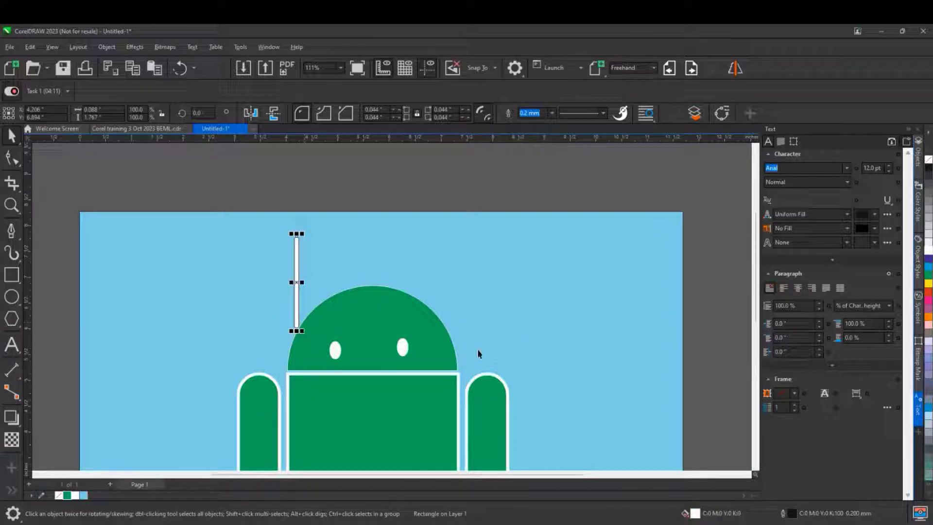
pyautogui.click(927, 161)
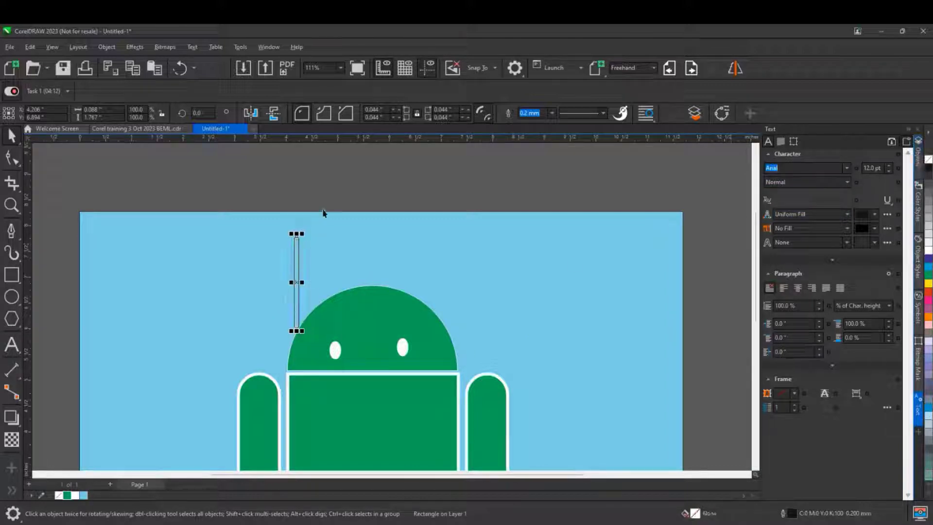
pyautogui.click(928, 248)
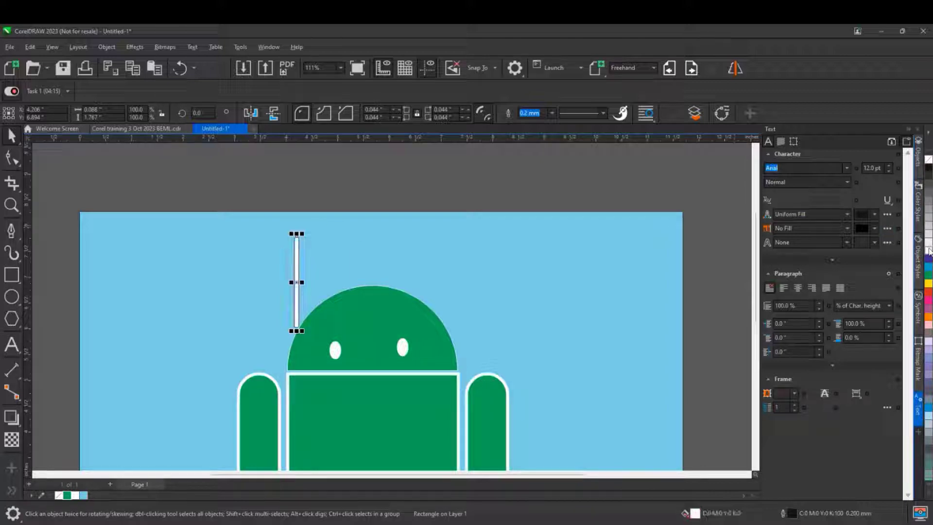
pyautogui.rightClick(928, 163)
pyautogui.click(330, 190)
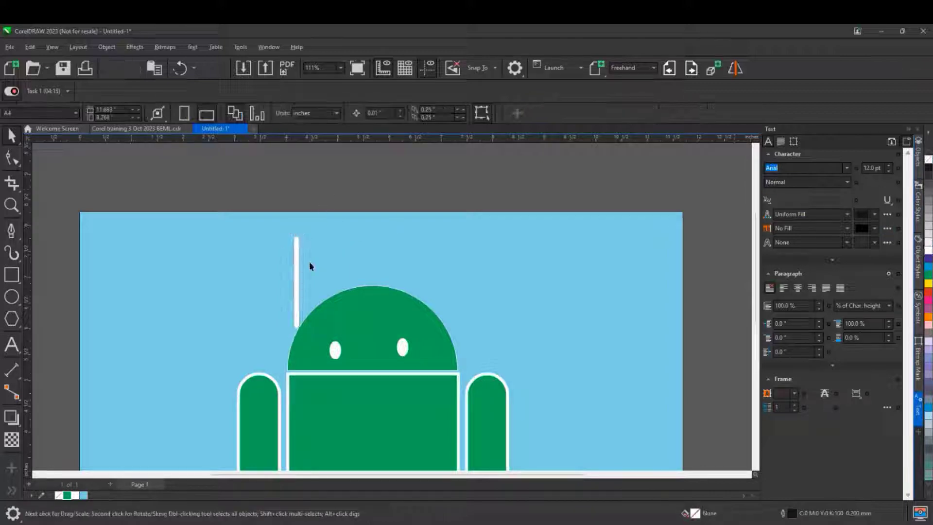
# Step: Tilt the white antenna bar outward from the head and set its rotation angle to 45 degrees
pyautogui.click(297, 294)
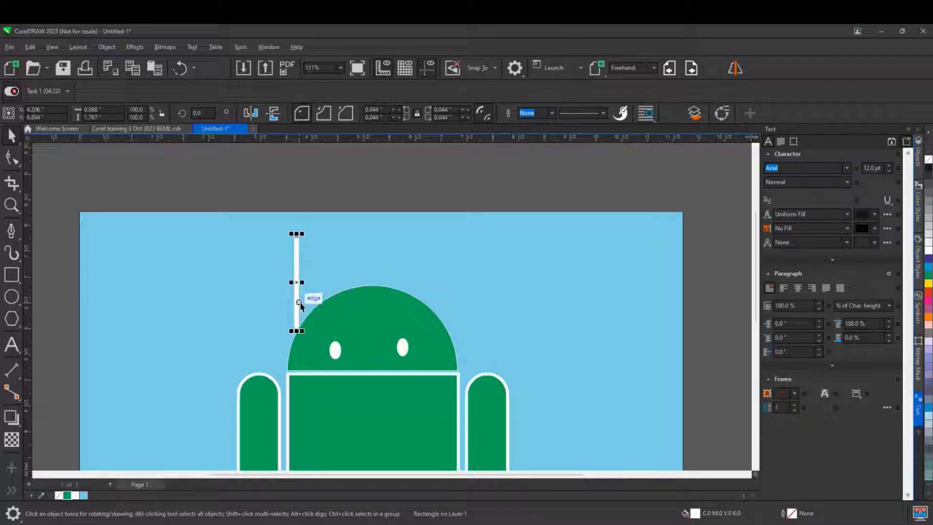
pyautogui.click(297, 264)
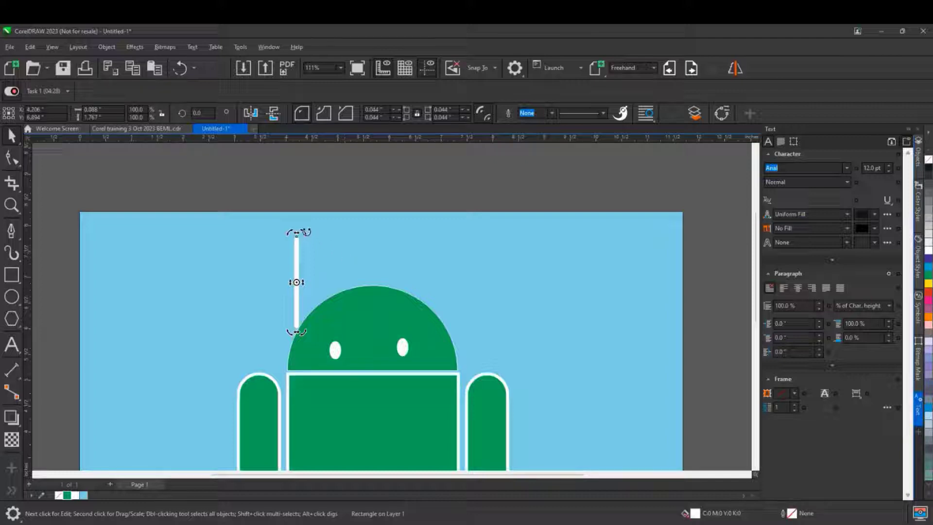
pyautogui.moveTo(305, 231); pyautogui.dragTo(286, 223)
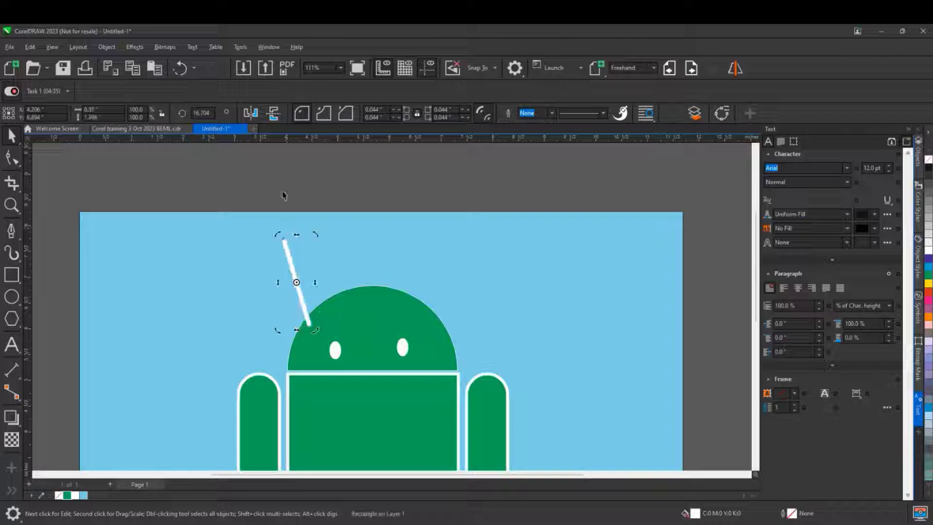
pyautogui.doubleClick(213, 113)
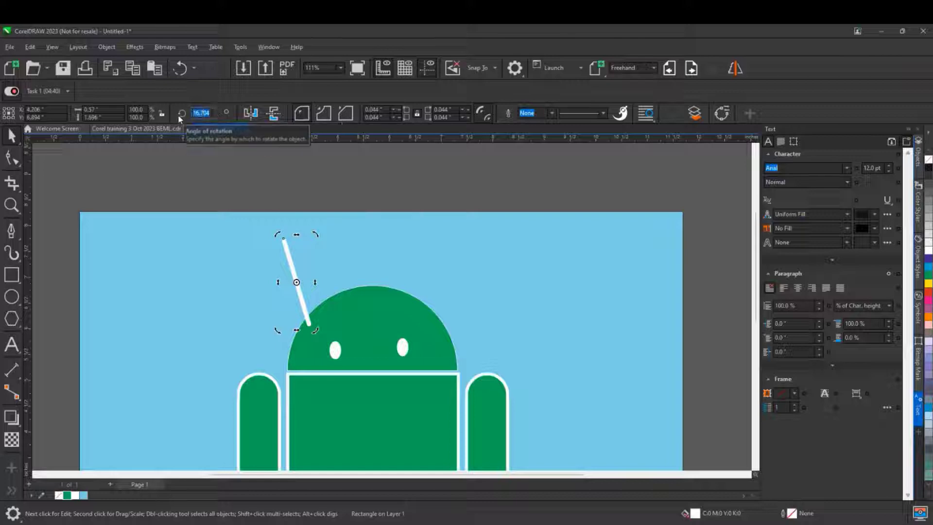
pyautogui.write('45')
pyautogui.press('Return')
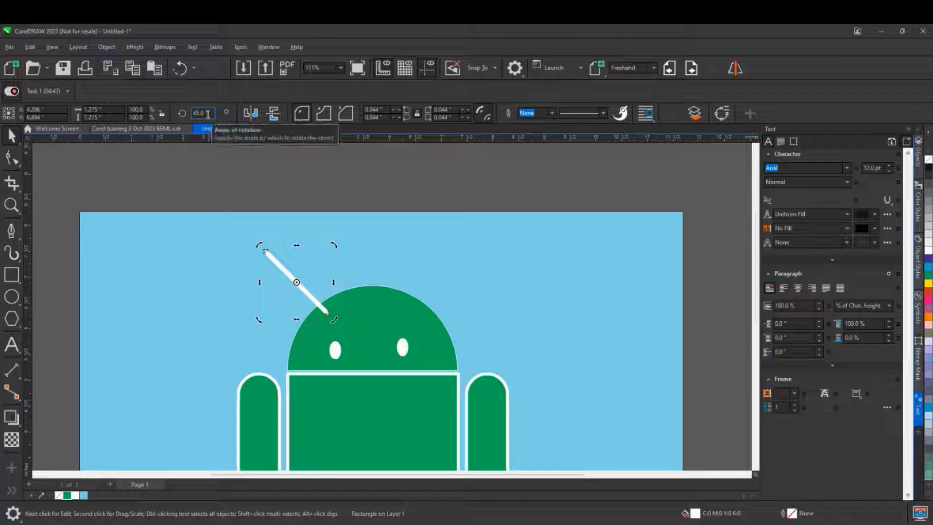
pyautogui.click(277, 263)
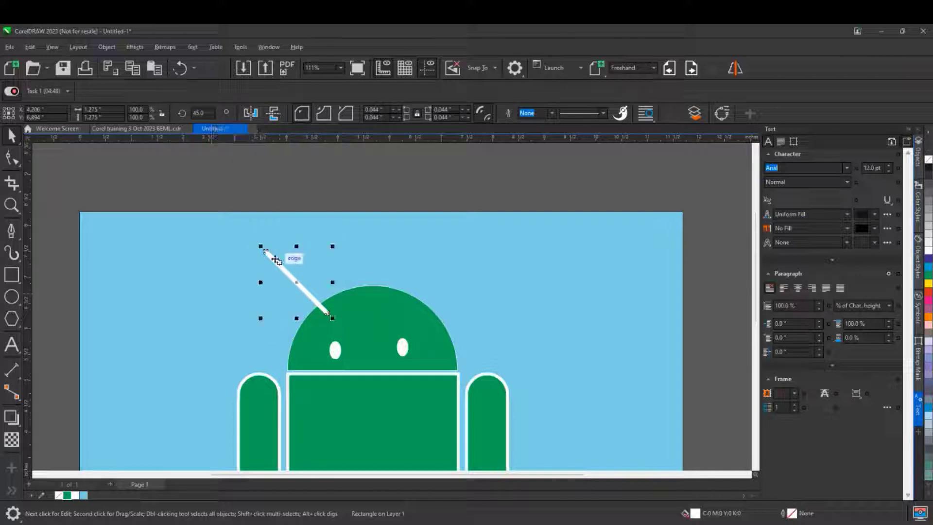
# Step: Rotate the white antenna bar to a more upright tilt and set its rotation angle to 36 degrees
pyautogui.click(277, 263)
pyautogui.moveTo(260, 246)
pyautogui.mouseDown()
pyautogui.moveTo(275, 239)
pyautogui.moveTo(267, 242)
pyautogui.mouseUp()
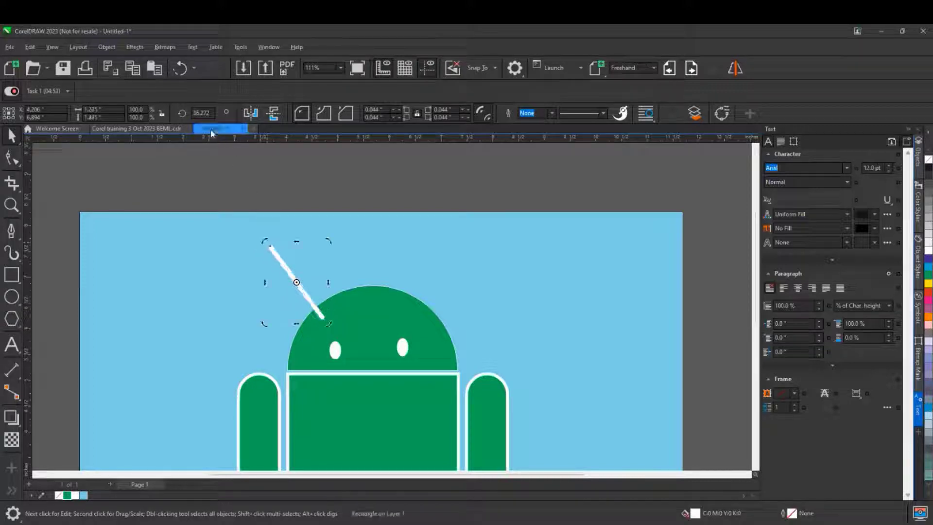
pyautogui.moveTo(210, 115); pyautogui.dragTo(163, 117)
pyautogui.write('36')
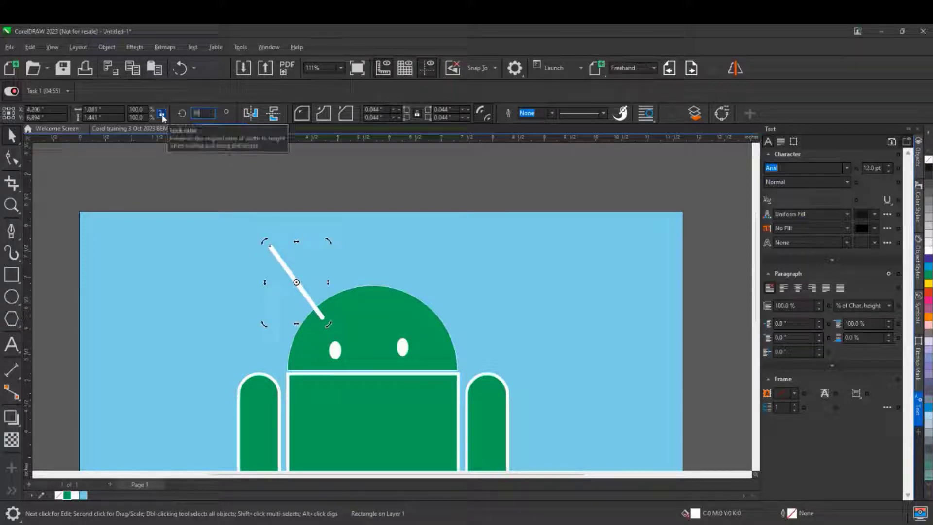
pyautogui.press('Return')
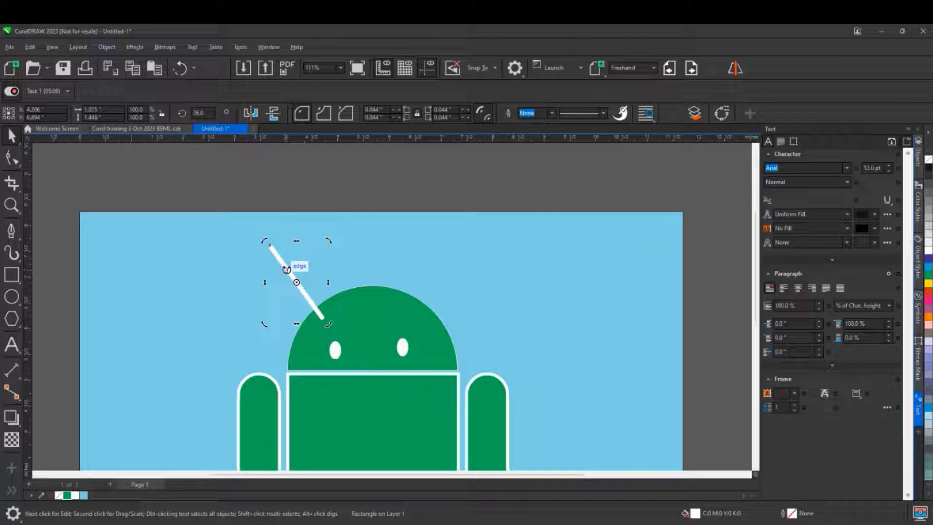
pyautogui.moveTo(291, 274); pyautogui.dragTo(331, 290)
pyautogui.rightClick(310, 266)
pyautogui.hotkey('ctrl', 'z')
pyautogui.hotkey('ctrl', 'z')
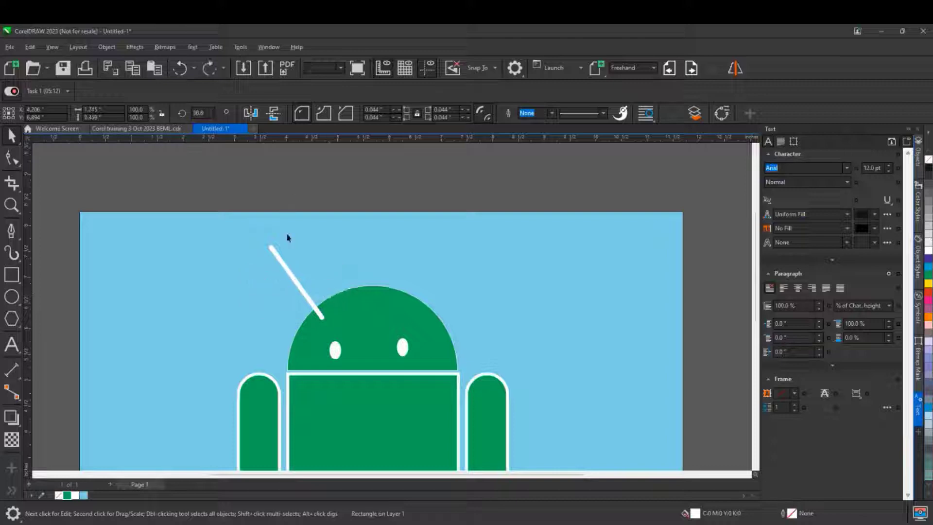
# Step: Duplicate the white antenna, mirror the copy horizontally and place it on the opposite side of the head
pyautogui.click(283, 273)
pyautogui.click(284, 272)
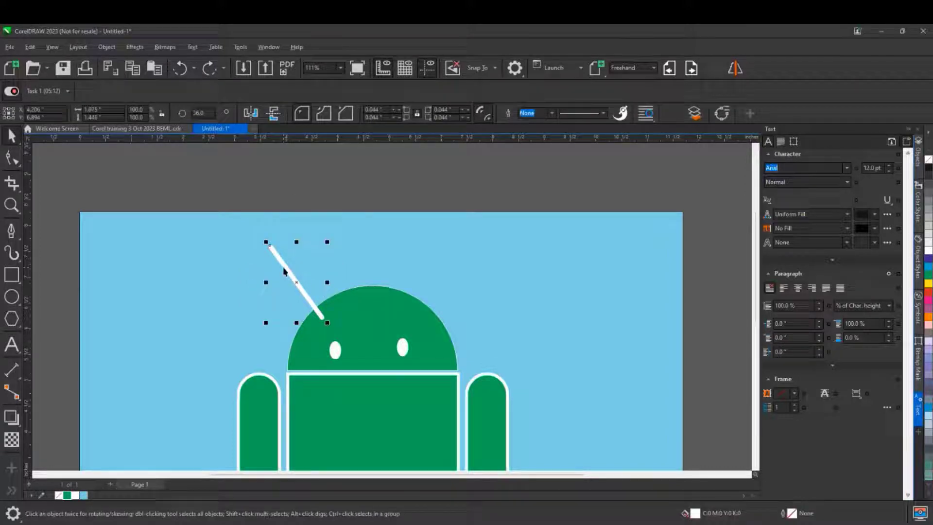
pyautogui.press('+')
pyautogui.click(251, 113)
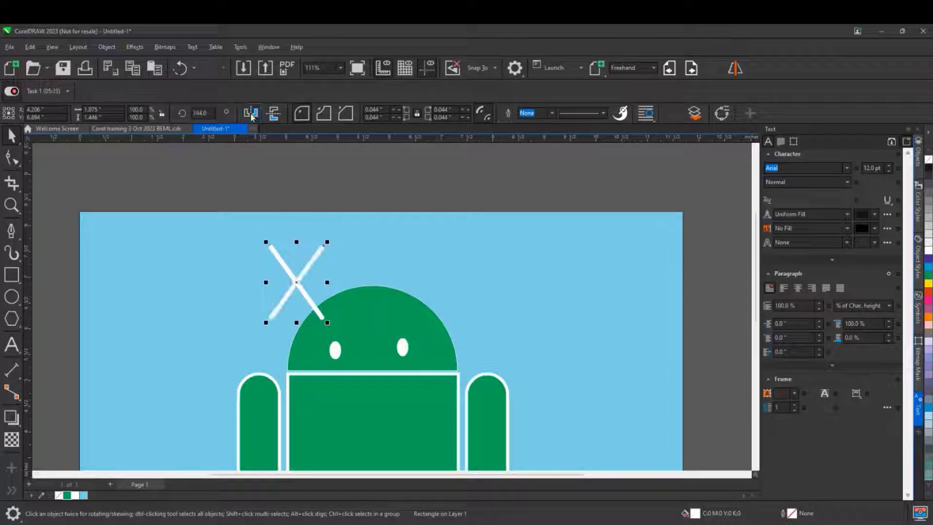
pyautogui.moveTo(311, 261); pyautogui.dragTo(475, 259)
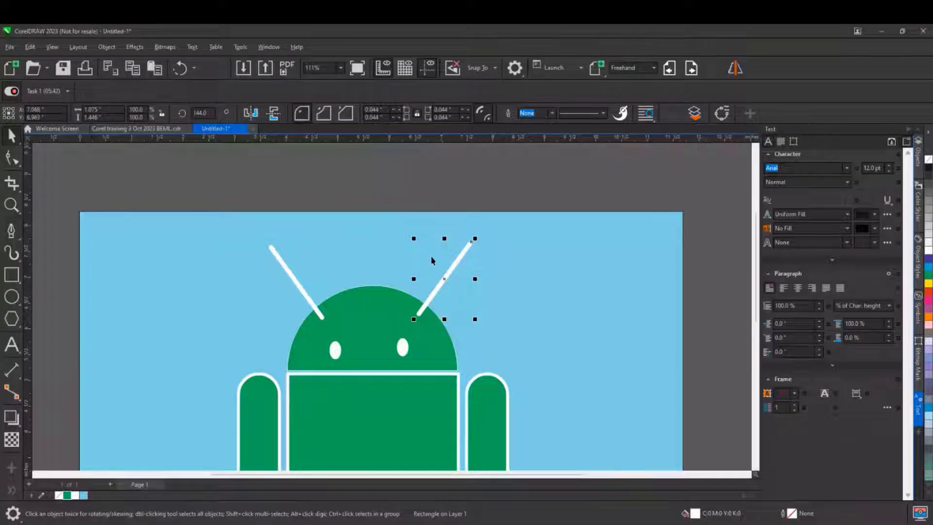
# Step: Send the right antenna to the back of the layer, then unlock the light blue background, send it behind everything and relock it
pyautogui.click(696, 113)
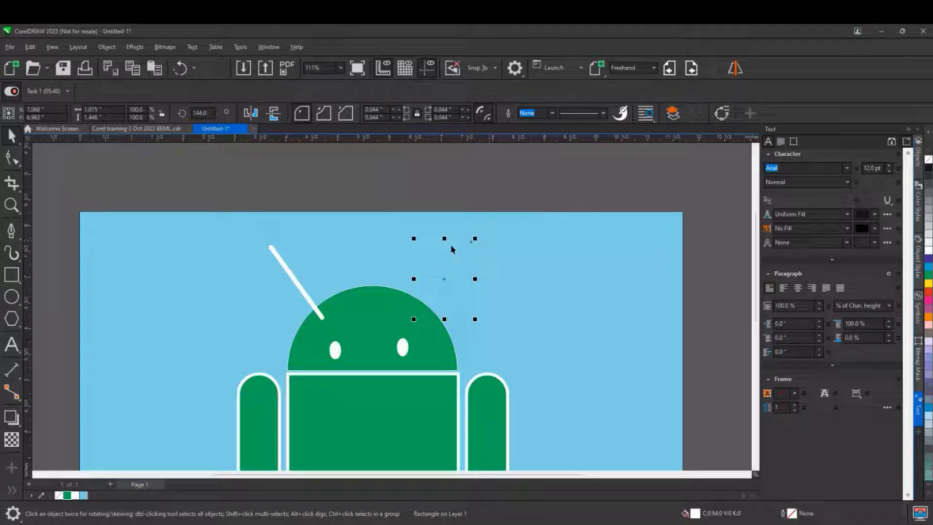
pyautogui.scroll(-2, 248, 279)
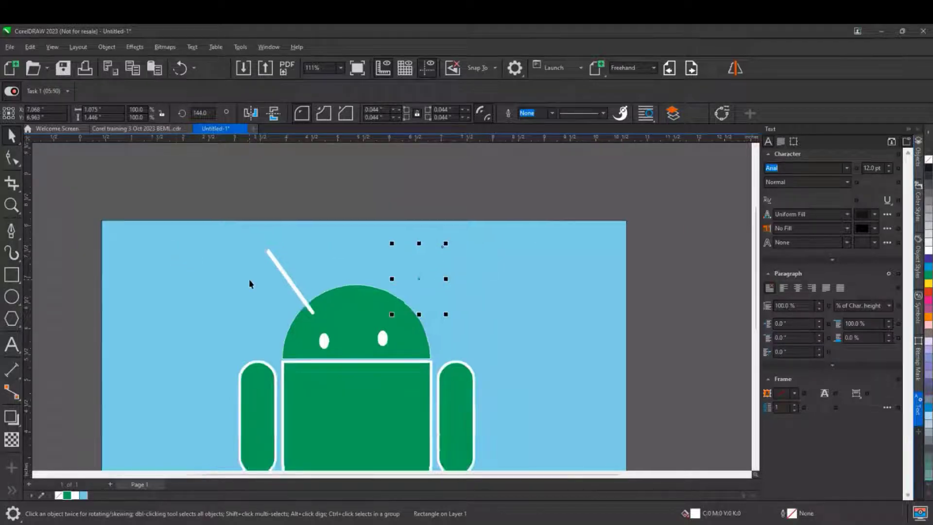
pyautogui.click(465, 279)
pyautogui.rightClick(465, 279)
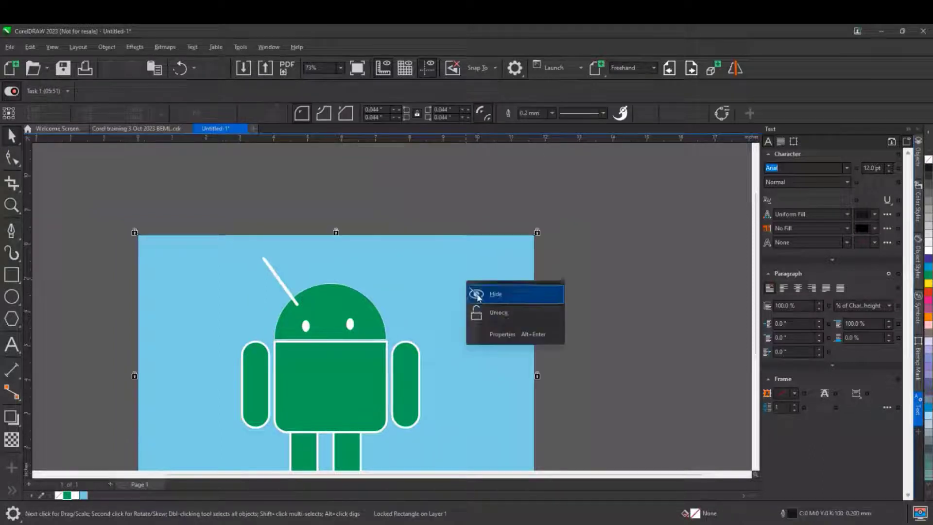
pyautogui.click(505, 315)
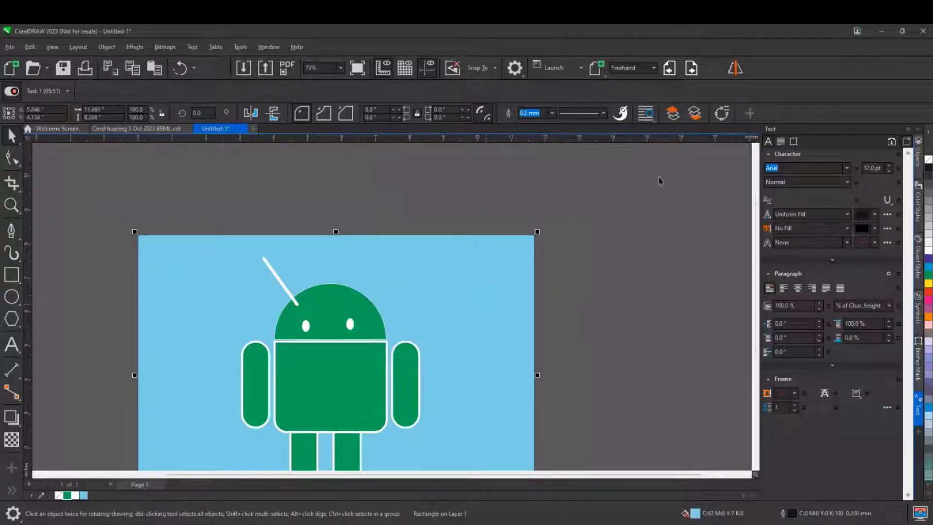
pyautogui.click(695, 115)
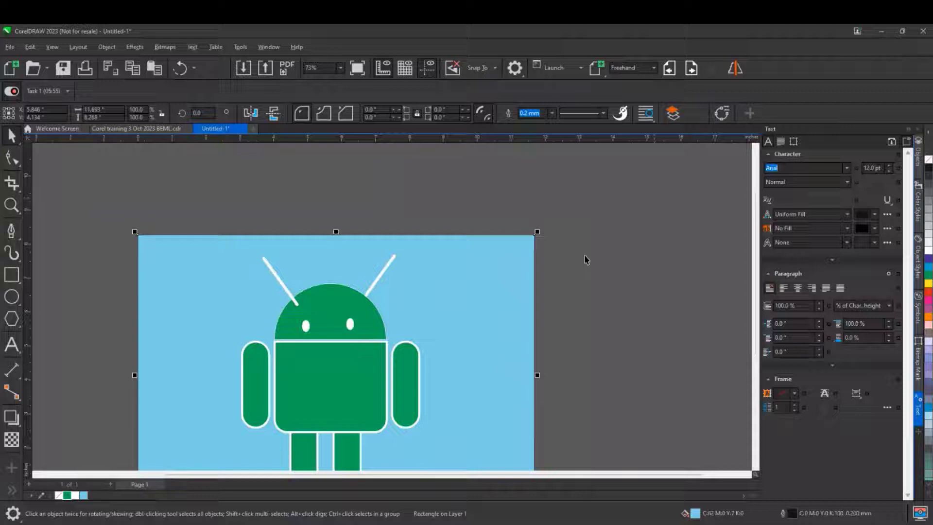
pyautogui.rightClick(485, 289)
pyautogui.click(522, 232)
# Step: Send the left antenna to the back of the layer
pyautogui.click(276, 276)
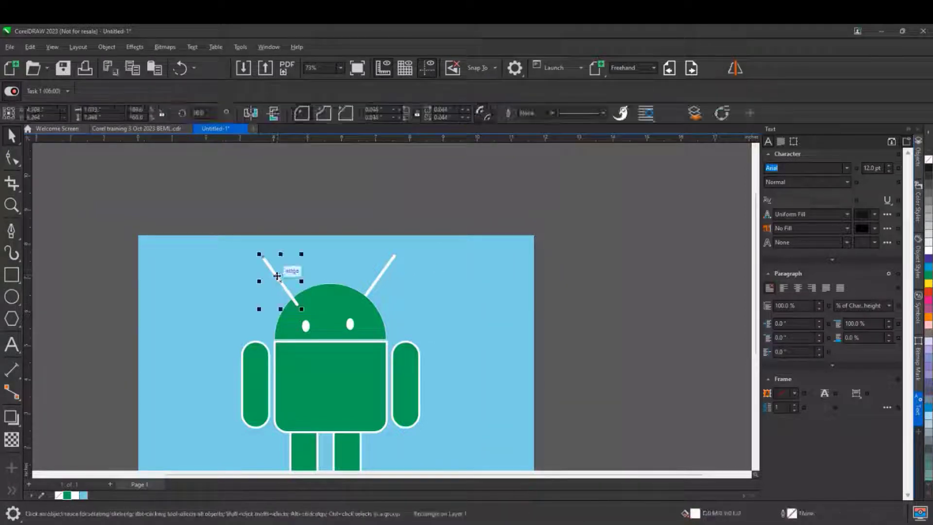
pyautogui.click(694, 115)
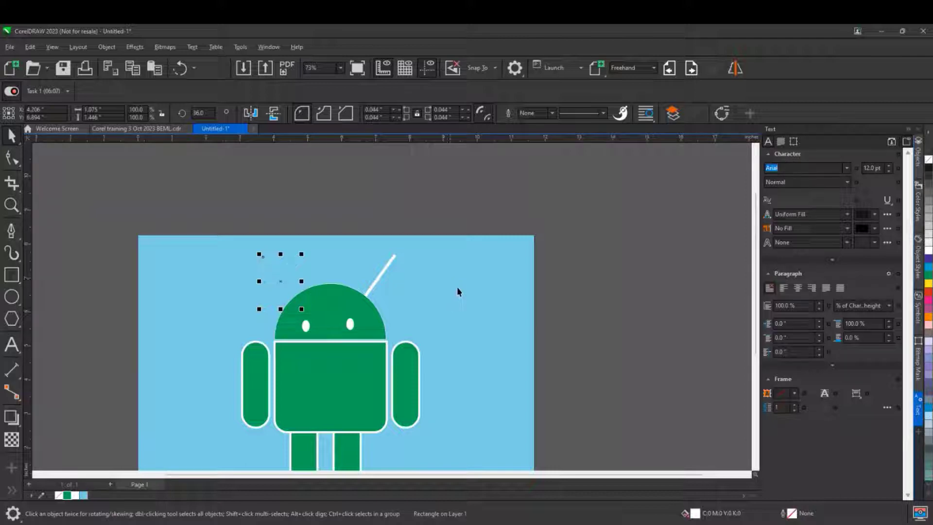
# Step: Draw a rectangle about 1.23 by 3.17 inches beside the robot's right antenna and fill it magenta
pyautogui.click(11, 275)
pyautogui.moveTo(455, 254); pyautogui.dragTo(502, 365)
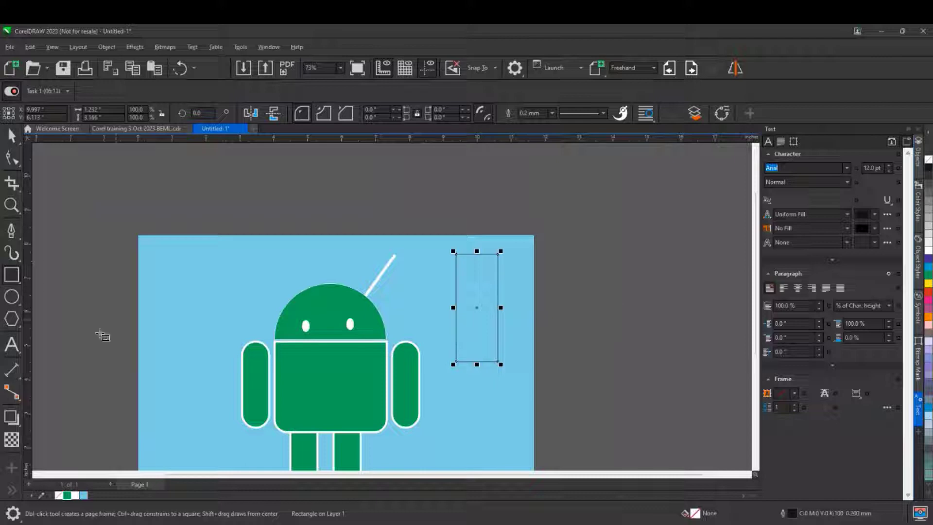
pyautogui.click(928, 301)
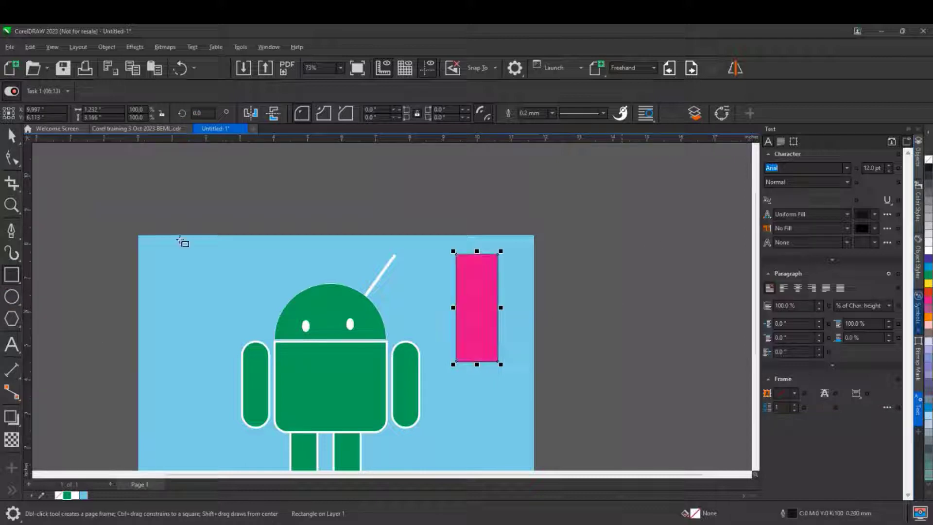
# Step: Draw an ellipse about 1.26 by 2.29 inches overlapping the magenta rectangle's upper end and fill it yellow
pyautogui.click(11, 296)
pyautogui.moveTo(455, 209); pyautogui.dragTo(500, 289)
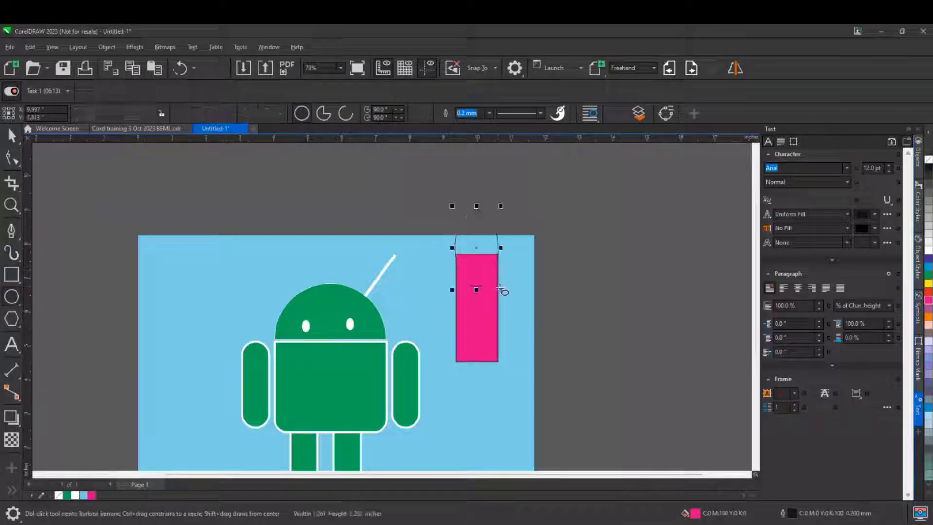
pyautogui.click(929, 284)
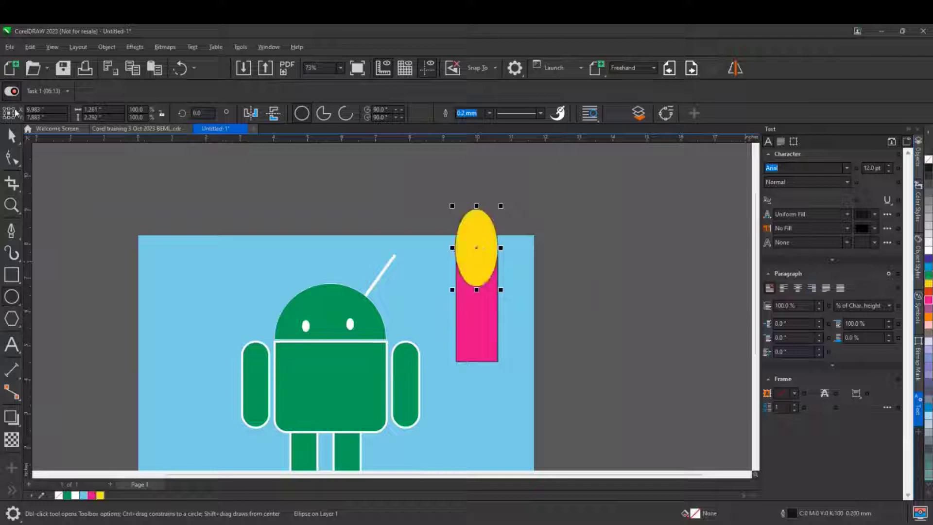
pyautogui.press('space')
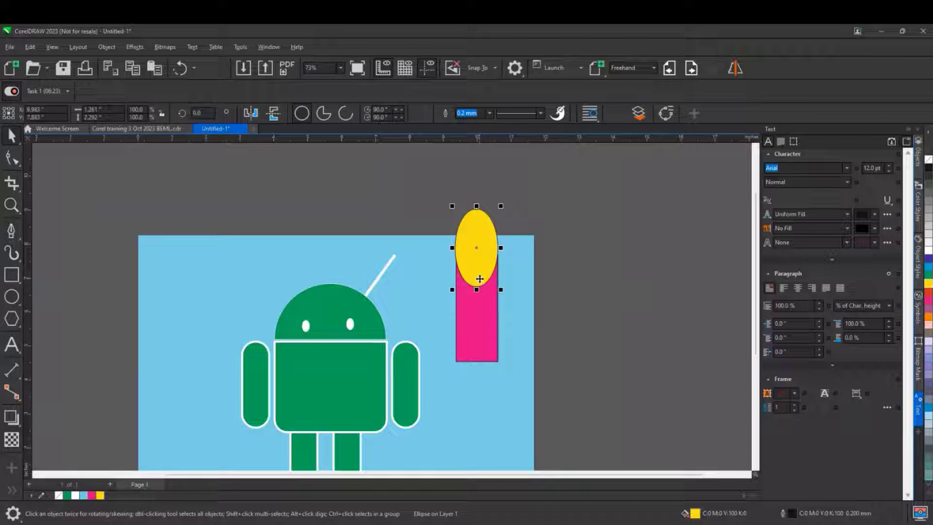
# Step: Send the yellow ellipse to the back and bring it to the front of the layer, and repeat this with the magenta rectangle
pyautogui.click(639, 116)
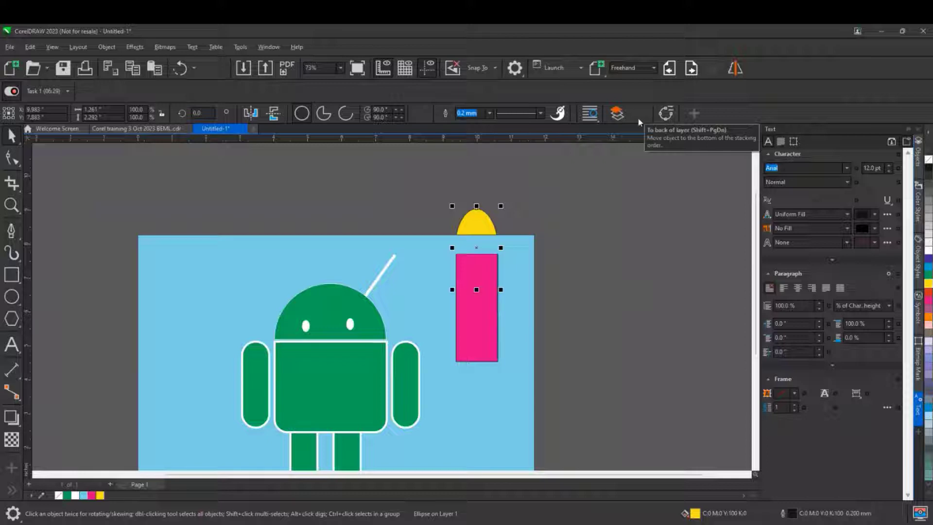
pyautogui.click(616, 113)
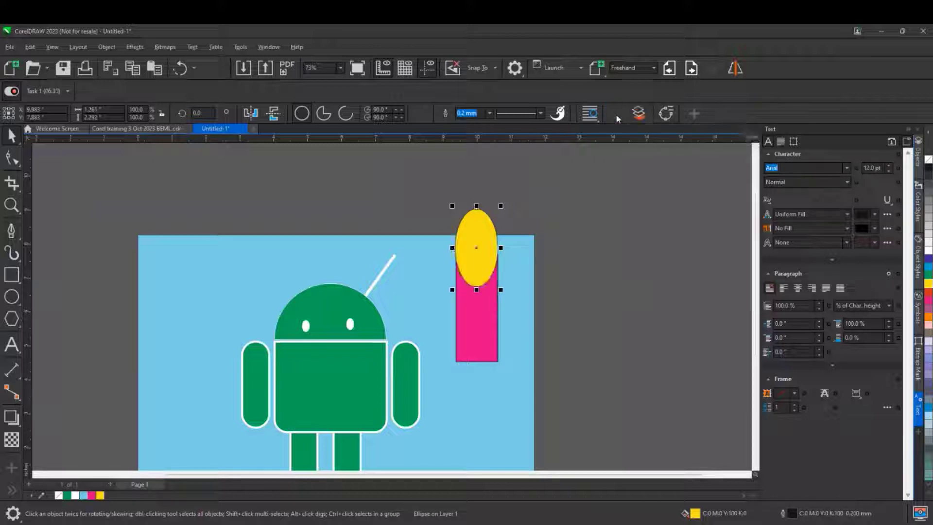
pyautogui.click(476, 309)
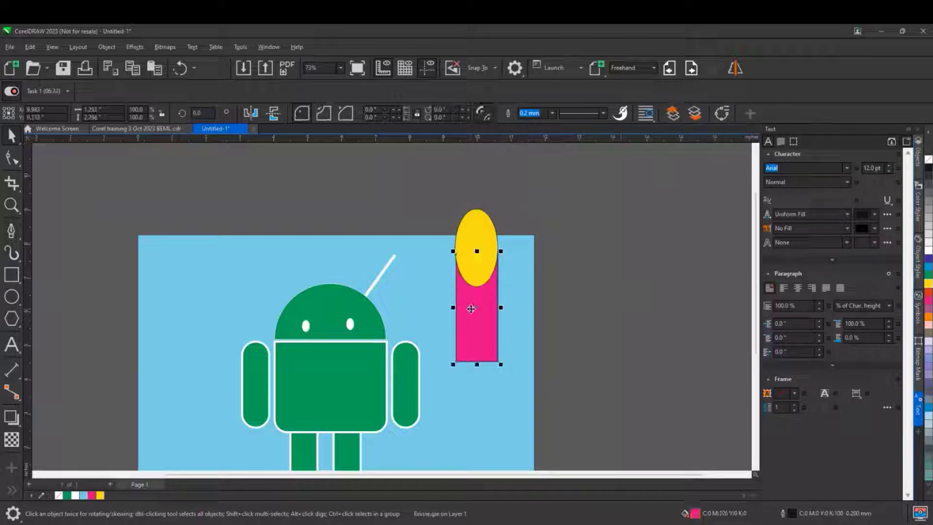
pyautogui.click(693, 114)
pyautogui.click(680, 113)
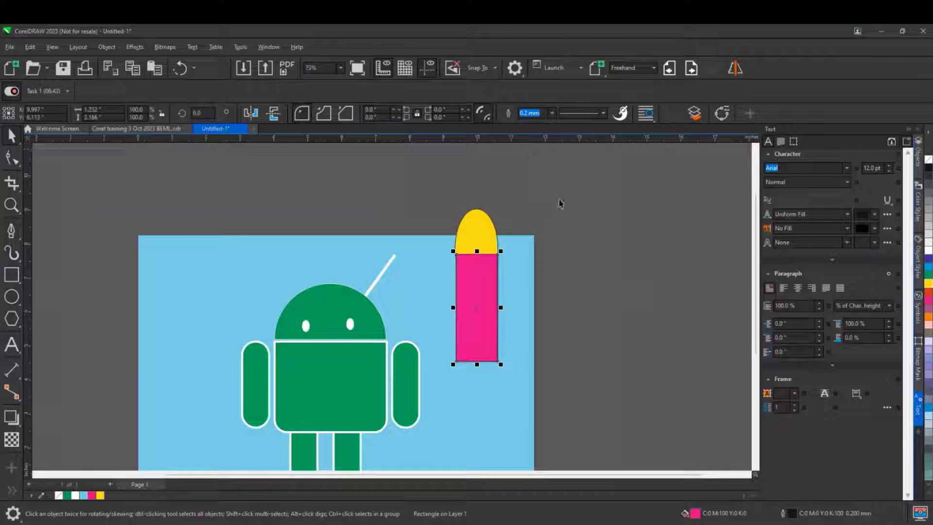
# Step: Show the document's object list and select the yellow ellipse in it
pyautogui.click(920, 159)
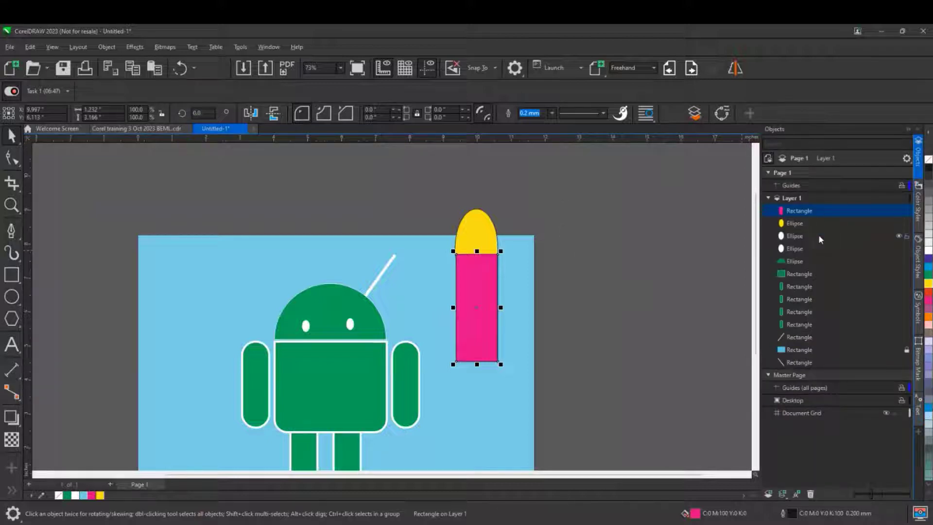
pyautogui.click(796, 224)
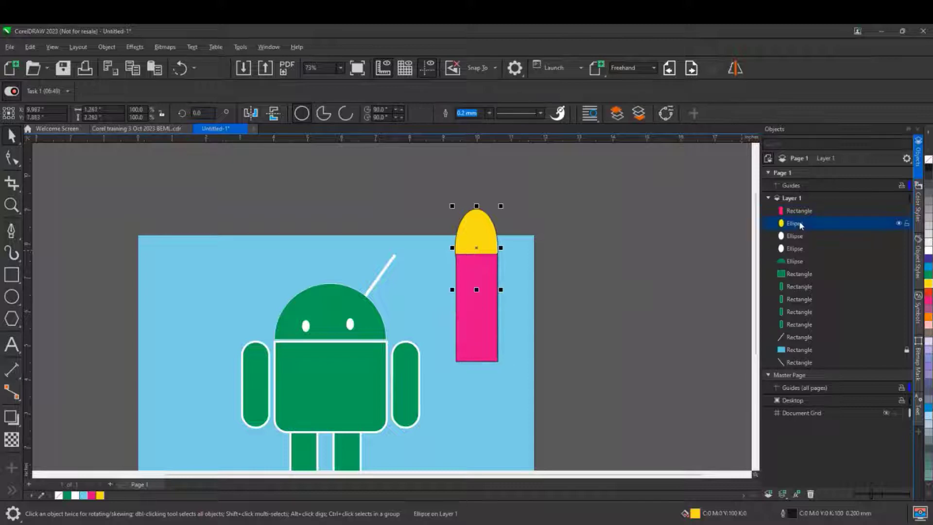
pyautogui.keyDown('shift'); pyautogui.click(796, 210); pyautogui.keyUp('shift')
pyautogui.hotkey('ctrl', 'g')
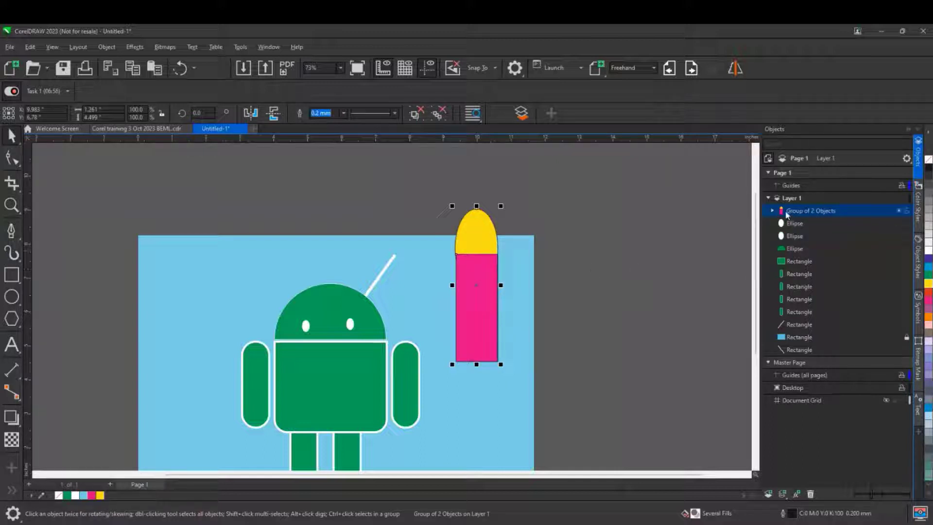
pyautogui.hotkey('ctrl', 'z')
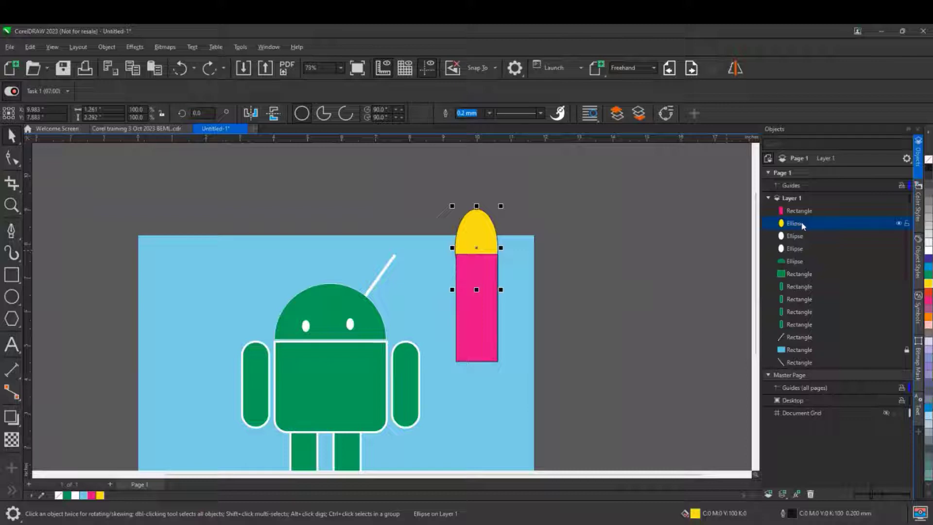
# Step: Move the yellow ellipse above the magenta rectangle in the layer's stacking order and deselect it
pyautogui.moveTo(800, 225); pyautogui.dragTo(814, 213)
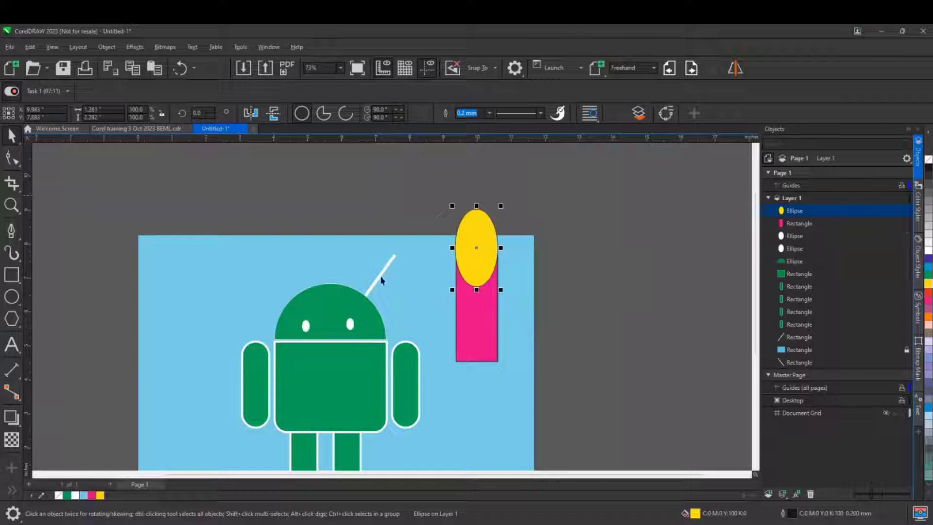
pyautogui.click(234, 278)
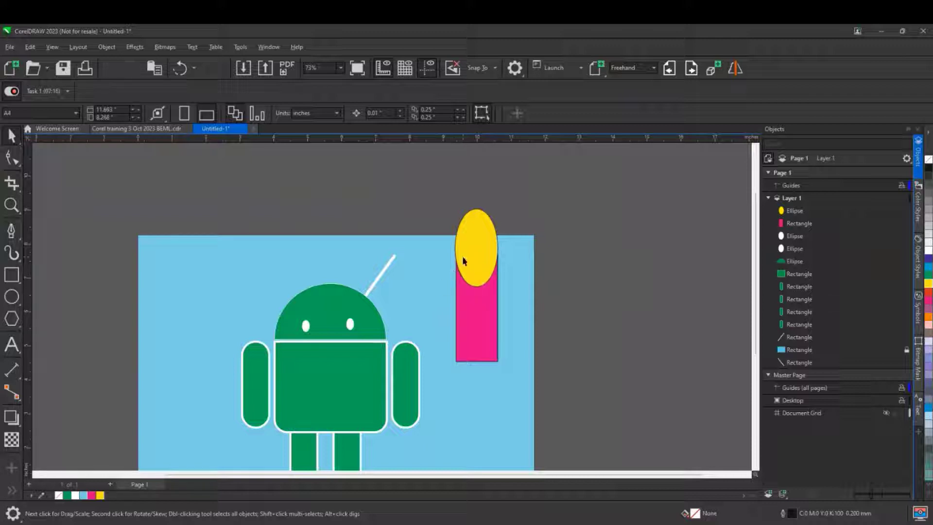
# Step: Stretch the yellow ellipse down to the magenta rectangle's bottom edge, making it about 4.54 inches tall, and deselect it
pyautogui.click(476, 275)
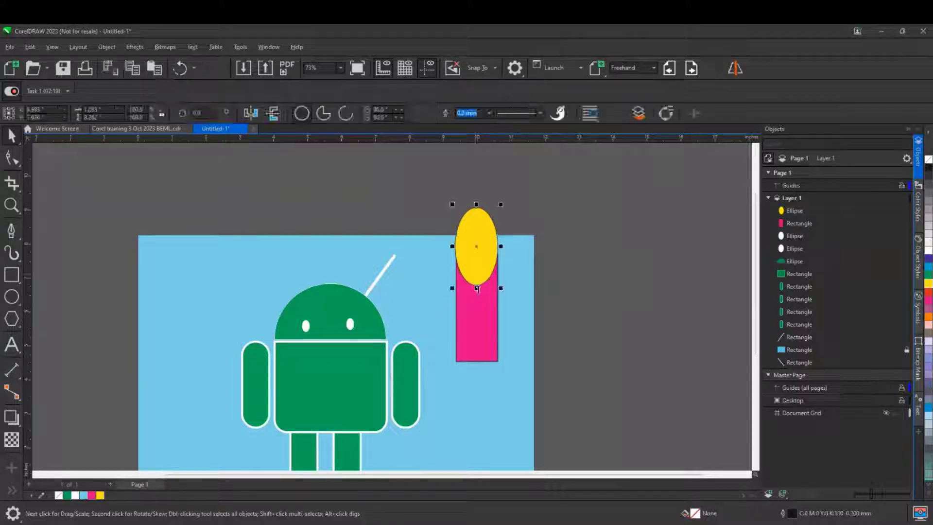
pyautogui.moveTo(476, 286); pyautogui.dragTo(479, 361)
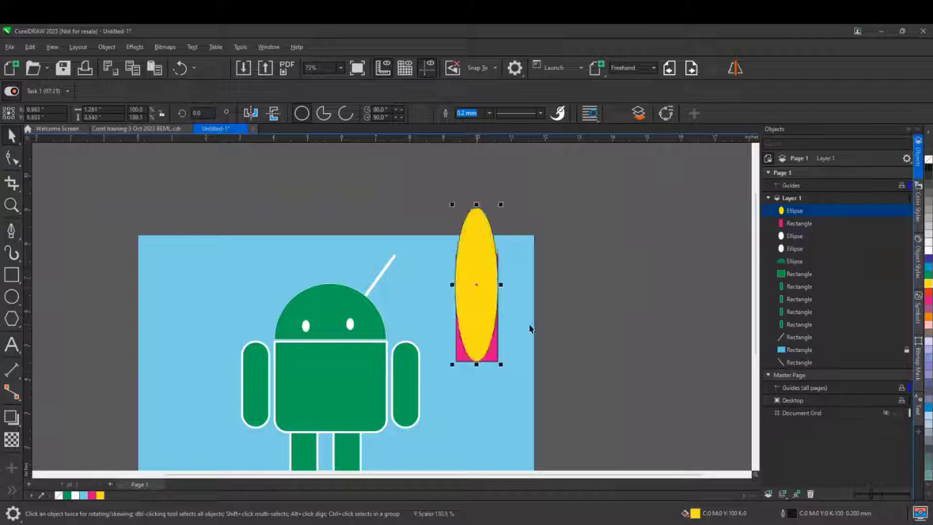
pyautogui.click(525, 347)
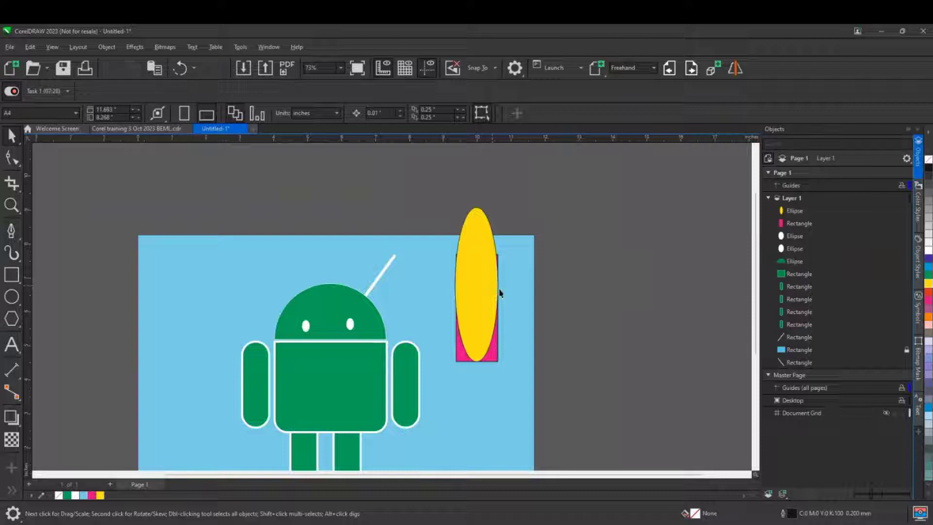
pyautogui.moveTo(487, 295); pyautogui.dragTo(525, 295)
pyautogui.click(468, 337)
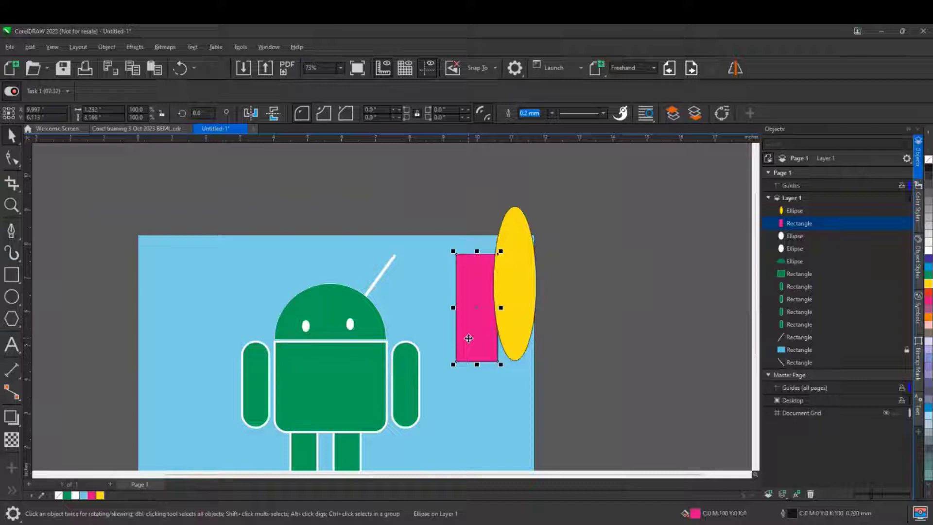
pyautogui.hotkey('ctrl', 'z')
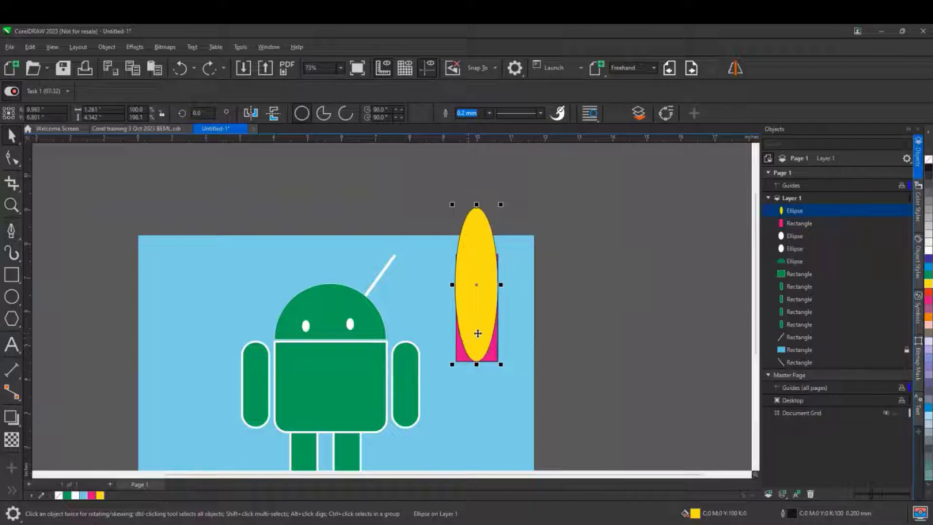
# Step: Select the magenta rectangle underneath the yellow ellipse
pyautogui.keyDown('alt'); pyautogui.click(480, 337); pyautogui.keyUp('alt')
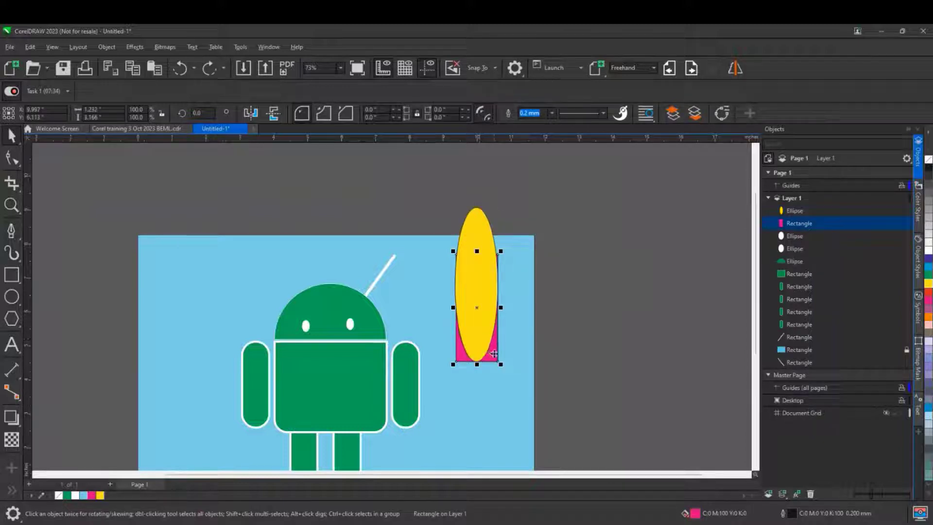
# Step: Try moving the magenta rectangle out from beneath the yellow ellipse, undo the move and deselect it
pyautogui.moveTo(493, 353); pyautogui.dragTo(530, 365)
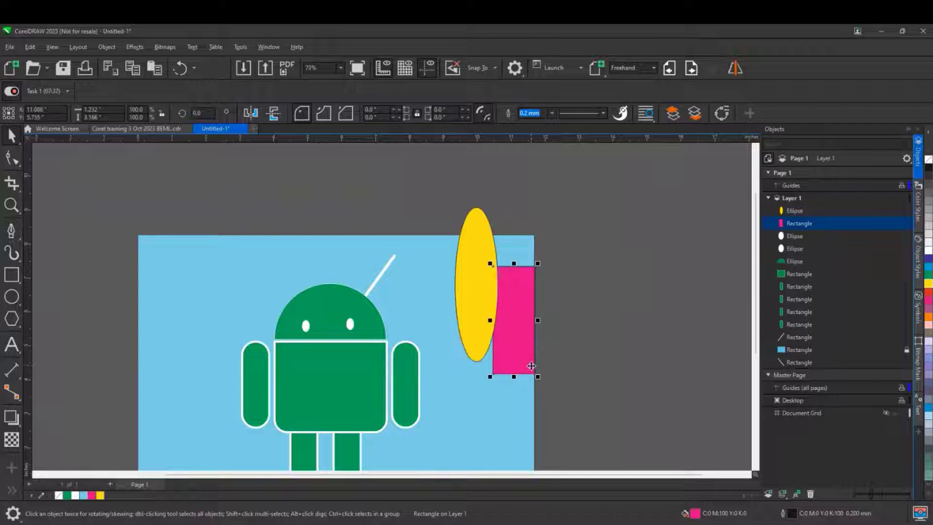
pyautogui.hotkey('ctrl', 'z')
pyautogui.press('Escape')
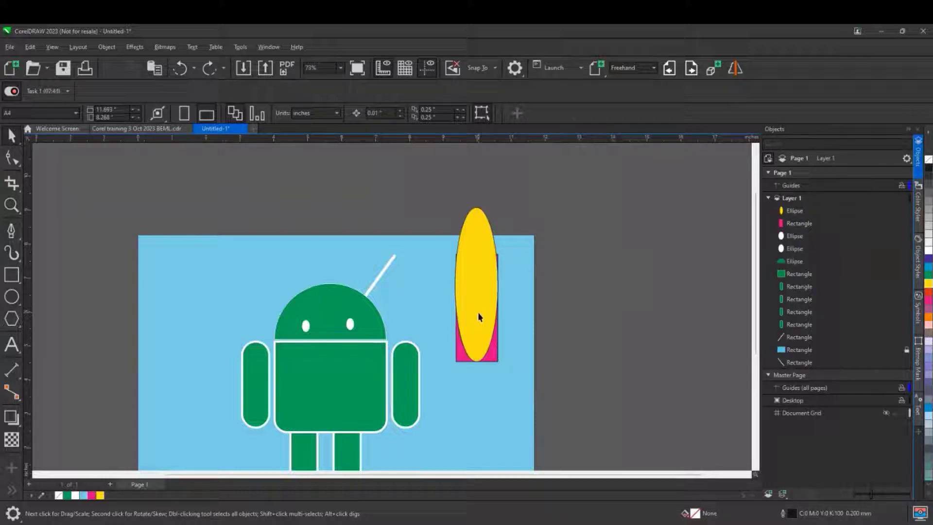
# Step: Select the magenta rectangle beneath the yellow ellipse and stretch it downward to about 4.7 inches tall
pyautogui.click(478, 333)
pyautogui.keyDown('alt'); pyautogui.click(477, 334); pyautogui.keyUp('alt')
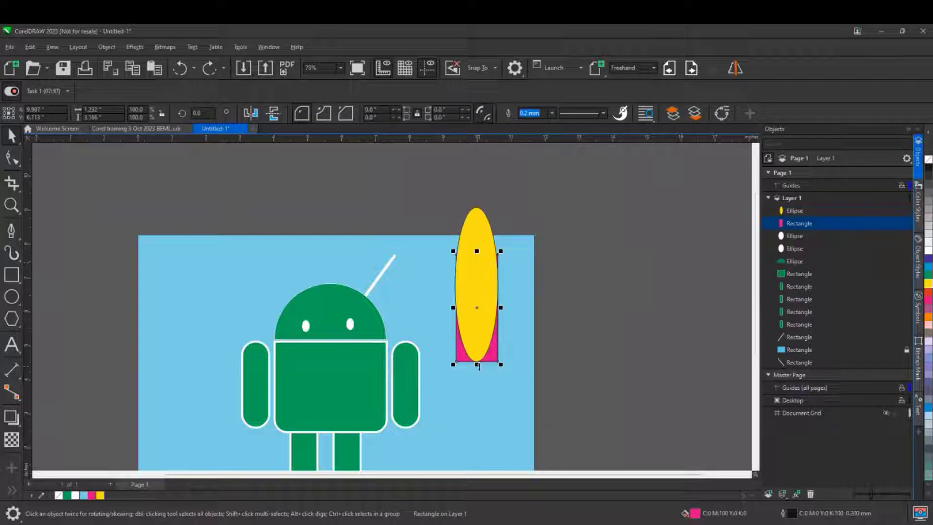
pyautogui.moveTo(477, 365); pyautogui.dragTo(477, 416)
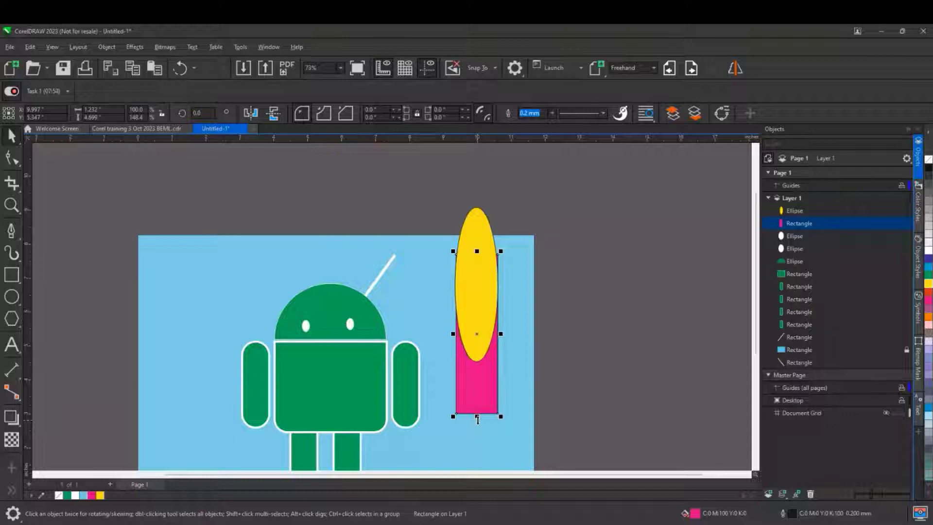
# Step: Duplicate the robot's right-hand white antenna, mirror the copy horizontally and place it on the left side of the head
pyautogui.scroll(-1, 397, 281)
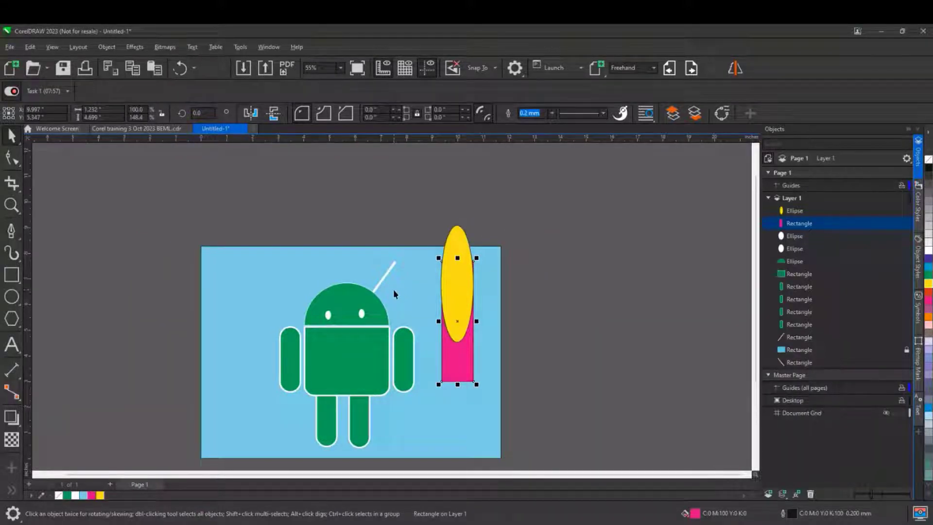
pyautogui.click(388, 271)
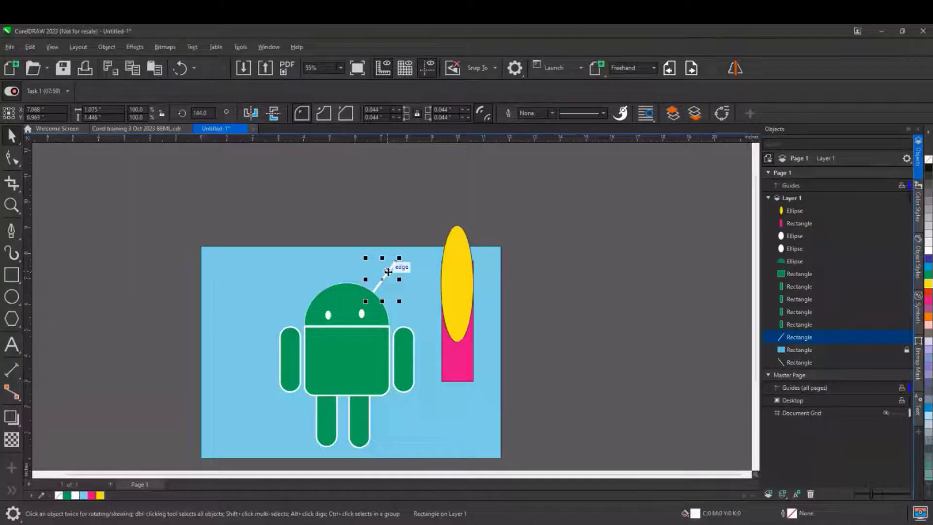
pyautogui.hotkey('ctrl', 'c')
pyautogui.hotkey('ctrl', 'v')
pyautogui.click(253, 113)
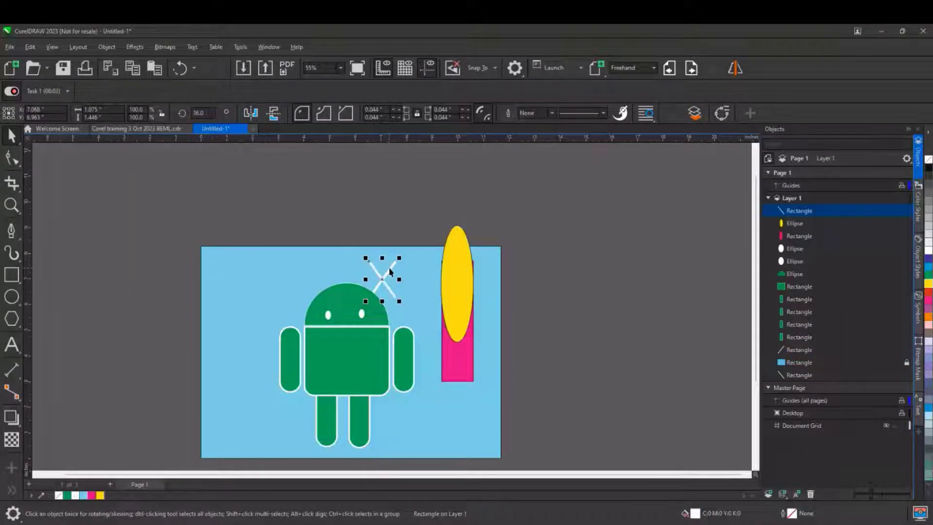
pyautogui.moveTo(391, 274); pyautogui.dragTo(323, 288)
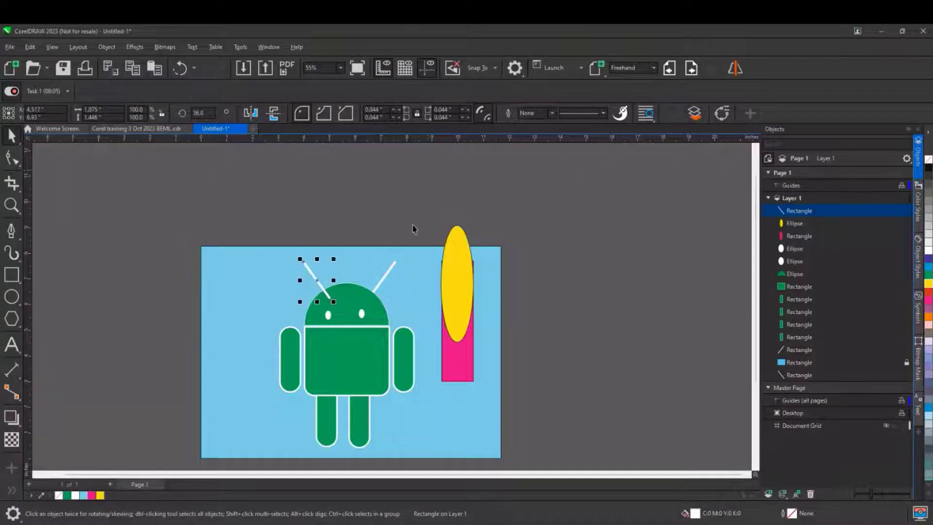
# Step: Send the mirrored antenna to the back, and unlock the light blue background and send it behind all other objects
pyautogui.click(694, 113)
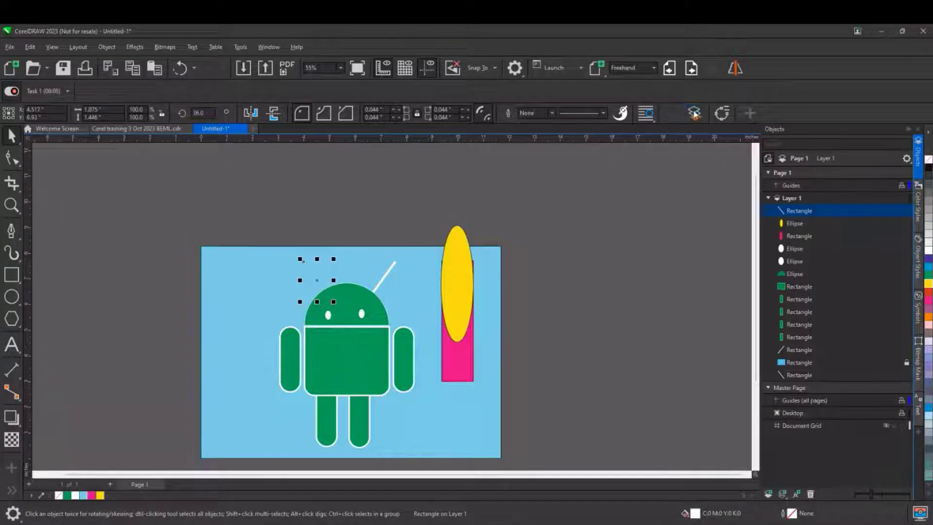
pyautogui.rightClick(226, 282)
pyautogui.click(250, 311)
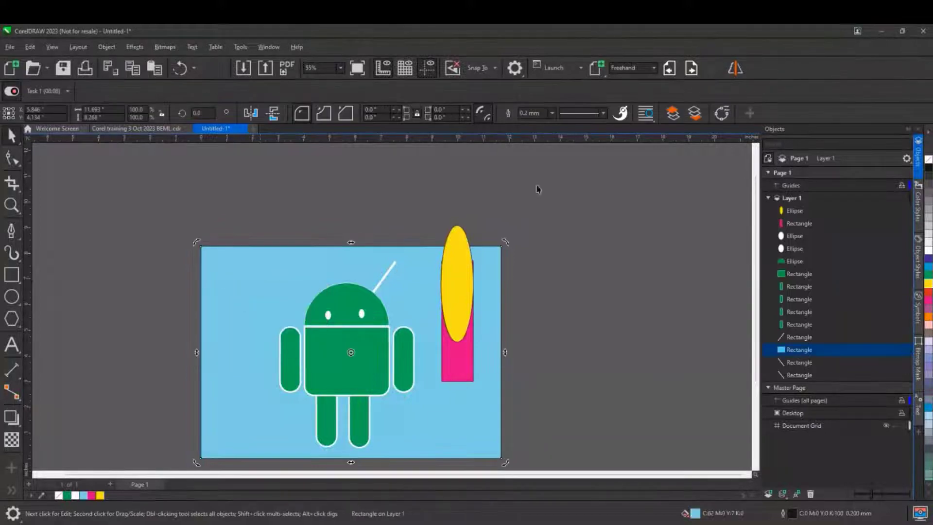
pyautogui.click(688, 115)
pyautogui.click(306, 238)
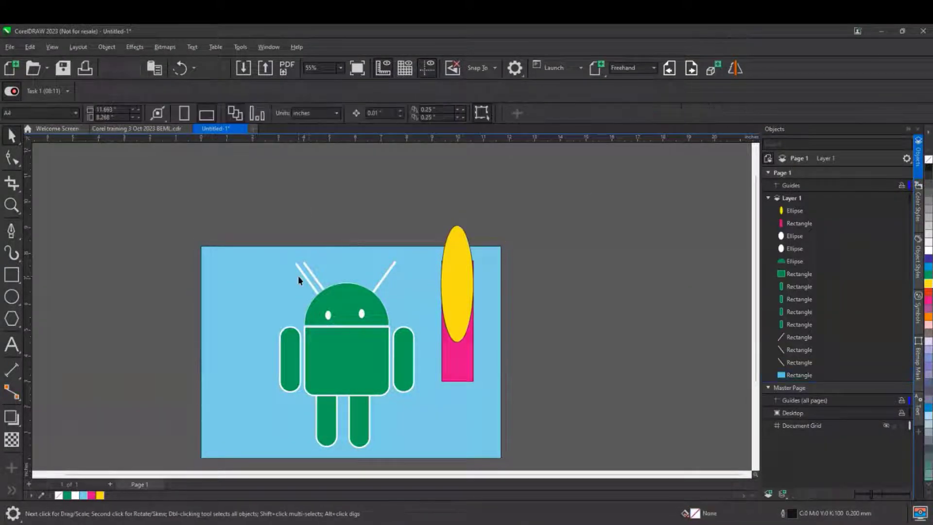
# Step: Delete the surplus outer antenna on the left side of the head and lock the light blue background
pyautogui.click(298, 280)
pyautogui.click(304, 276)
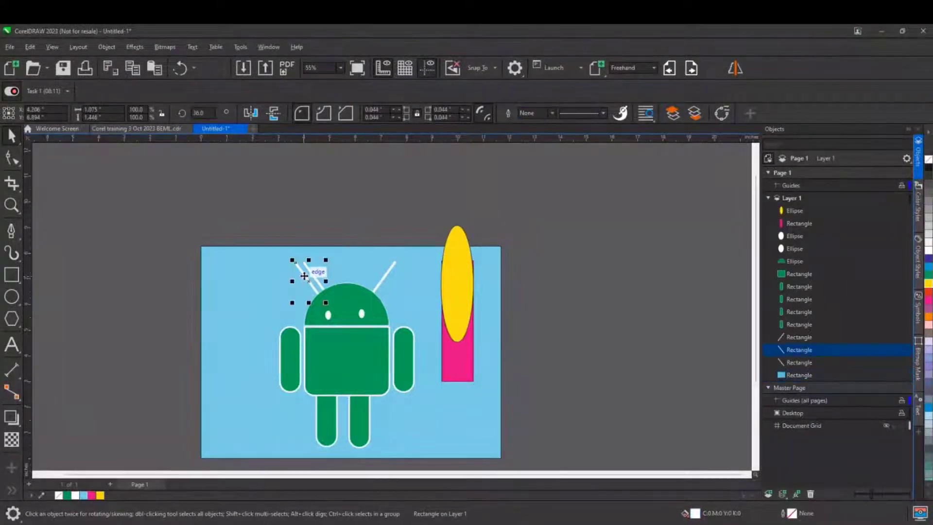
pyautogui.press('Delete')
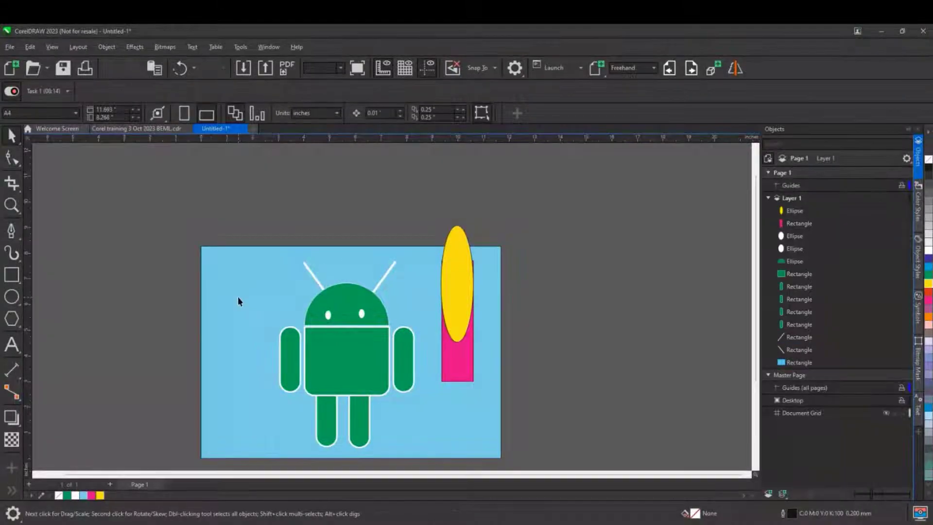
pyautogui.rightClick(238, 296)
pyautogui.click(276, 231)
# Step: Add a second page and create a new symmetry on it, moving the vertical mirror line to about X 5.66 inches
pyautogui.click(109, 483)
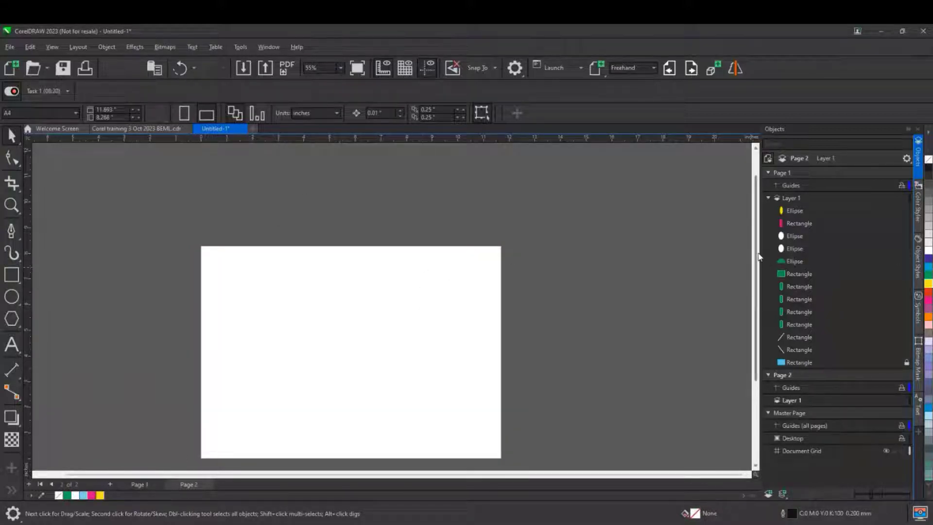
pyautogui.scroll(-1, 360, 282)
pyautogui.rightClick(352, 287)
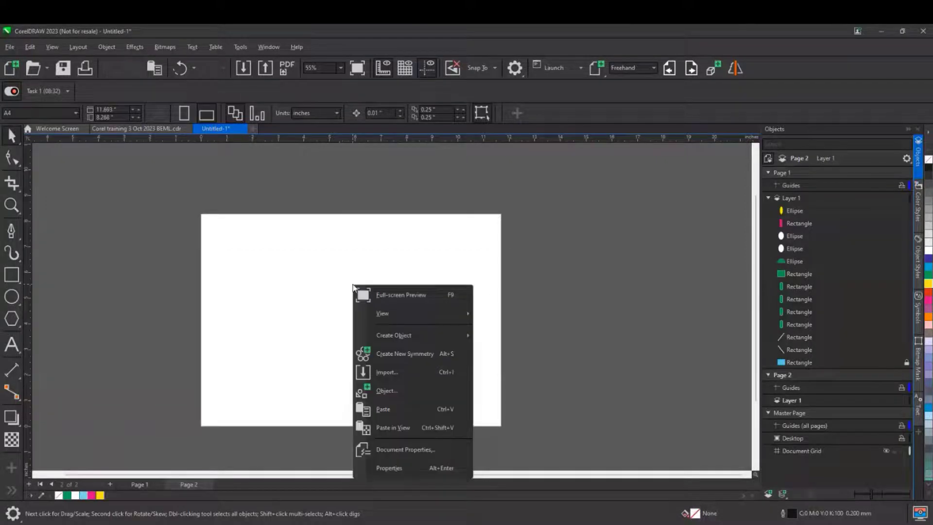
pyautogui.click(403, 354)
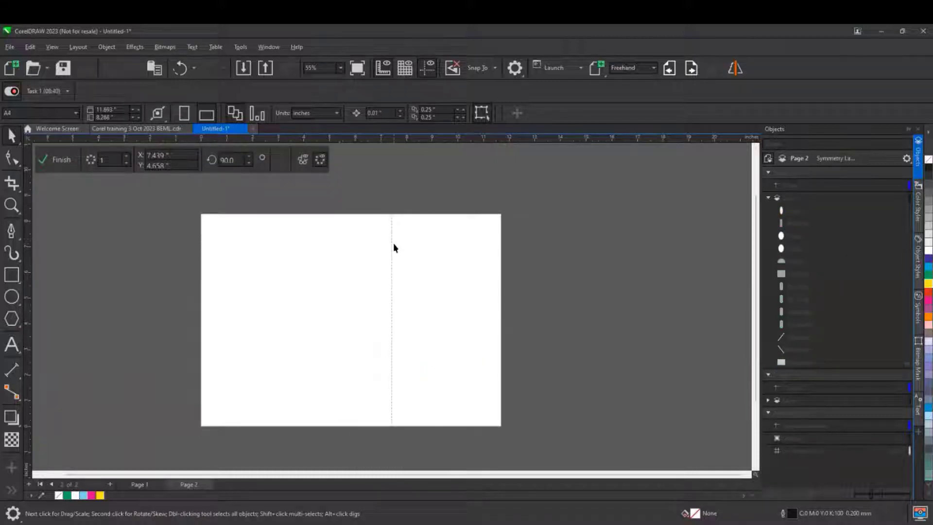
pyautogui.moveTo(393, 268); pyautogui.dragTo(346, 273)
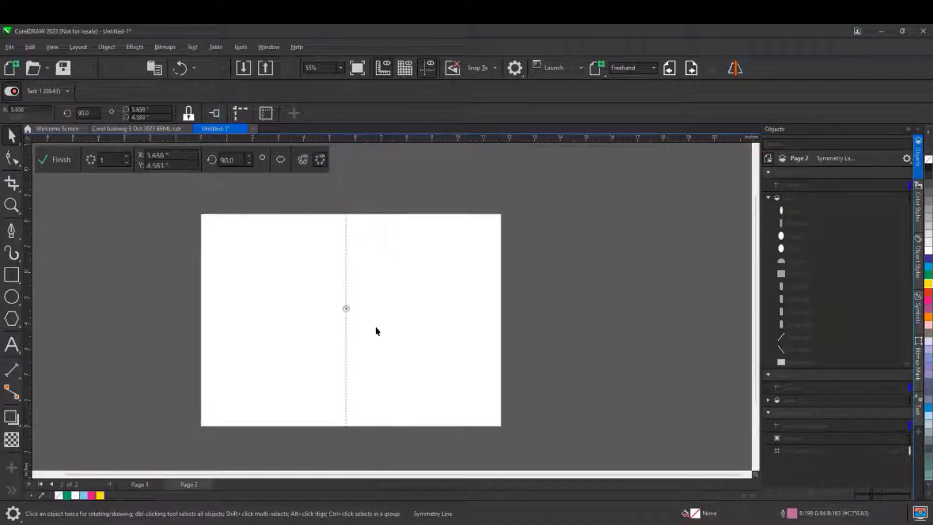
pyautogui.click(322, 160)
pyautogui.click(322, 161)
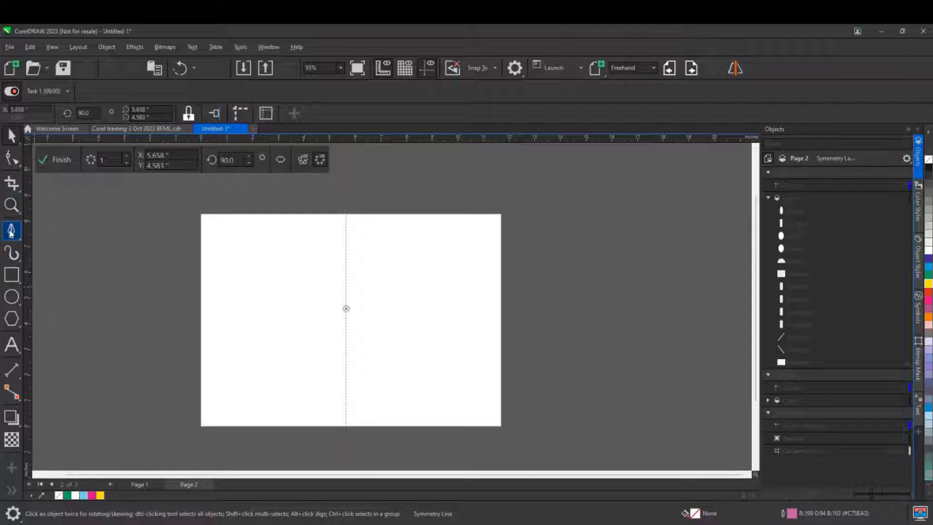
# Step: Draw an ellipse about 1.19 by 3.88 inches right of the mirror line and a freehand eyebrow curve about 3.45 inches wide above it
pyautogui.click(12, 296)
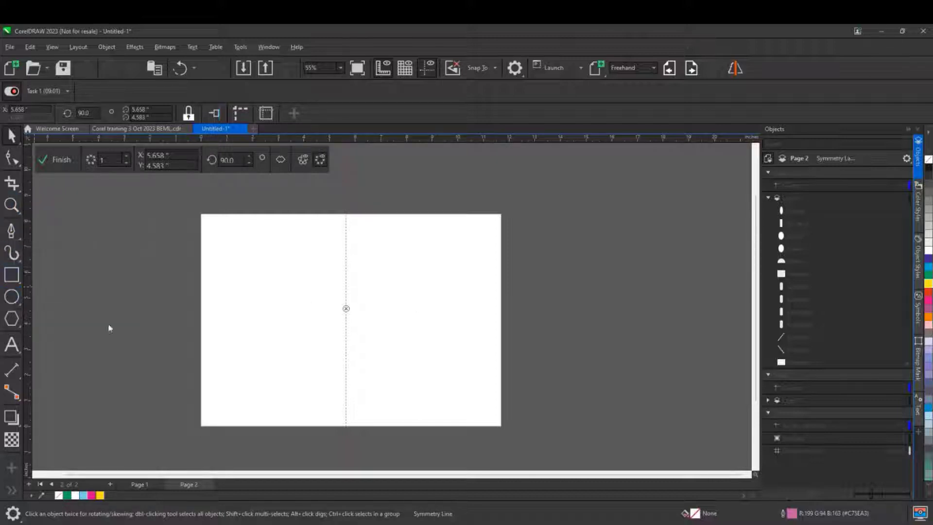
pyautogui.moveTo(385, 259); pyautogui.dragTo(414, 358)
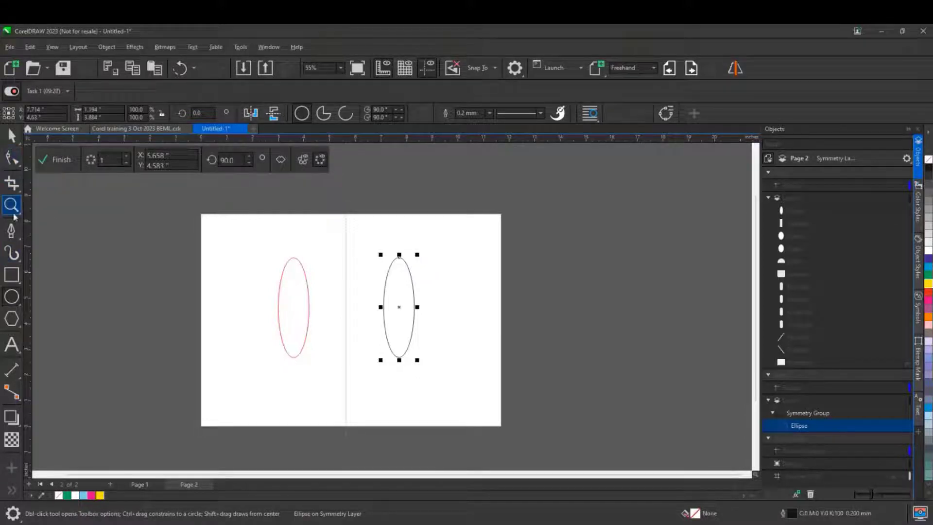
pyautogui.click(11, 231)
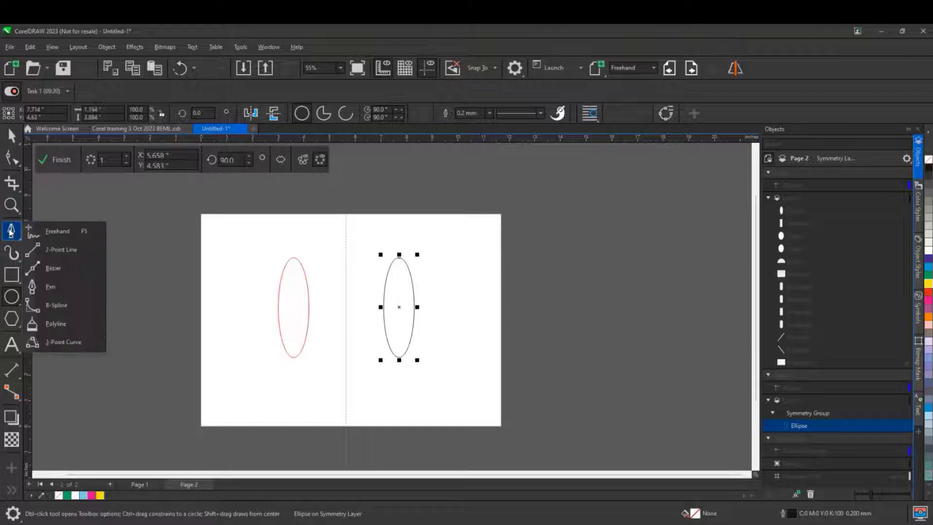
pyautogui.click(57, 237)
pyautogui.moveTo(364, 260)
pyautogui.mouseDown()
pyautogui.moveTo(393, 238)
pyautogui.moveTo(456, 249)
pyautogui.mouseUp()
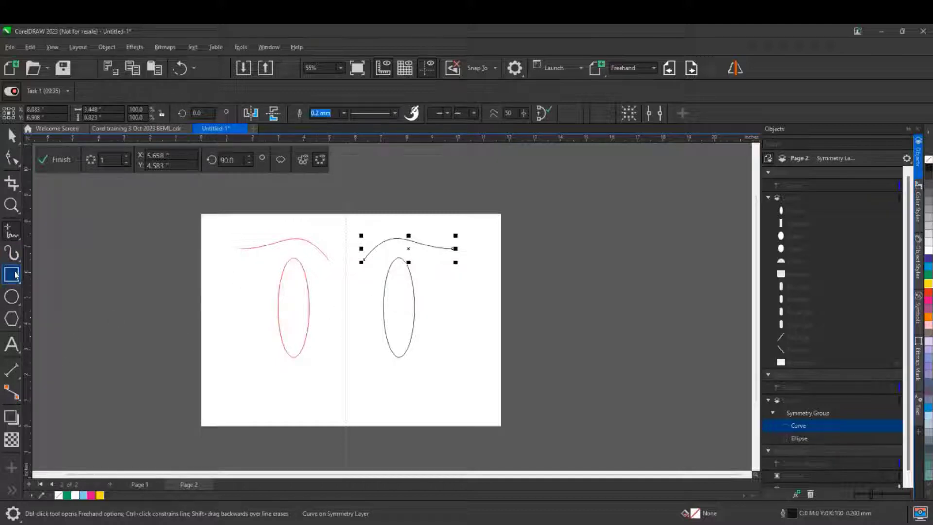
# Step: Duplicate the eye ellipse, shrink the copy to about 1.07 by 2.26 inches at the eye's lower end and fill it black
pyautogui.click(11, 135)
pyautogui.click(396, 278)
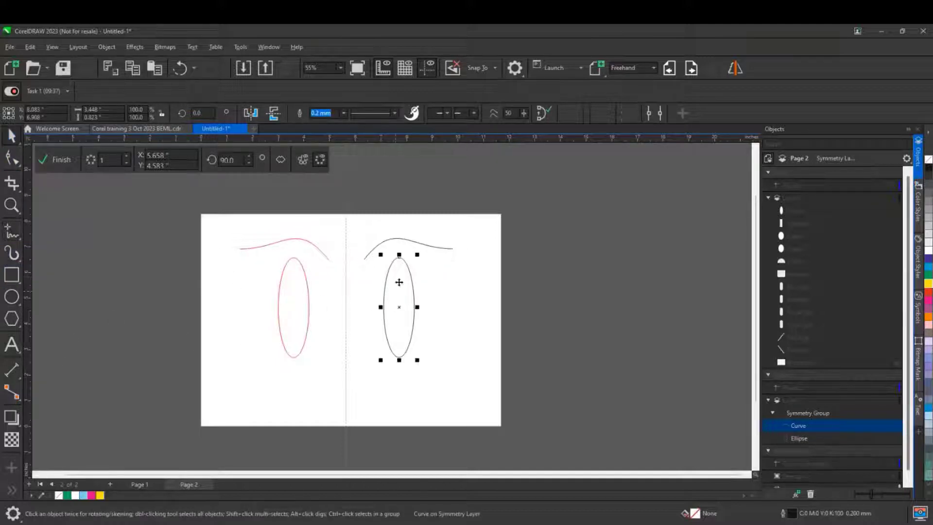
pyautogui.hotkey('ctrl', 'c')
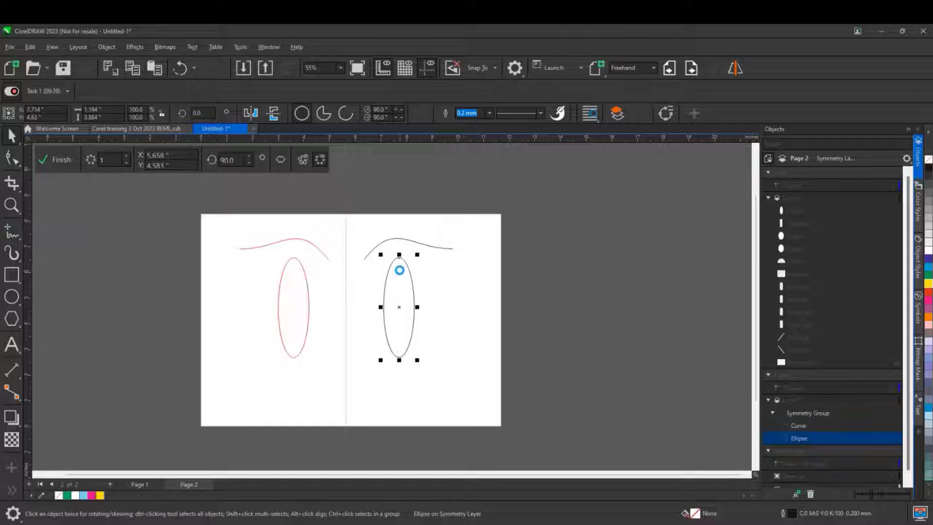
pyautogui.hotkey('ctrl', 'v')
pyautogui.moveTo(399, 255); pyautogui.dragTo(387, 327)
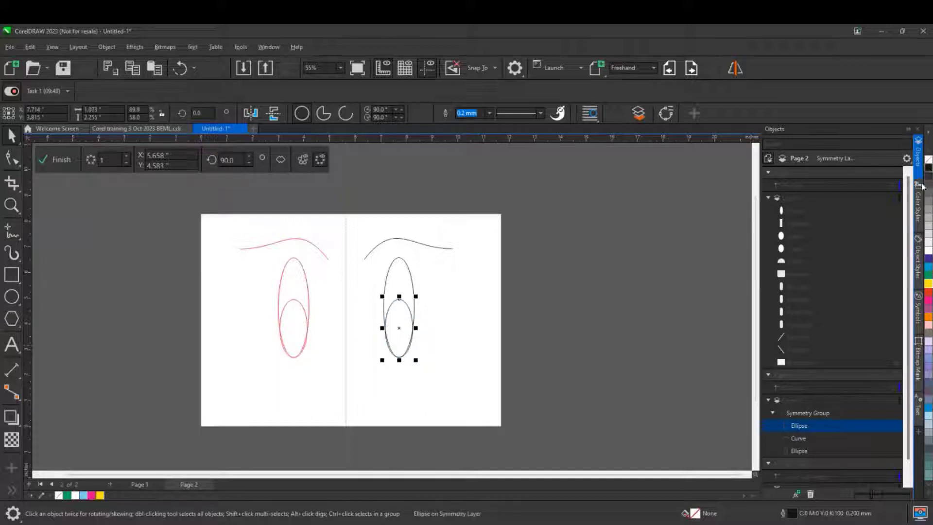
pyautogui.click(928, 168)
# Step: Apply a variable outline to the eyebrow curve, widening it near its inner end to about 8.63 mm, and finish the symmetry
pyautogui.click(406, 239)
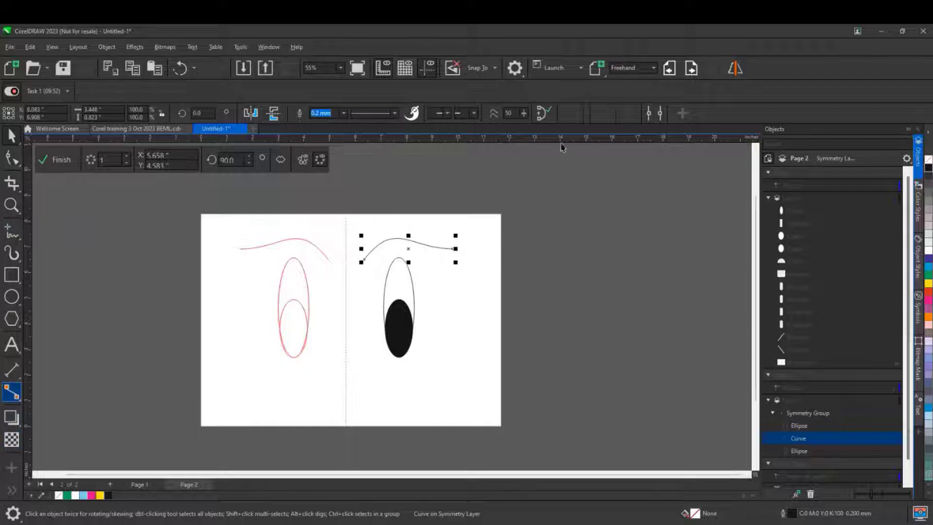
pyautogui.click(413, 113)
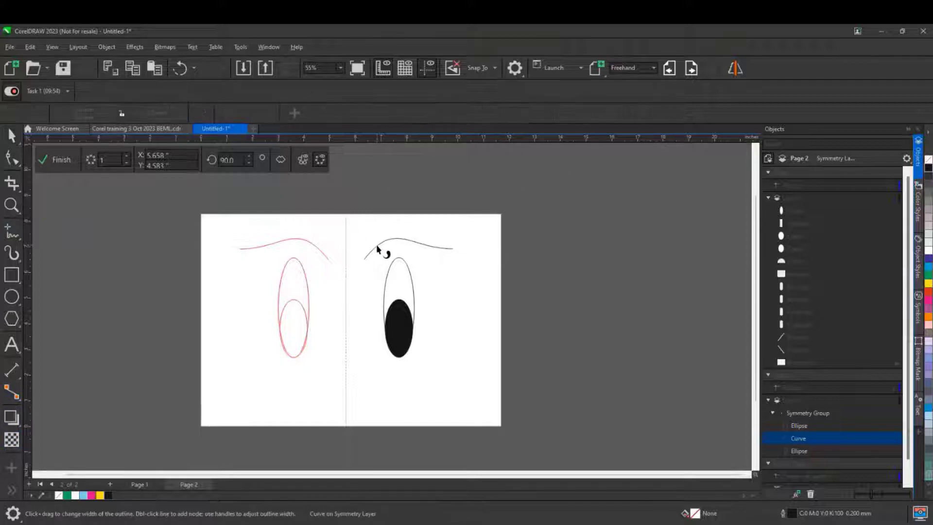
pyautogui.click(375, 246)
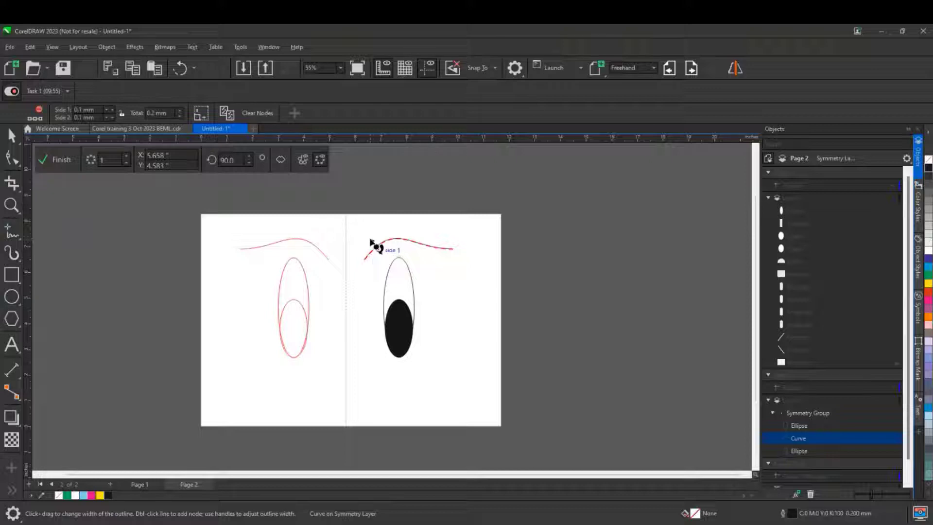
pyautogui.moveTo(364, 235); pyautogui.dragTo(369, 238)
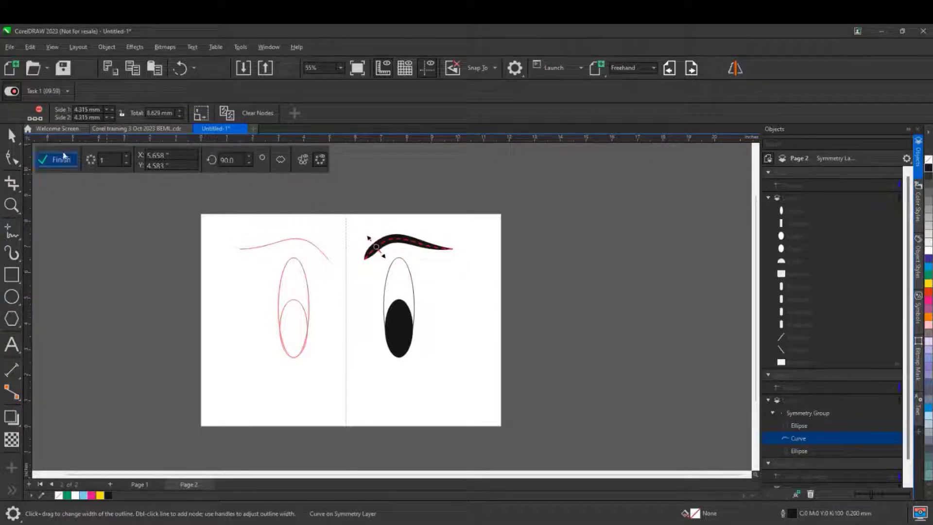
pyautogui.click(66, 158)
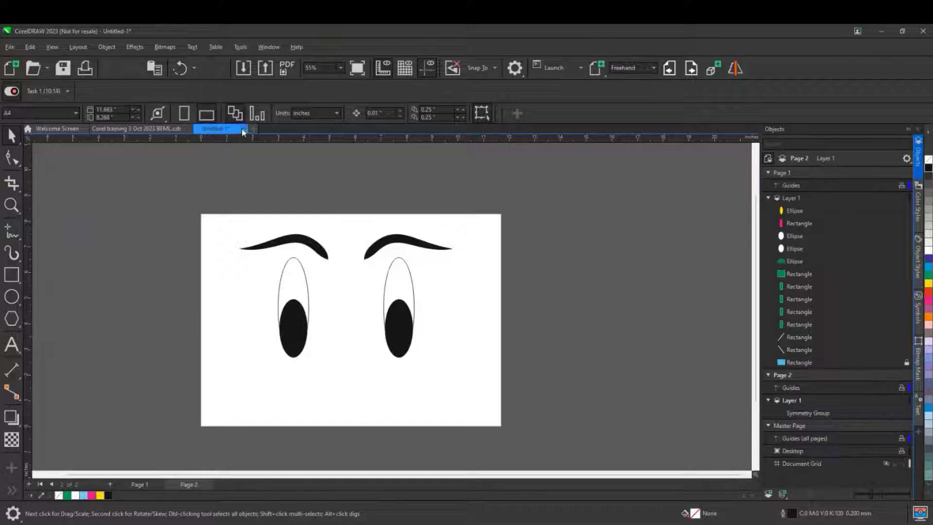
# Step: Add a third page and create a new symmetry on it with 3 mirror lines
pyautogui.click(254, 129)
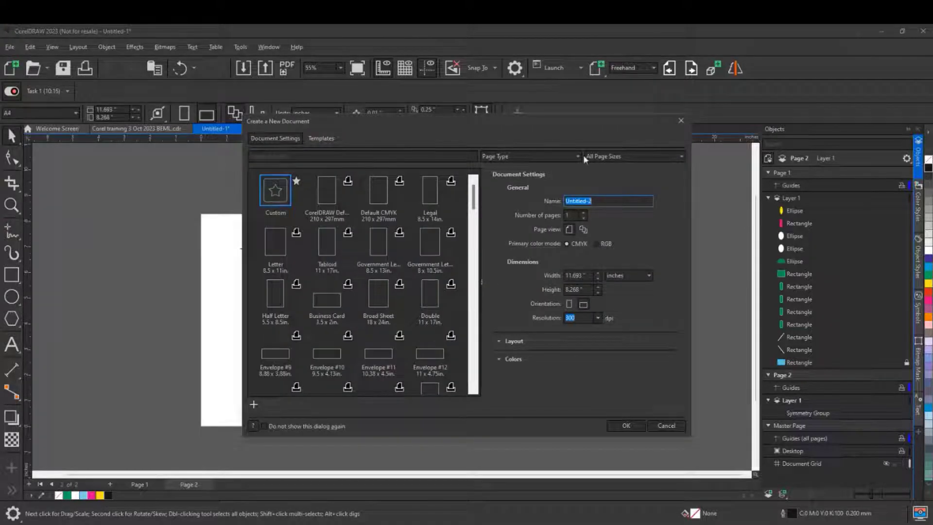
pyautogui.click(681, 122)
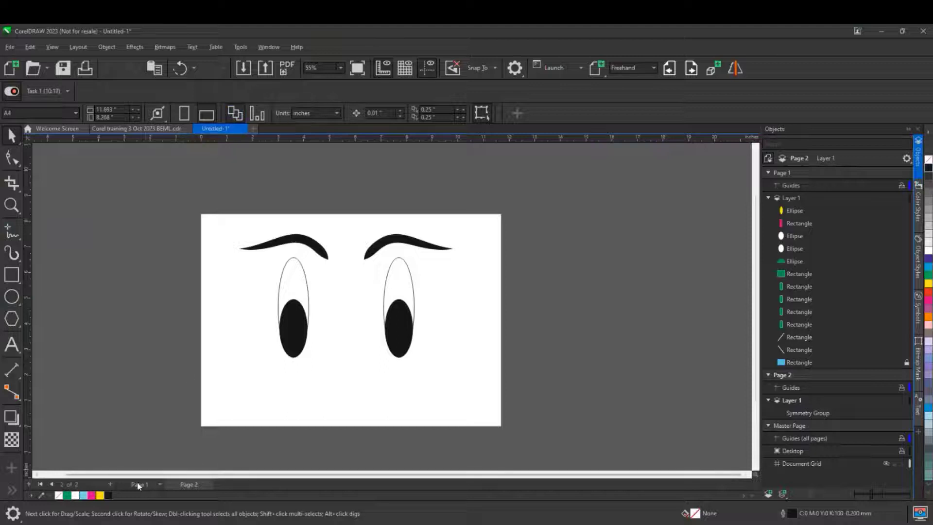
pyautogui.click(109, 484)
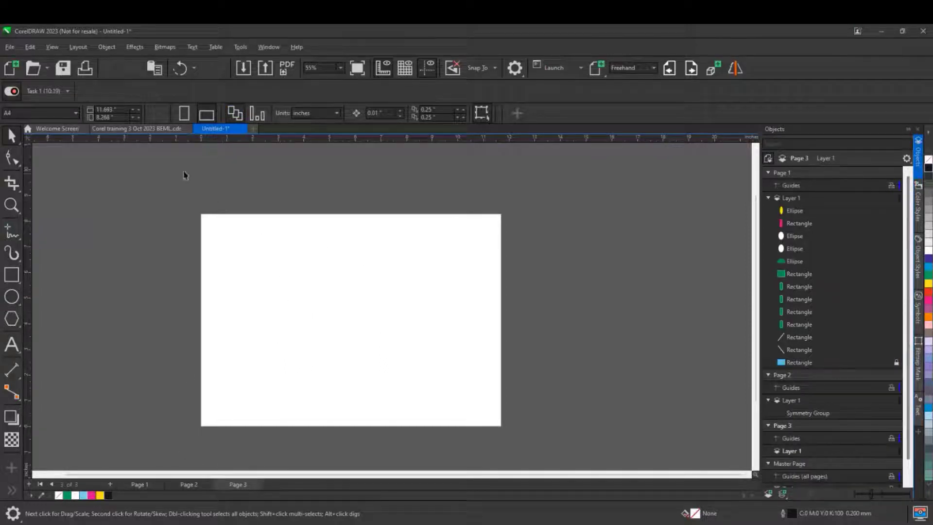
pyautogui.rightClick(362, 277)
pyautogui.click(401, 342)
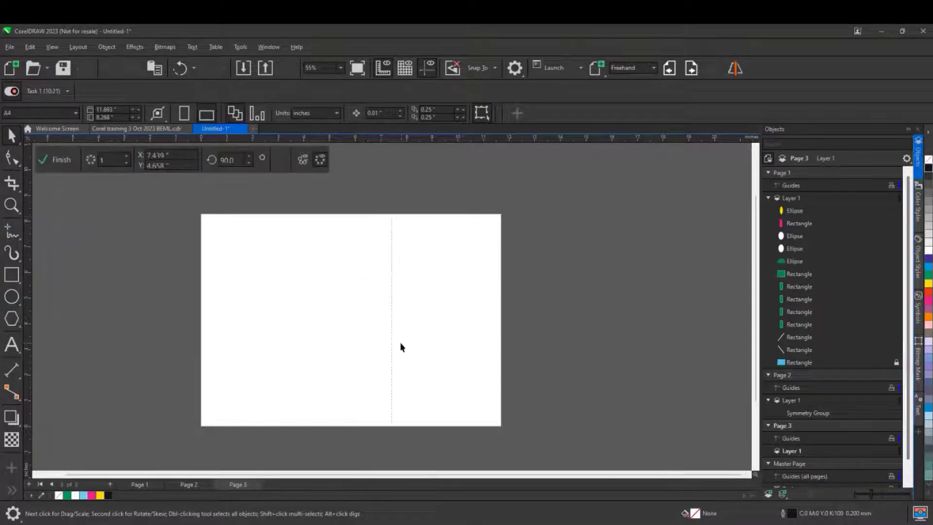
pyautogui.click(127, 155)
pyautogui.click(127, 156)
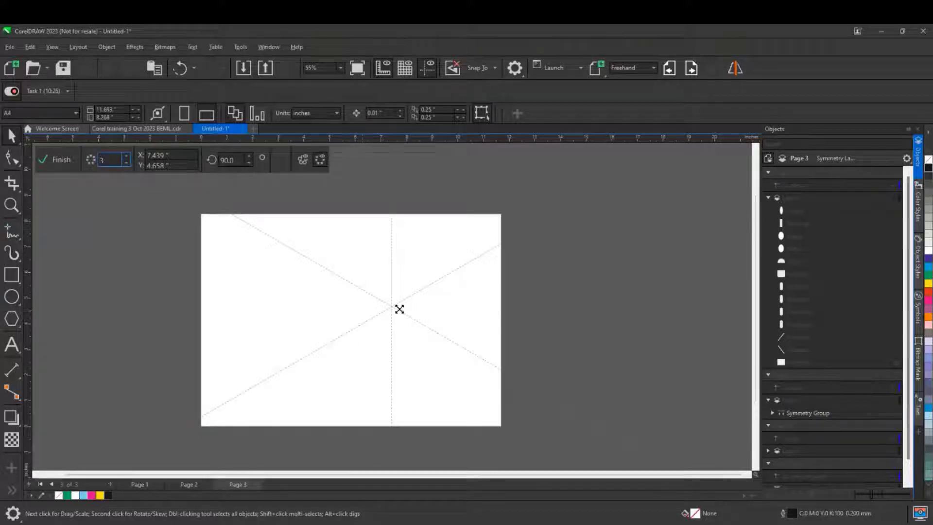
# Step: Reduce the symmetry on page 3 to 2 mirror lines and move its centre to about X 5.696, Y 4.602 inches
pyautogui.click(127, 163)
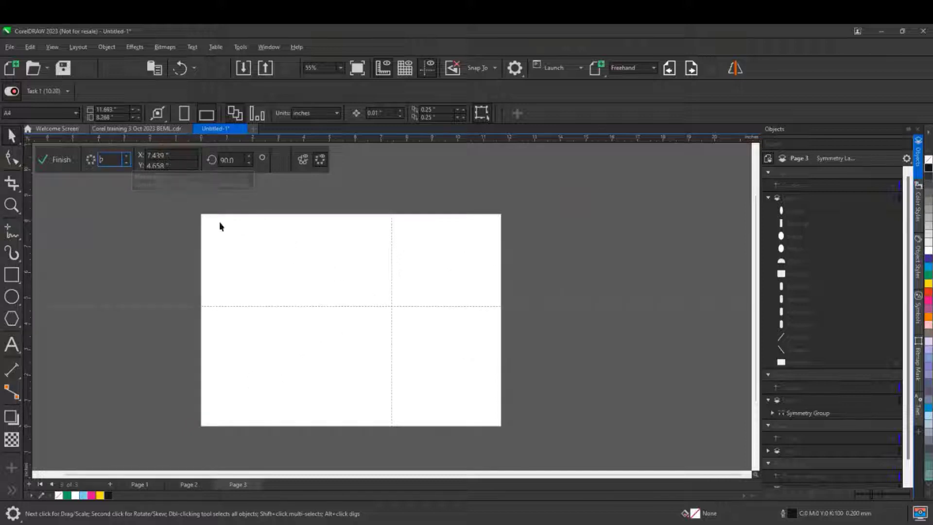
pyautogui.moveTo(392, 292); pyautogui.dragTo(347, 279)
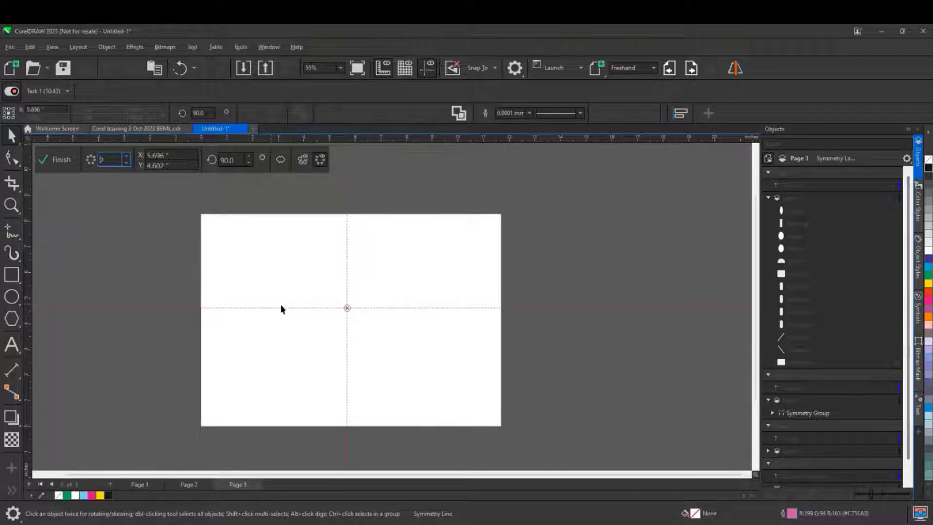
# Step: Draw a wavy freehand curve about 5.38 by 3.16 inches from the symmetry centre toward the page's upper right corner
pyautogui.click(11, 231)
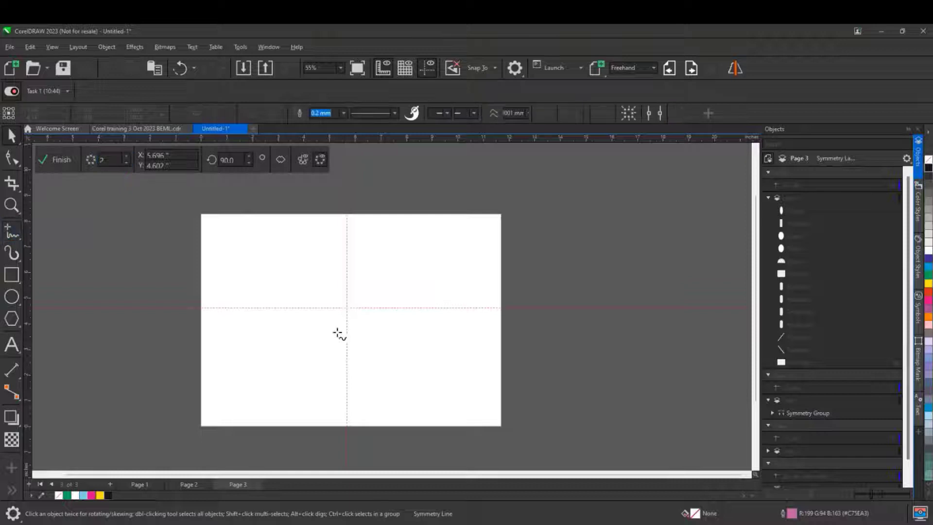
pyautogui.moveTo(358, 297)
pyautogui.mouseDown()
pyautogui.moveTo(364, 268)
pyautogui.moveTo(404, 291)
pyautogui.moveTo(422, 289)
pyautogui.moveTo(435, 262)
pyautogui.moveTo(462, 259)
pyautogui.moveTo(481, 283)
pyautogui.mouseUp()
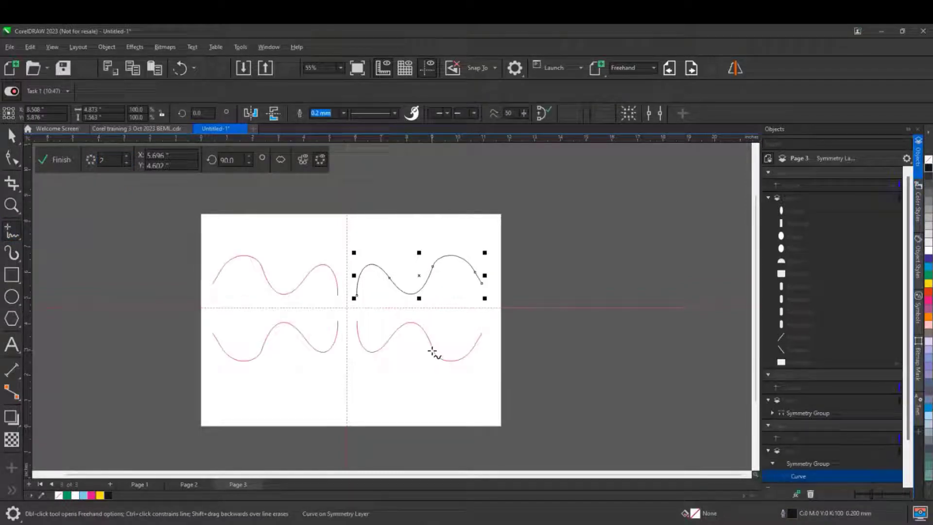
pyautogui.hotkey('ctrl', 'z')
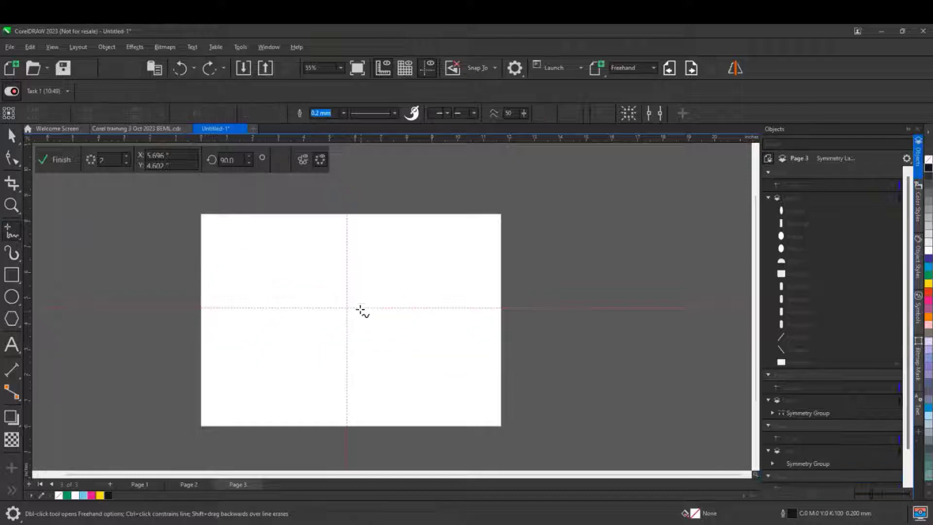
pyautogui.moveTo(348, 307)
pyautogui.mouseDown()
pyautogui.moveTo(411, 263)
pyautogui.moveTo(418, 245)
pyautogui.moveTo(485, 225)
pyautogui.mouseUp()
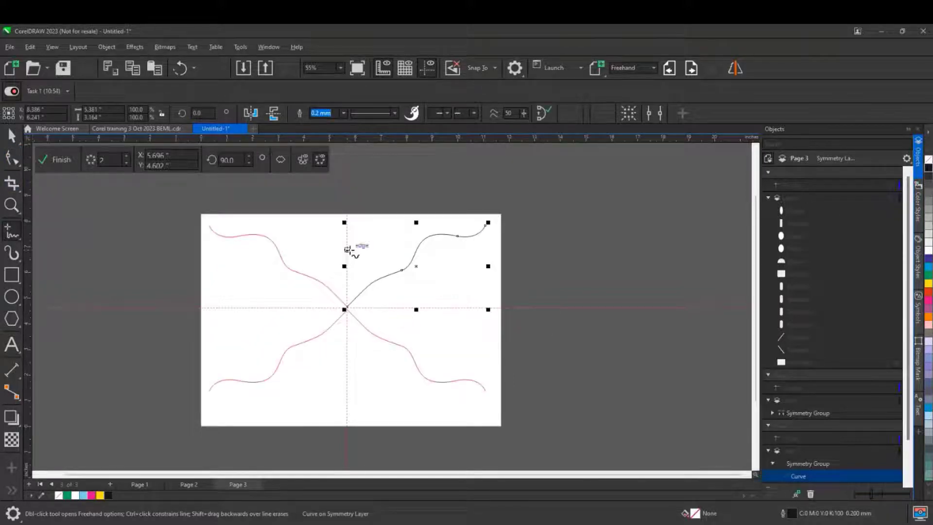
# Step: Reshape the curve by swinging the handles of its two inner nodes and moving its outer end near the page's right edge
pyautogui.click(12, 158)
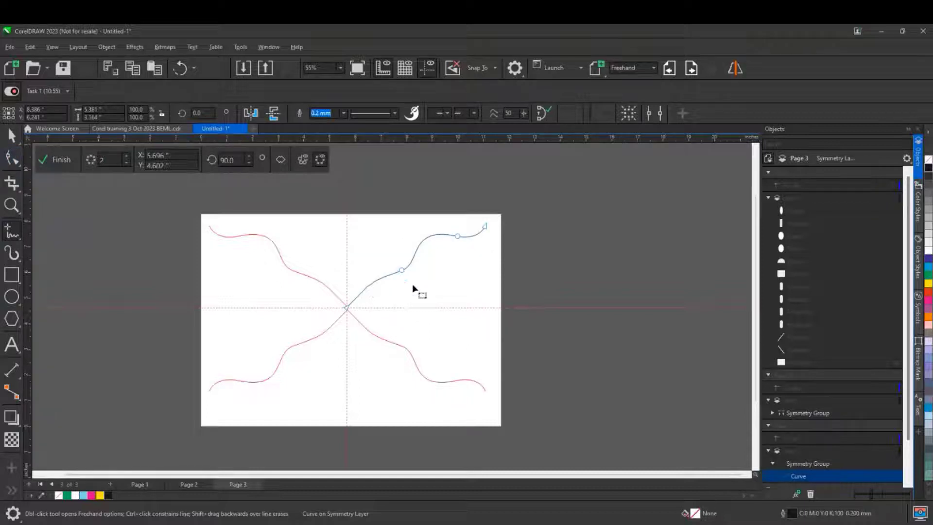
pyautogui.click(401, 270)
pyautogui.moveTo(418, 262); pyautogui.dragTo(415, 301)
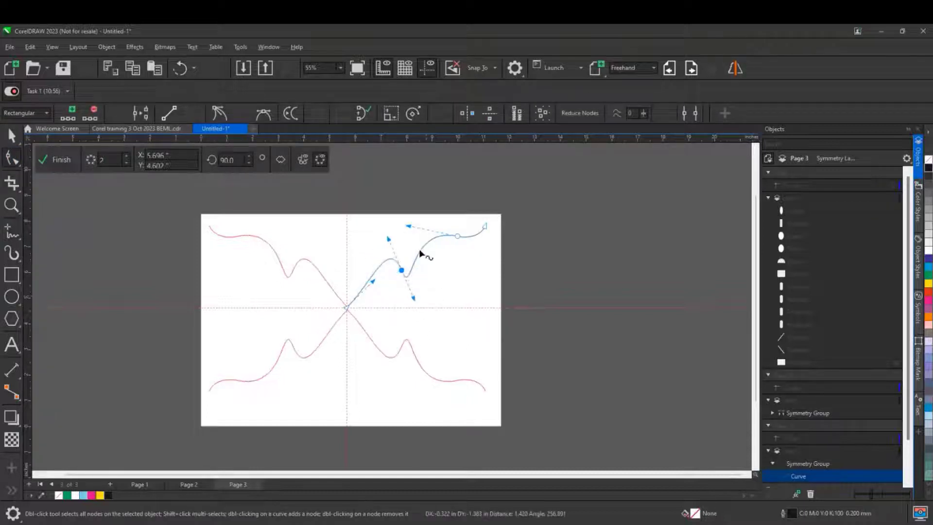
pyautogui.click(452, 237)
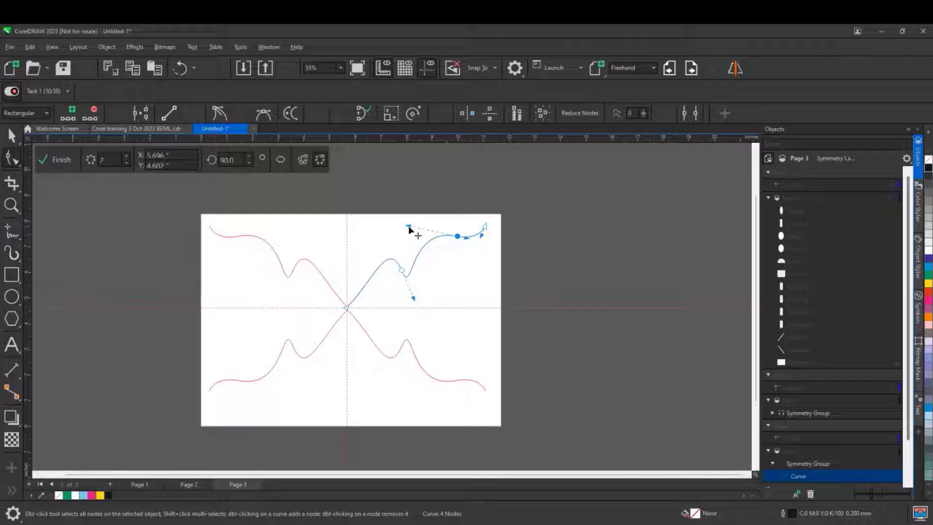
pyautogui.moveTo(408, 226); pyautogui.dragTo(462, 288)
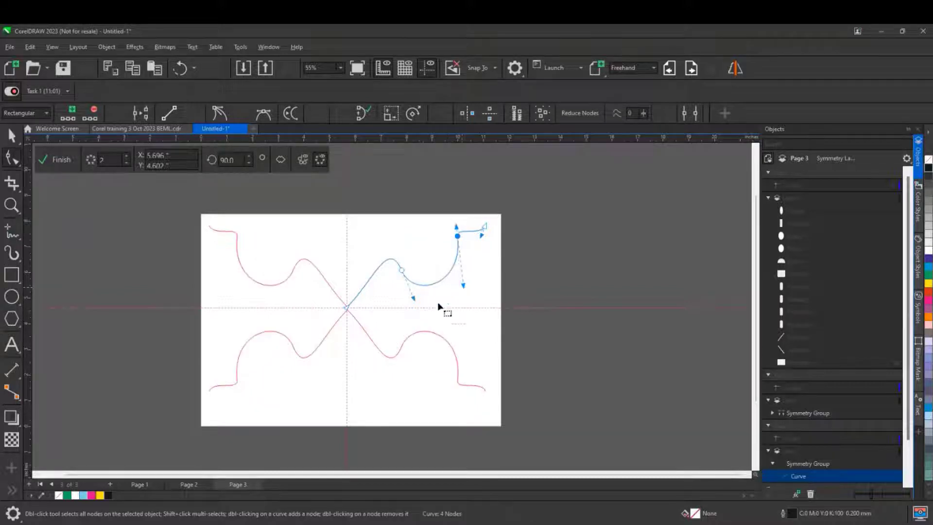
pyautogui.moveTo(481, 236)
pyautogui.mouseDown()
pyautogui.moveTo(503, 240)
pyautogui.moveTo(518, 231)
pyautogui.moveTo(487, 250)
pyautogui.moveTo(495, 223)
pyautogui.mouseUp()
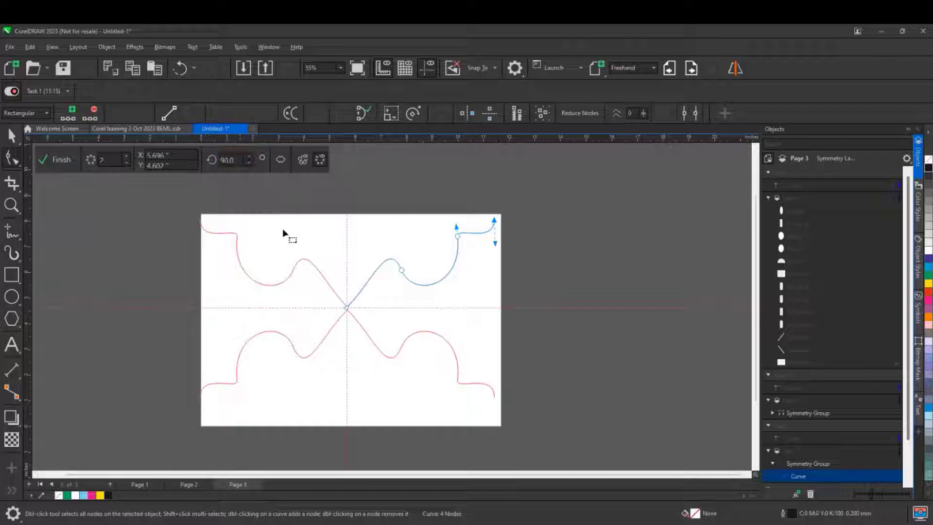
# Step: Reduce the symmetry to 1 mirror line and set its angle of rotation to 45 degrees
pyautogui.click(127, 164)
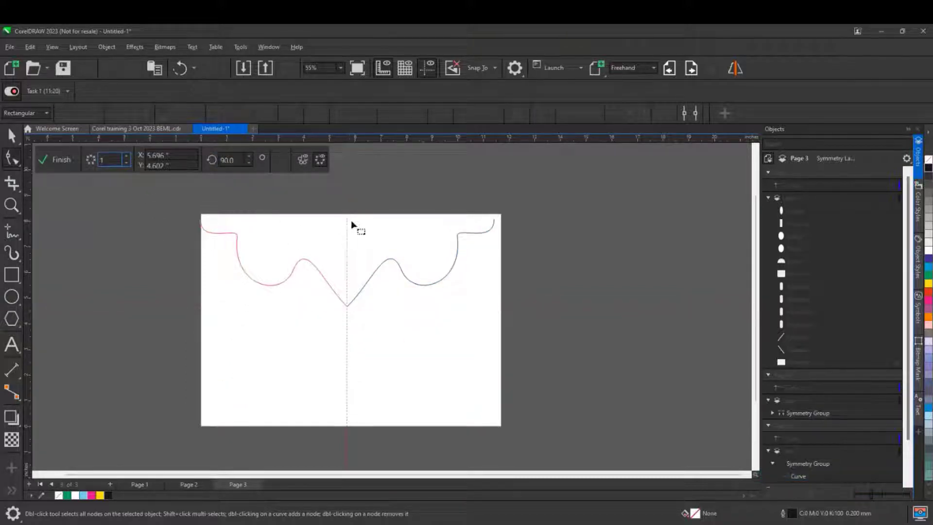
pyautogui.doubleClick(228, 160)
pyautogui.write('45')
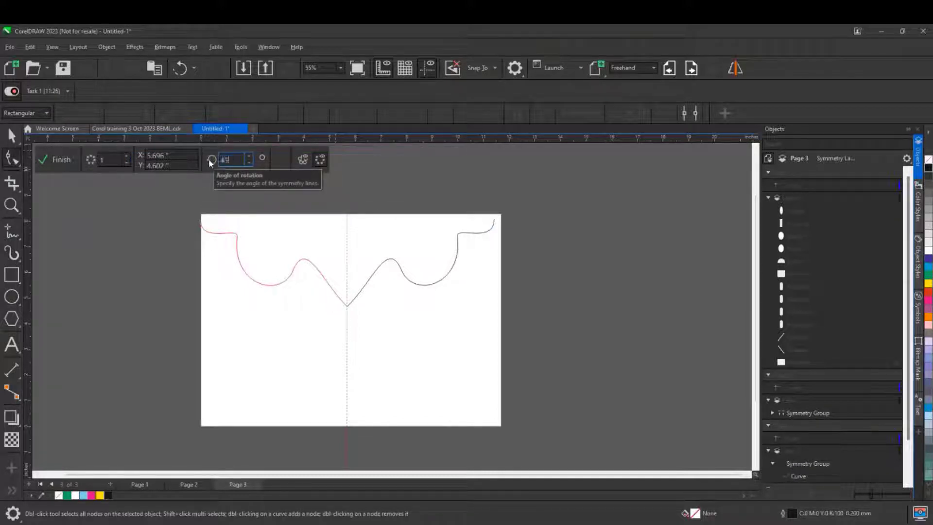
pyautogui.press('Return')
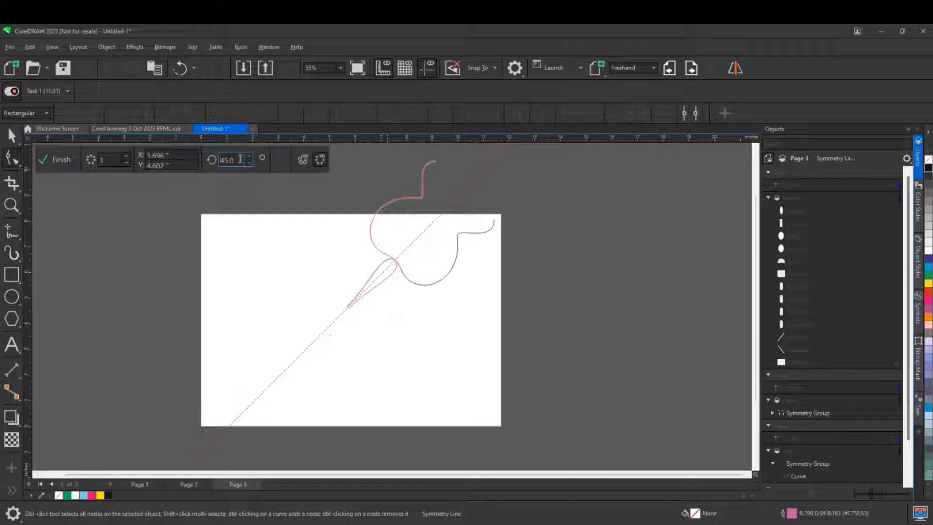
# Step: Set the mirror line's angle of rotation to 0 degrees and finish the symmetry
pyautogui.moveTo(240, 159); pyautogui.dragTo(204, 157)
pyautogui.write('0')
pyautogui.press('Return')
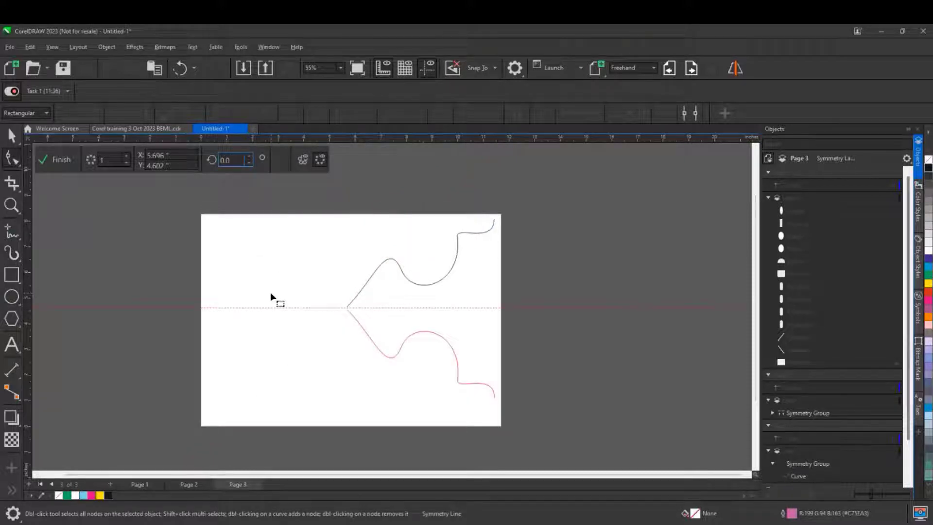
pyautogui.click(73, 160)
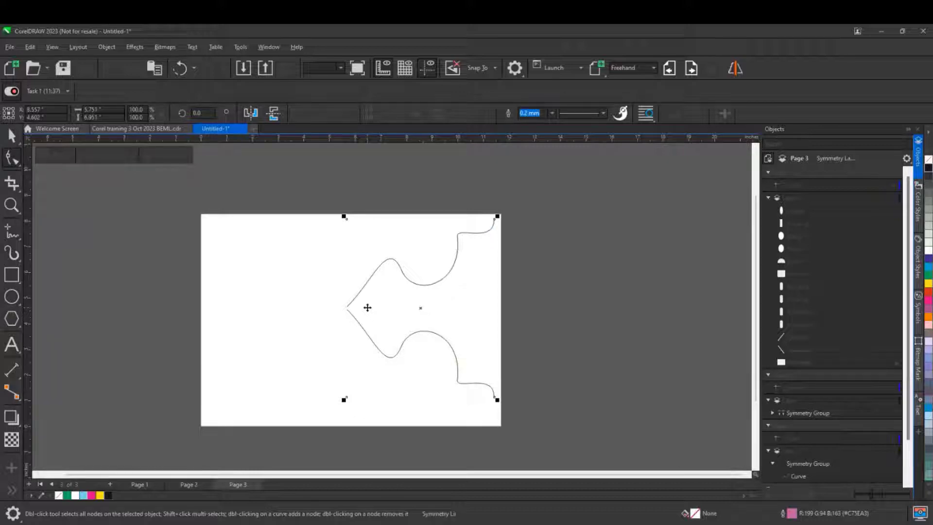
# Step: On a new fourth page, draw a freehand teardrop outline about 3.05 by 4.68 inches
pyautogui.click(12, 232)
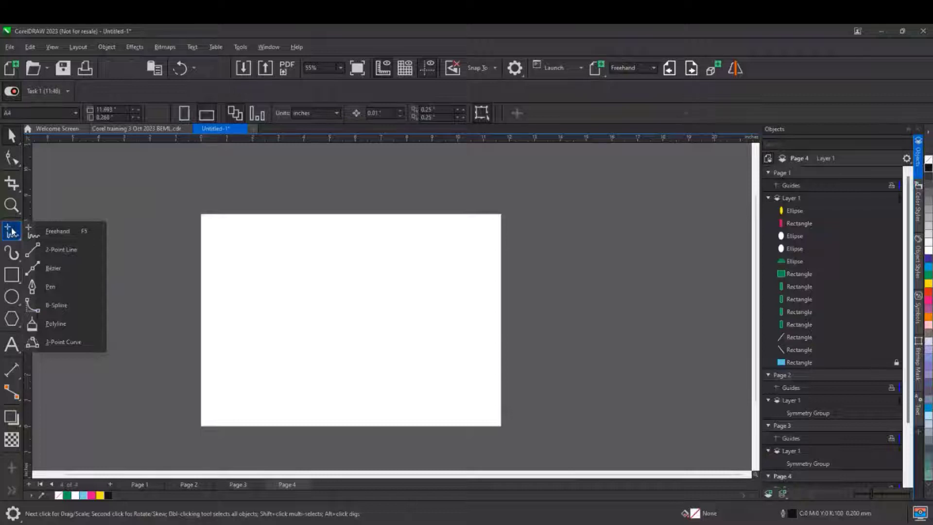
pyautogui.click(57, 231)
pyautogui.moveTo(293, 242)
pyautogui.mouseDown()
pyautogui.moveTo(251, 337)
pyautogui.moveTo(300, 361)
pyautogui.moveTo(298, 273)
pyautogui.moveTo(322, 322)
pyautogui.moveTo(327, 348)
pyautogui.moveTo(301, 362)
pyautogui.mouseUp()
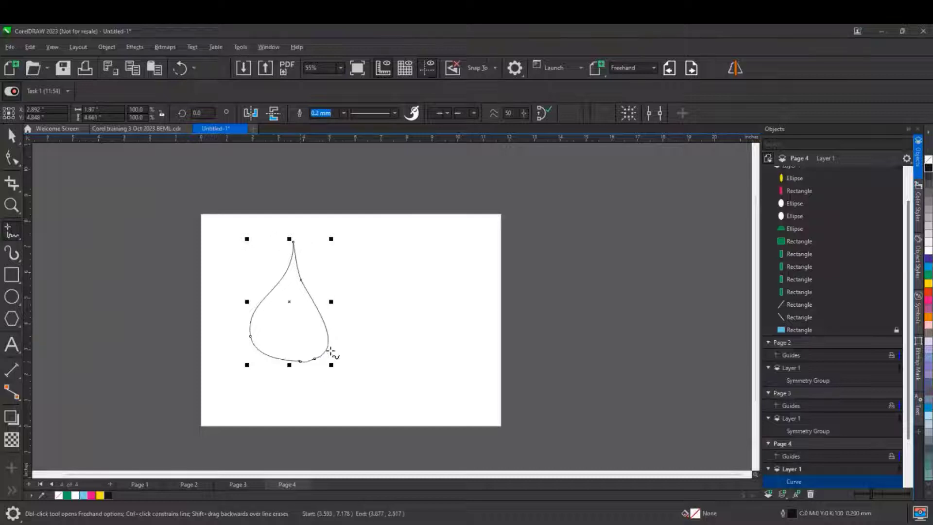
# Step: Draw a near-vertical 2-point line beside the teardrop and extend its lower end to make it about 5.17 inches tall
pyautogui.click(12, 235)
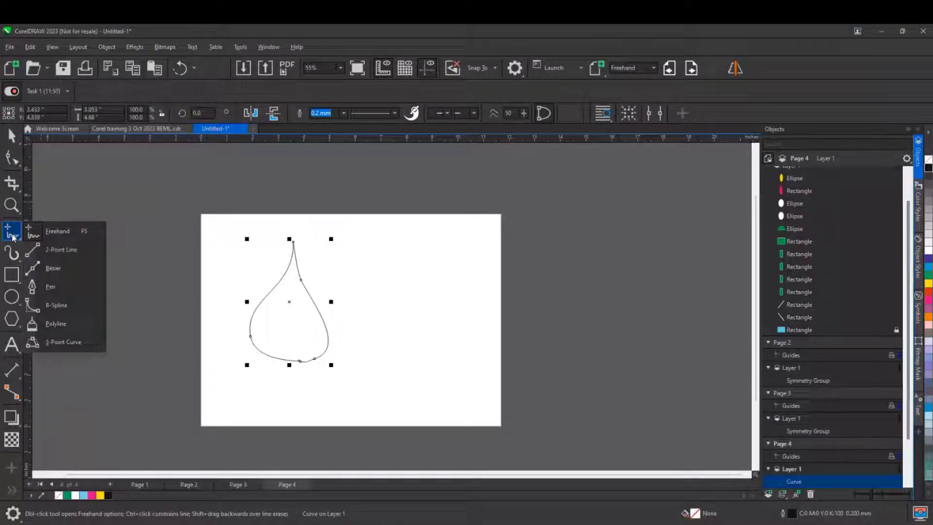
pyautogui.click(56, 252)
pyautogui.moveTo(387, 238); pyautogui.dragTo(388, 308)
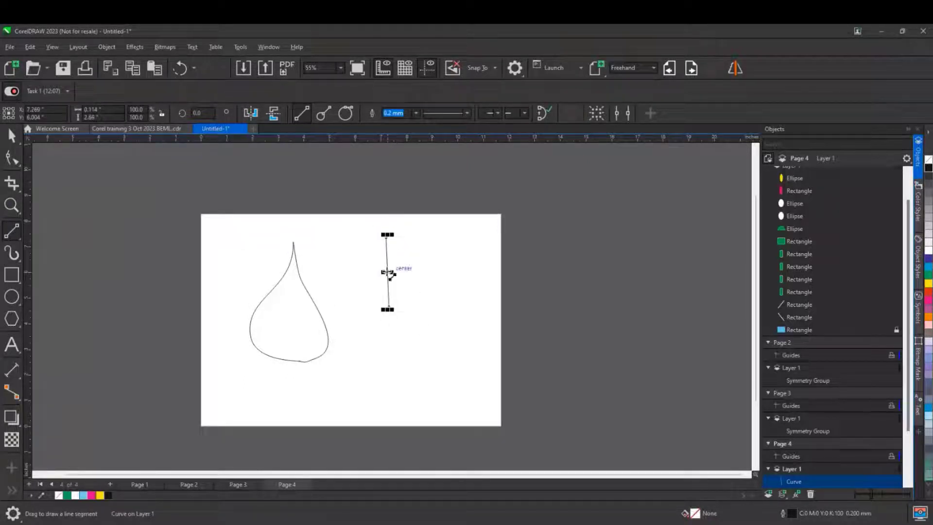
pyautogui.click(11, 158)
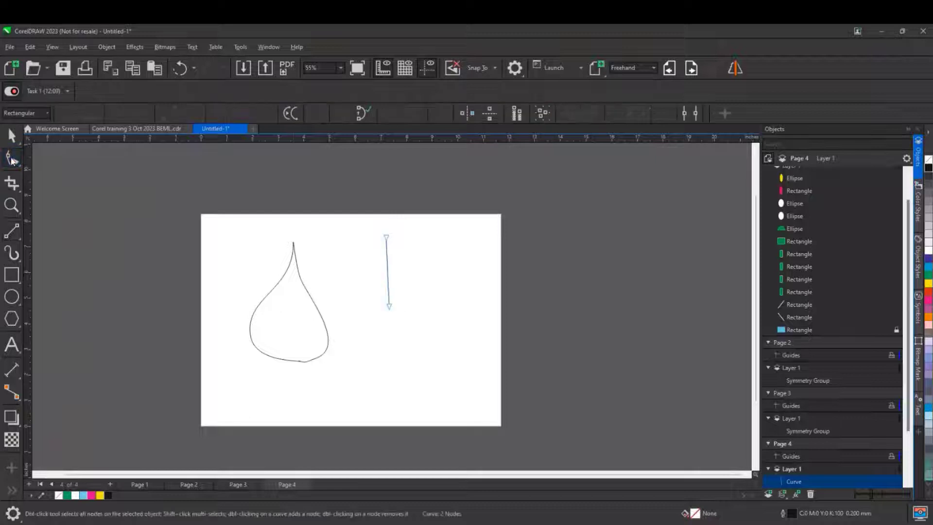
pyautogui.moveTo(389, 307); pyautogui.dragTo(393, 370)
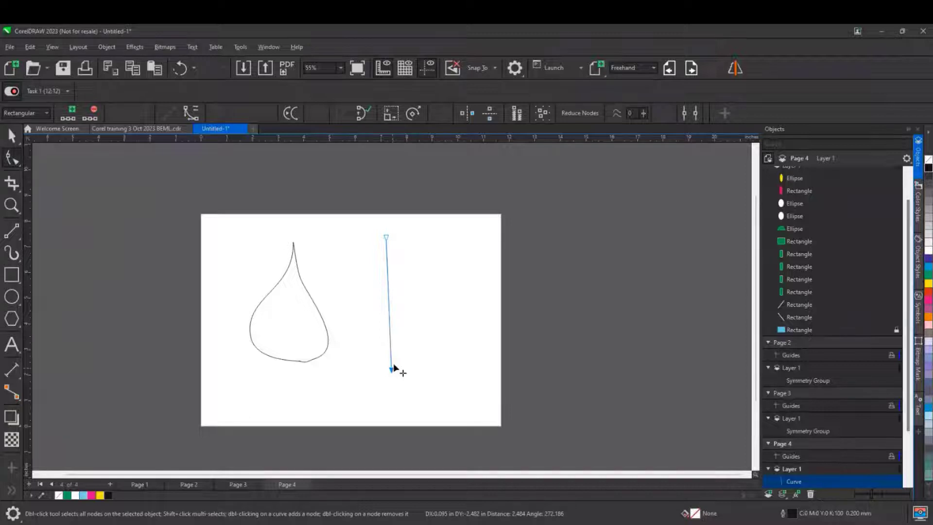
# Step: Add two nodes along the near-vertical line and pull them to opposite sides to form a zigzag
pyautogui.doubleClick(389, 305)
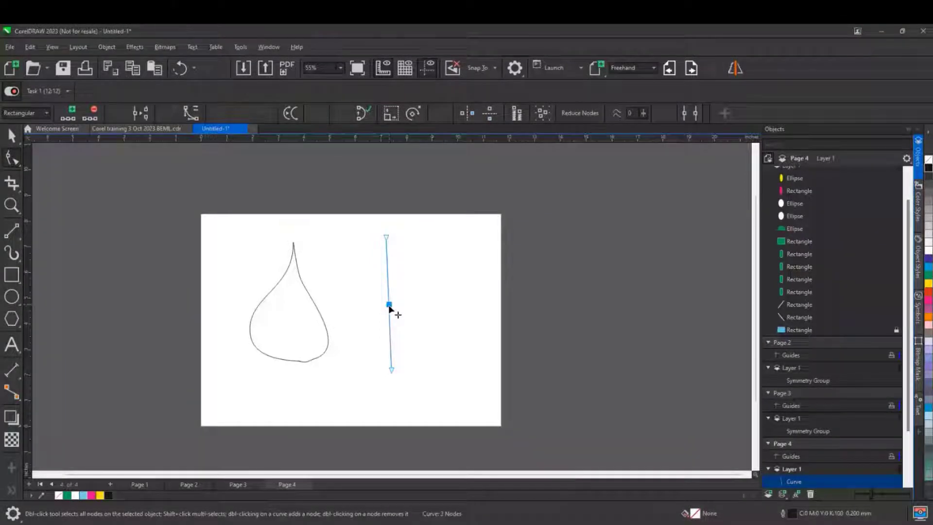
pyautogui.moveTo(389, 304); pyautogui.dragTo(344, 303)
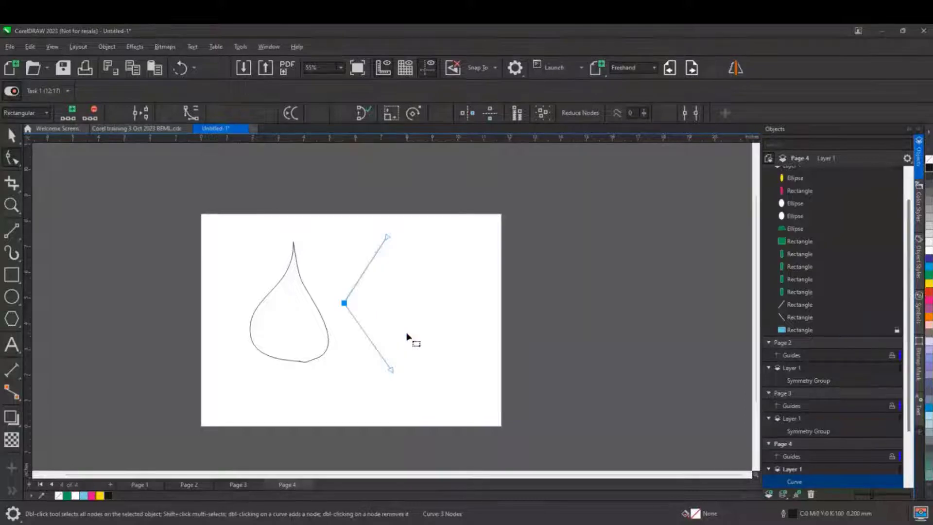
pyautogui.click(366, 268)
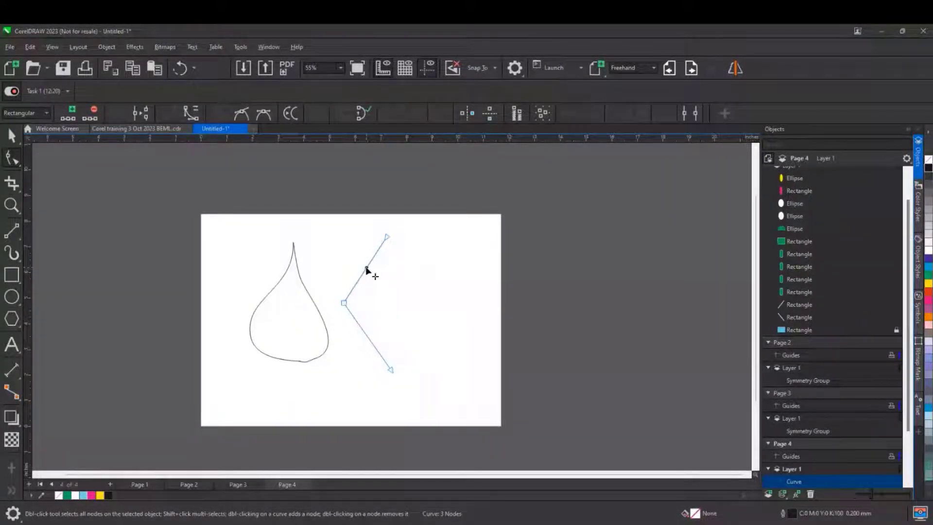
pyautogui.doubleClick(366, 267)
pyautogui.moveTo(366, 267); pyautogui.dragTo(407, 292)
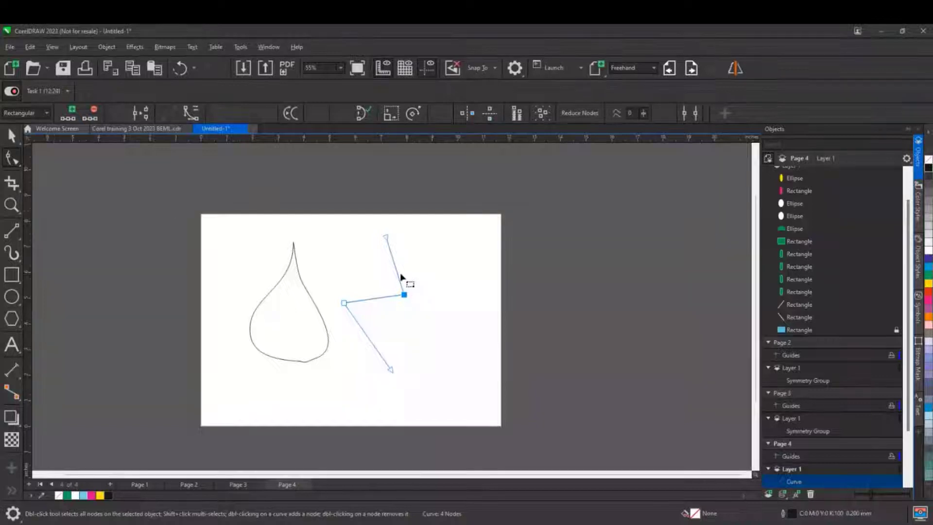
# Step: Draw a near-horizontal 2-point line about 8.9 inches long near the page's upper edge and delete the zigzag line below it
pyautogui.click(12, 230)
pyautogui.moveTo(344, 225); pyautogui.dragTo(574, 225)
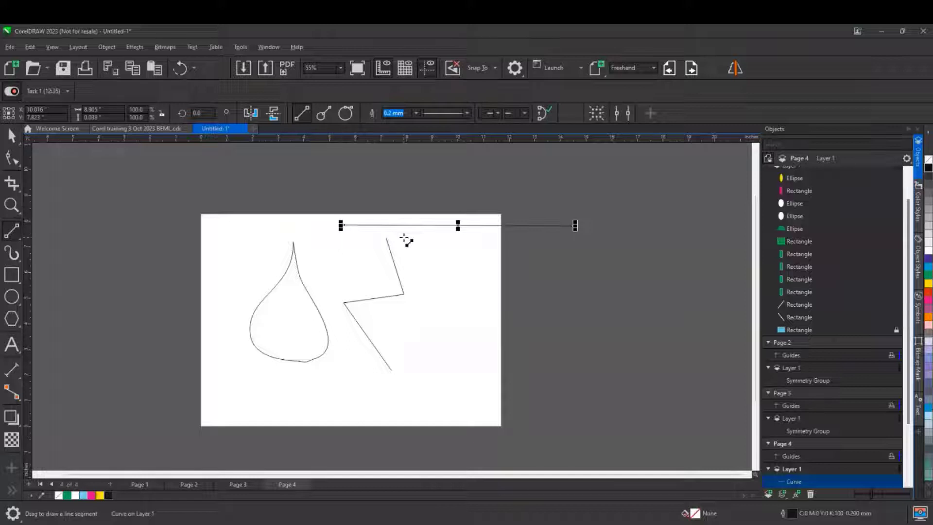
pyautogui.click(12, 135)
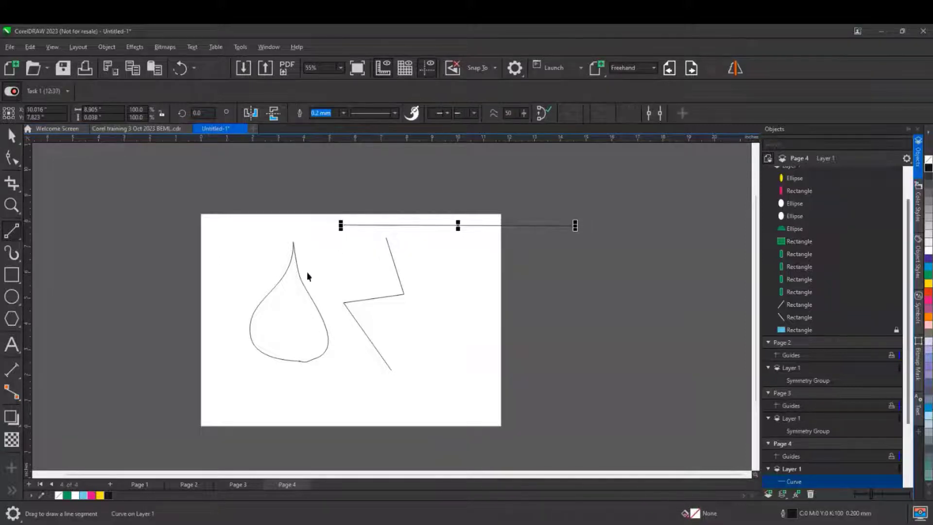
pyautogui.click(396, 273)
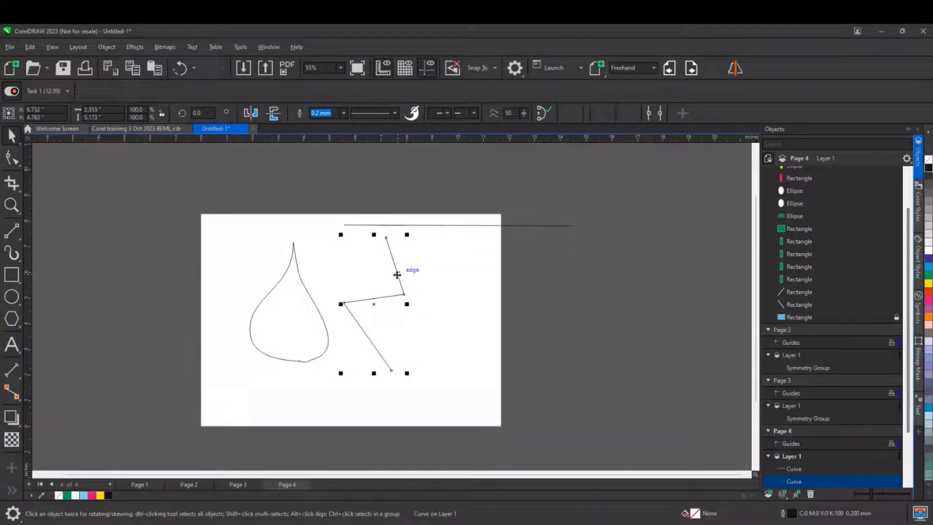
pyautogui.press('Delete')
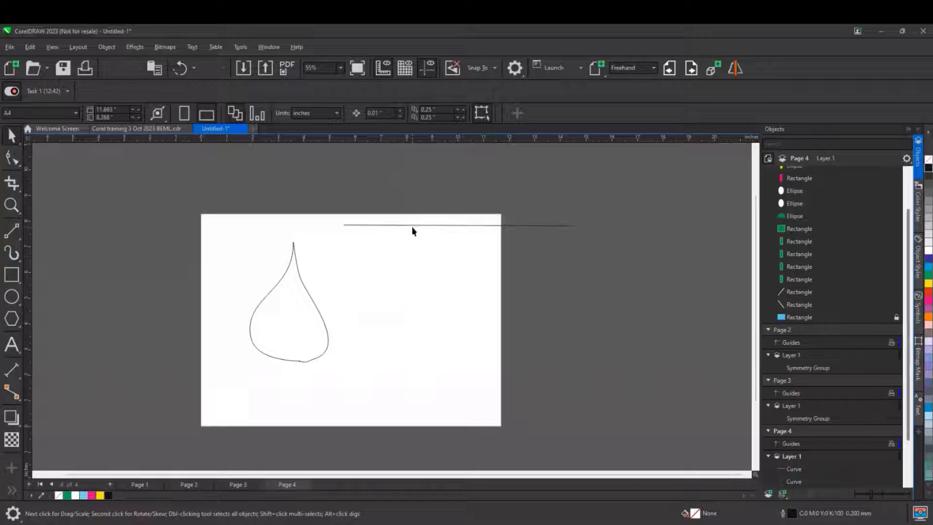
# Step: Subdivide the horizontal line by repeatedly adding nodes between its existing ones until it has nine evenly spaced nodes
pyautogui.click(413, 225)
pyautogui.click(12, 160)
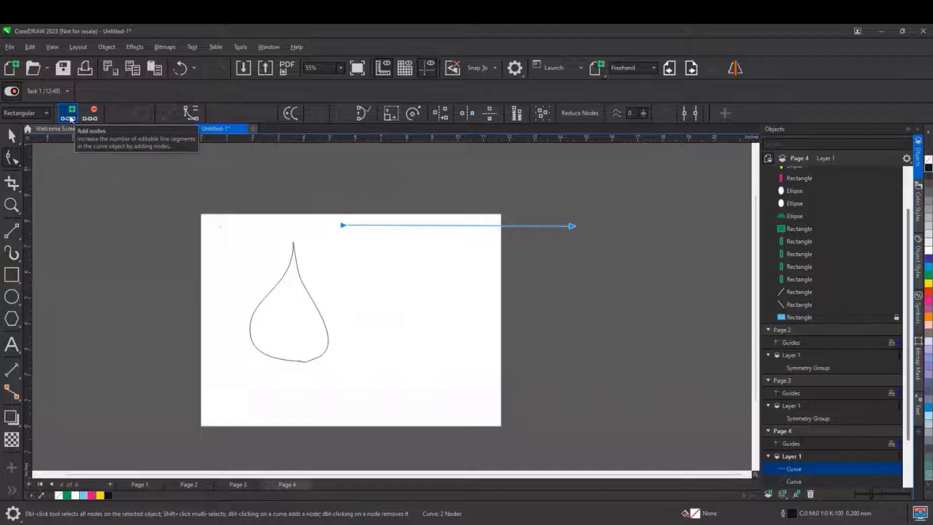
pyautogui.click(70, 118)
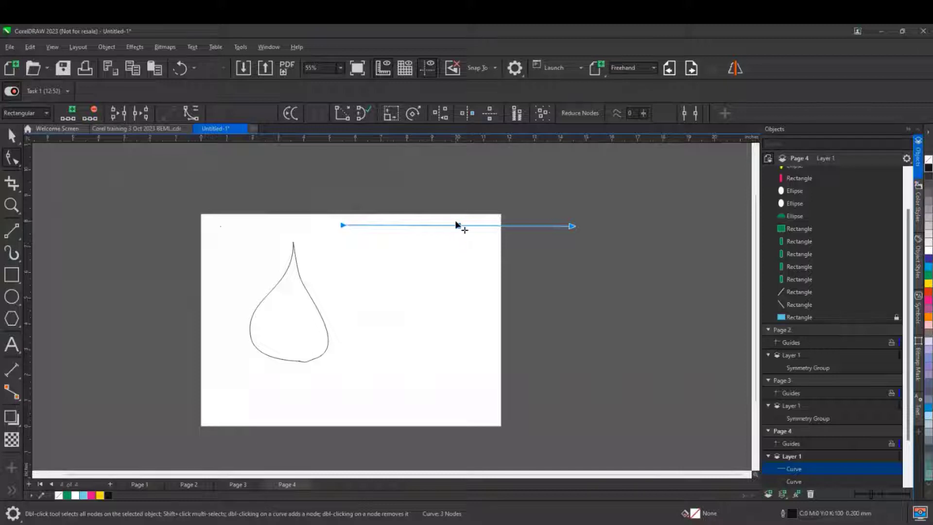
pyautogui.click(72, 118)
pyautogui.click(70, 114)
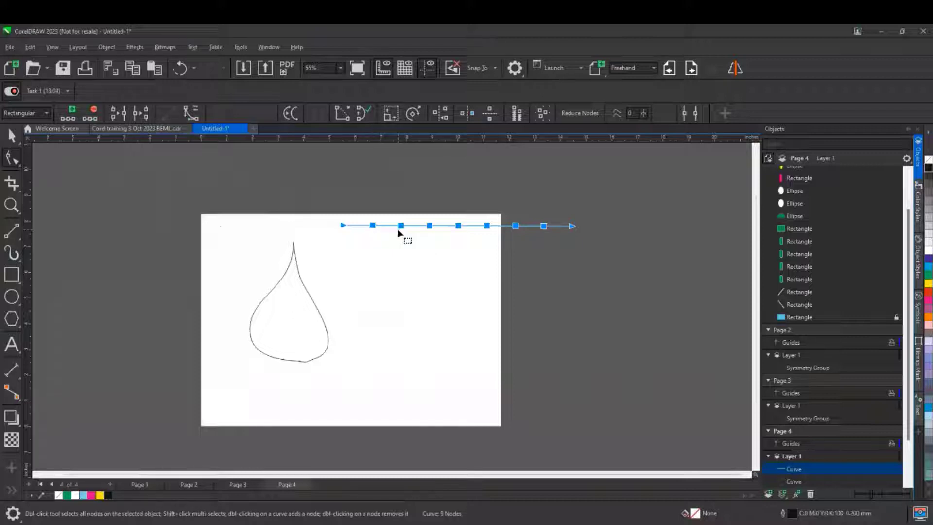
# Step: Select every second node of the horizontal line and move these four nodes down together to form a regular zigzag
pyautogui.moveTo(362, 210); pyautogui.dragTo(386, 251)
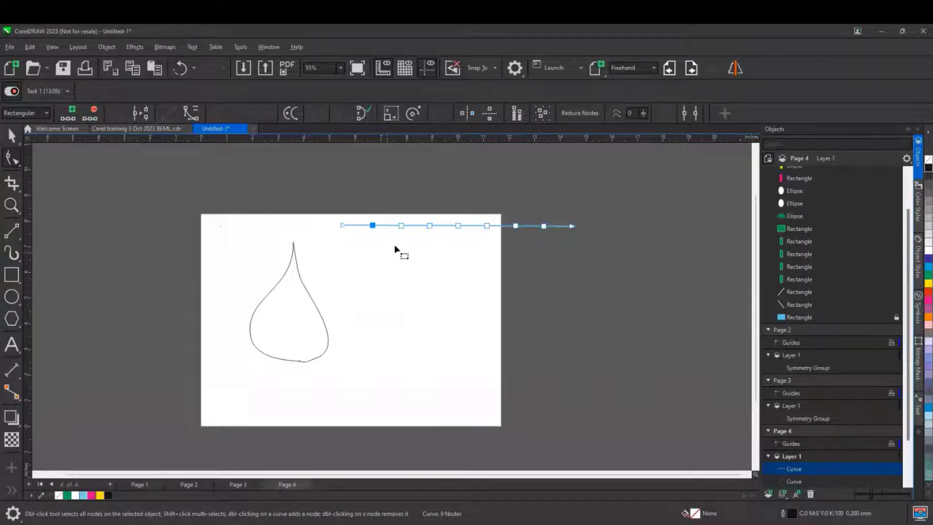
pyautogui.keyDown('shift'); pyautogui.click(430, 226); pyautogui.keyUp('shift')
pyautogui.keyDown('shift'); pyautogui.click(487, 226); pyautogui.keyUp('shift')
pyautogui.keyDown('shift'); pyautogui.click(544, 226); pyautogui.keyUp('shift')
pyautogui.moveTo(549, 232); pyautogui.dragTo(548, 255)
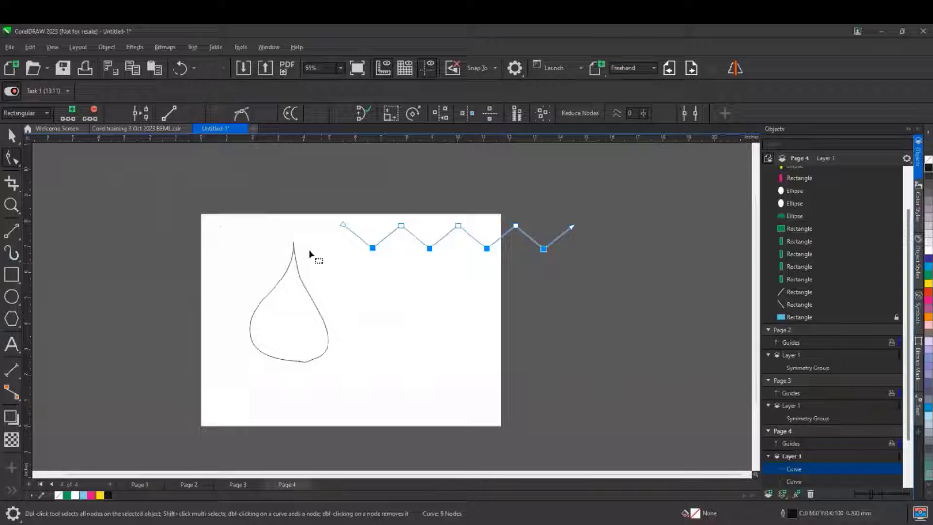
# Step: Make the zigzag's four lower nodes smooth, turn them back into cusp nodes, and reselect all four
pyautogui.click(243, 114)
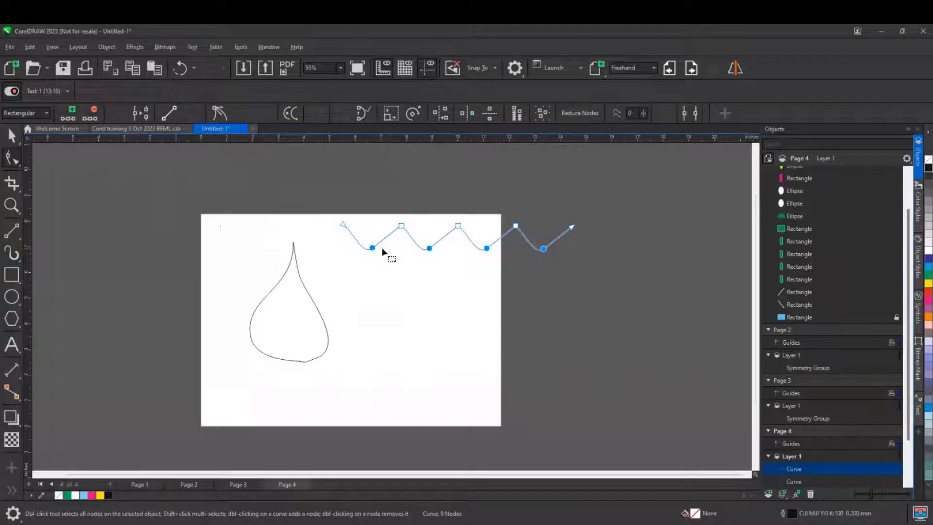
pyautogui.moveTo(364, 236); pyautogui.dragTo(558, 273)
pyautogui.click(219, 114)
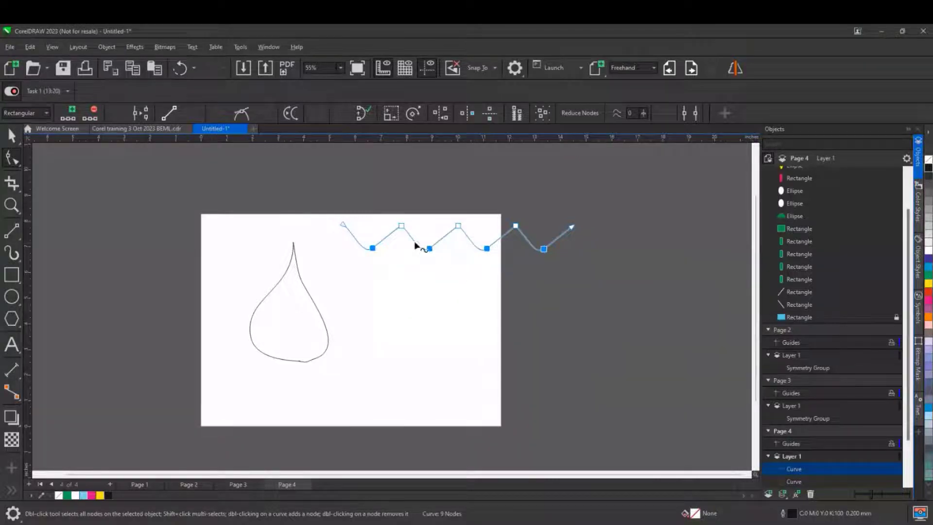
pyautogui.click(372, 248)
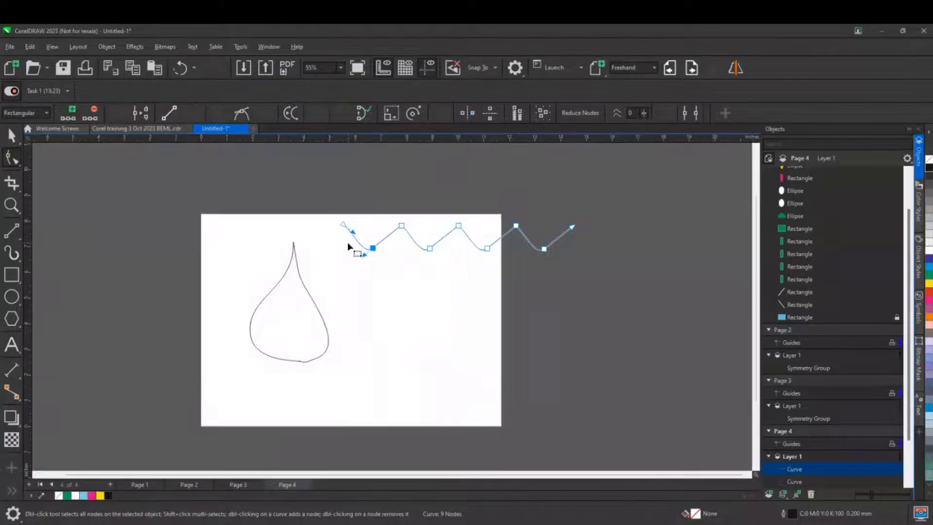
pyautogui.moveTo(348, 245); pyautogui.dragTo(574, 296)
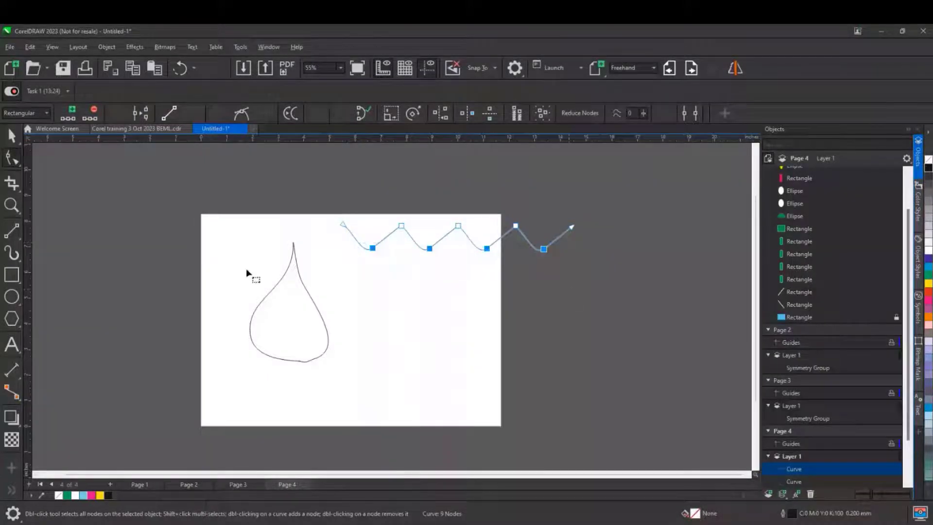
# Step: Draw a horizontal 2-point line below the zigzag, roughly as wide as the zigzag
pyautogui.click(15, 232)
pyautogui.moveTo(346, 292); pyautogui.dragTo(457, 321)
pyautogui.moveTo(526, 326)
pyautogui.mouseDown()
pyautogui.moveTo(614, 301)
pyautogui.moveTo(581, 292)
pyautogui.mouseUp()
# Step: Add five nodes spaced along the new horizontal line and finish editing its shape
pyautogui.press('F10')
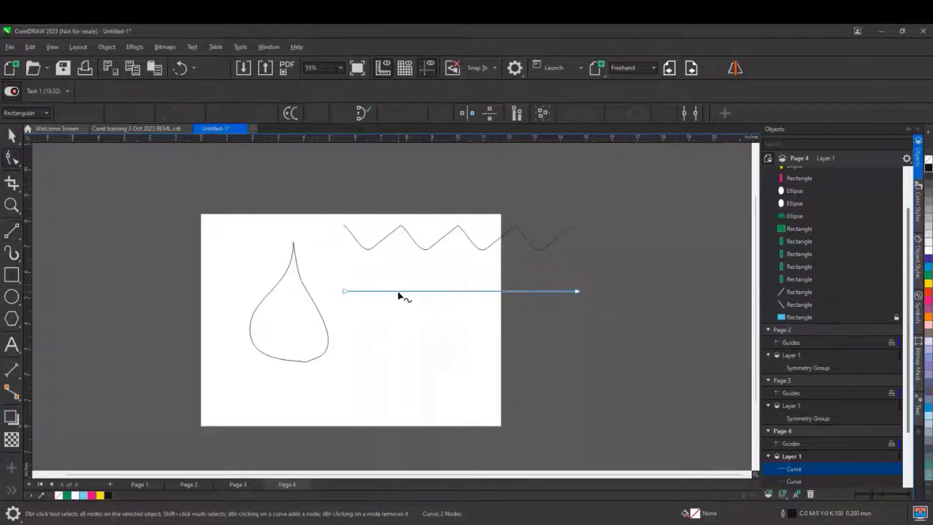
pyautogui.doubleClick(373, 291)
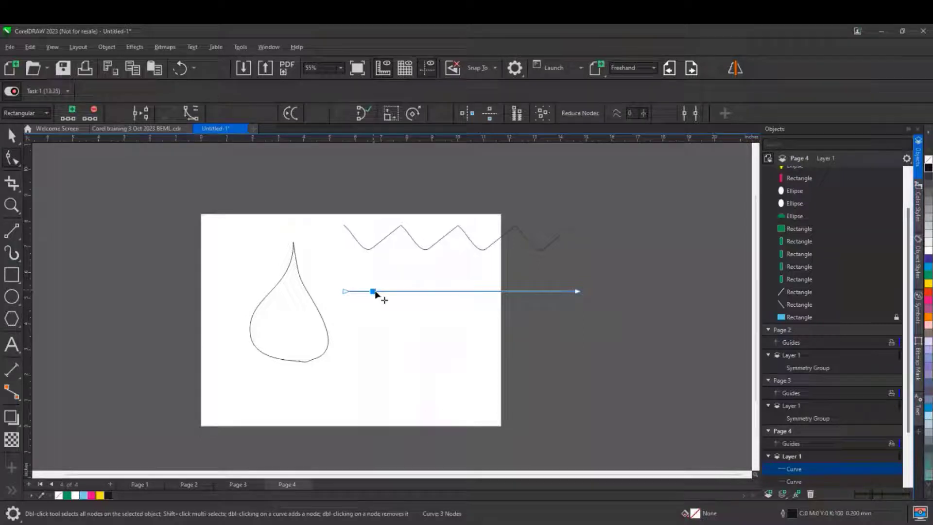
pyautogui.doubleClick(414, 292)
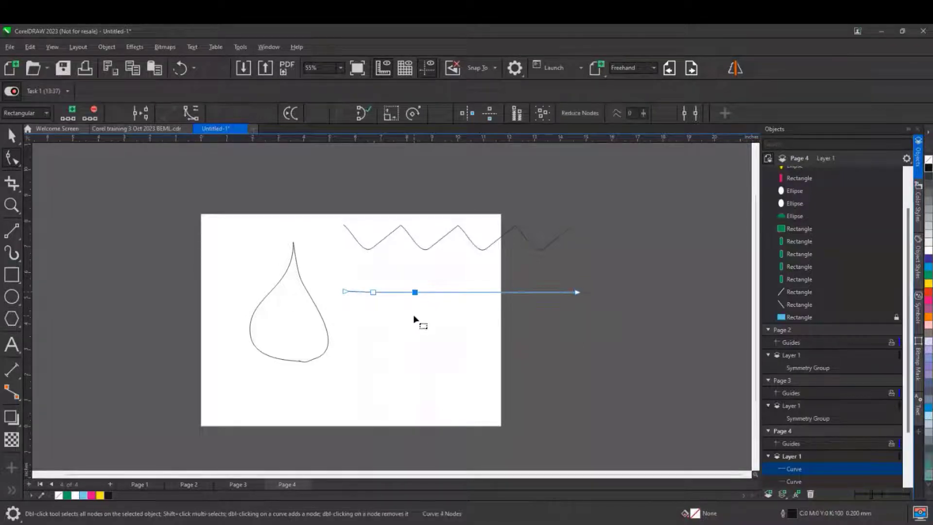
pyautogui.click(451, 293)
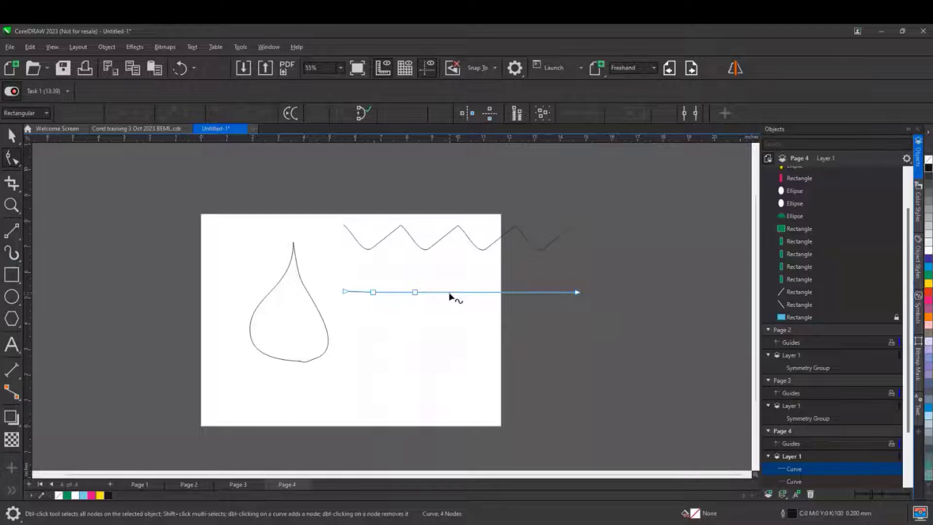
pyautogui.doubleClick(450, 292)
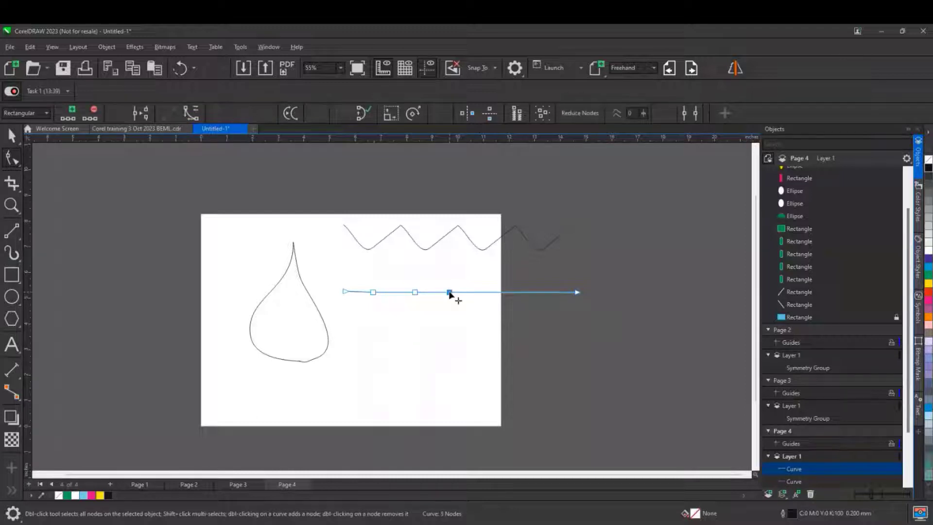
pyautogui.click(477, 293)
pyautogui.doubleClick(476, 293)
pyautogui.doubleClick(517, 292)
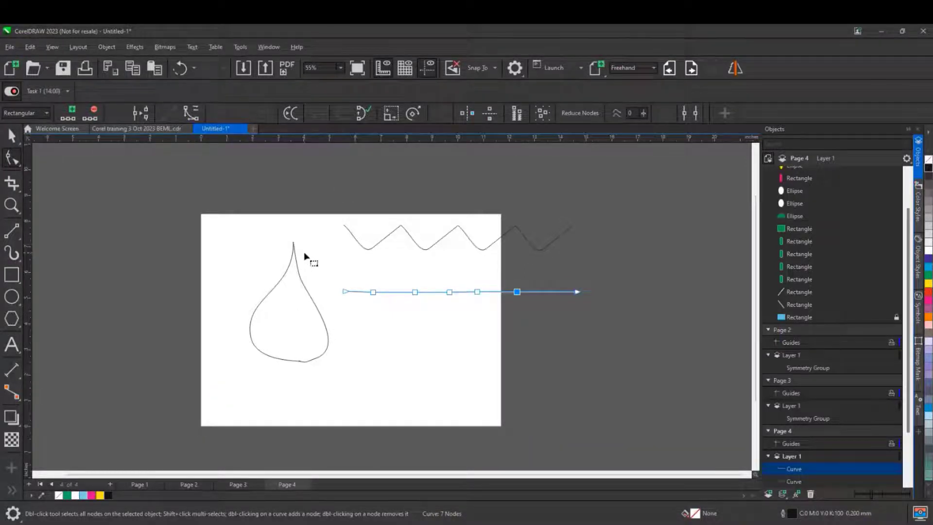
pyautogui.click(12, 135)
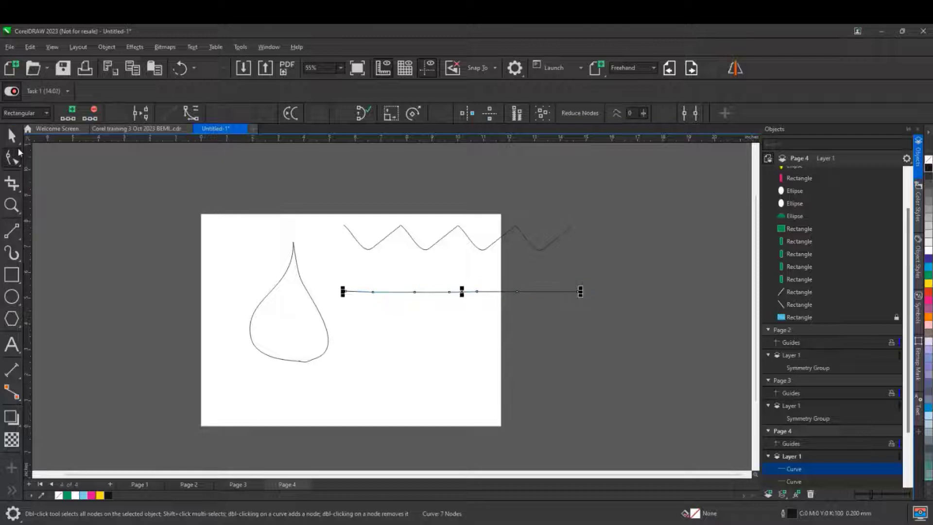
# Step: Switch to the Corel training 3 Oct 2023 BEML document and show the tree on page 12 close up
pyautogui.click(136, 129)
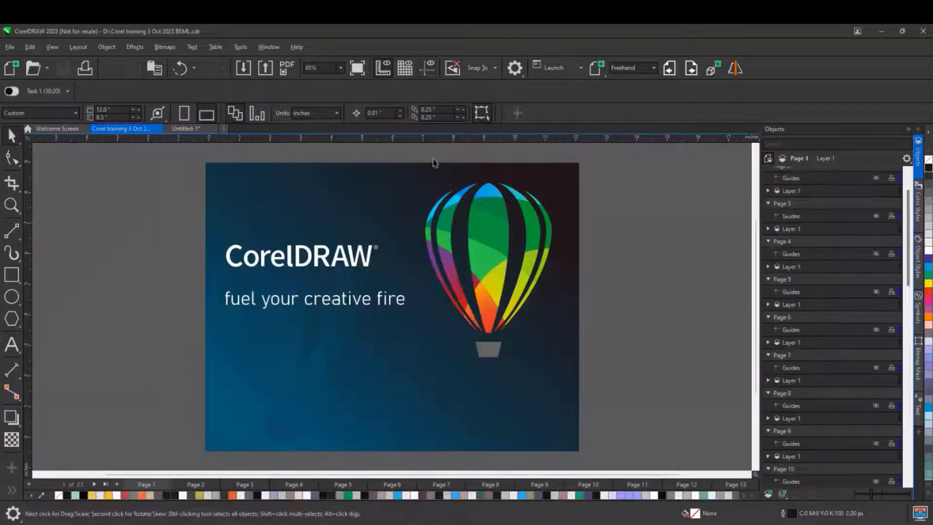
pyautogui.click(625, 486)
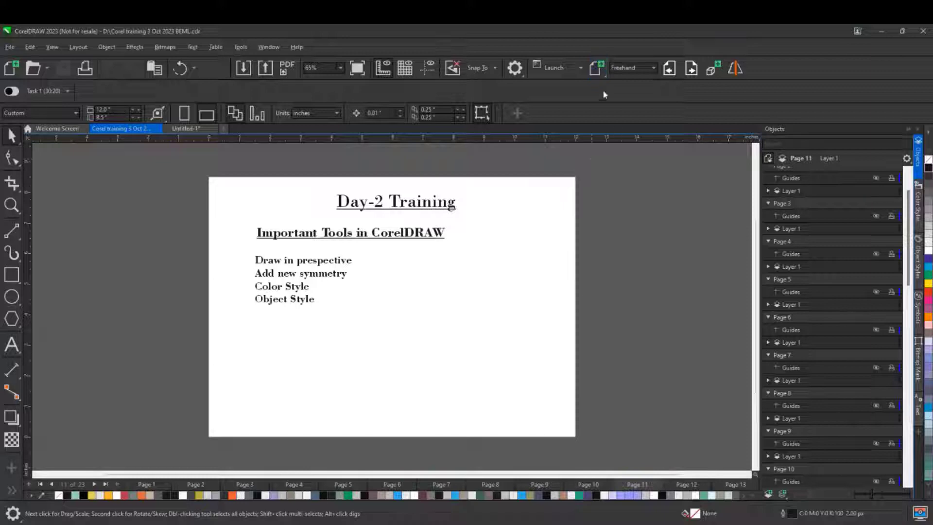
pyautogui.press('pagedown')
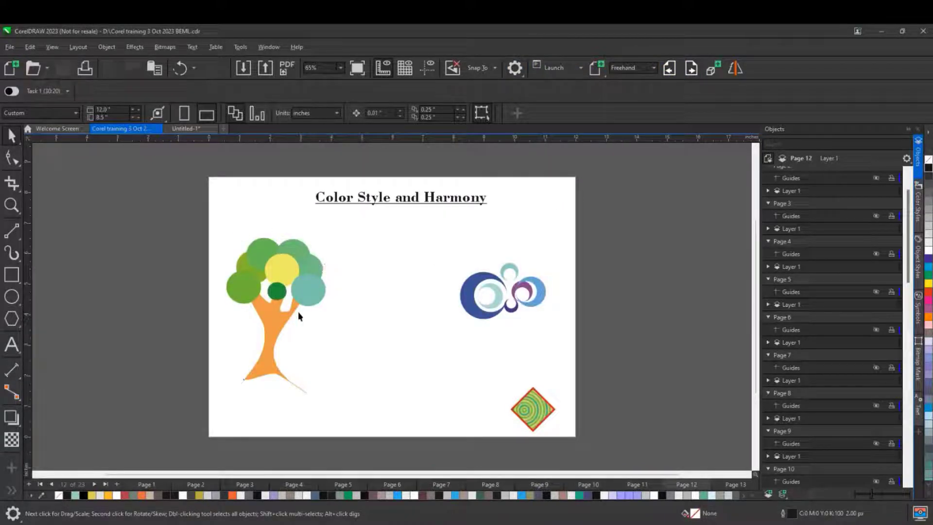
pyautogui.scroll(2, 257, 312)
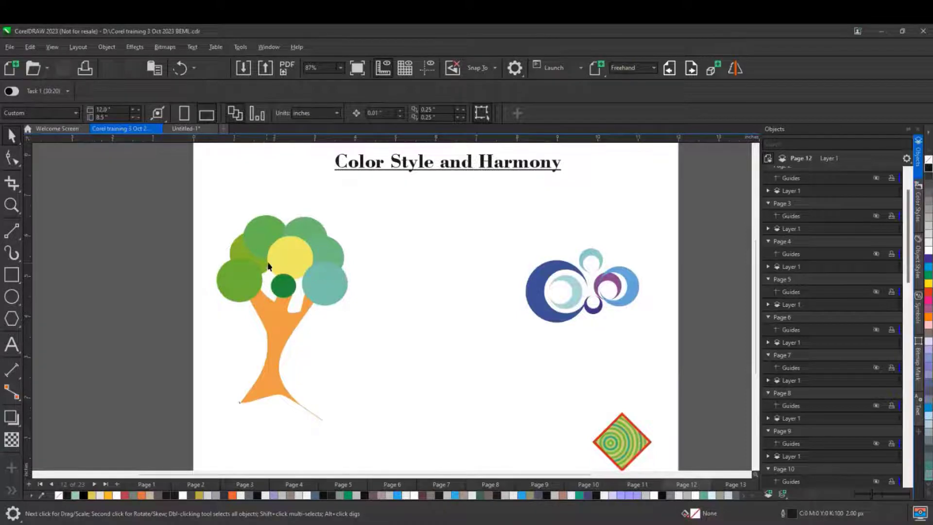
pyautogui.scroll(2, 268, 266)
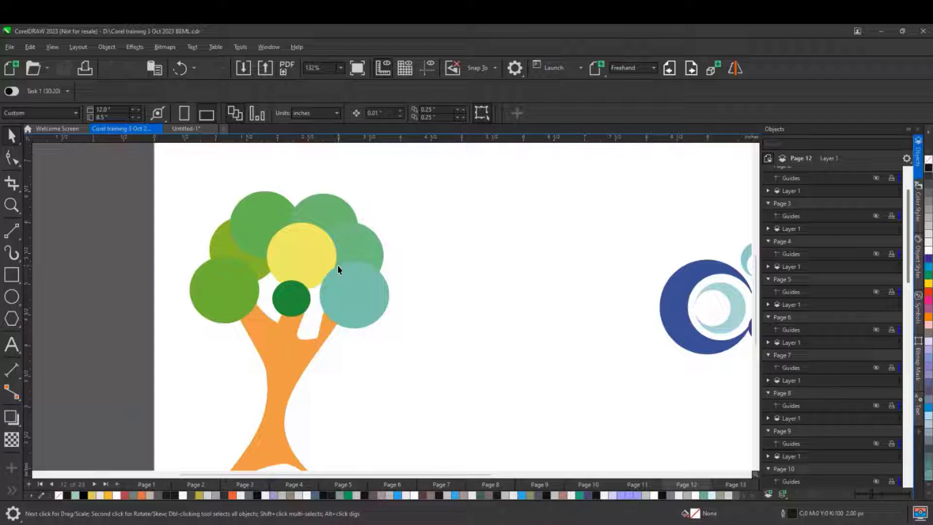
# Step: Place a copy of the crown's teal circle up and to its right and shrink it to about 0.75 inch wide
pyautogui.click(355, 296)
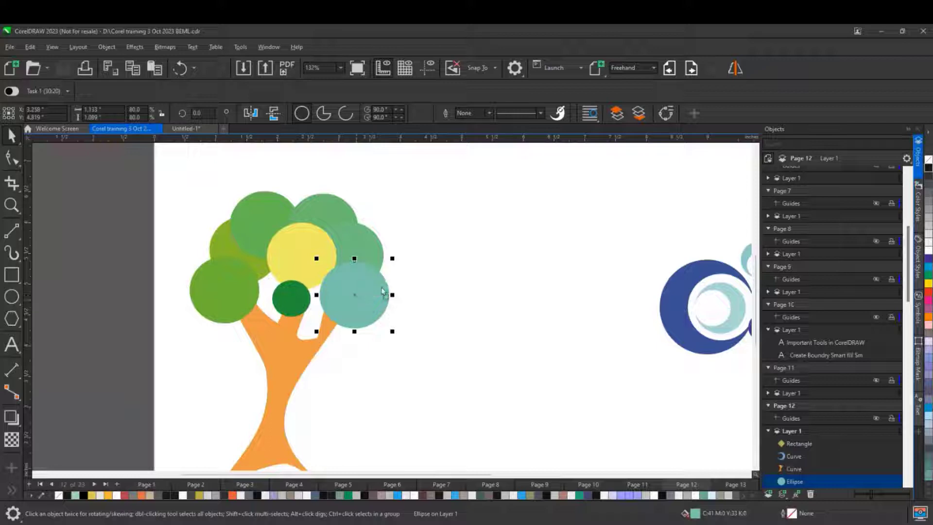
pyautogui.moveTo(355, 296); pyautogui.dragTo(389, 265)
pyautogui.click(426, 295)
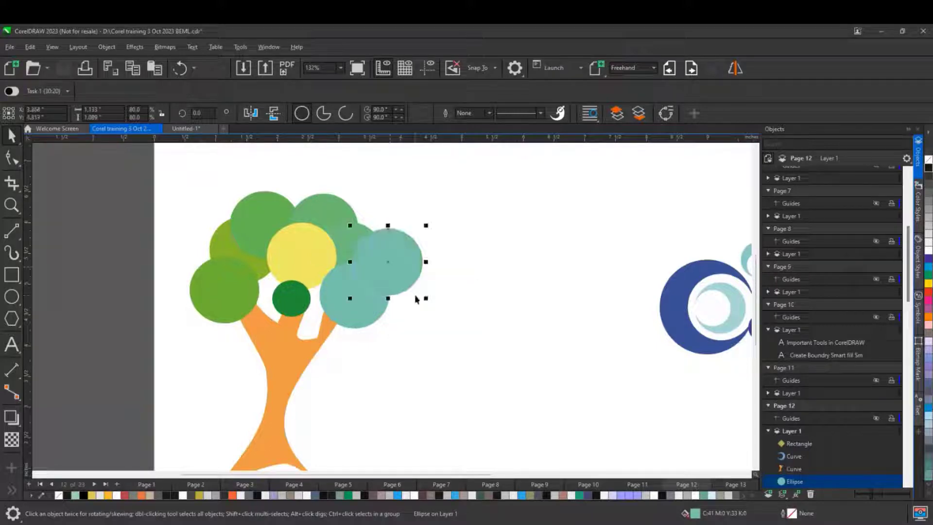
pyautogui.moveTo(425, 300); pyautogui.dragTo(394, 268)
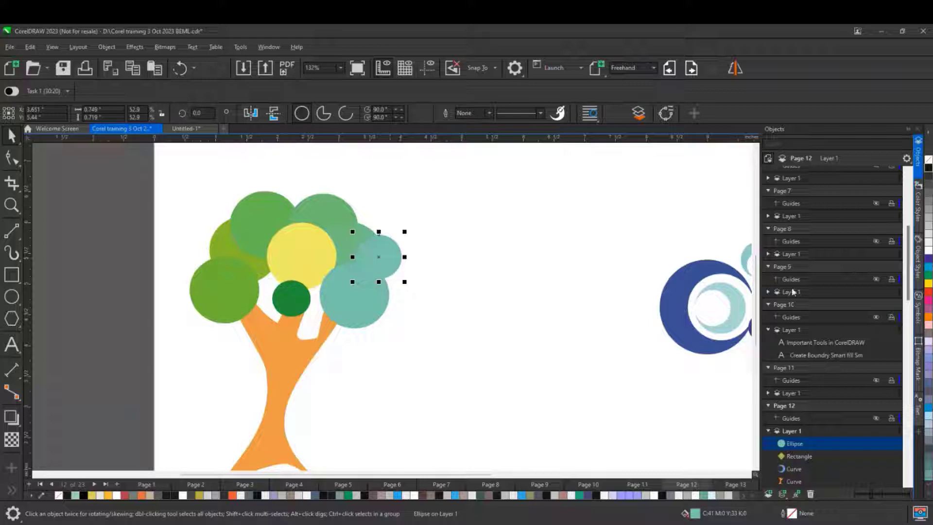
# Step: Fill the small copied circle with green (C100 M0 Y100 K0) and deselect it
pyautogui.click(928, 276)
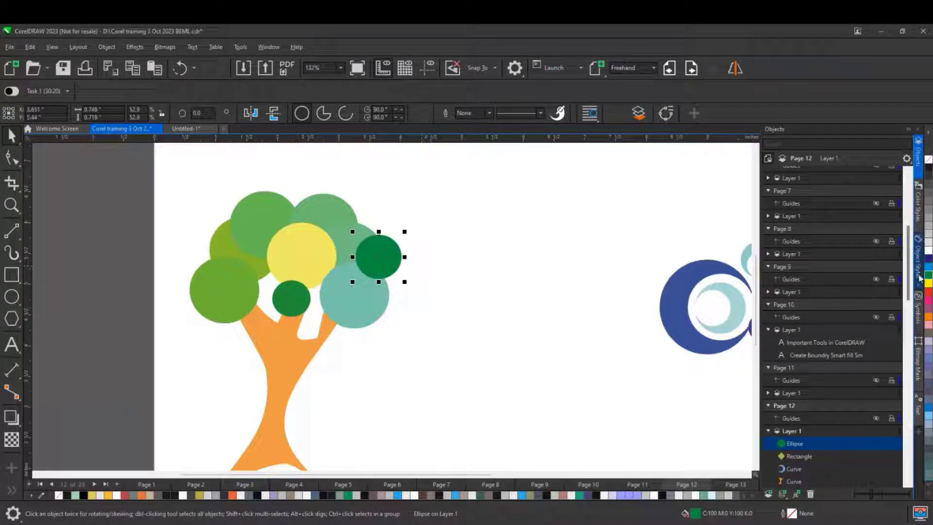
pyautogui.click(349, 495)
pyautogui.click(420, 355)
pyautogui.scroll(-1, 411, 339)
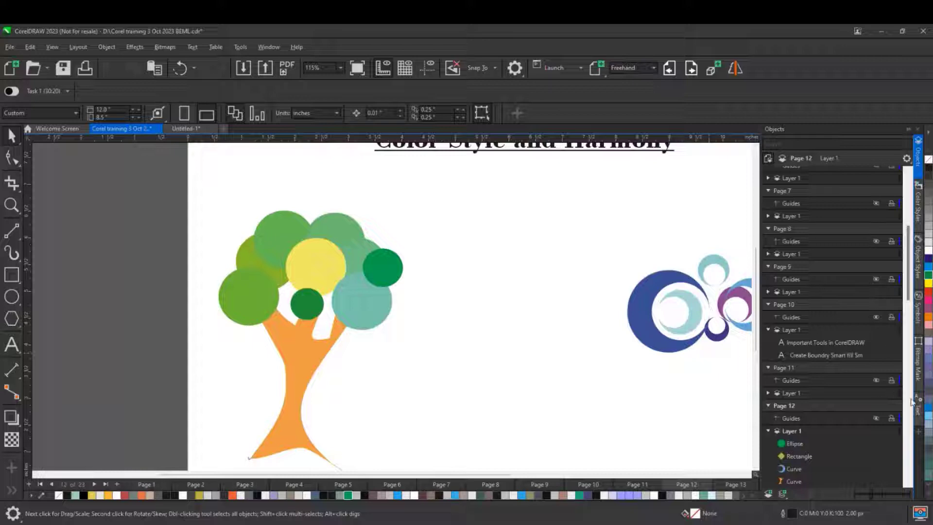
# Step: Show the color styles, select all circles of the tree's crown, and start creating color styles from them
pyautogui.click(918, 434)
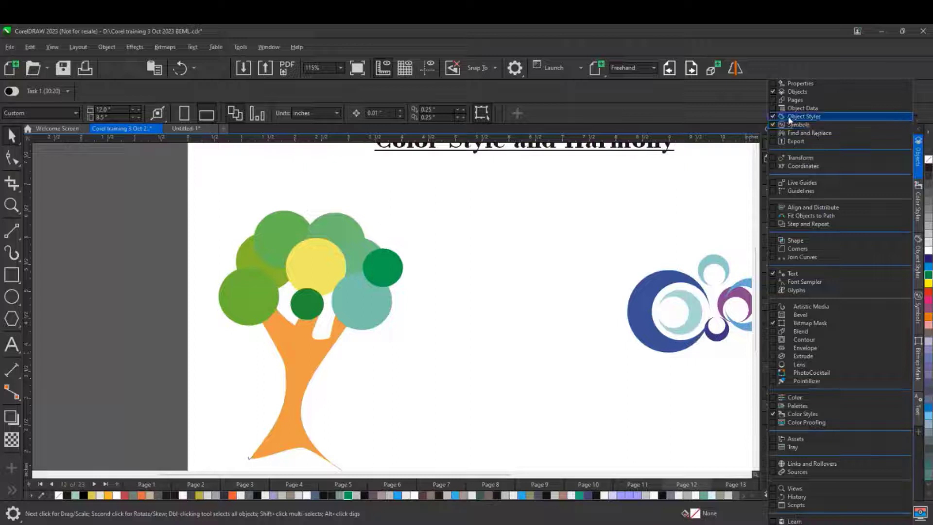
pyautogui.click(802, 417)
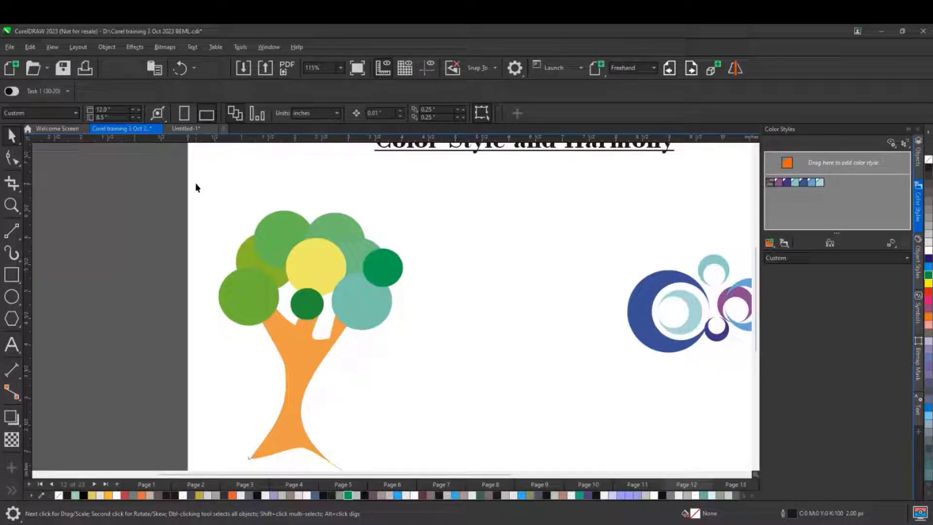
pyautogui.moveTo(196, 187); pyautogui.dragTo(488, 378)
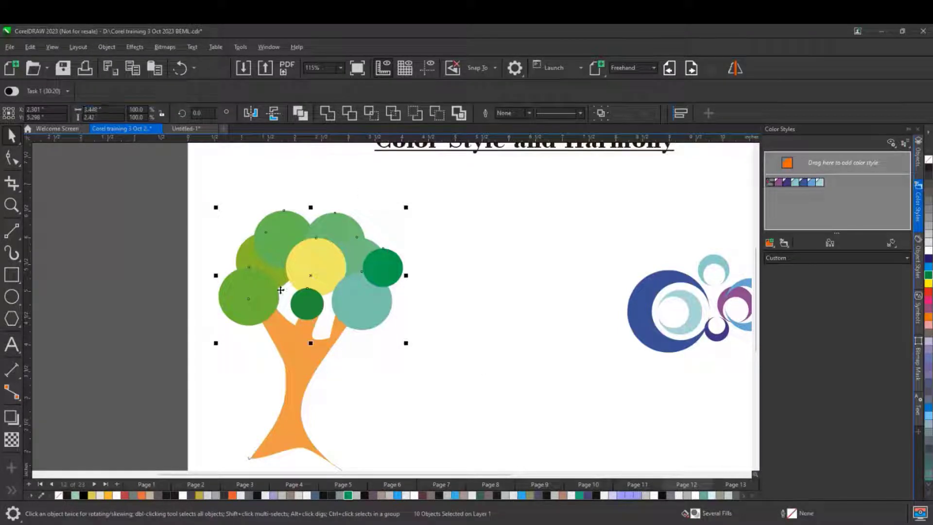
pyautogui.moveTo(308, 303); pyautogui.dragTo(800, 217)
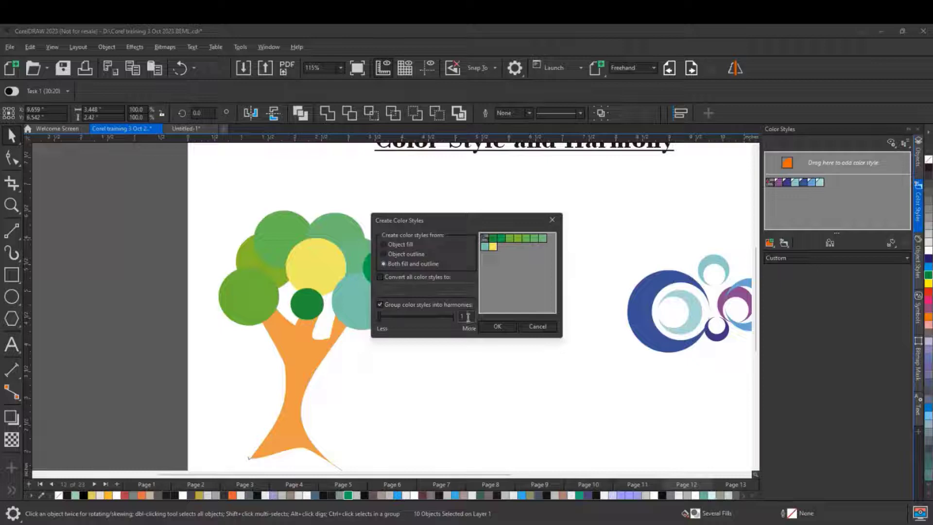
# Step: Create the color styles from object fill, grouped into 2 harmonies, and delete the older blue and purple harmony
pyautogui.moveTo(379, 315); pyautogui.dragTo(388, 317)
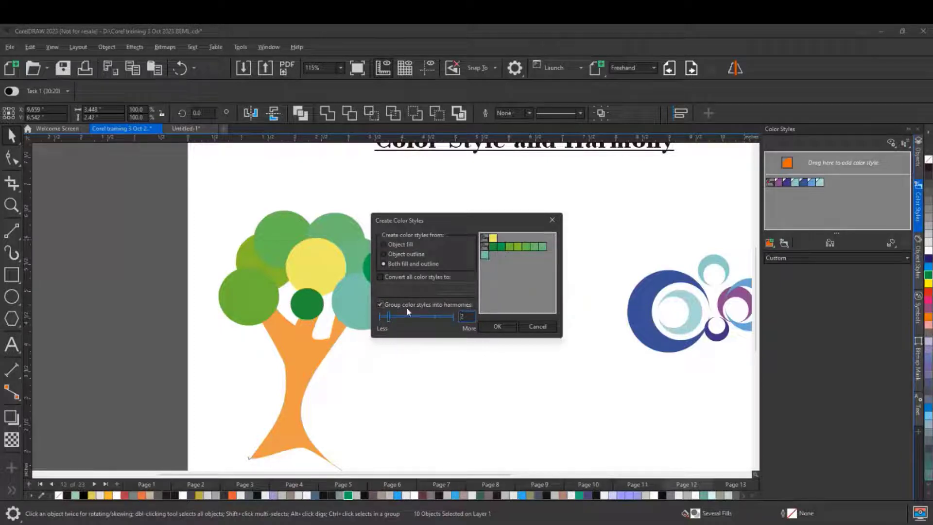
pyautogui.moveTo(388, 318); pyautogui.dragTo(397, 319)
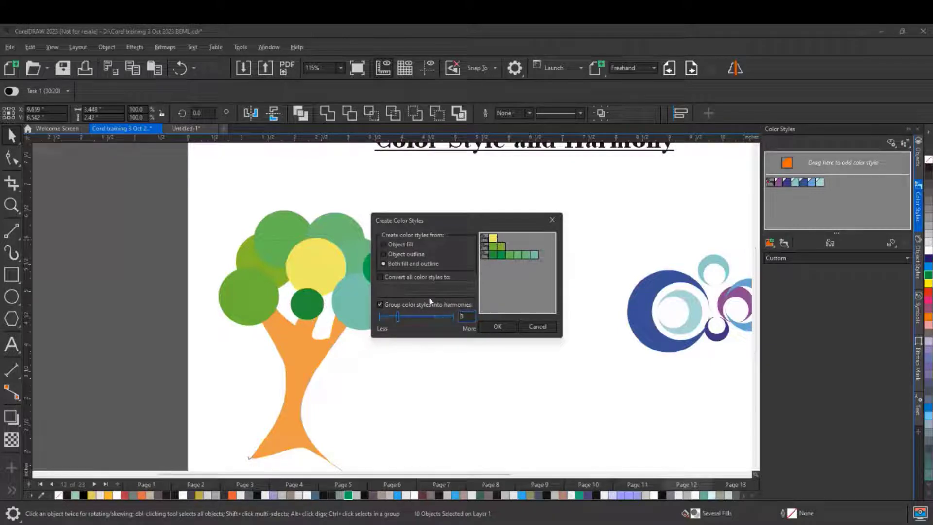
pyautogui.moveTo(398, 318); pyautogui.dragTo(384, 317)
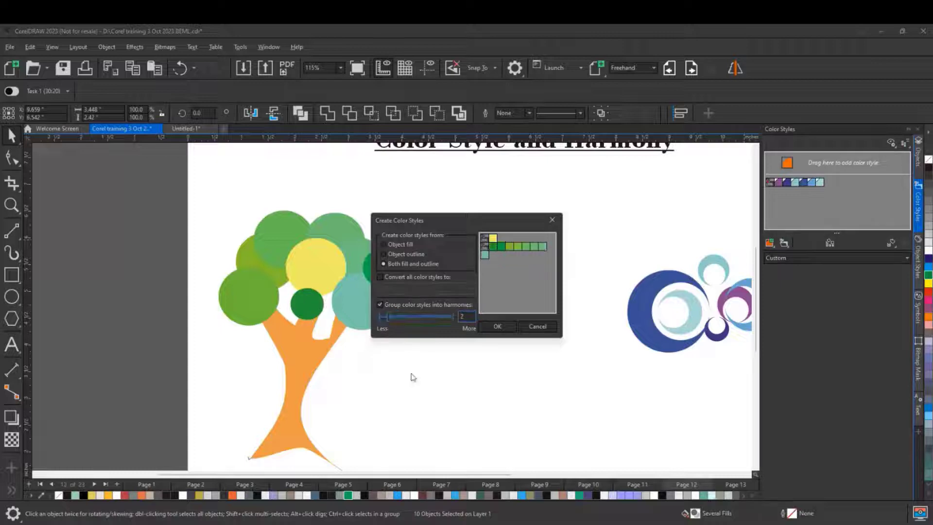
pyautogui.click(402, 245)
pyautogui.click(495, 326)
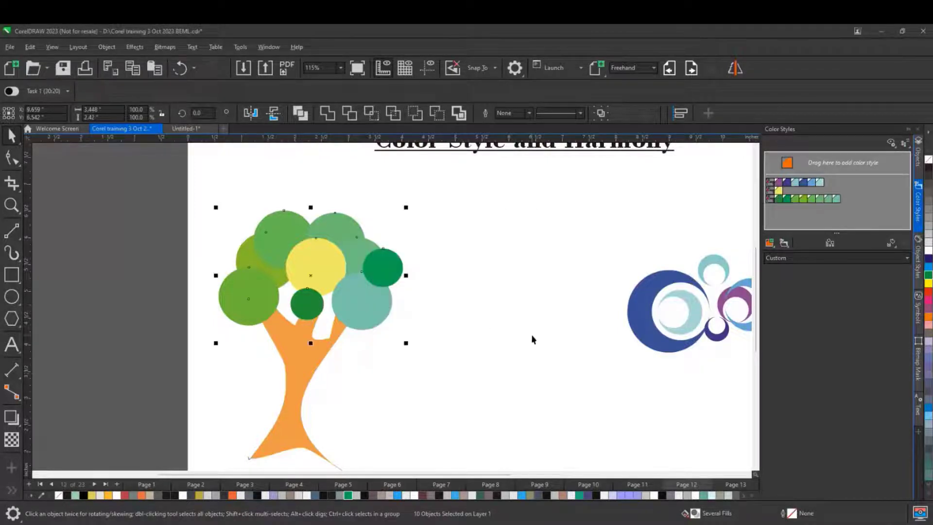
pyautogui.click(771, 182)
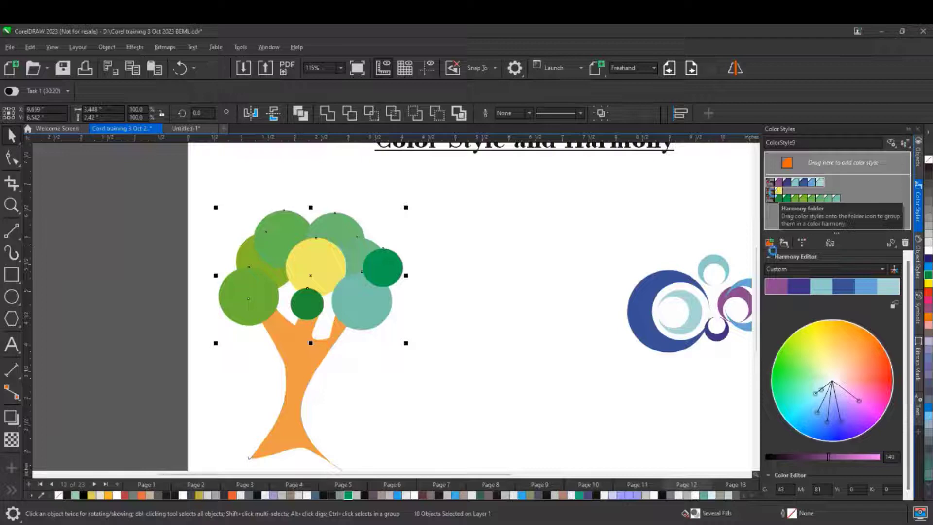
pyautogui.press('Delete')
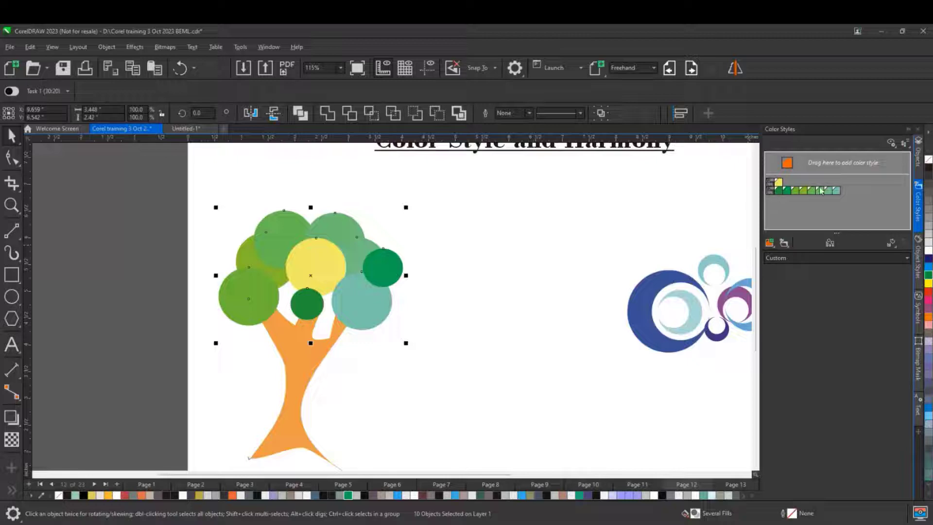
# Step: Rotate the whole green harmony to purple and red hues, and change only its crimson color to green (R74 G165 B52)
pyautogui.click(776, 194)
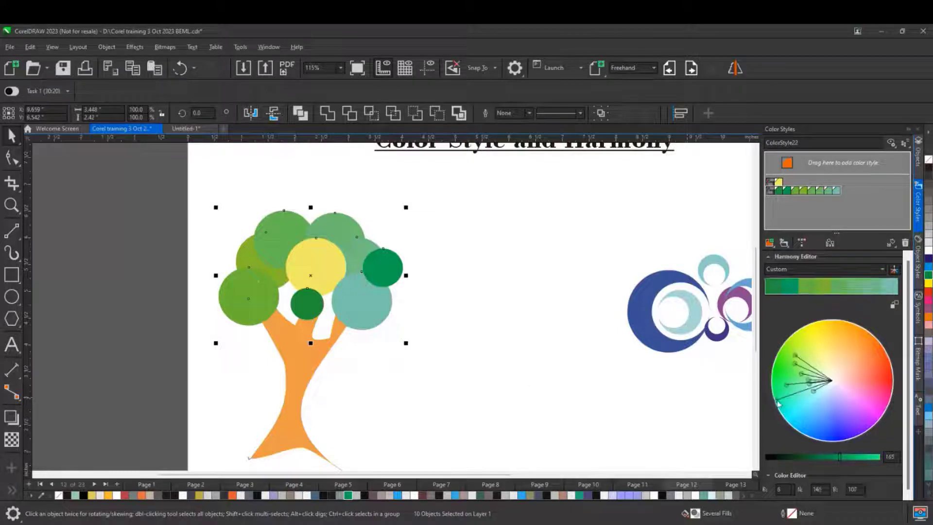
pyautogui.moveTo(774, 395); pyautogui.dragTo(896, 401)
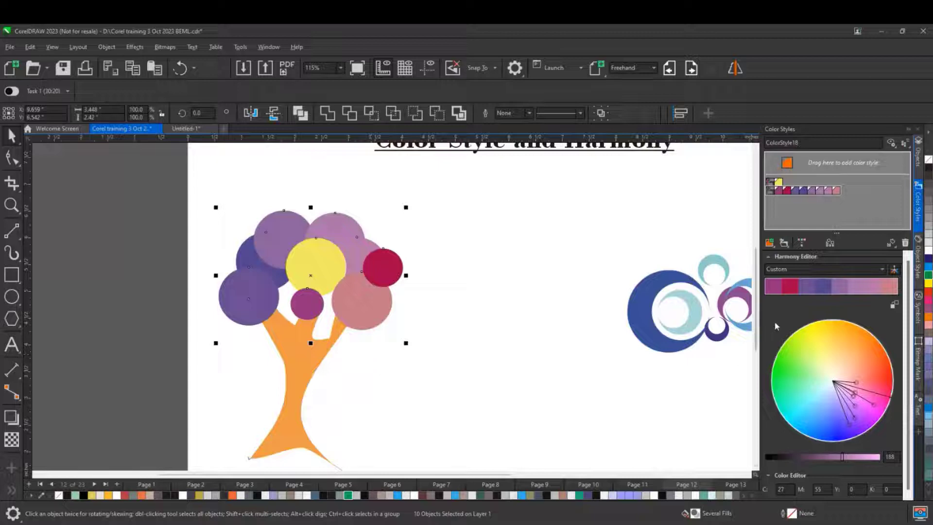
pyautogui.click(793, 288)
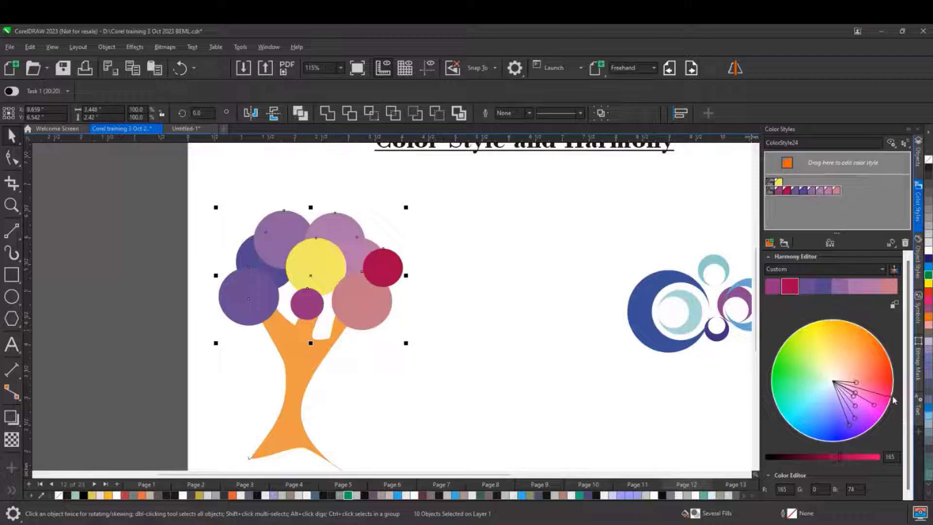
pyautogui.moveTo(892, 400); pyautogui.dragTo(792, 370)
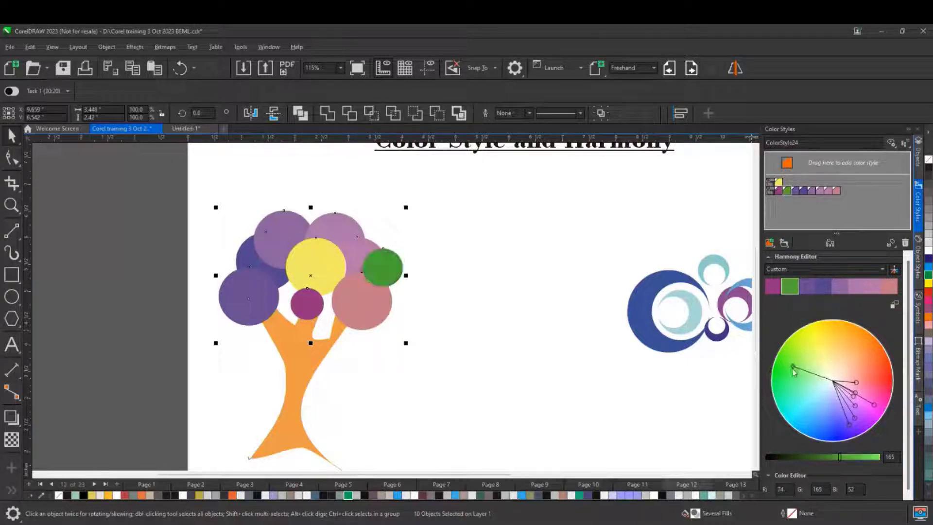
# Step: Change only the harmony's crimson-purple color to blue (C80 M27 Y29 K0) and its pink color to orange-brown (C15 M45 Y93 K0)
pyautogui.click(772, 289)
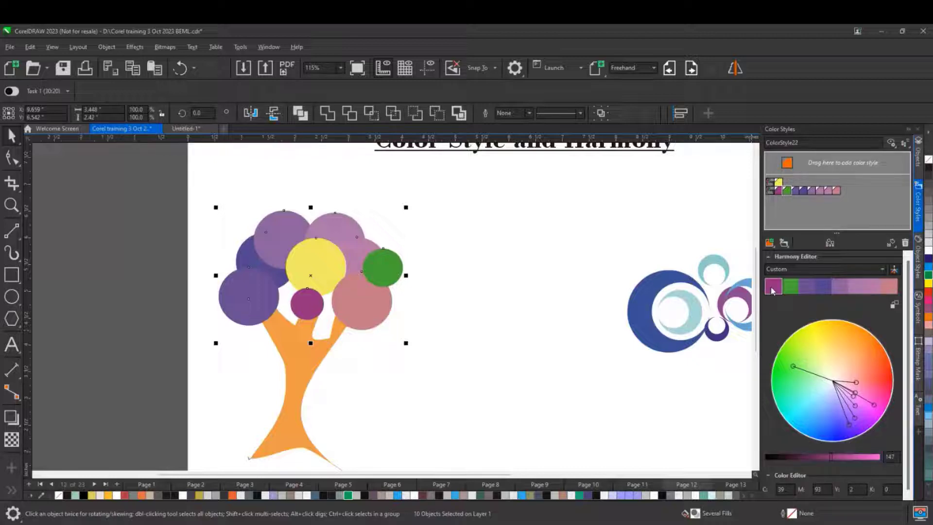
pyautogui.moveTo(875, 408); pyautogui.dragTo(804, 415)
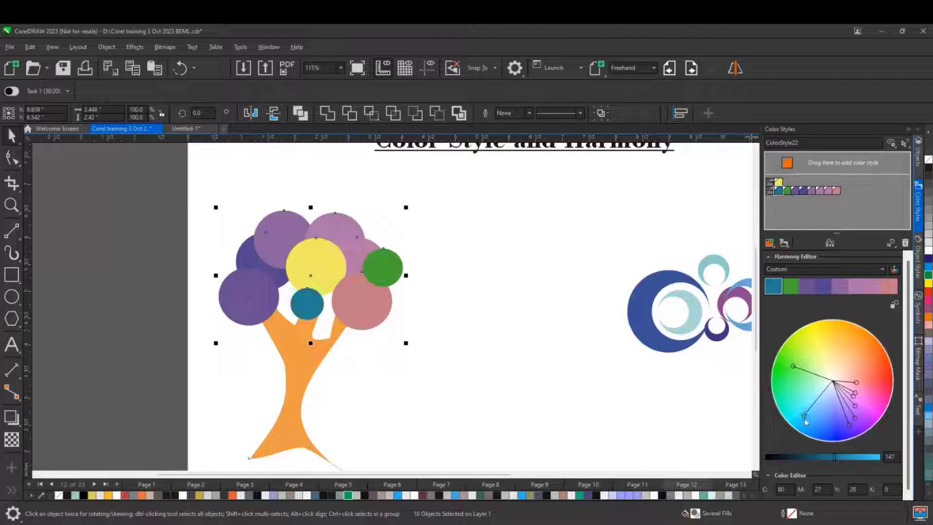
pyautogui.moveTo(856, 386); pyautogui.dragTo(849, 335)
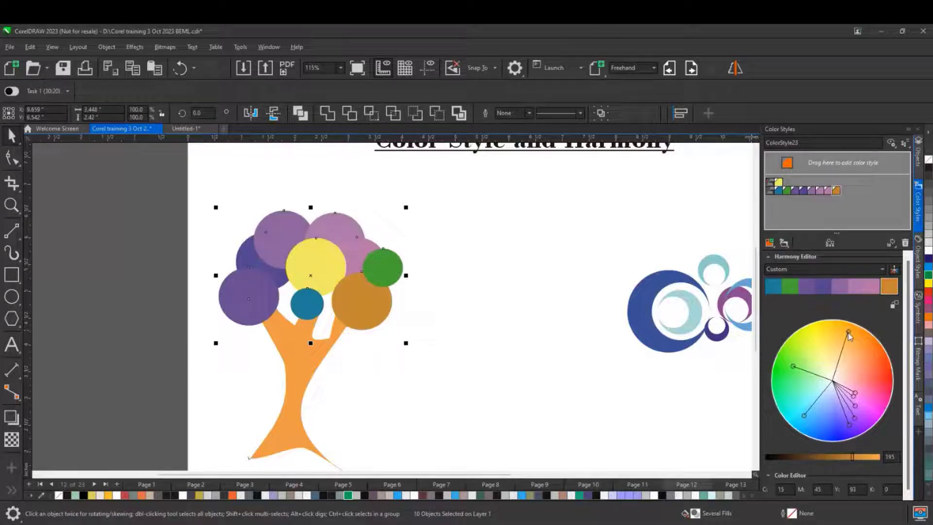
# Step: Rotate the whole multicolor harmony to red, teal and olive hues, and recolor the yellow harmony to medium blue (C68 M29 Y2 K0)
pyautogui.click(879, 311)
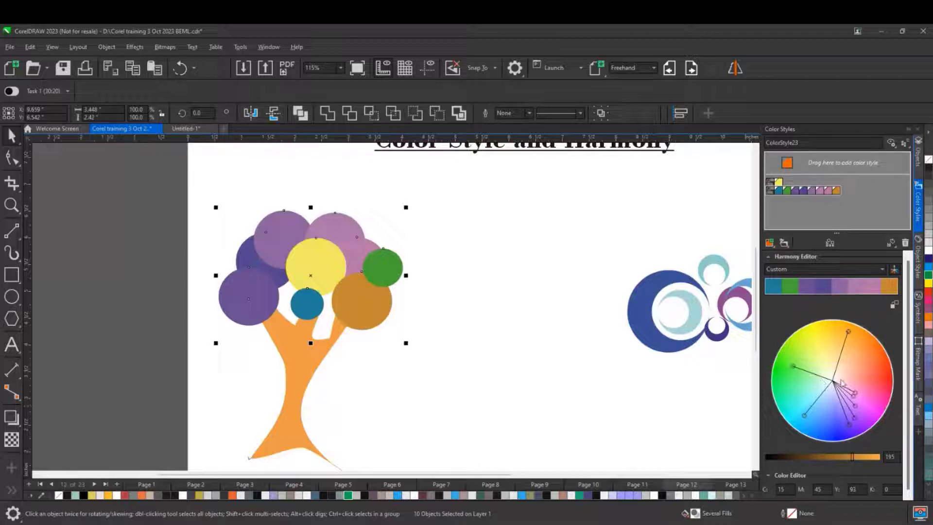
pyautogui.moveTo(849, 331); pyautogui.dragTo(802, 328)
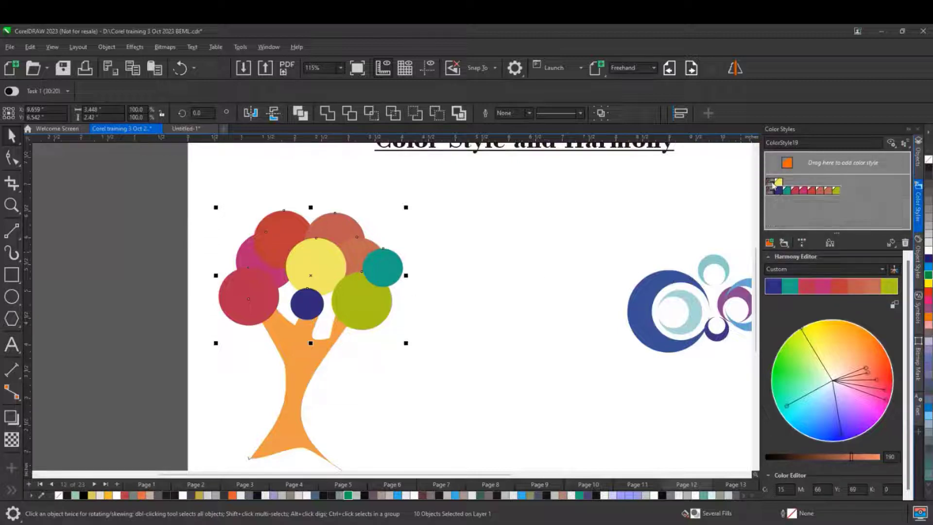
pyautogui.click(773, 183)
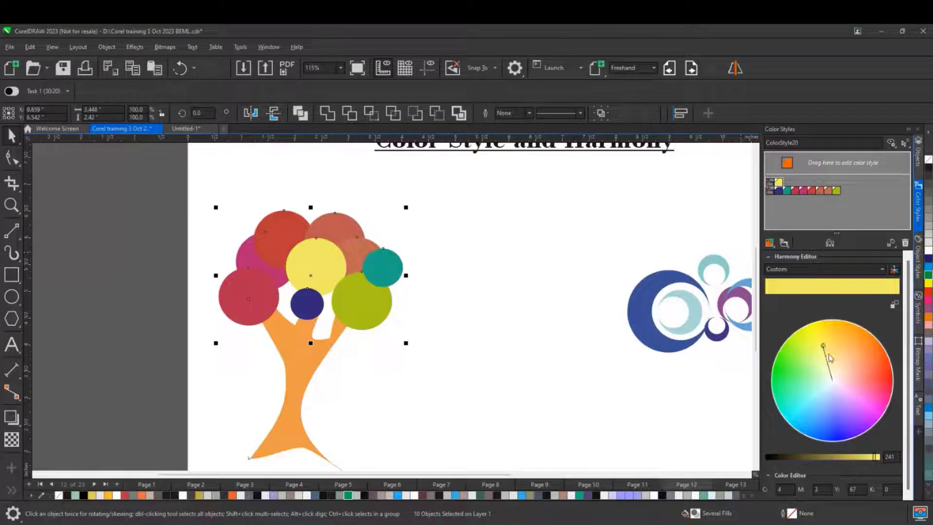
pyautogui.moveTo(823, 349); pyautogui.dragTo(819, 428)
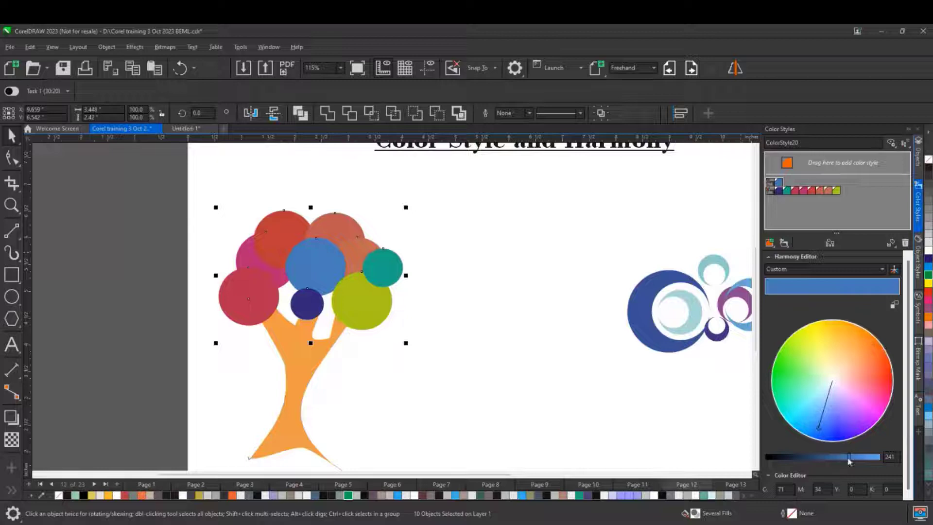
pyautogui.moveTo(851, 461); pyautogui.dragTo(802, 460)
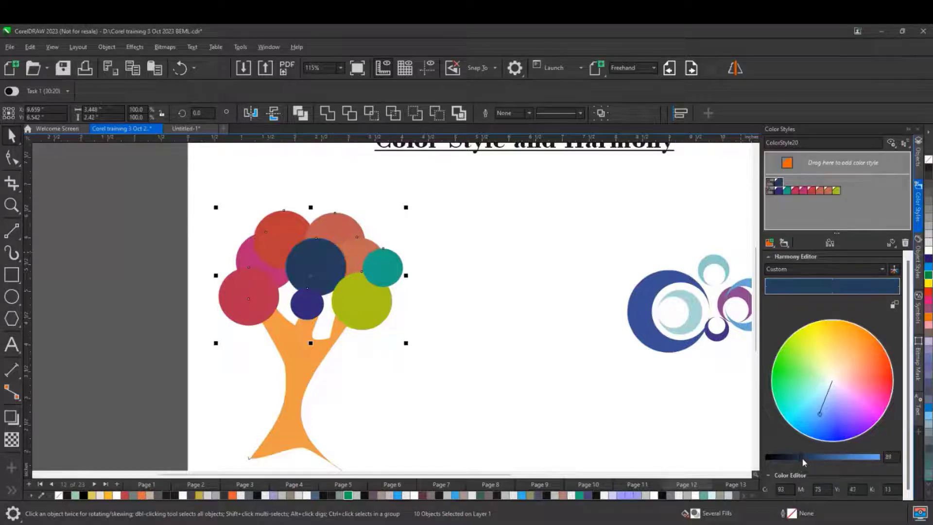
pyautogui.click(846, 459)
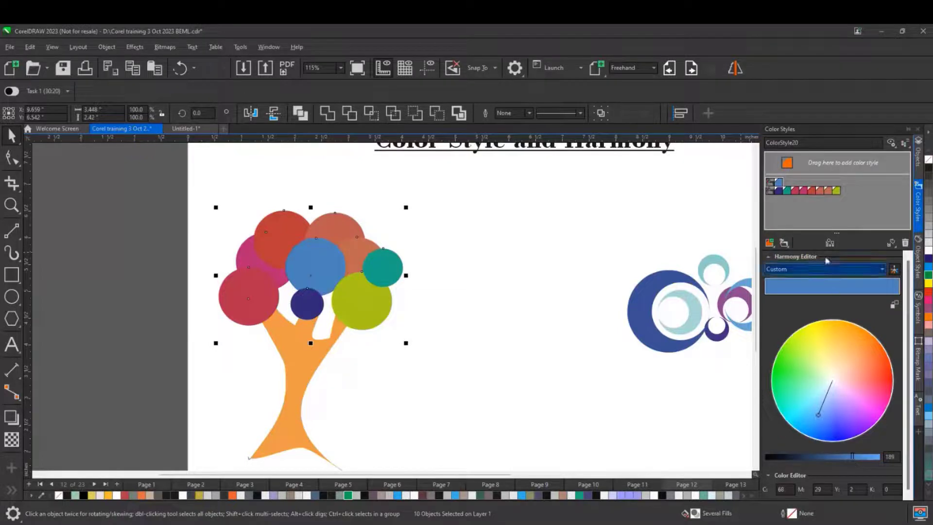
# Step: Rotate the multicolor harmony to orange, green and deep blue hues, and place a copy of the crown beside the tree, off the page
pyautogui.click(770, 192)
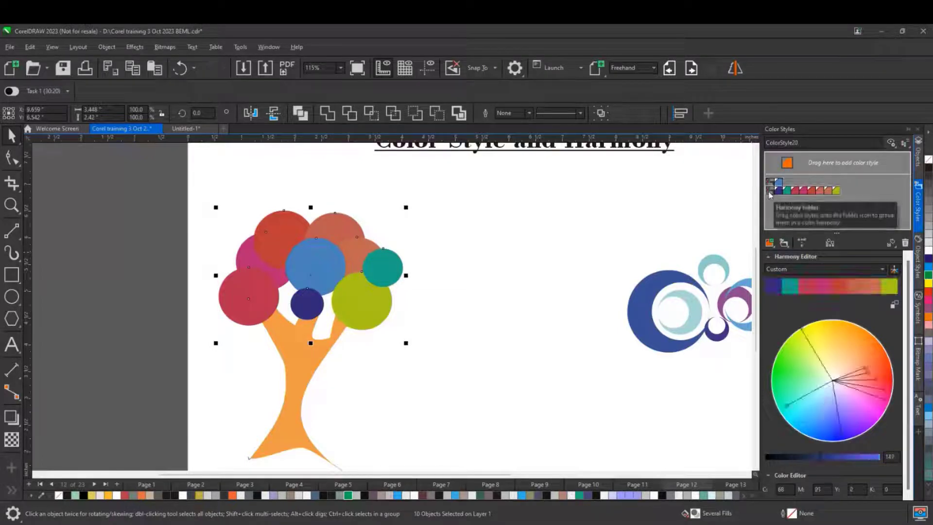
pyautogui.moveTo(821, 344); pyautogui.dragTo(795, 375)
pyautogui.scroll(-1, 414, 317)
pyautogui.moveTo(370, 299); pyautogui.dragTo(231, 299)
pyautogui.click(257, 324)
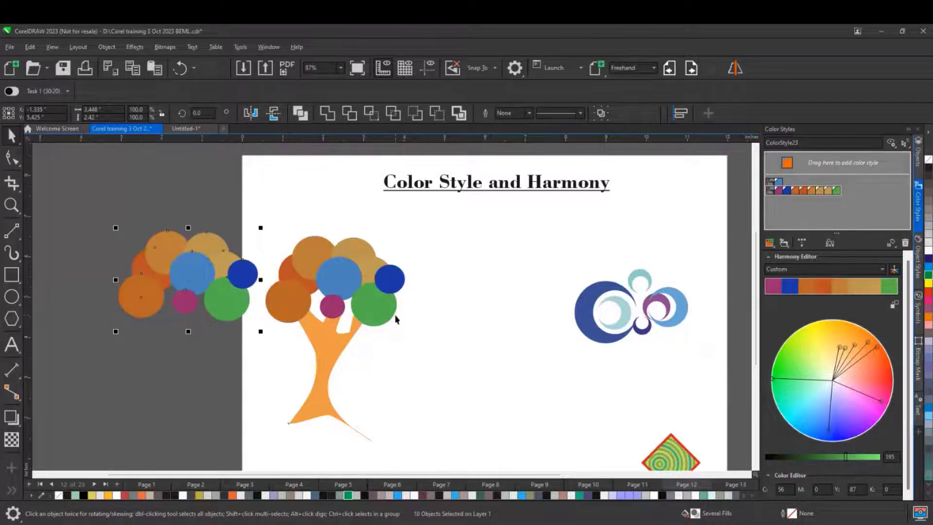
# Step: Rotate the multicolor harmony further so both linked crowns take yellow-green, magenta and bright blue hues
pyautogui.moveTo(773, 383); pyautogui.dragTo(780, 413)
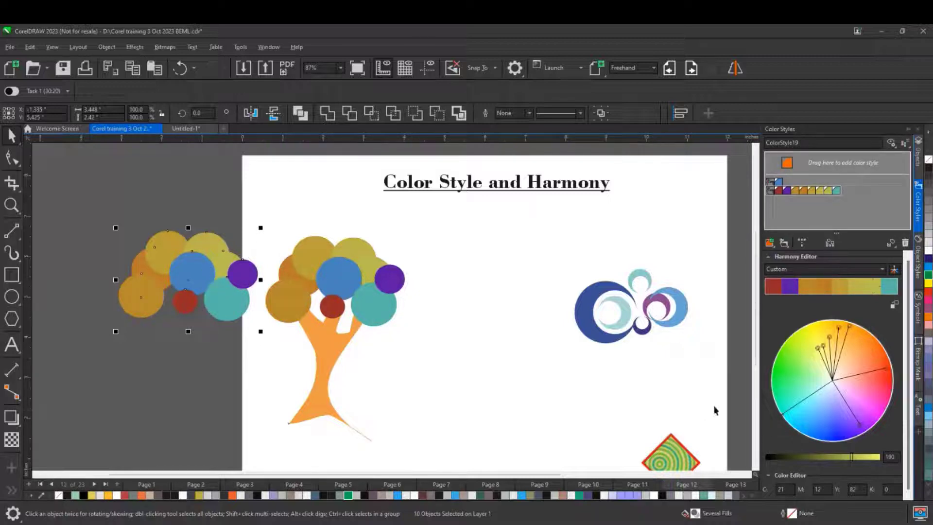
pyautogui.click(789, 421)
pyautogui.moveTo(789, 421); pyautogui.dragTo(799, 431)
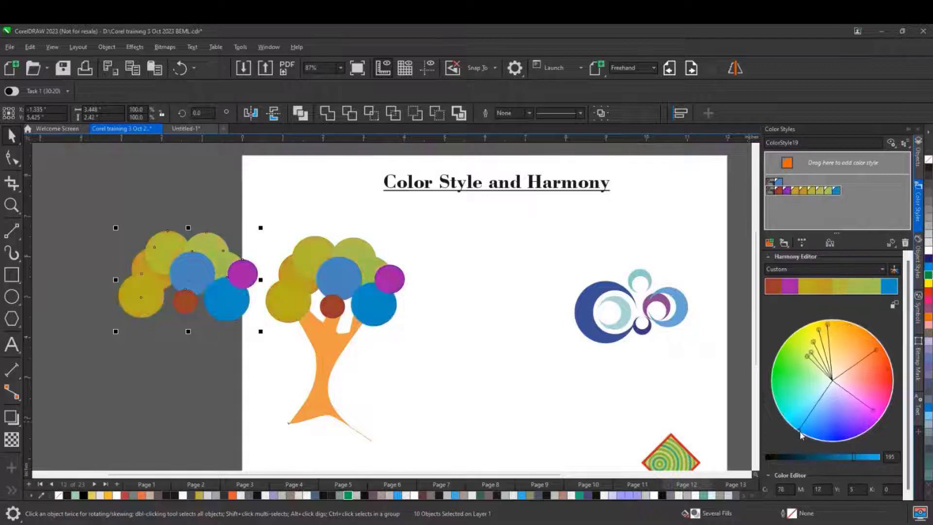
# Step: Break the copied crown's link to the color styles, and rotate the harmony so the tree's crown turns blue, red and green
pyautogui.rightClick(177, 265)
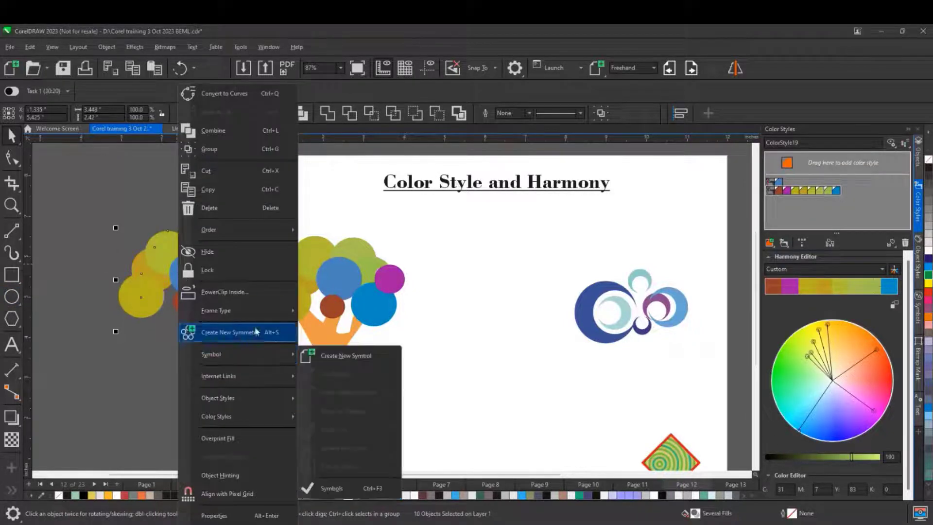
pyautogui.moveTo(260, 416)
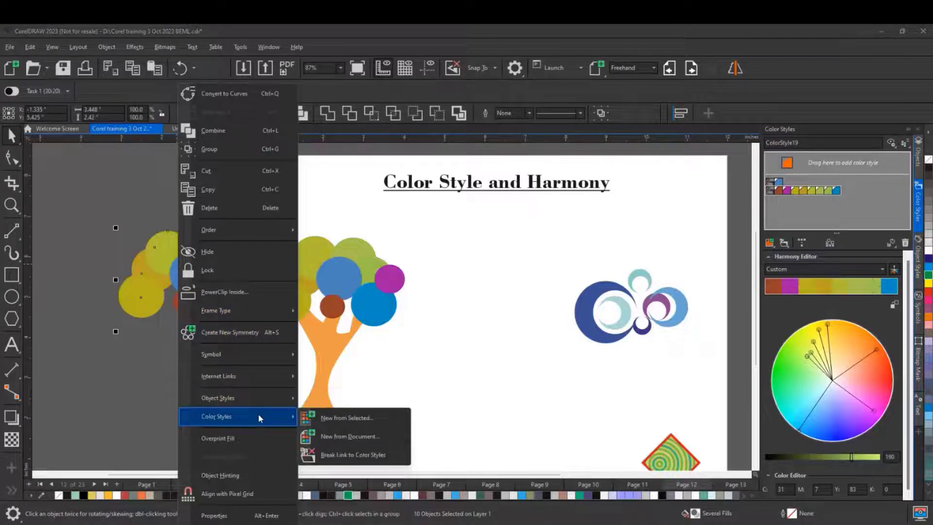
pyautogui.click(346, 457)
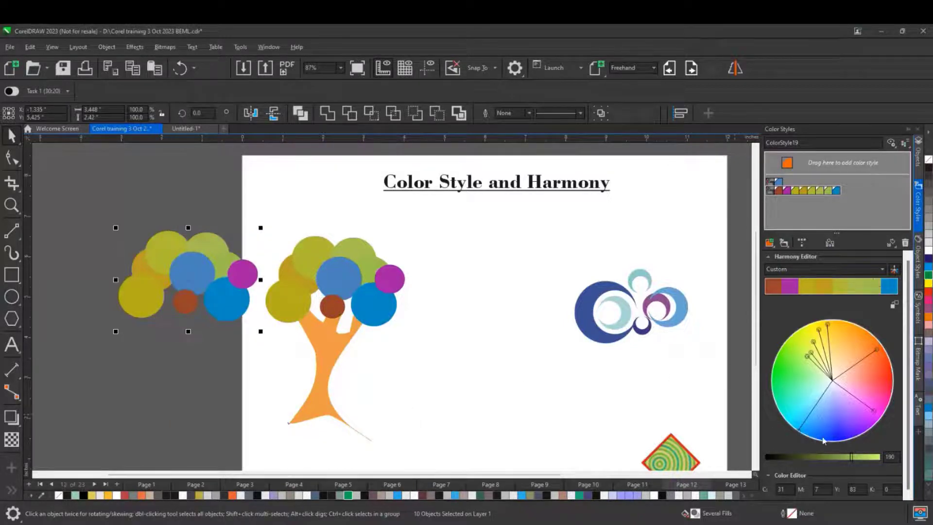
pyautogui.moveTo(797, 431); pyautogui.dragTo(883, 384)
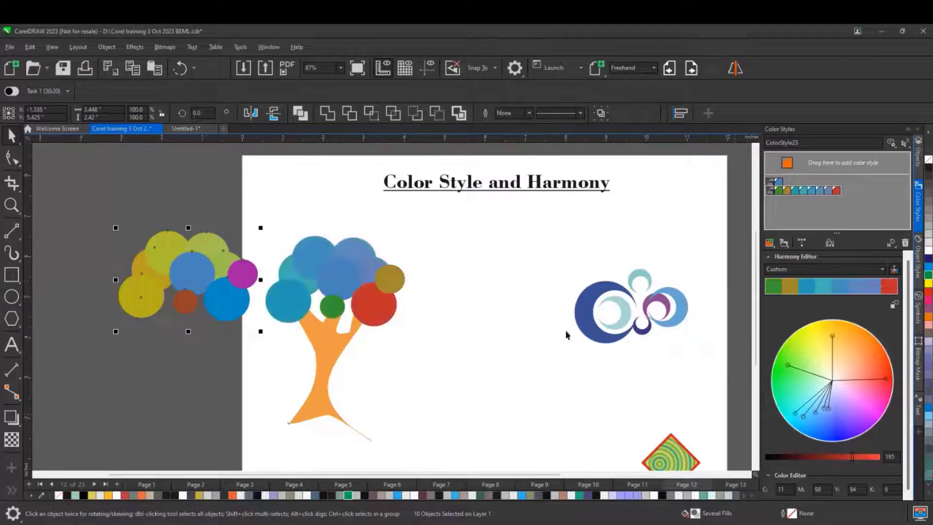
# Step: Copy the tree's recolored crown below the first copy and break the new copy's link to the color styles
pyautogui.moveTo(447, 219); pyautogui.dragTo(255, 359)
pyautogui.moveTo(293, 308); pyautogui.dragTo(155, 396)
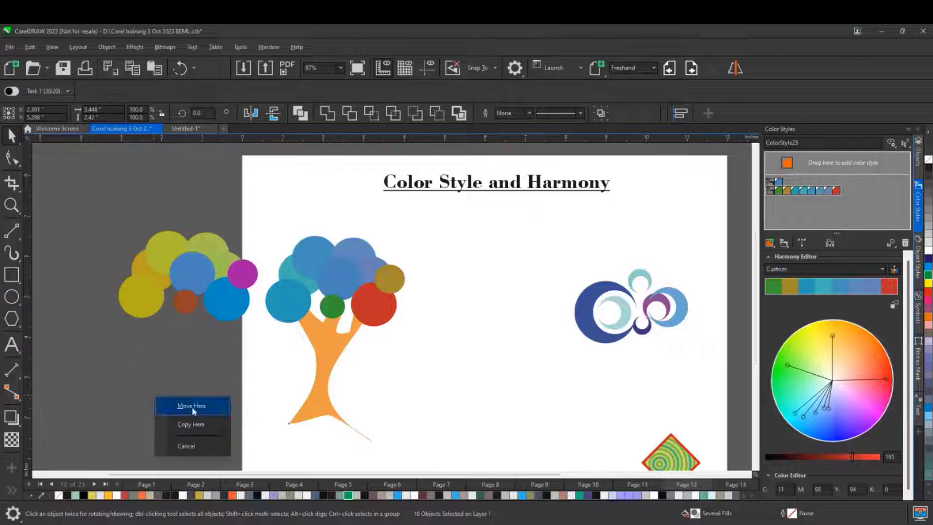
pyautogui.click(199, 426)
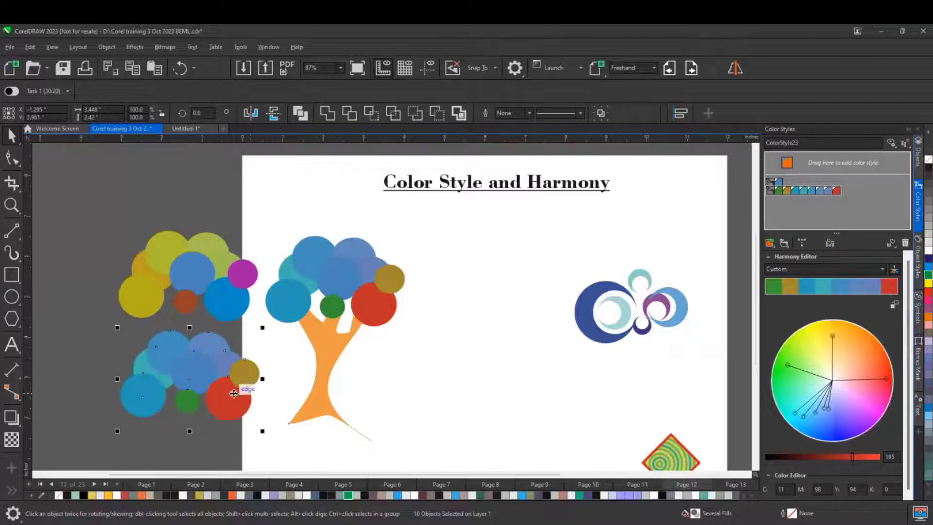
pyautogui.rightClick(234, 393)
pyautogui.moveTo(322, 414)
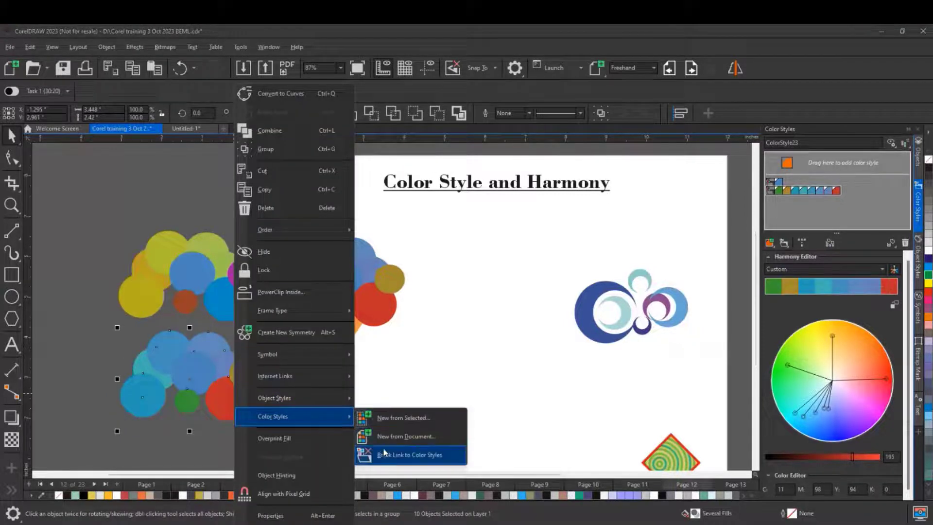
pyautogui.click(393, 456)
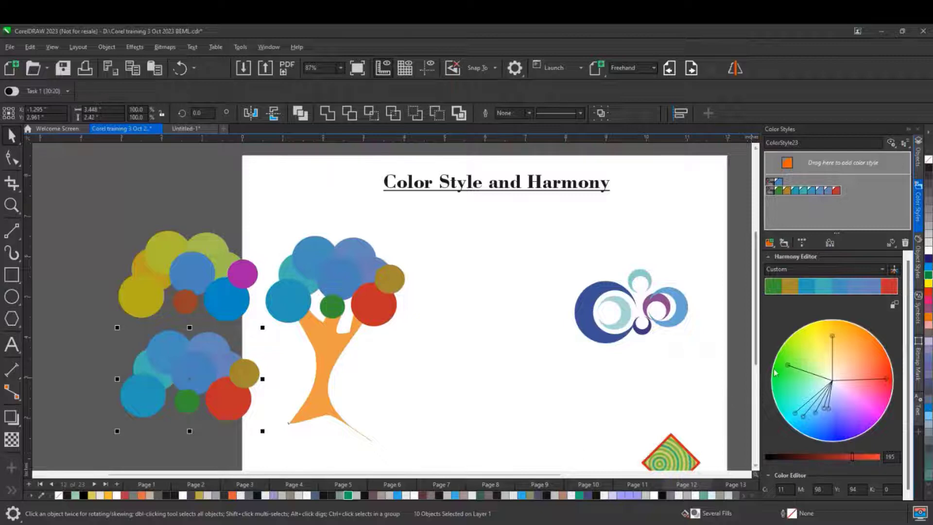
# Step: Rotate the harmony so the tree's crown takes dark blue, purple and orange hues, and delete all the color harmonies
pyautogui.moveTo(832, 338); pyautogui.dragTo(786, 351)
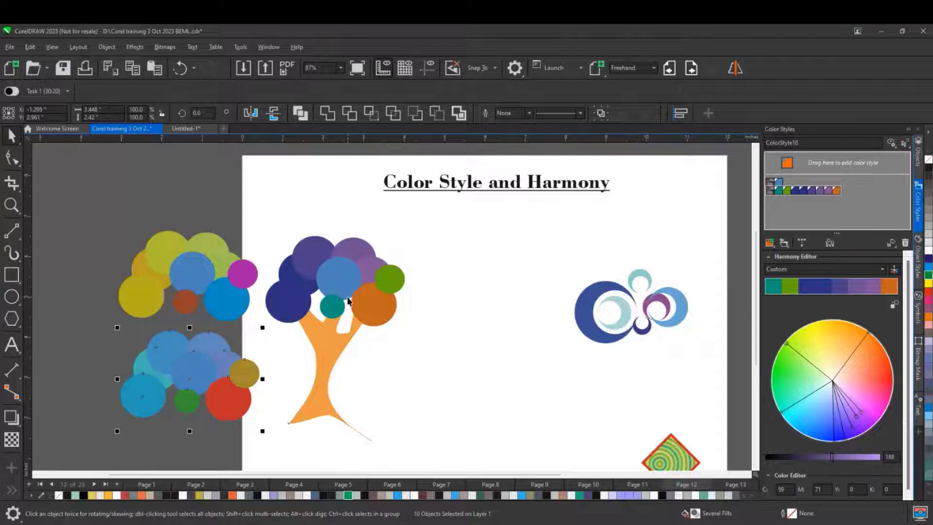
pyautogui.scroll(-3, 367, 313)
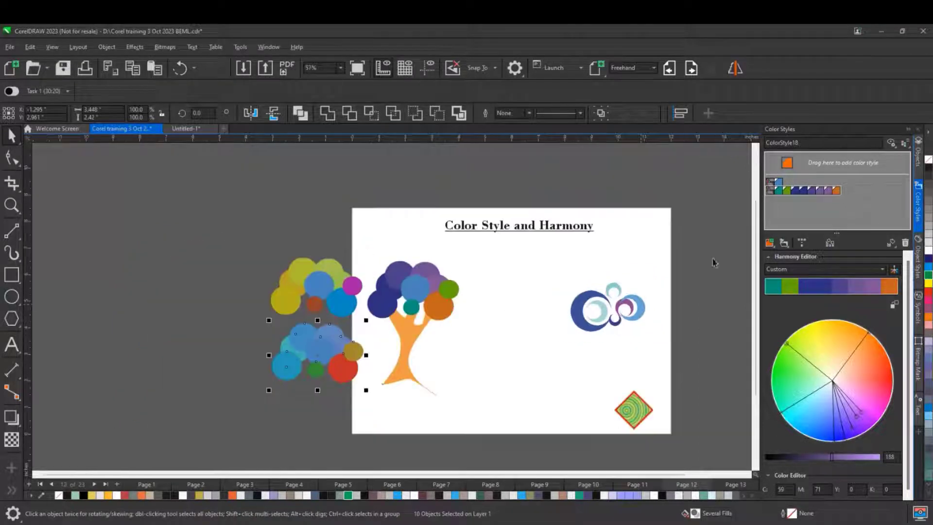
pyautogui.scroll(2, 662, 300)
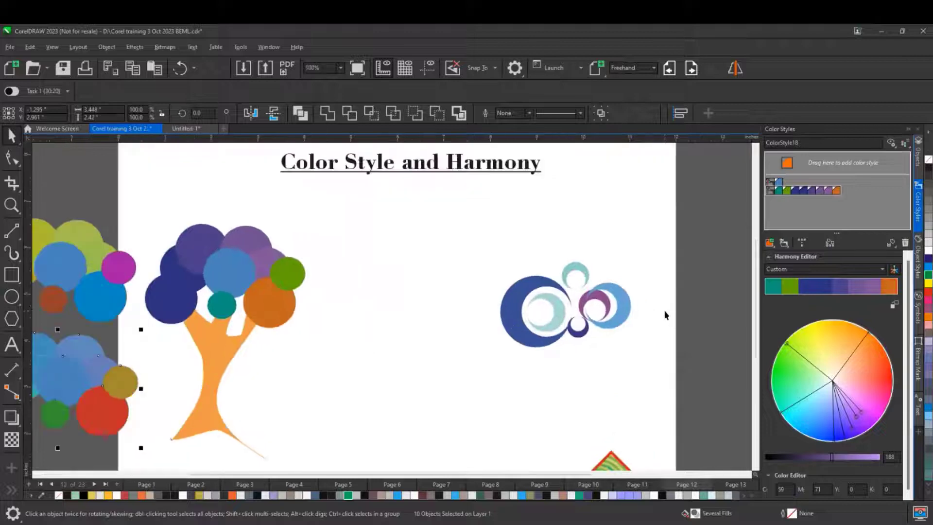
pyautogui.click(771, 192)
pyautogui.press('Delete')
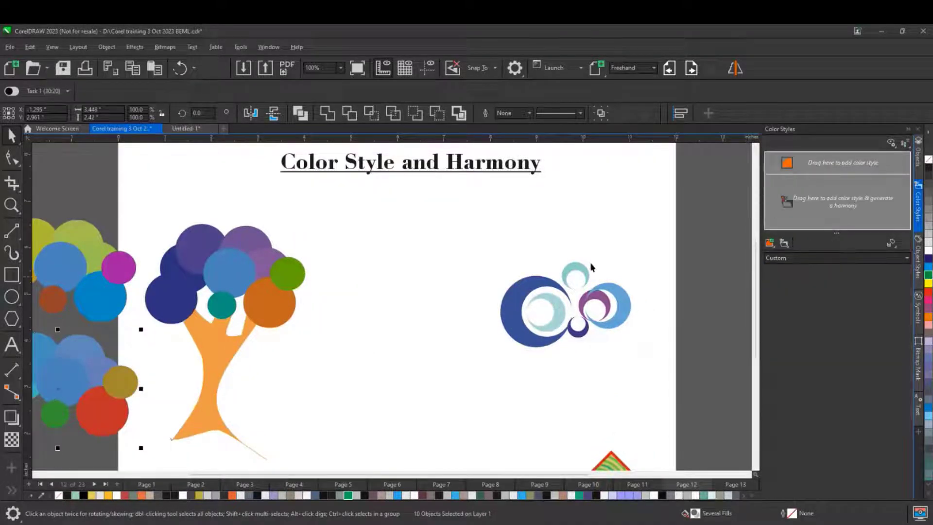
# Step: Create color styles from both fill and outline of the crescent ornament beside the tree, grouped into 2 harmonies
pyautogui.moveTo(458, 229); pyautogui.dragTo(687, 390)
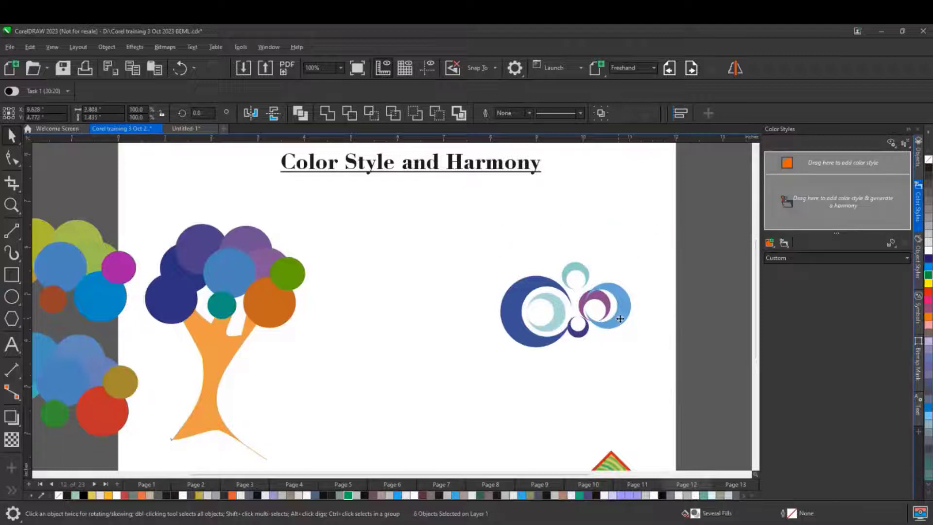
pyautogui.moveTo(620, 318); pyautogui.dragTo(803, 222)
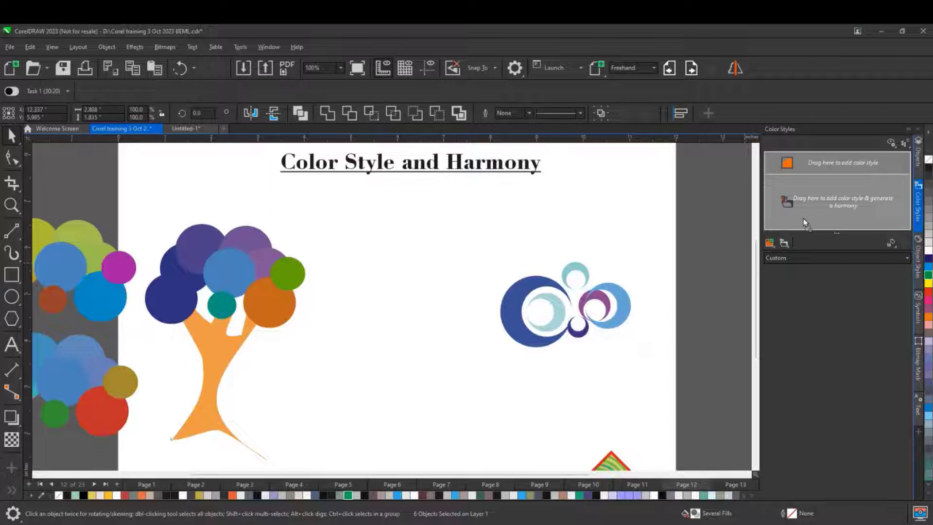
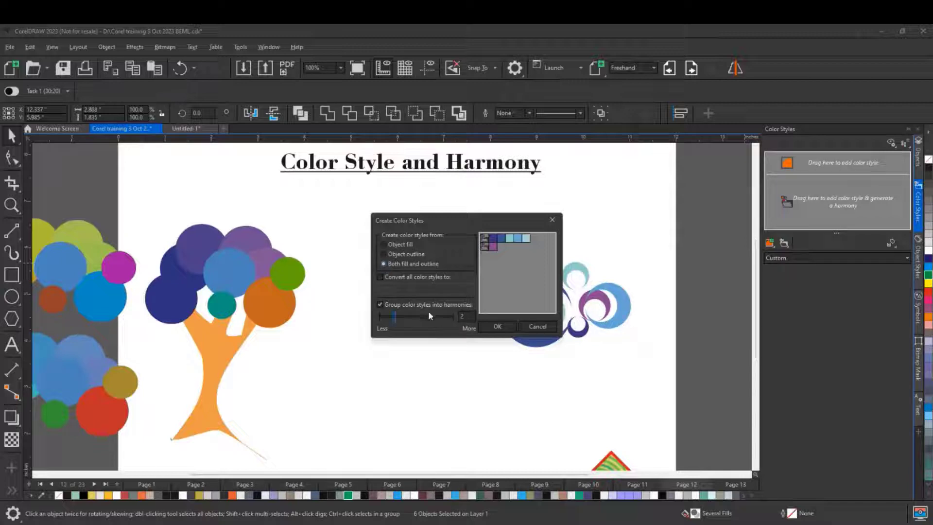
pyautogui.moveTo(394, 316); pyautogui.dragTo(382, 321)
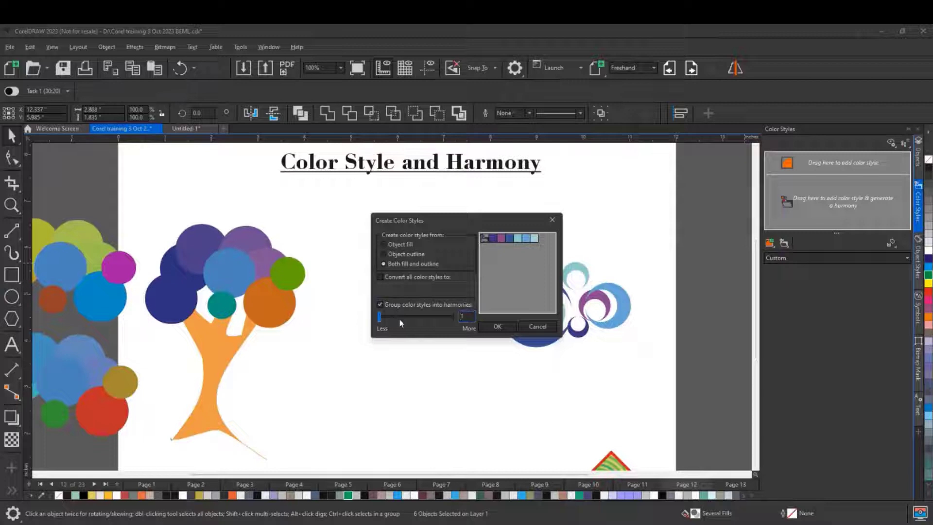
pyautogui.click(392, 319)
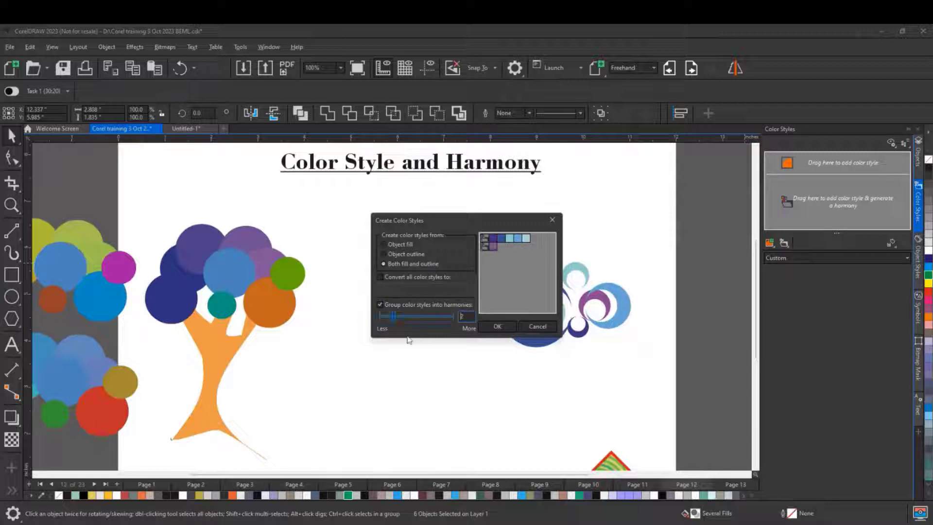
pyautogui.click(497, 327)
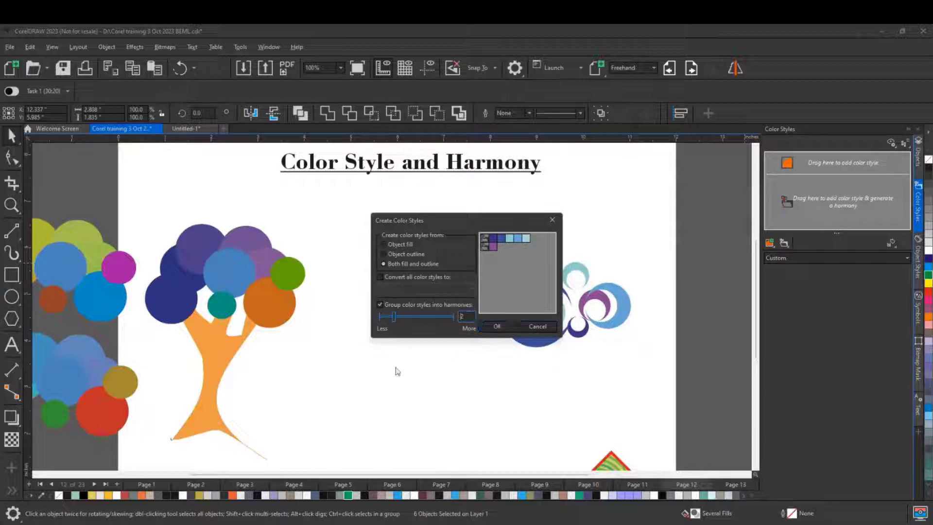
pyautogui.click(495, 326)
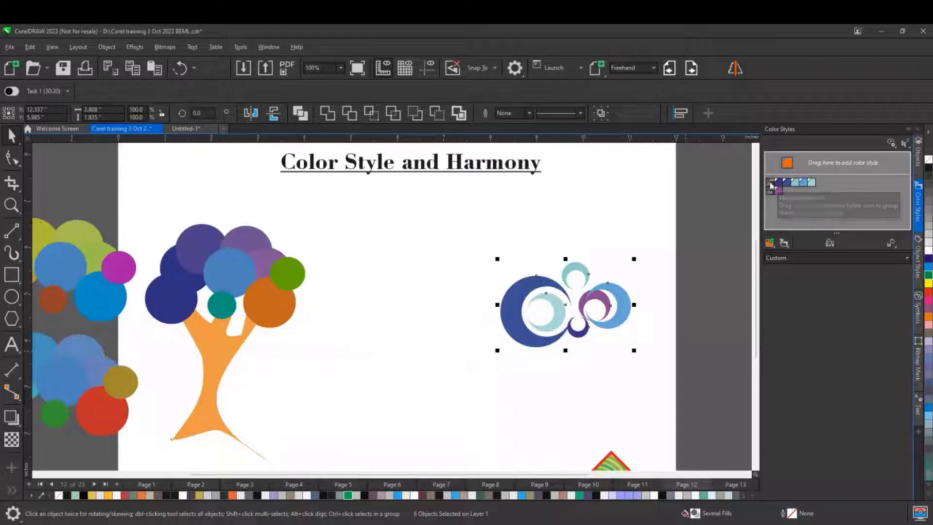
# Step: Rotate the ornament's blue harmony to olive, golden and peach hues, and place a copy of the ornament between it and the tree
pyautogui.click(771, 185)
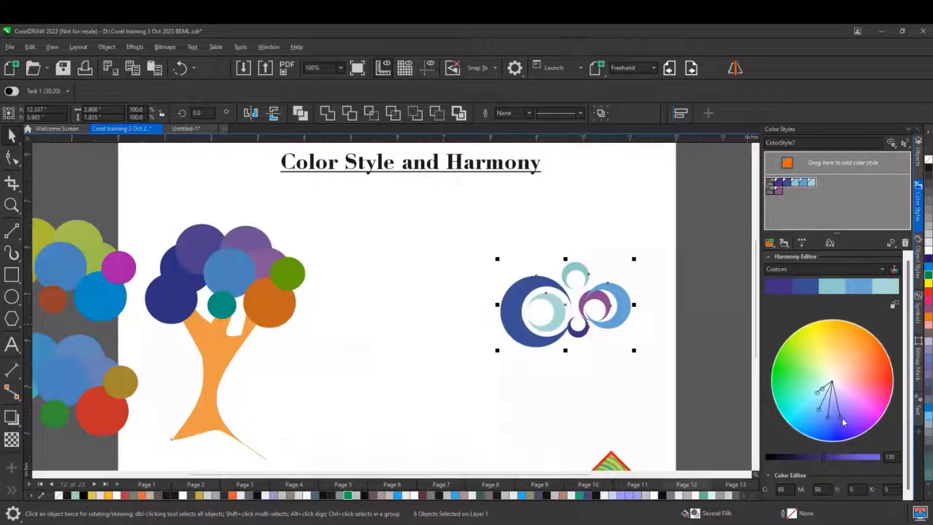
pyautogui.moveTo(842, 422); pyautogui.dragTo(821, 336)
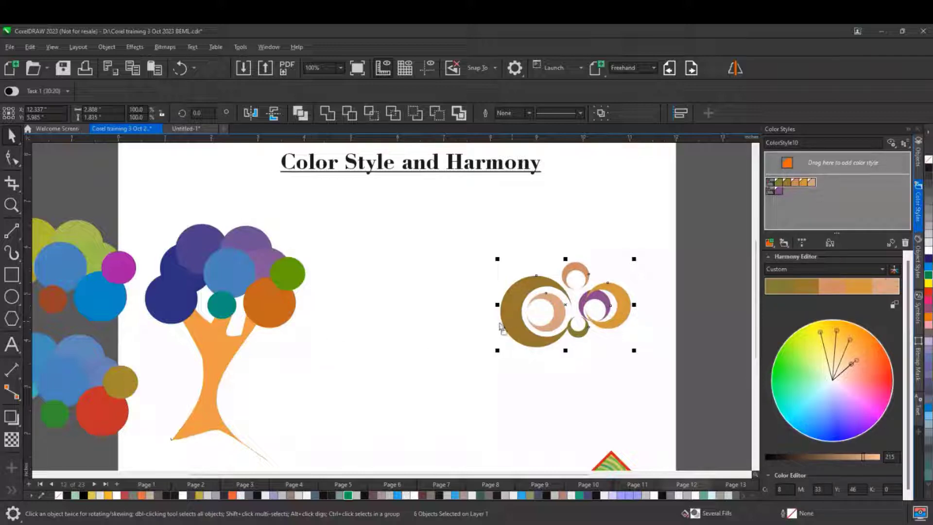
pyautogui.moveTo(502, 327); pyautogui.dragTo(362, 373)
pyautogui.click(418, 387)
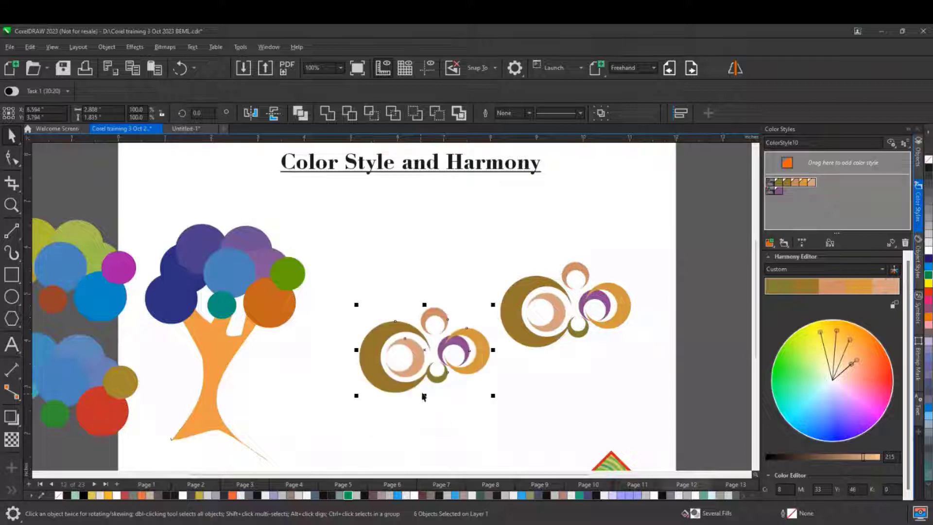
# Step: Break the ornament copy's link to the color styles and rotate the original ornament's harmony to green and yellow-green hues
pyautogui.rightClick(474, 353)
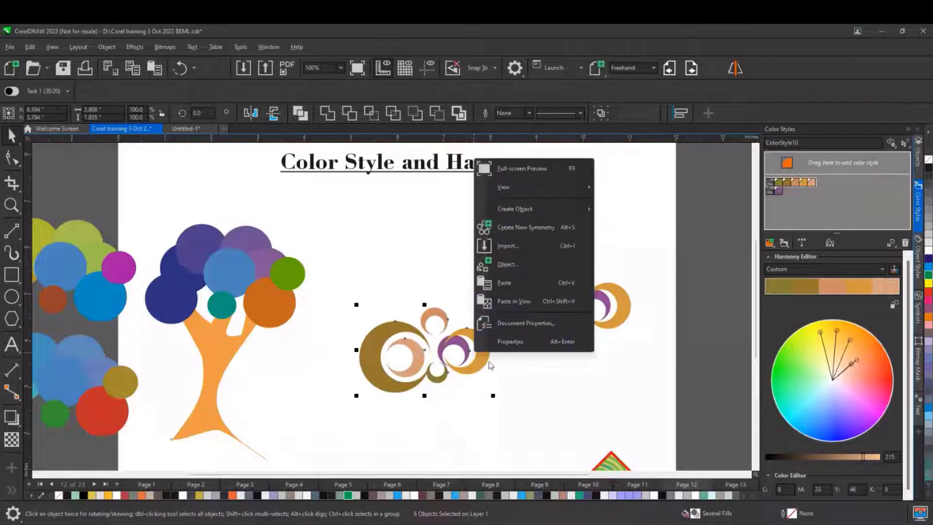
pyautogui.click(480, 366)
pyautogui.rightClick(482, 365)
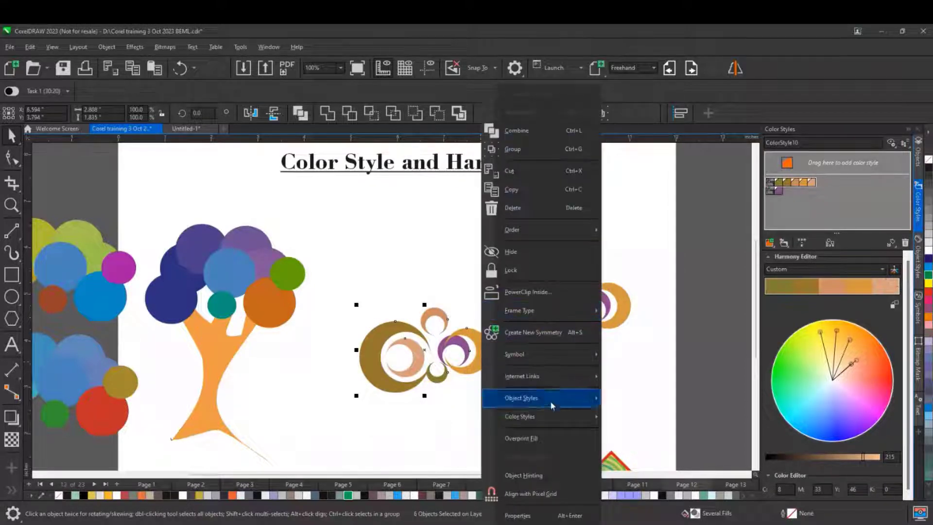
pyautogui.moveTo(553, 416)
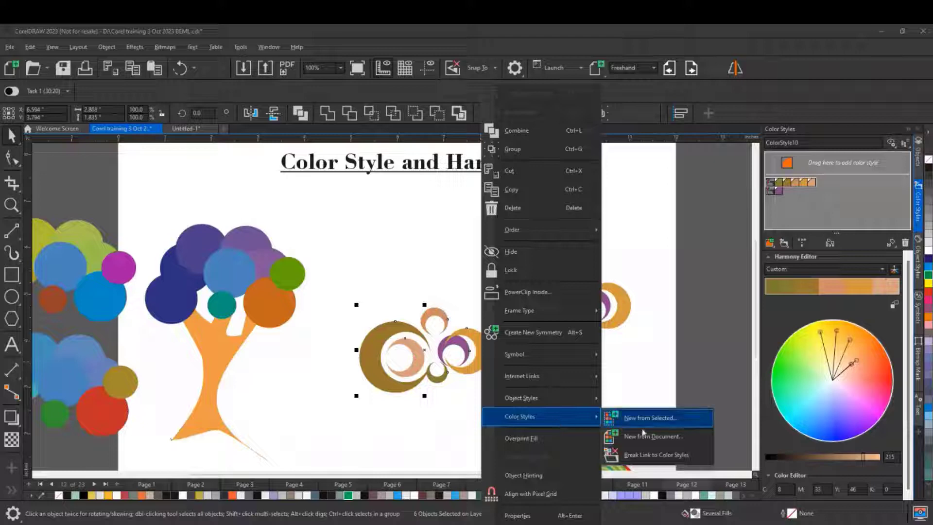
pyautogui.click(645, 455)
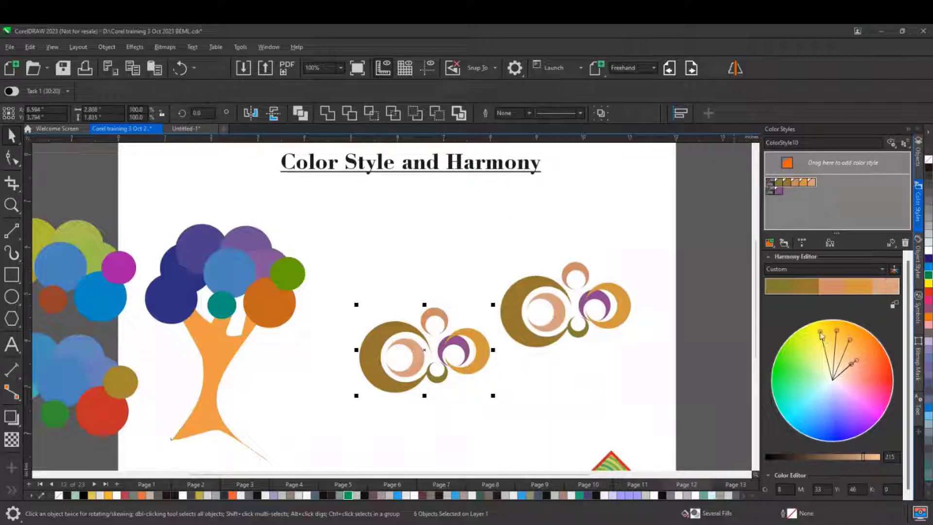
pyautogui.moveTo(820, 336); pyautogui.dragTo(780, 394)
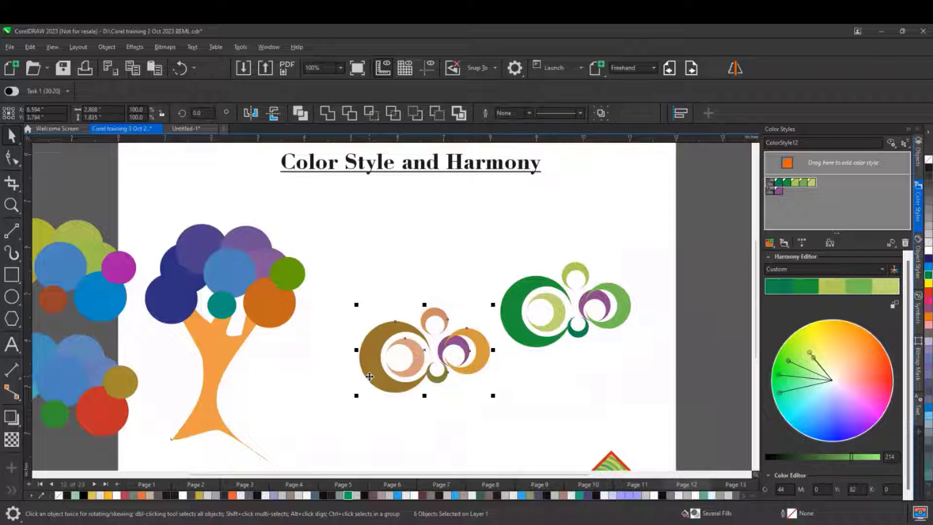
# Step: Go to page 13, "Objects Style", and display the document's object styles
pyautogui.scroll(-2, 322, 267)
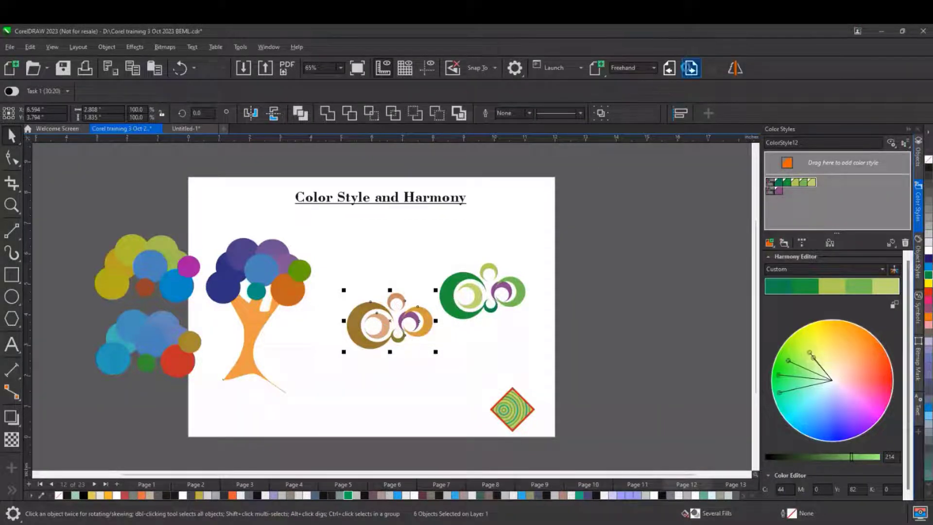
pyautogui.press('pagedown')
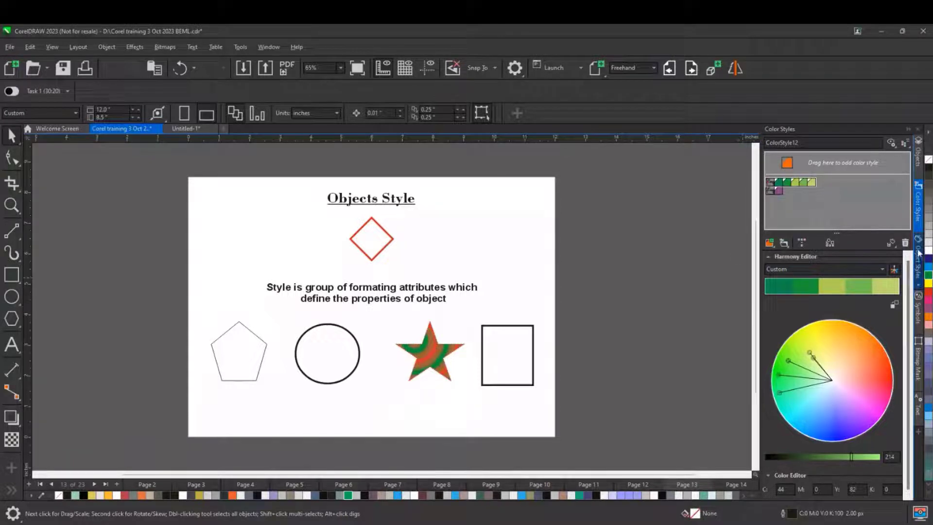
pyautogui.click(918, 235)
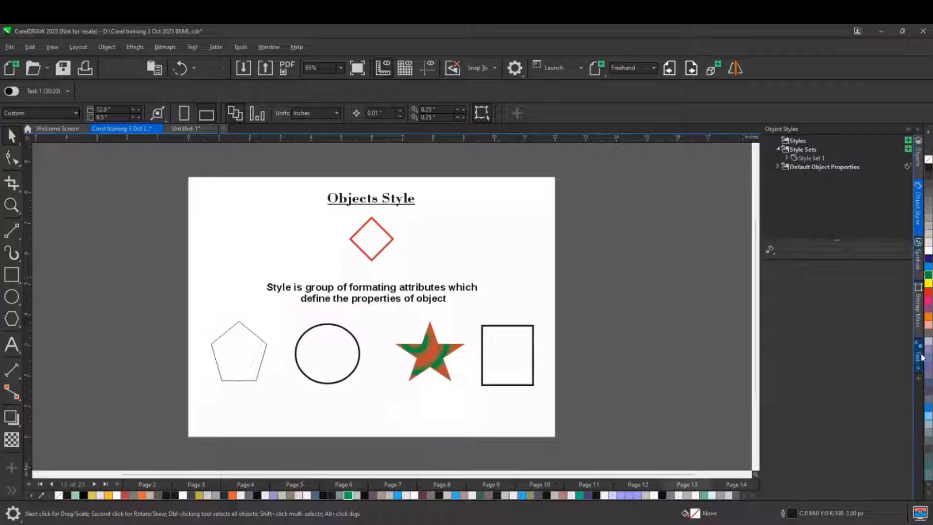
pyautogui.click(918, 379)
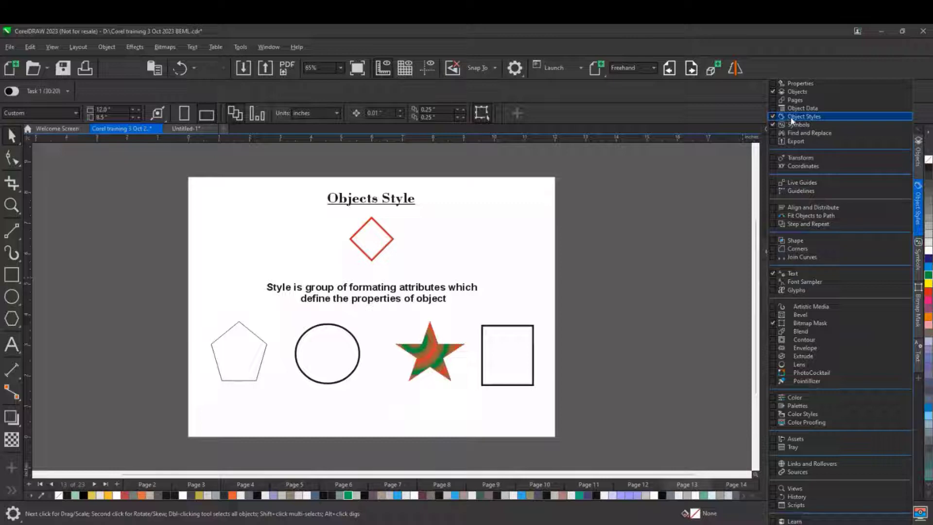
pyautogui.click(735, 187)
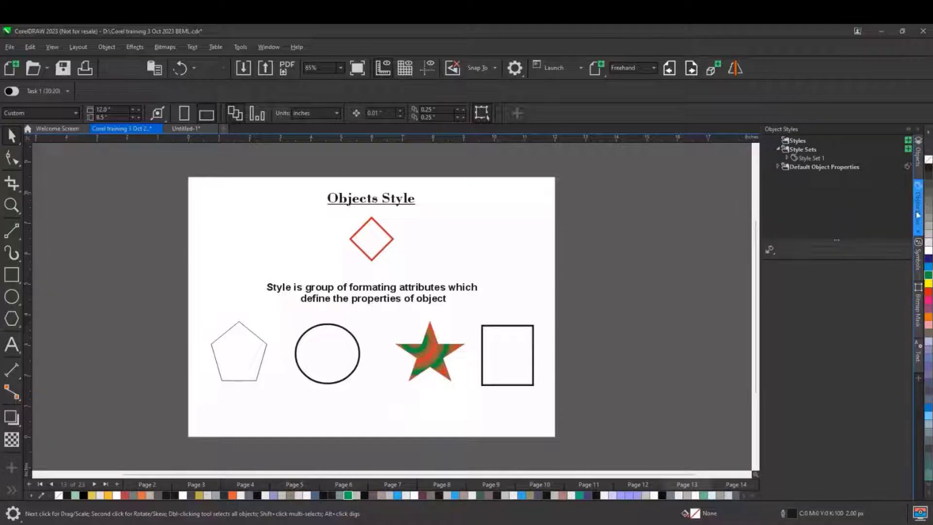
pyautogui.click(918, 160)
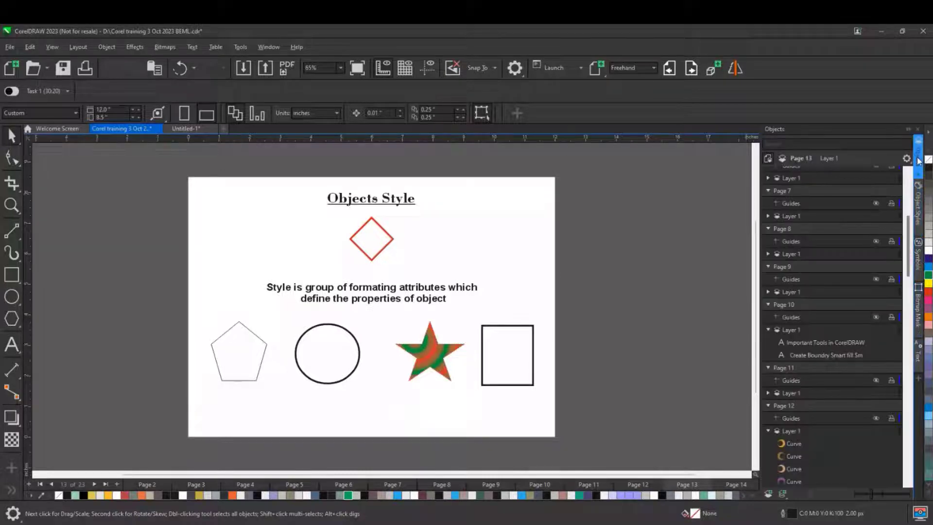
pyautogui.click(921, 218)
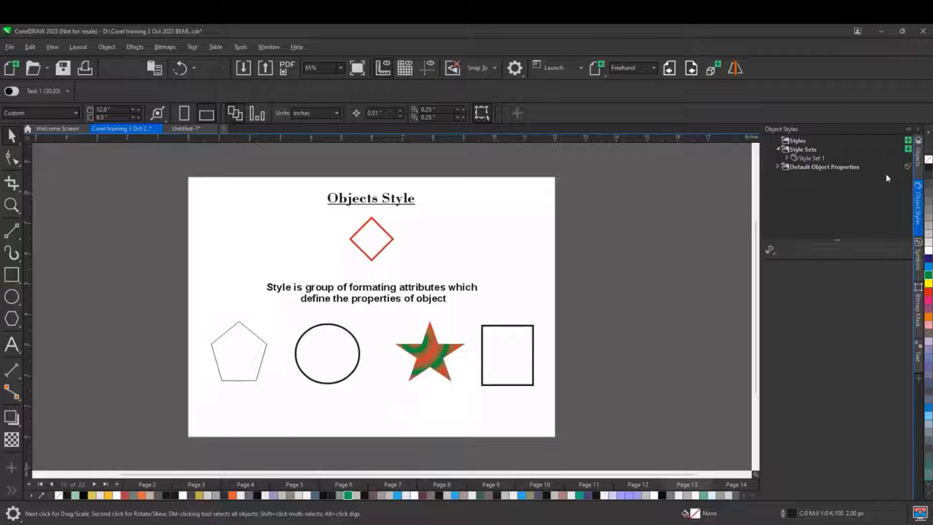
# Step: Create a new outline style and a new fill style in the document's object styles
pyautogui.click(907, 140)
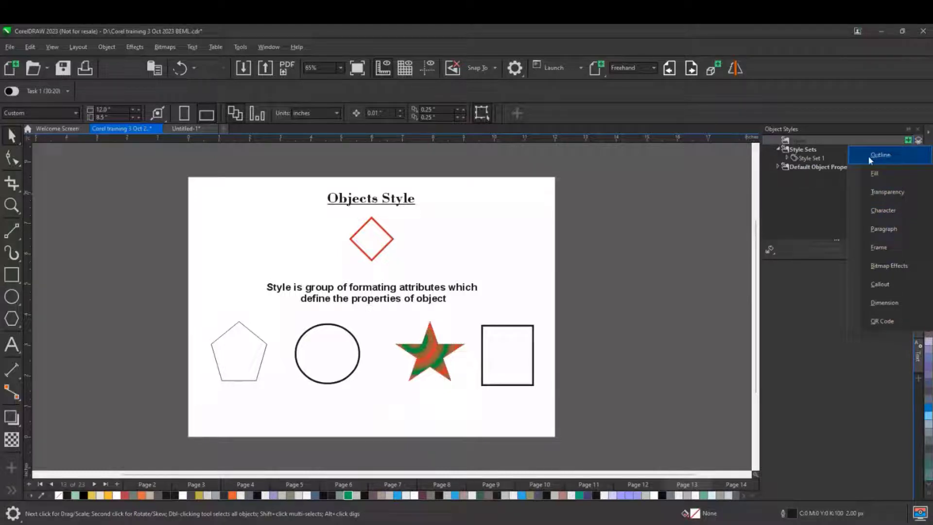
pyautogui.click(880, 159)
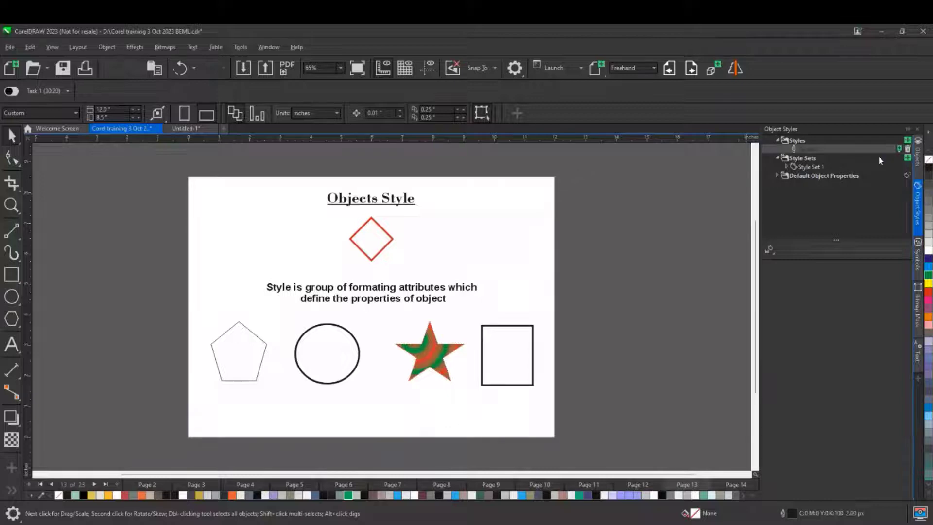
pyautogui.click(907, 141)
pyautogui.click(887, 170)
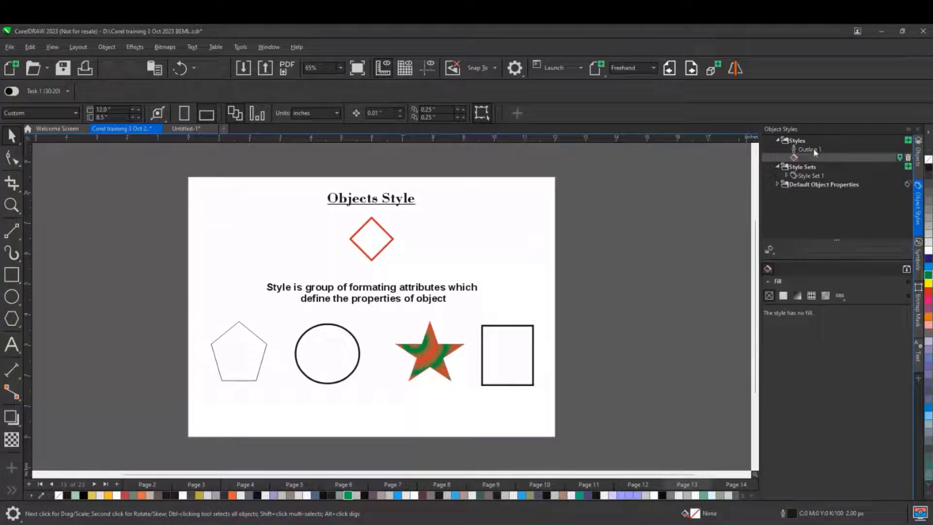
# Step: Set the color of the new outline style to a dark green
pyautogui.click(813, 148)
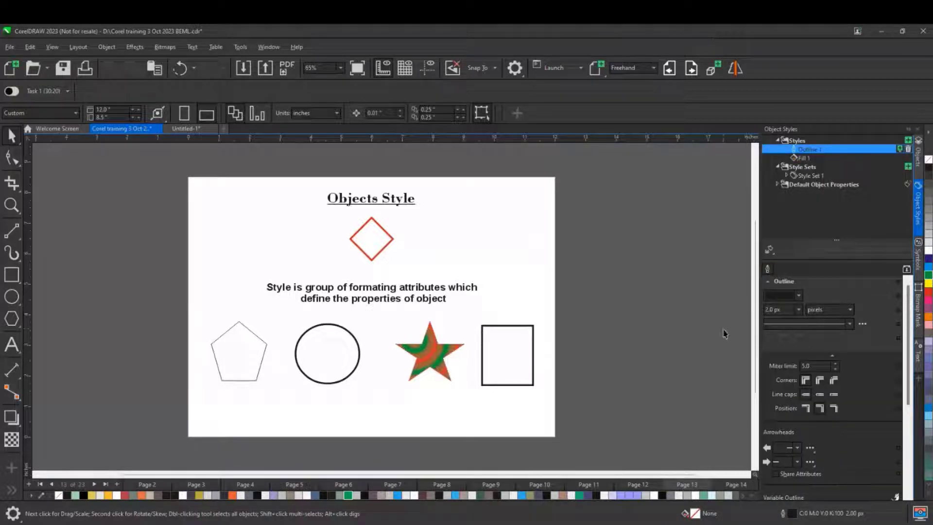
pyautogui.click(798, 296)
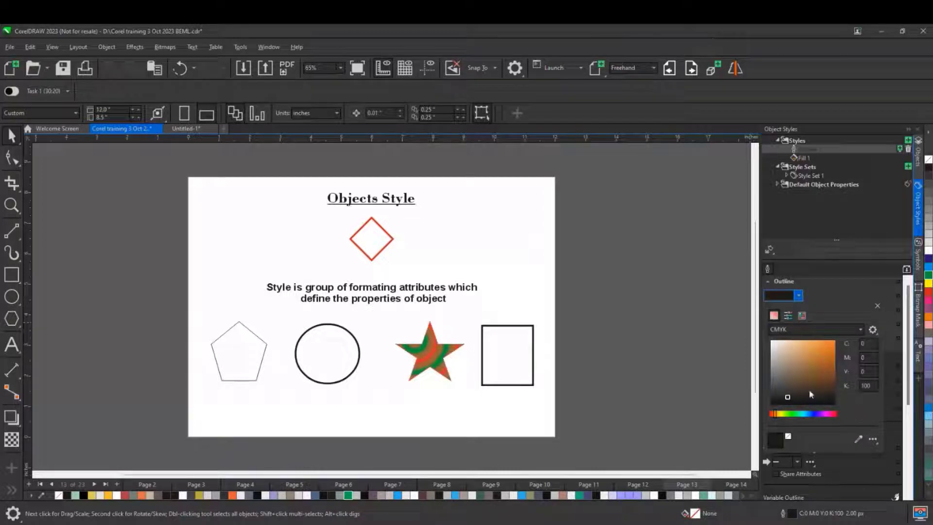
pyautogui.click(797, 414)
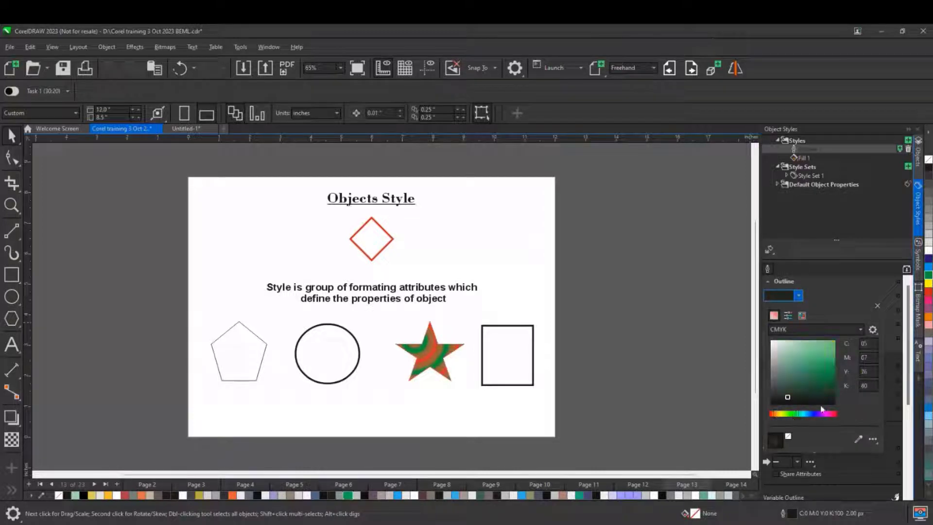
pyautogui.click(815, 384)
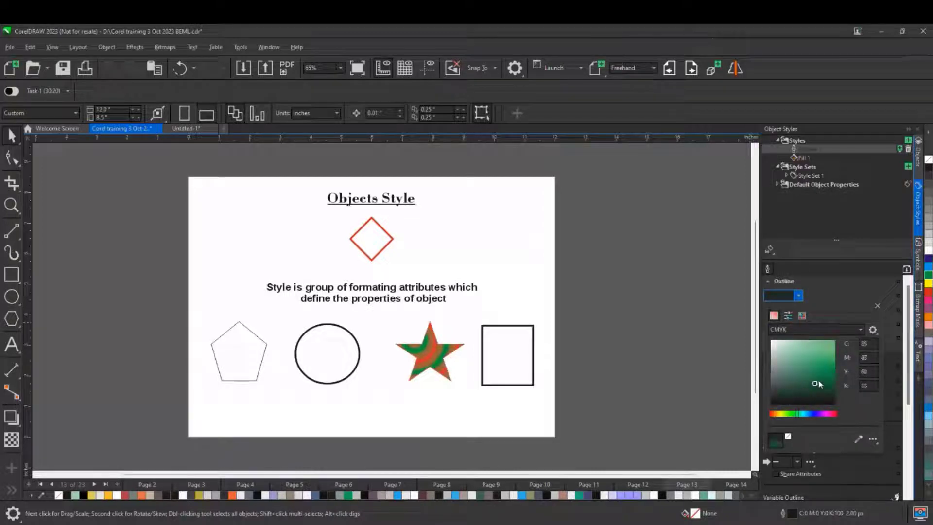
pyautogui.click(837, 301)
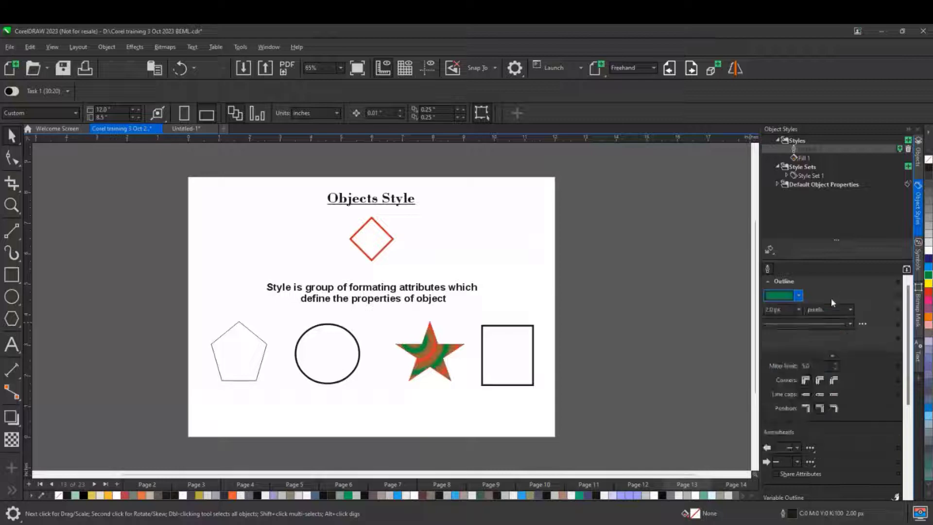
# Step: Give the green outline style a dashed line style
pyautogui.click(849, 324)
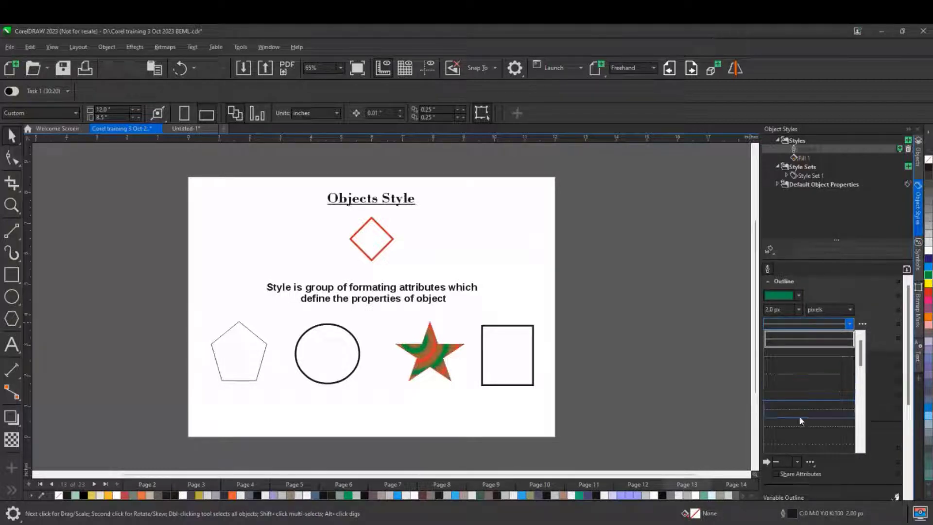
pyautogui.moveTo(861, 357); pyautogui.dragTo(863, 377)
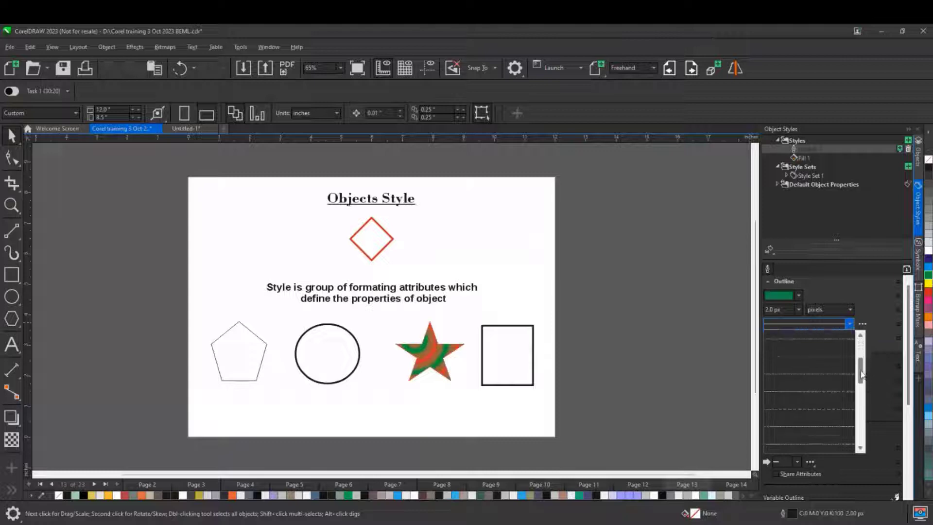
pyautogui.click(793, 397)
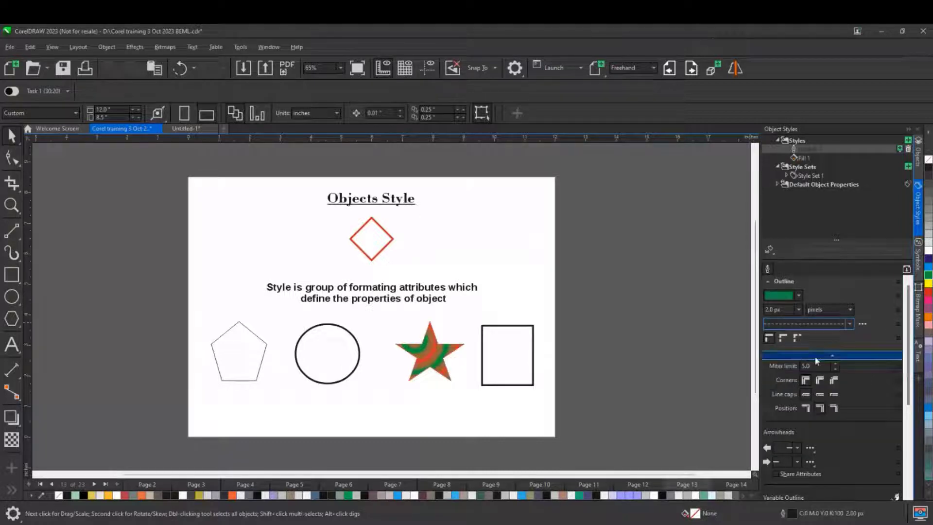
# Step: Set the width of the Outline 1 style to 5.0 px
pyautogui.click(799, 310)
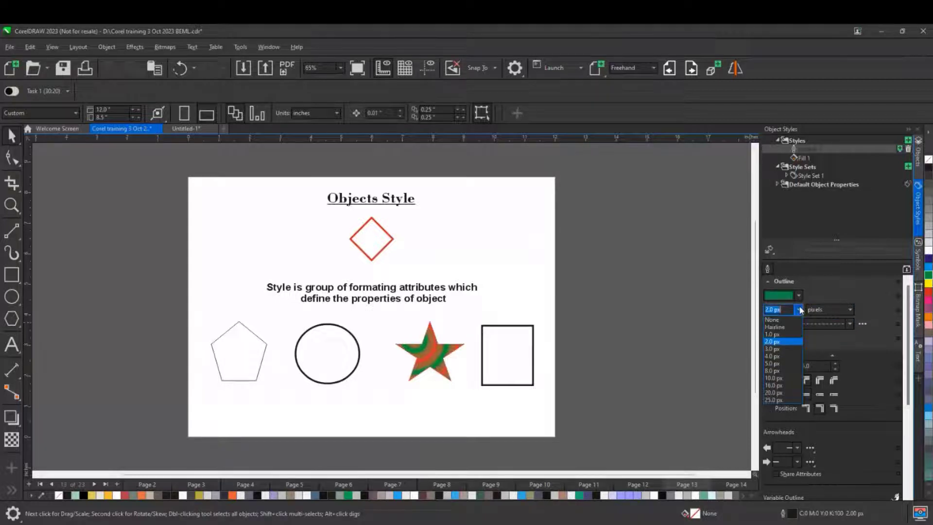
pyautogui.click(772, 363)
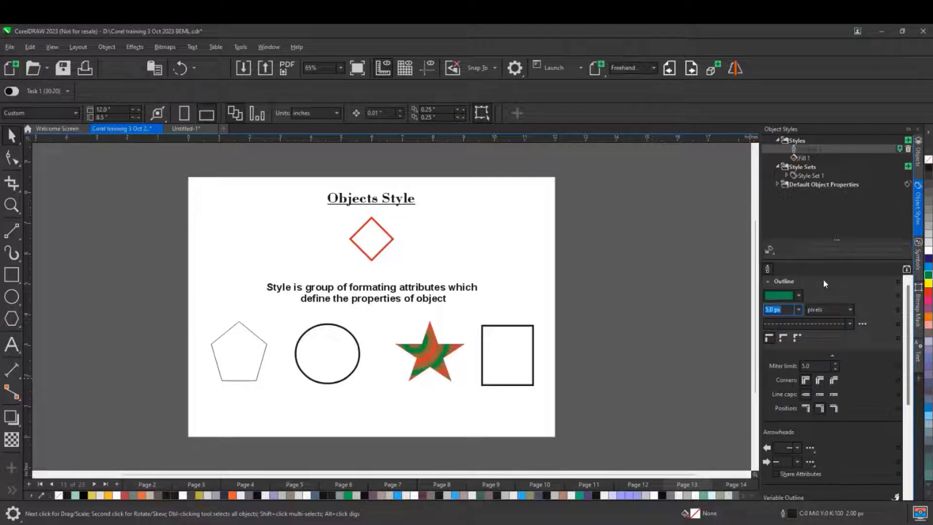
# Step: Give the Fill 1 style a fountain fill and add two color nodes, at 66% and 27% of the gradient
pyautogui.click(802, 158)
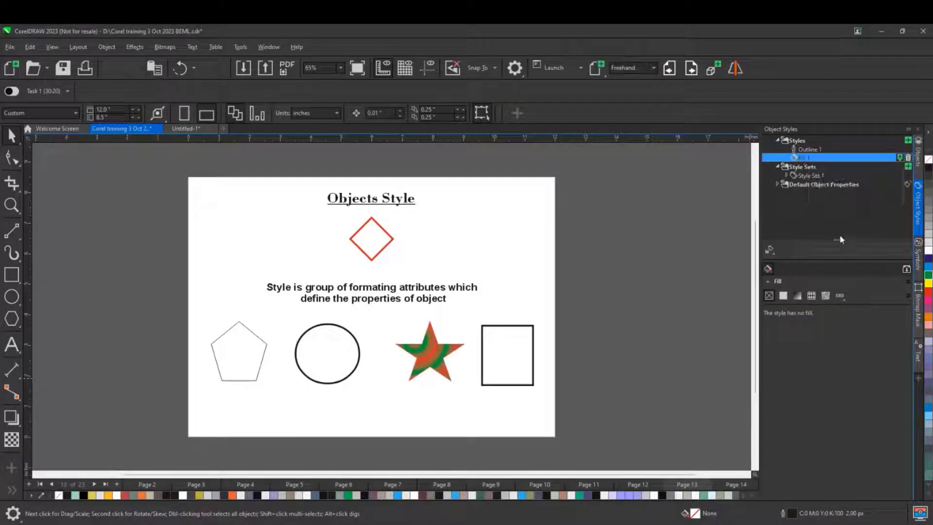
pyautogui.click(797, 297)
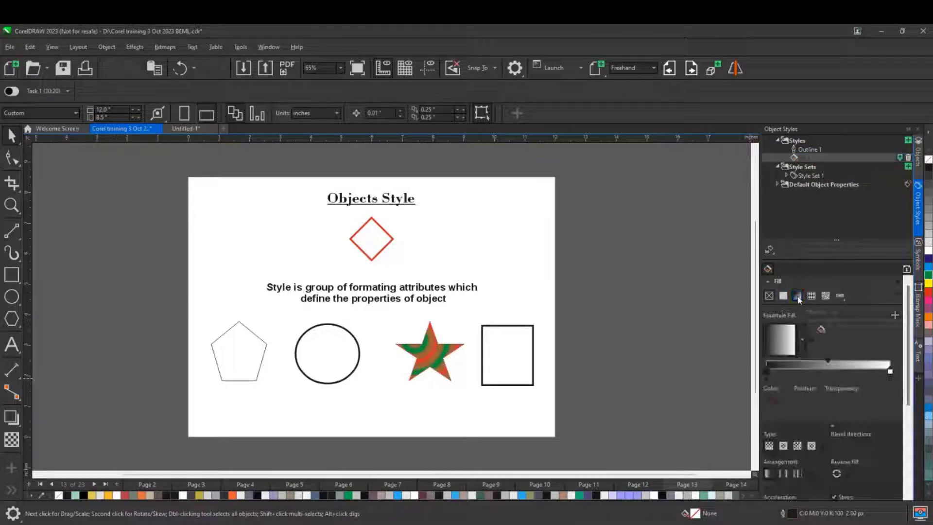
pyautogui.doubleClick(850, 366)
pyautogui.doubleClick(800, 366)
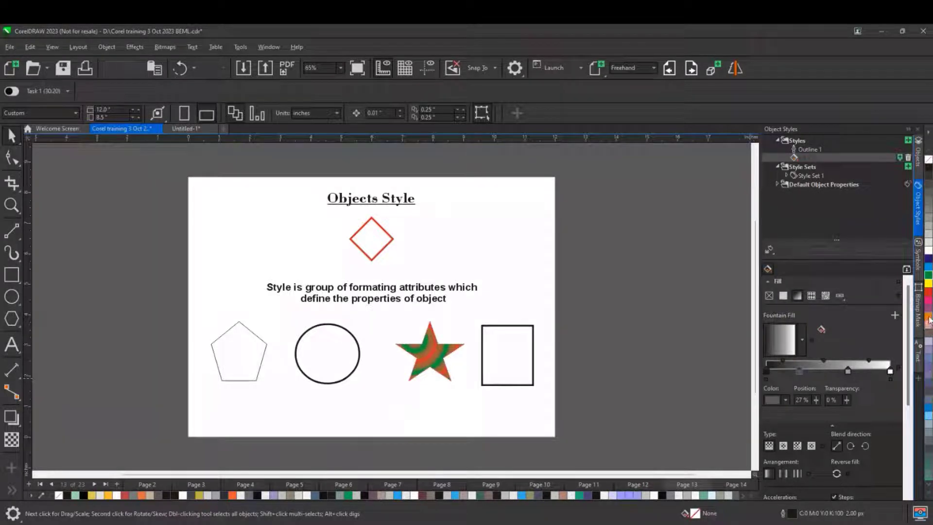
# Step: Color the fountain fill's end node red and its 66% node orange
pyautogui.click(891, 374)
pyautogui.click(786, 400)
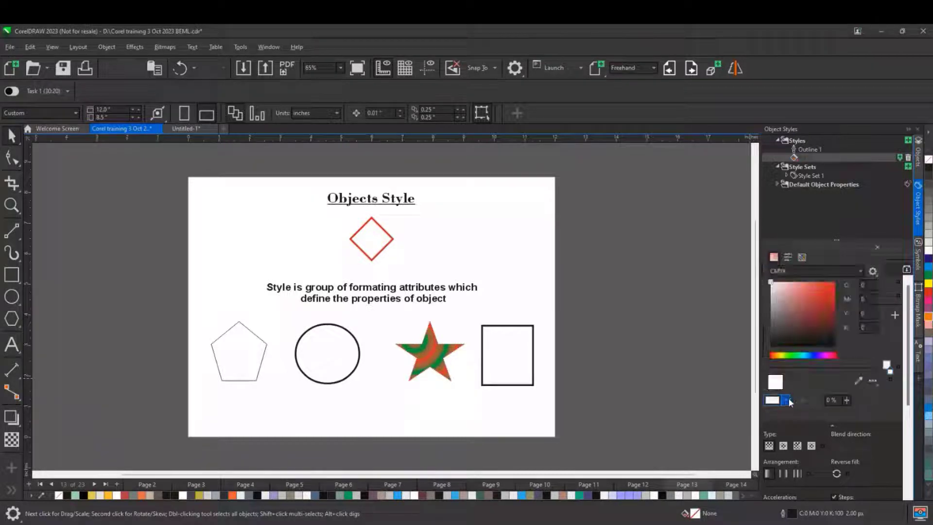
pyautogui.click(831, 292)
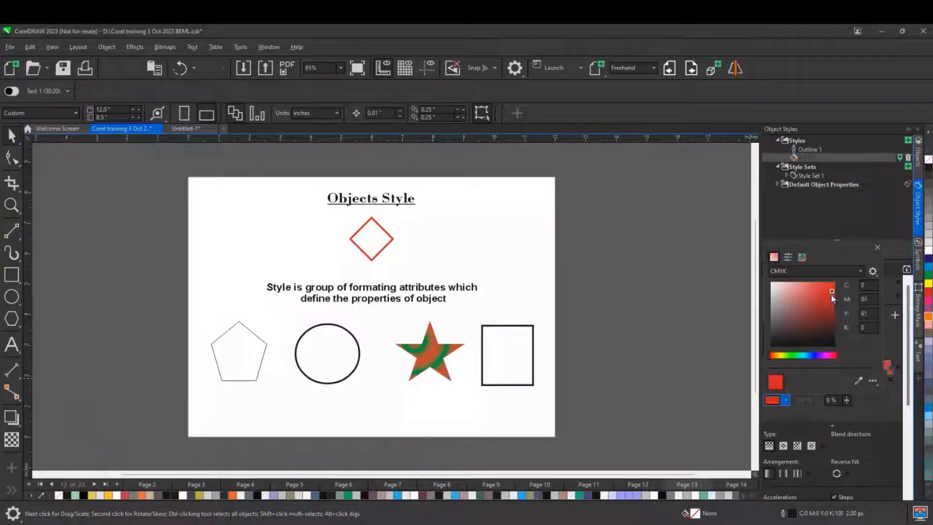
pyautogui.click(886, 407)
pyautogui.click(848, 372)
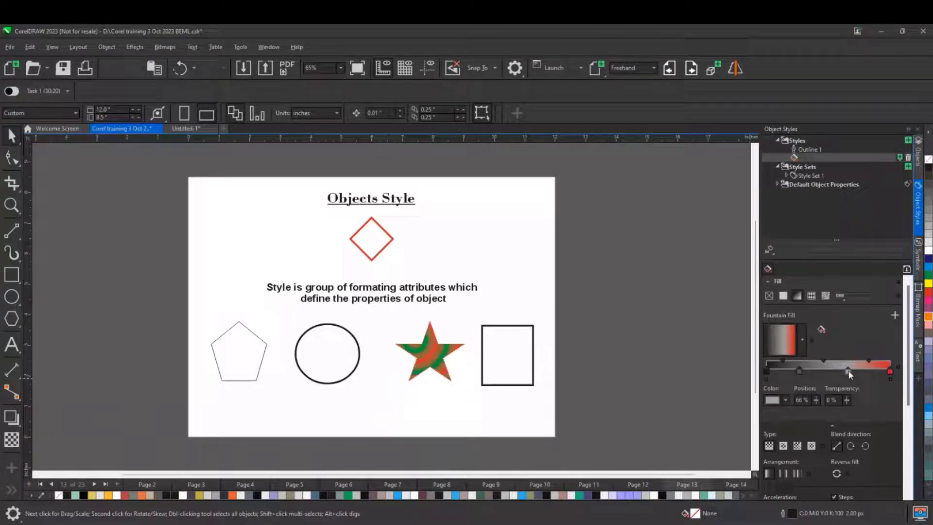
pyautogui.click(785, 400)
pyautogui.click(828, 291)
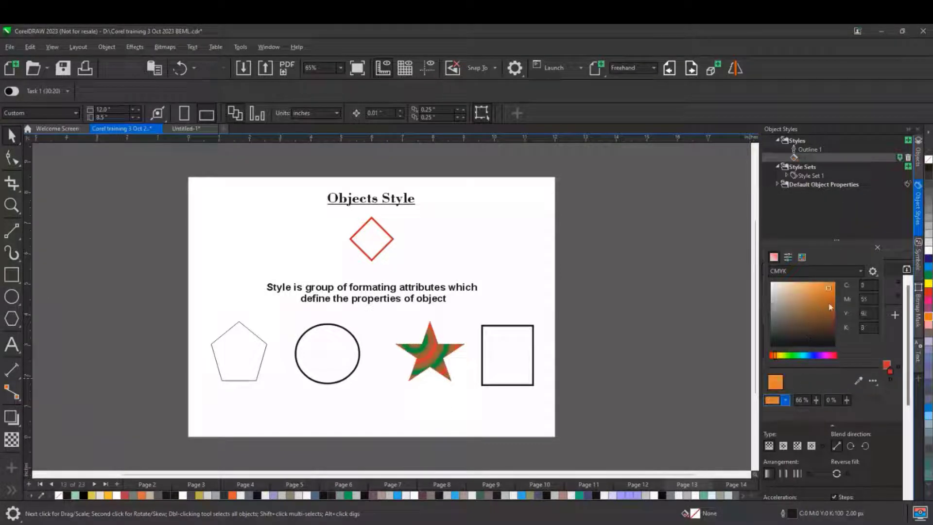
pyautogui.click(873, 411)
# Step: Color the fountain fill's 27% node green
pyautogui.click(799, 371)
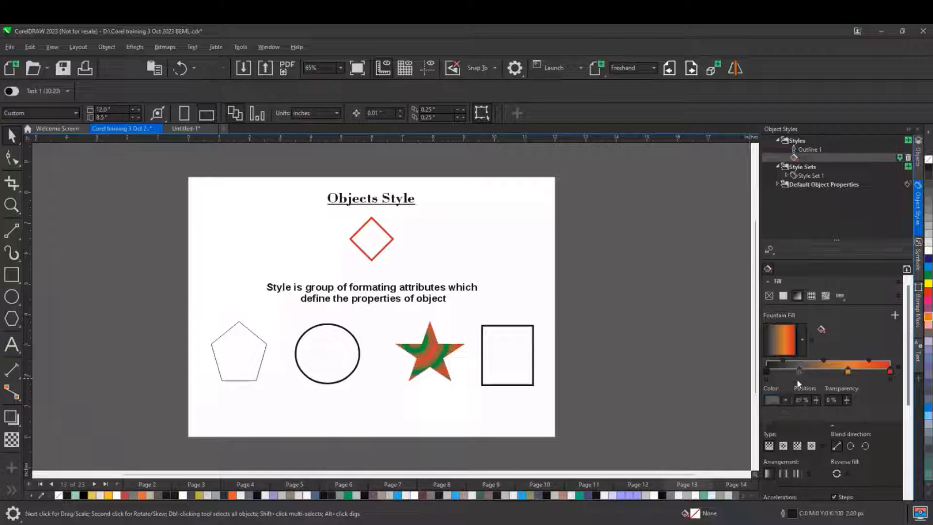
pyautogui.click(785, 399)
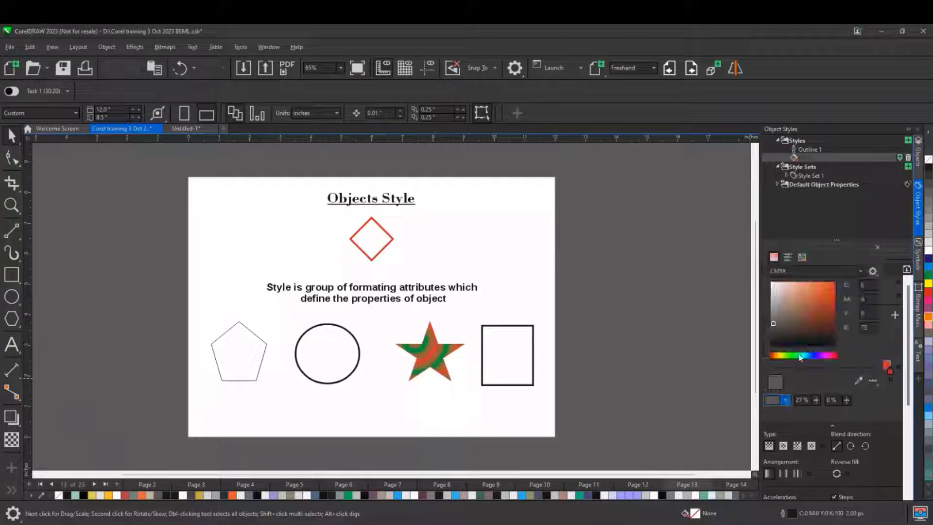
pyautogui.click(795, 355)
pyautogui.click(830, 299)
pyautogui.click(809, 392)
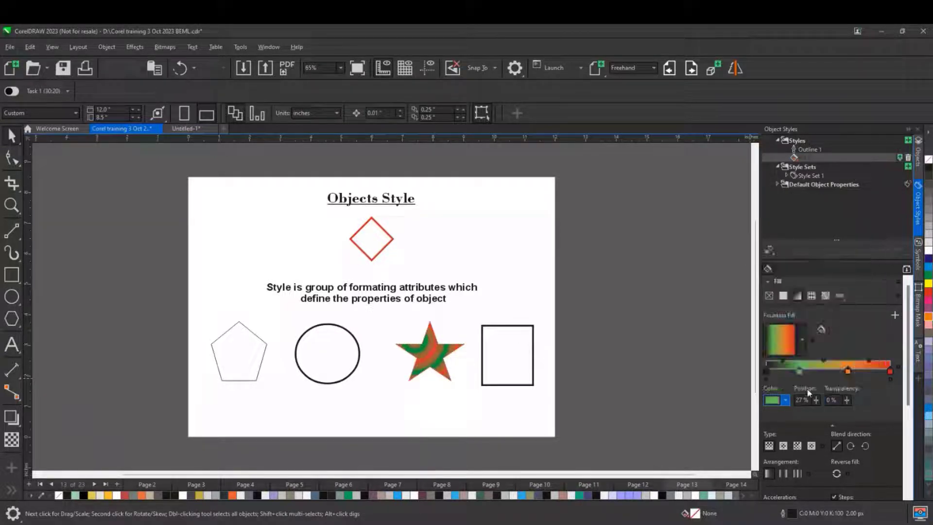
# Step: Change the fountain fill's black start node to blue
pyautogui.click(767, 370)
pyautogui.click(785, 400)
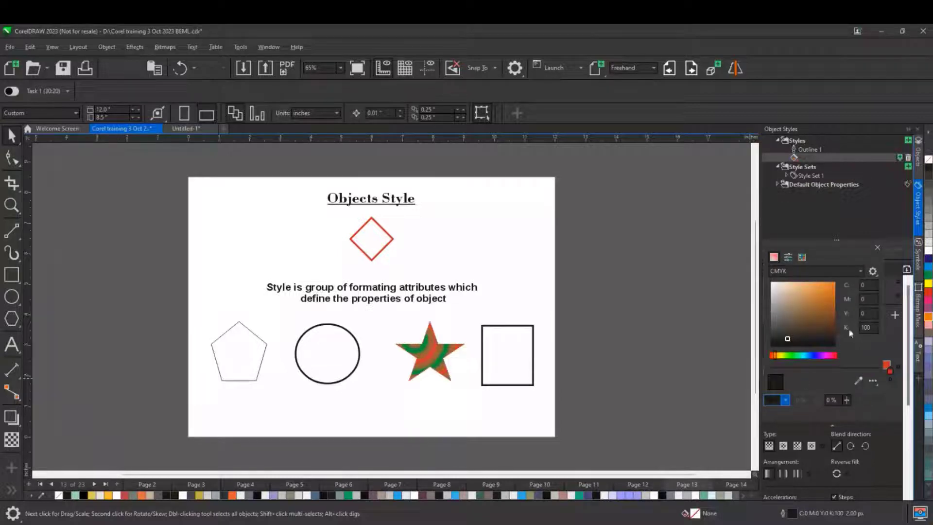
pyautogui.click(827, 285)
pyautogui.click(809, 355)
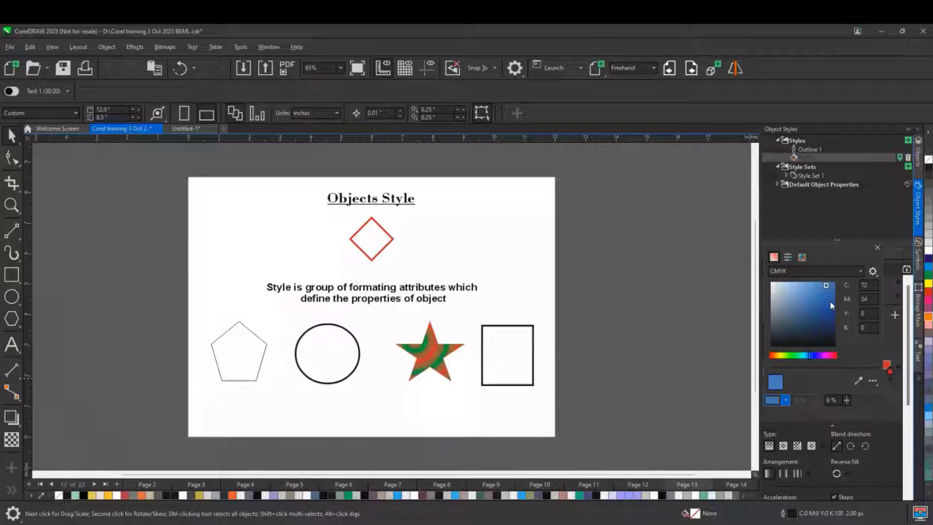
pyautogui.click(802, 257)
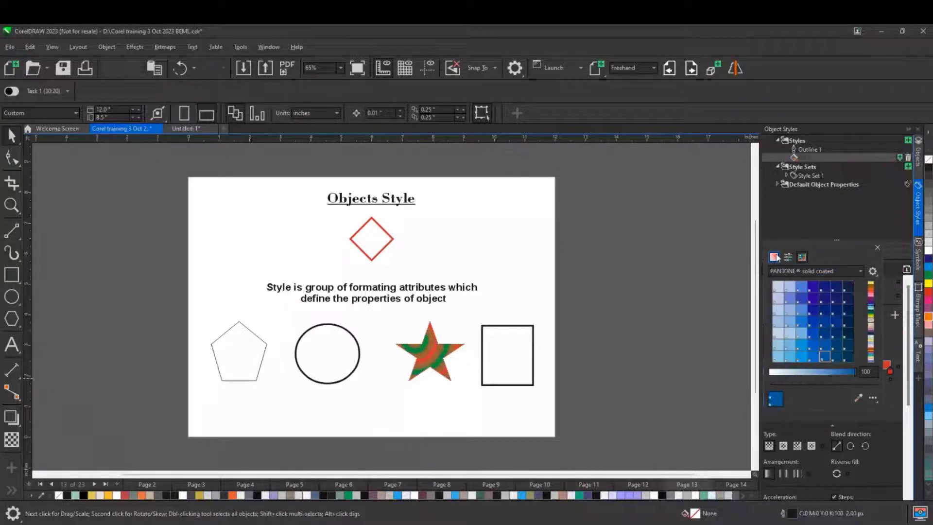
pyautogui.click(775, 255)
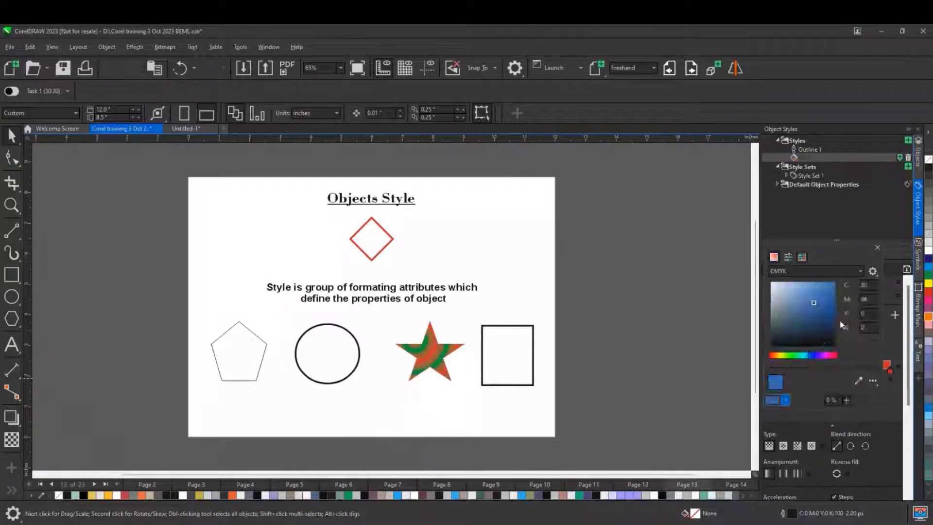
pyautogui.click(859, 223)
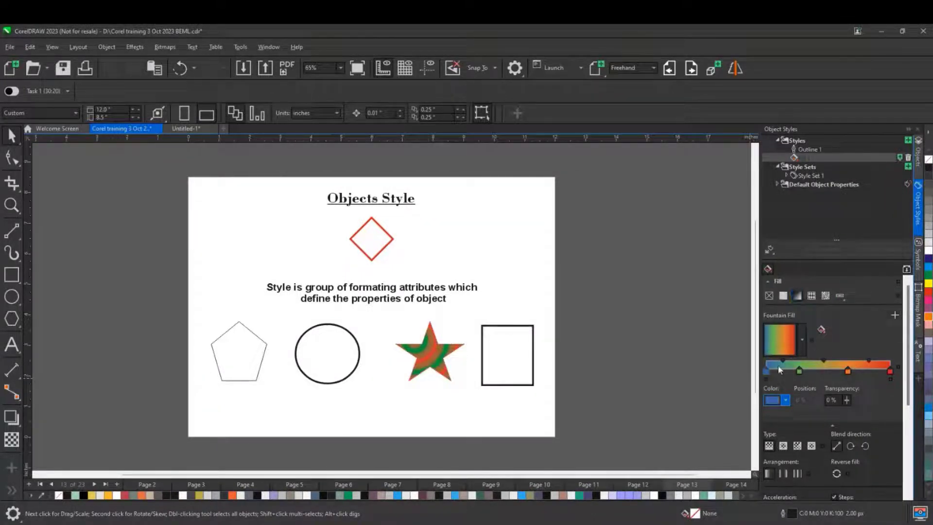
# Step: Change the Fill 1 style's fountain type to elliptical, keeping the custom gradient instead of a preset fill
pyautogui.click(801, 339)
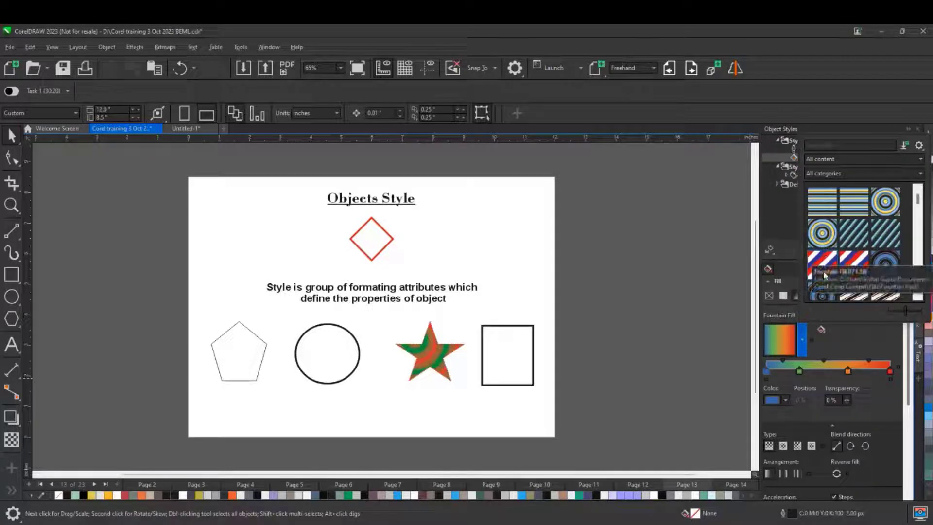
pyautogui.click(841, 345)
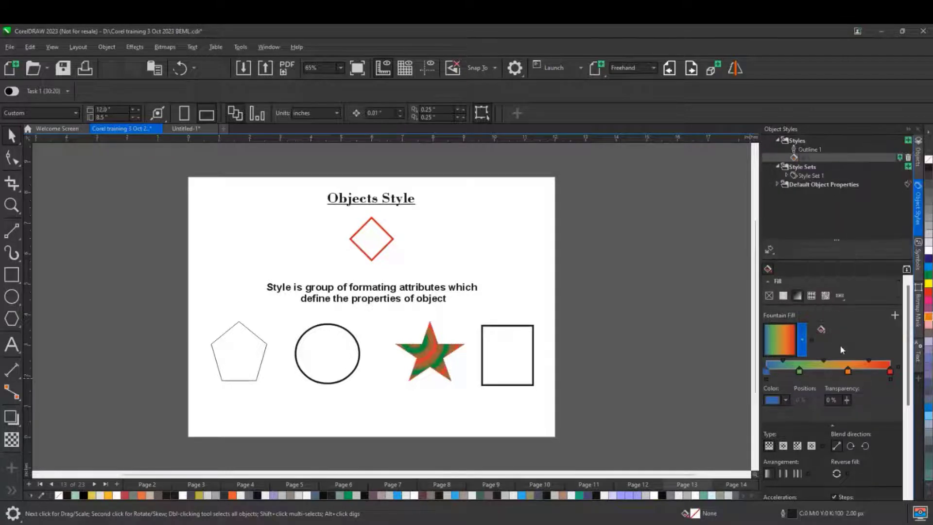
pyautogui.click(783, 445)
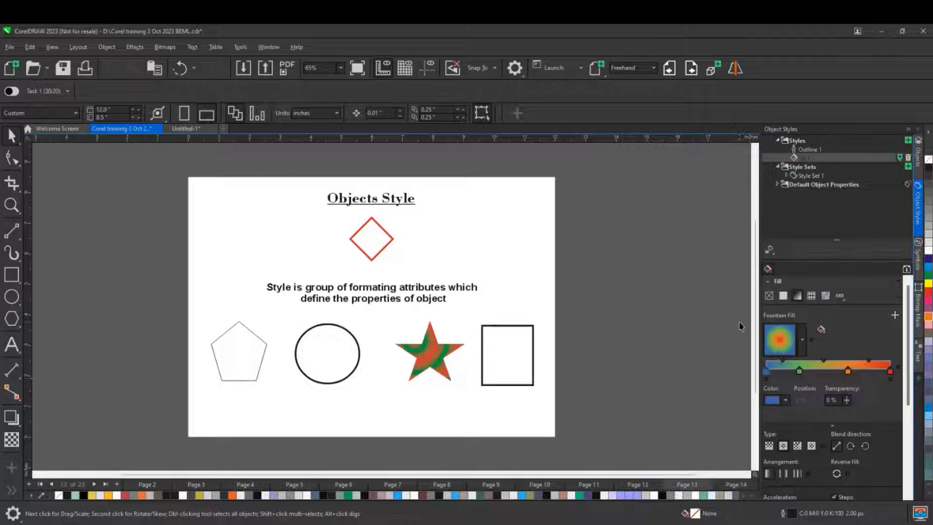
# Step: Apply the Fill 1 and Outline 1 styles to the circle
pyautogui.click(340, 346)
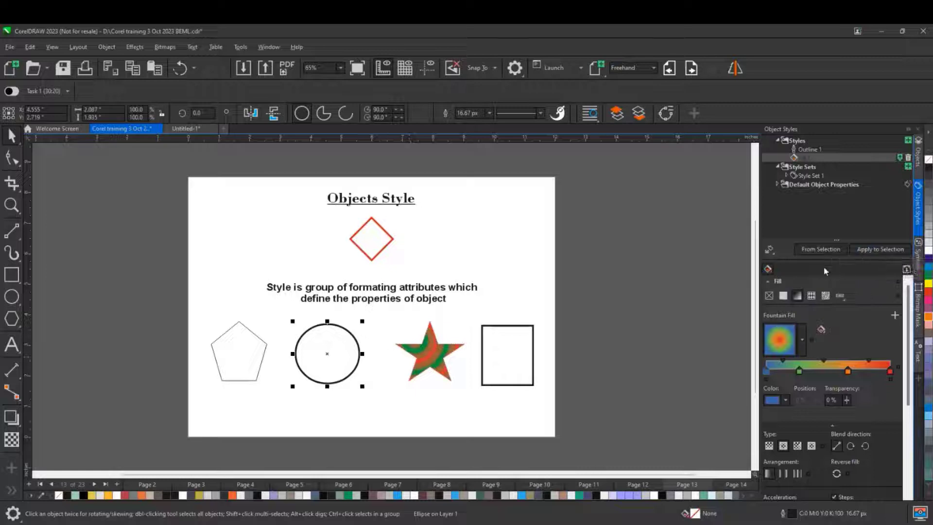
pyautogui.click(880, 250)
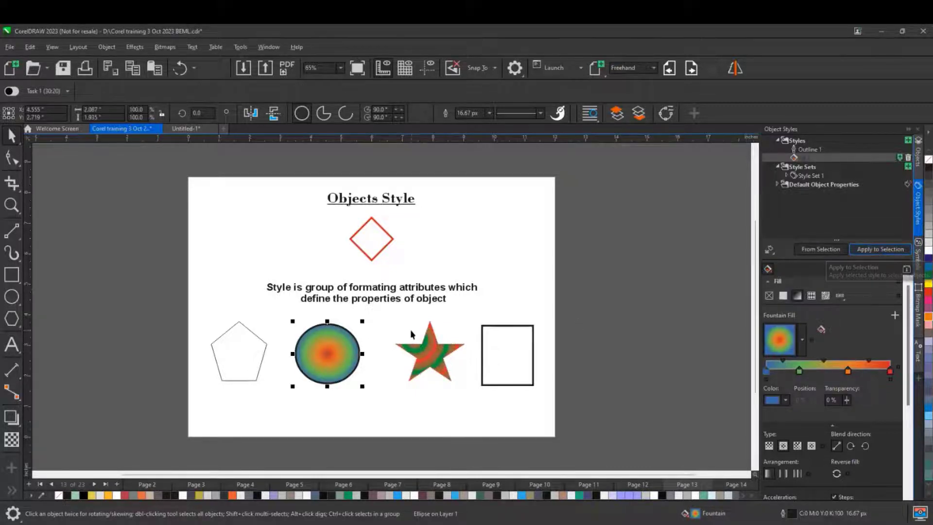
pyautogui.scroll(2, 312, 360)
pyautogui.scroll(2, 312, 359)
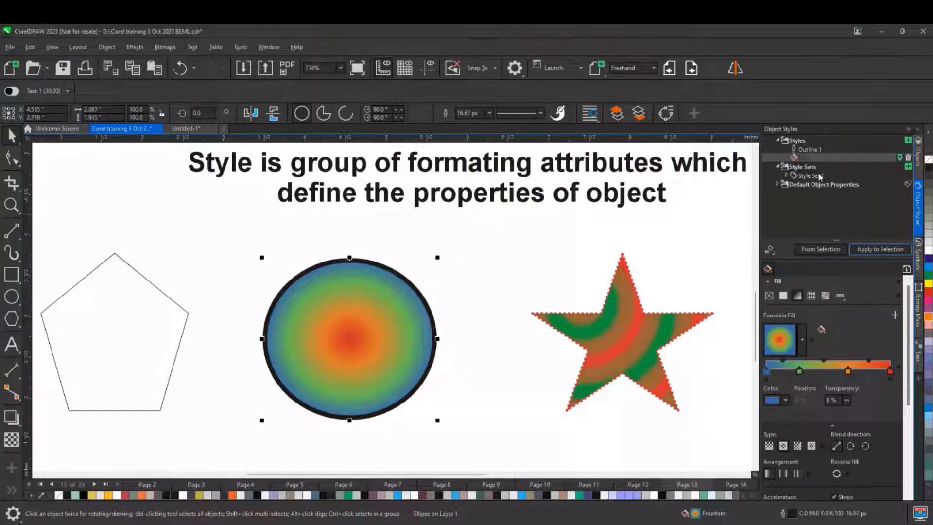
pyautogui.click(810, 150)
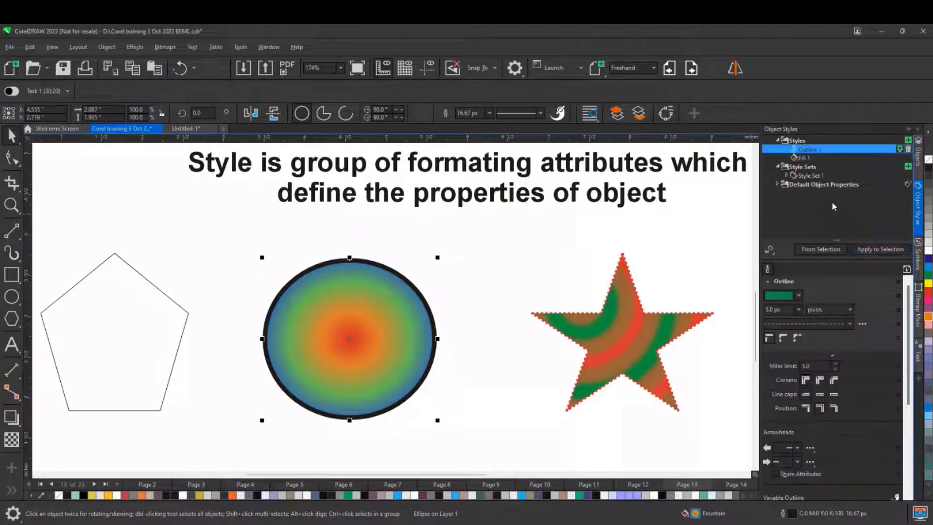
pyautogui.click(863, 250)
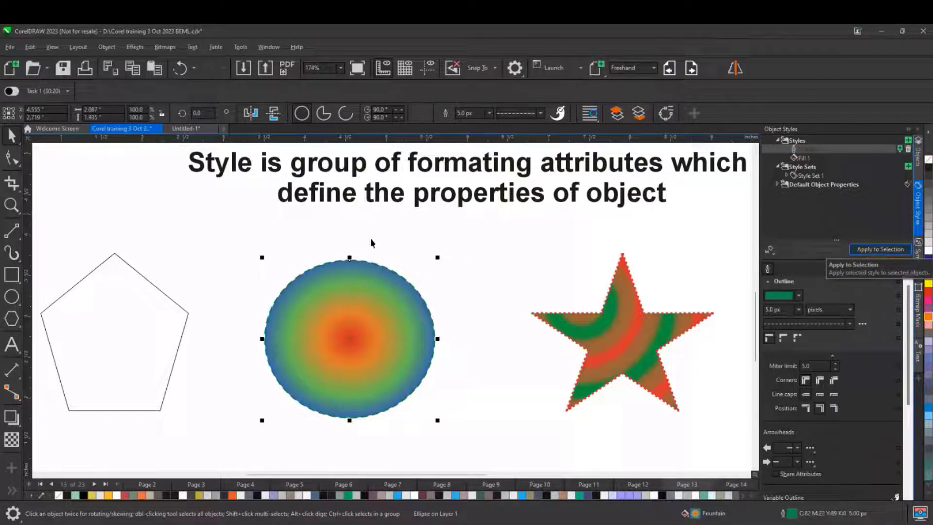
# Step: Set the width of the Outline 1 style to 10.0 px while it is applied to the circle
pyautogui.click(799, 310)
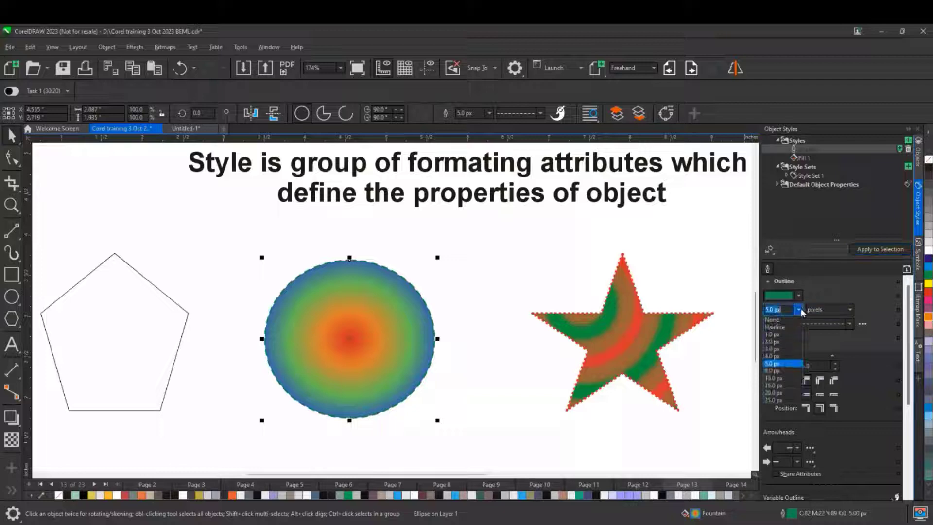
pyautogui.click(778, 378)
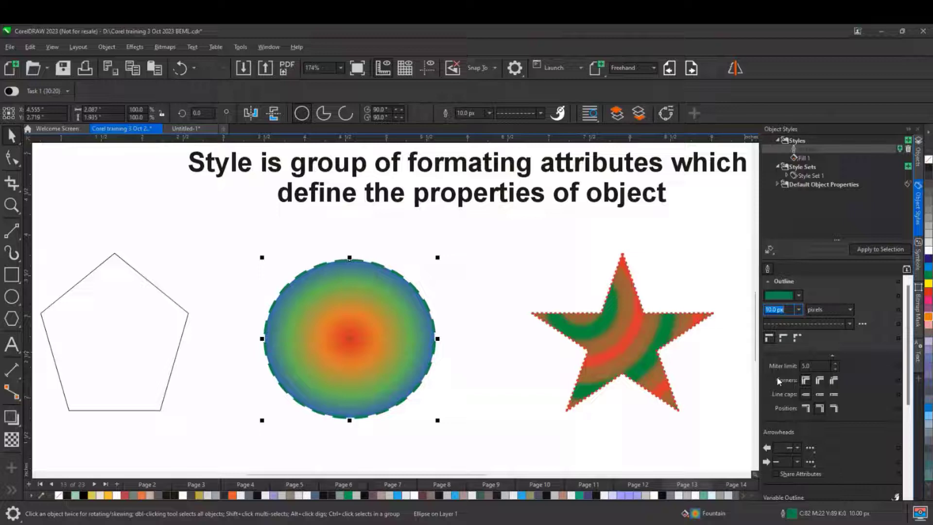
pyautogui.scroll(-4, 462, 337)
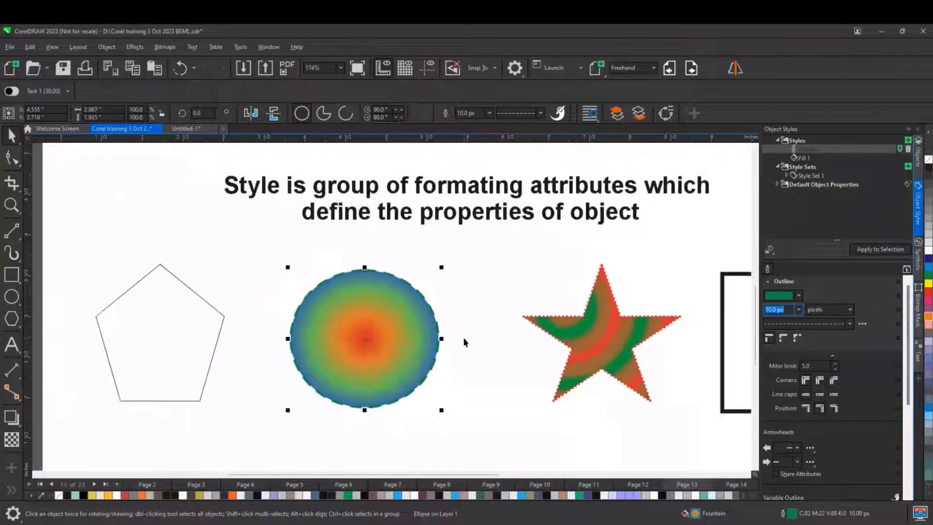
pyautogui.scroll(-1, 559, 321)
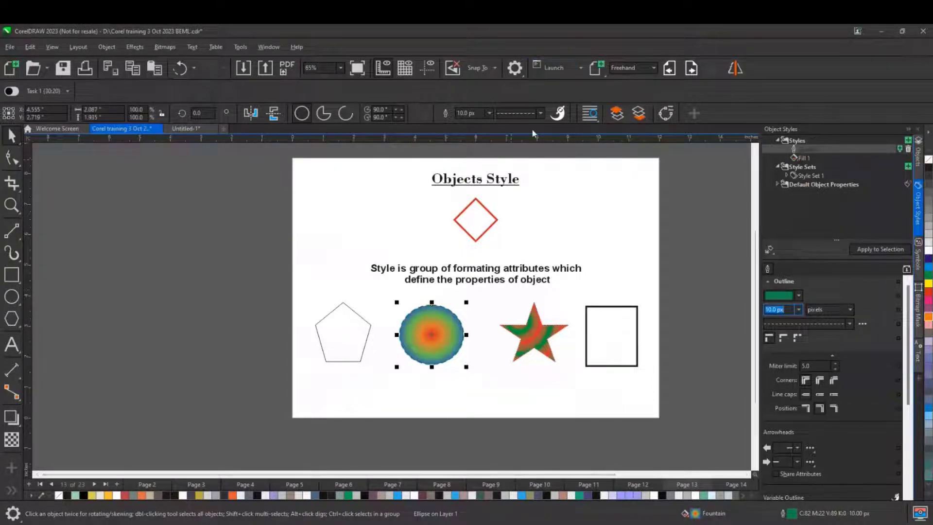
# Step: Apply the Outline 1 and Fill 1 styles to the pentagon
pyautogui.scroll(-1, 472, 258)
pyautogui.click(353, 318)
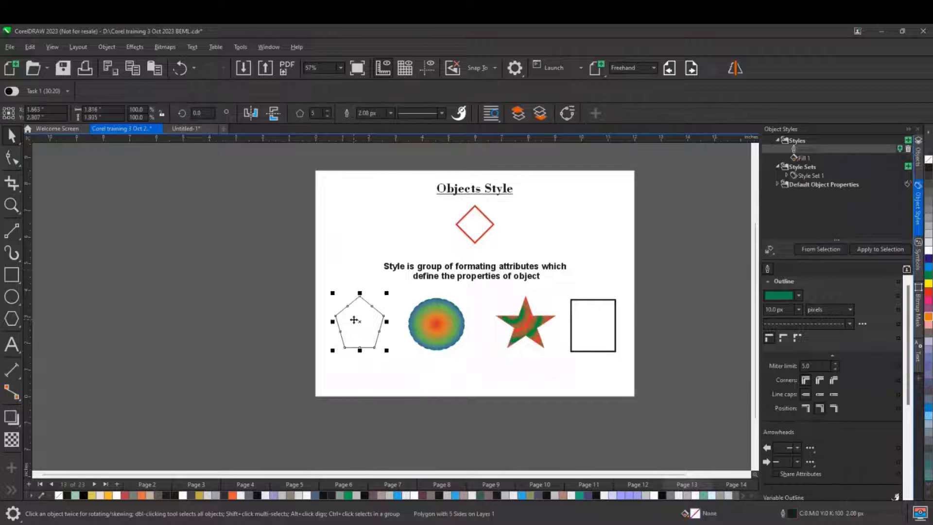
pyautogui.click(896, 253)
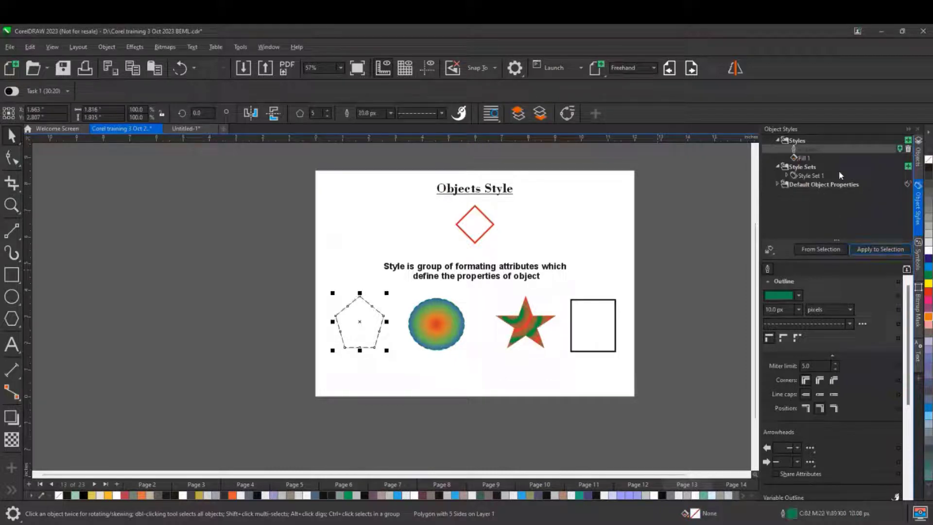
pyautogui.click(808, 158)
pyautogui.click(869, 249)
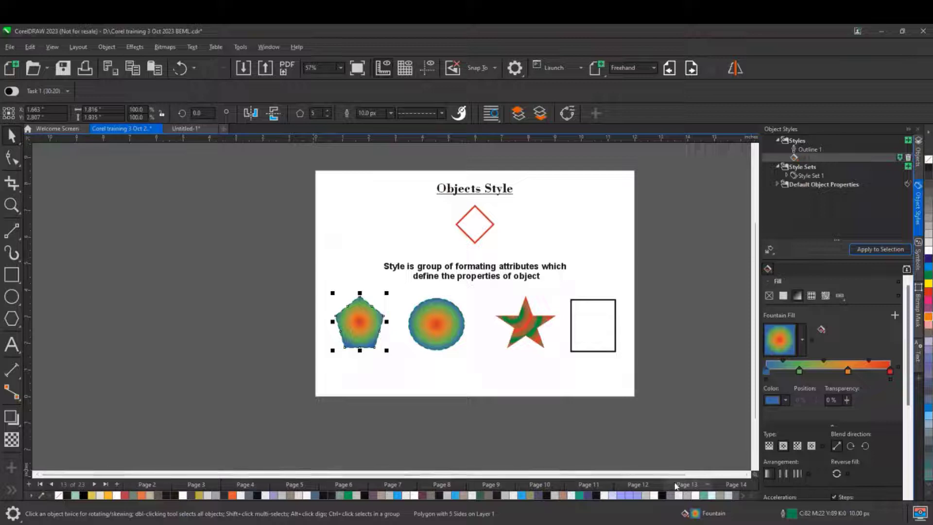
# Step: Apply the Fill 1 and Outline 1 styles to the tree trunk on page 12
pyautogui.click(637, 484)
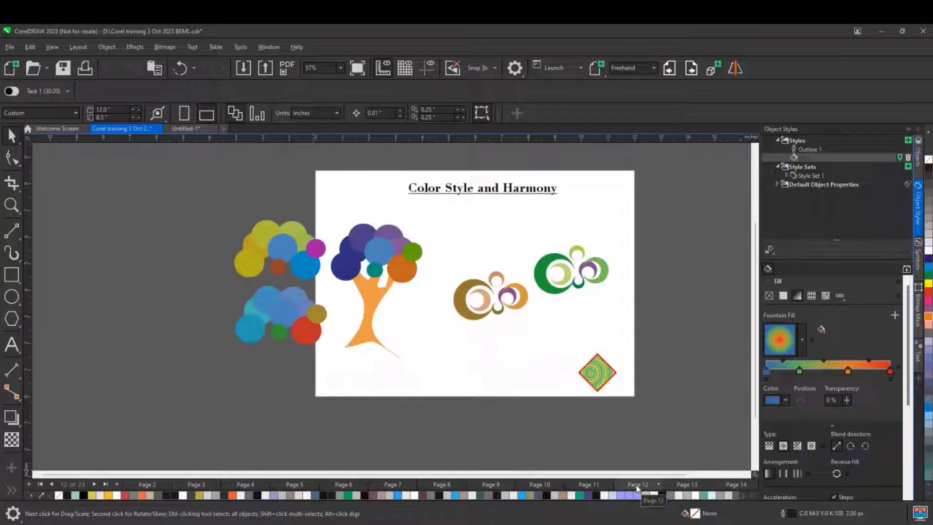
pyautogui.click(371, 295)
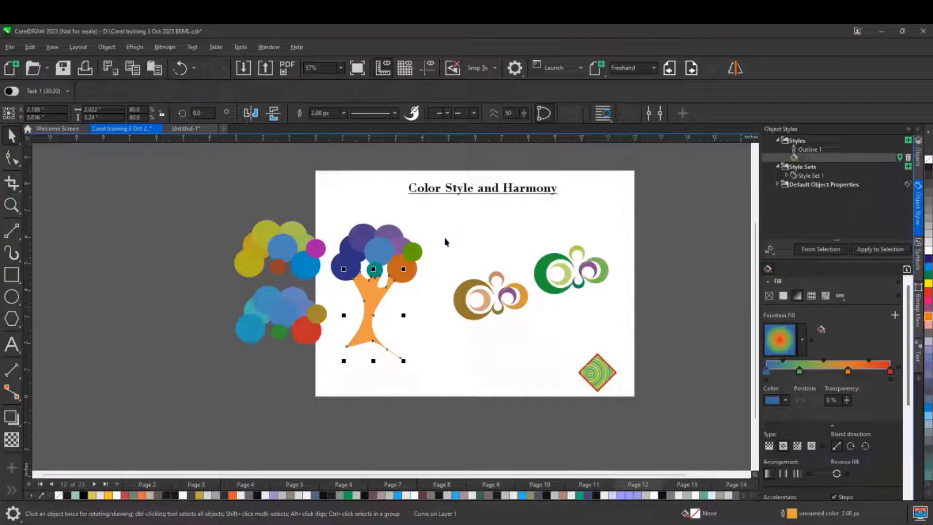
pyautogui.click(863, 249)
pyautogui.click(816, 151)
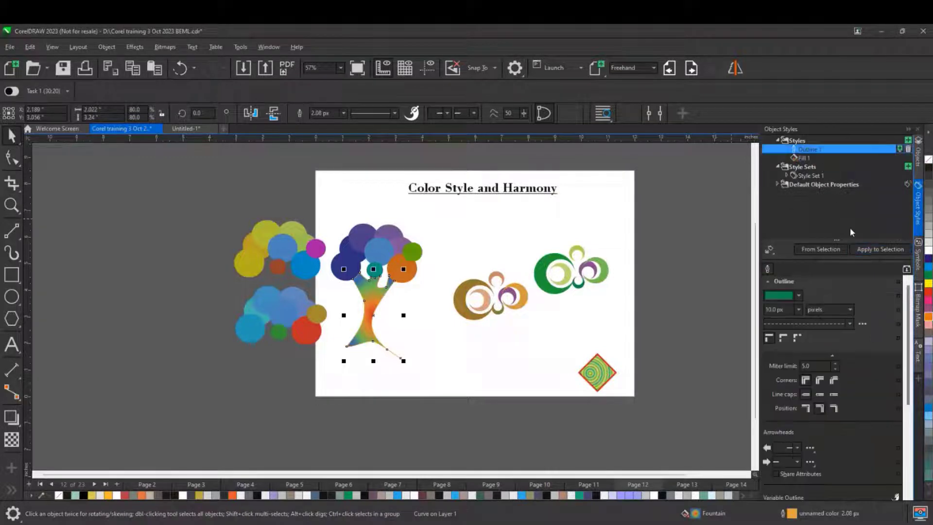
pyautogui.click(863, 251)
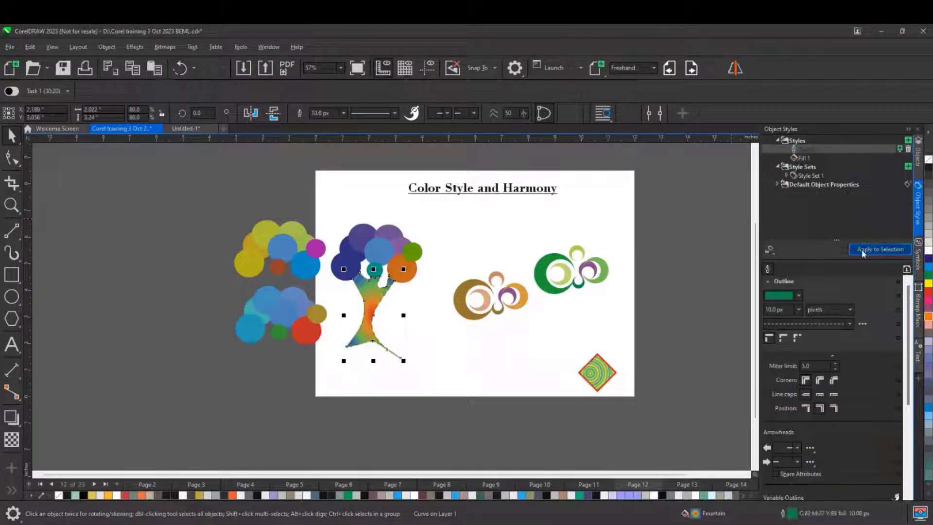
# Step: Draw a pentagon about 4.9 by 4.8 inches on page 11, beside the list of important tools
pyautogui.click(576, 483)
pyautogui.click(11, 318)
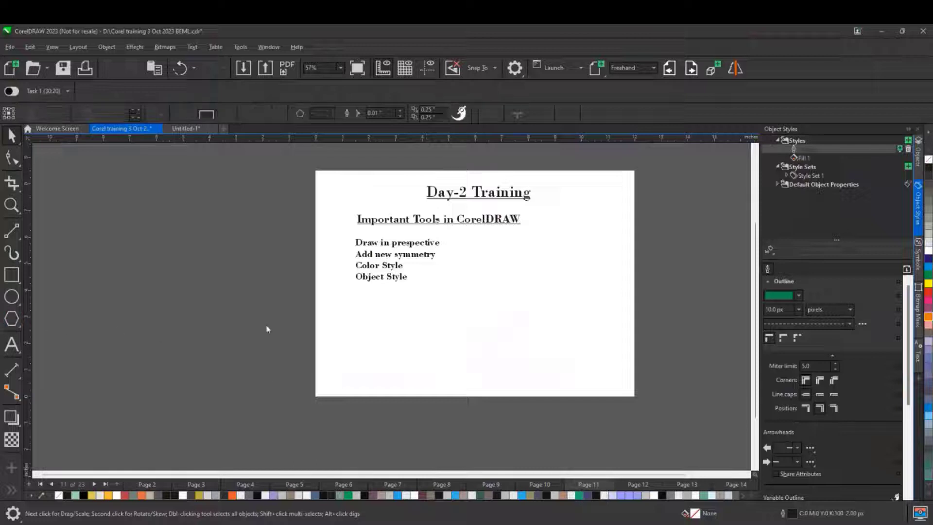
pyautogui.moveTo(478, 260); pyautogui.dragTo(614, 393)
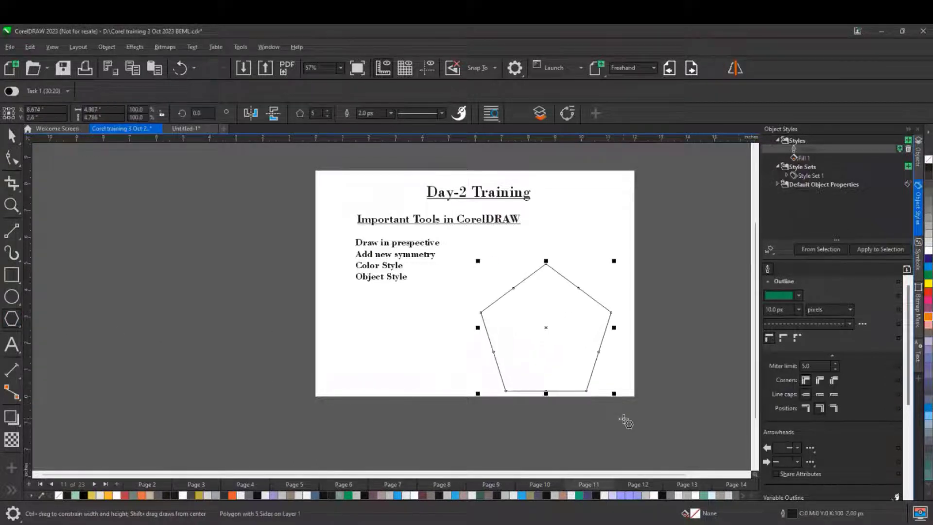
# Step: Apply the Outline 1 and Fill 1 styles to the new pentagon and inspect its edge up close
pyautogui.click(876, 249)
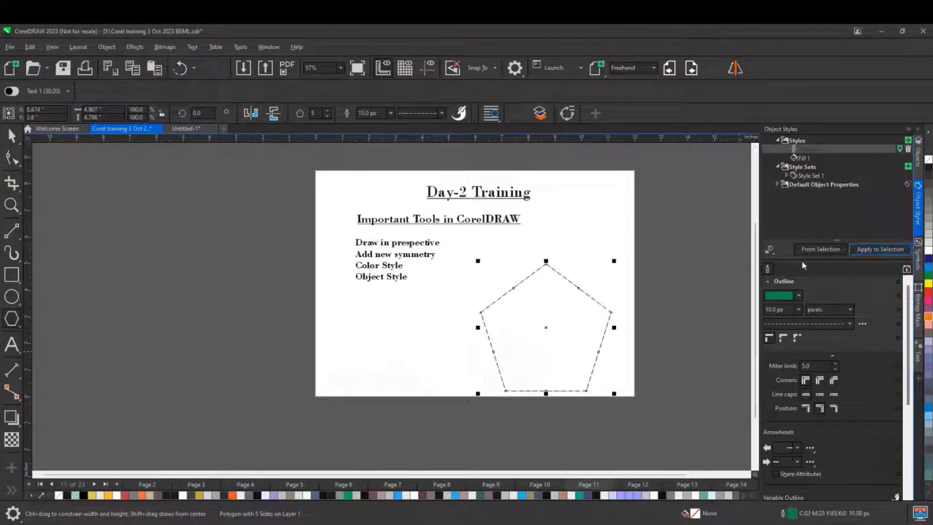
pyautogui.click(866, 250)
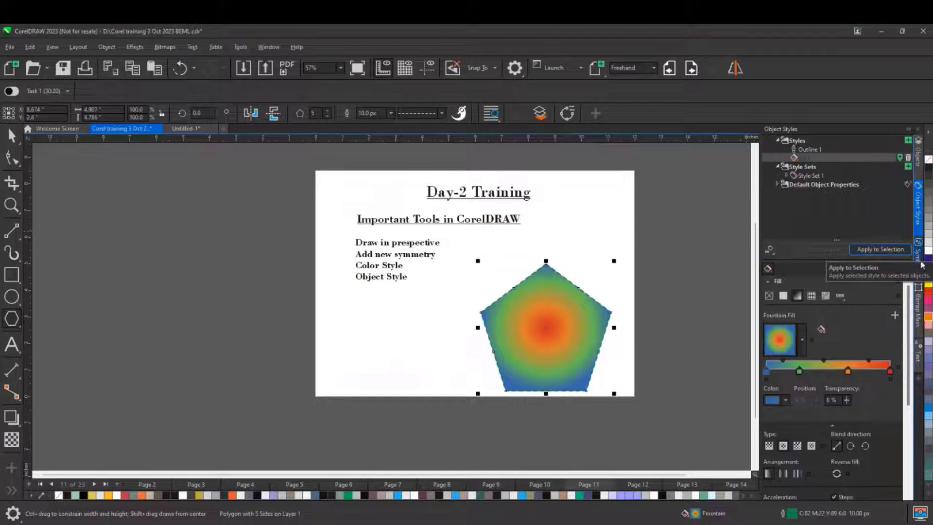
pyautogui.scroll(2, 494, 305)
pyautogui.scroll(2, 505, 307)
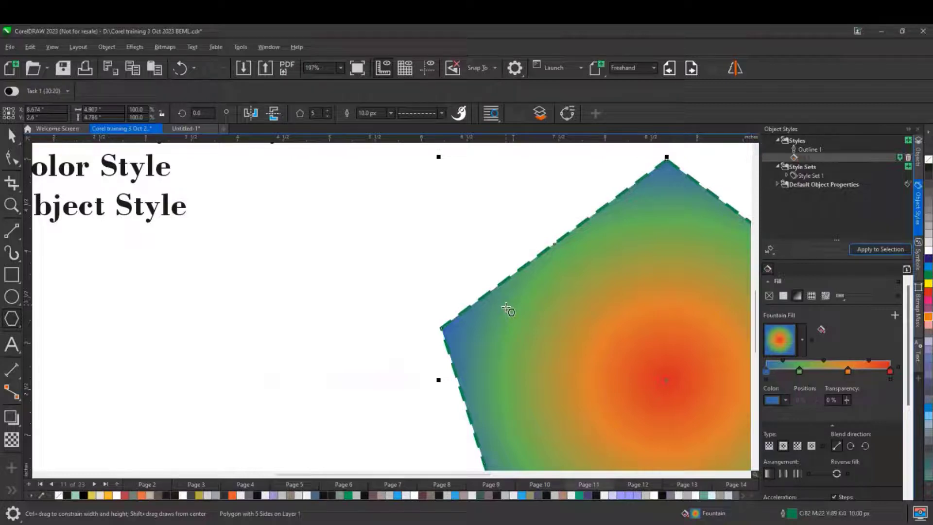
pyautogui.scroll(-3, 330, 287)
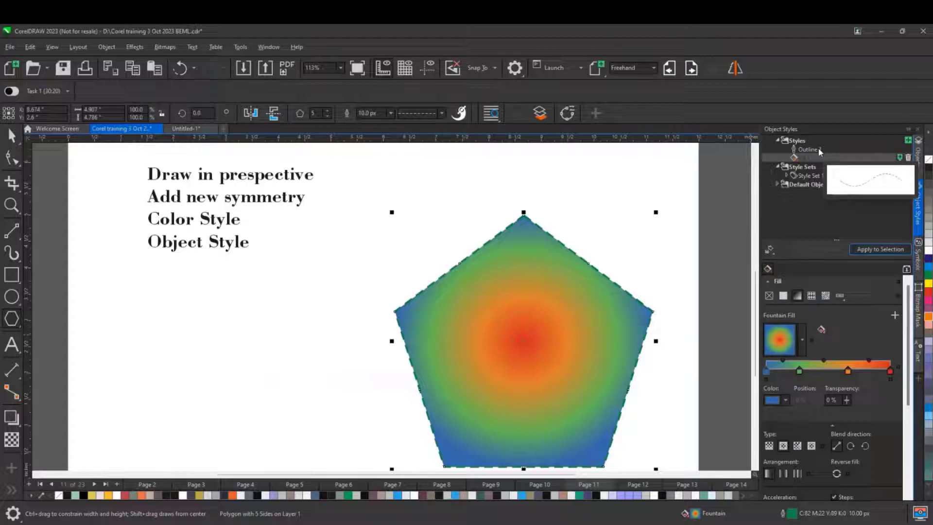
# Step: Change the Outline 1 style to a solid line with a width of 20.0 px
pyautogui.click(817, 148)
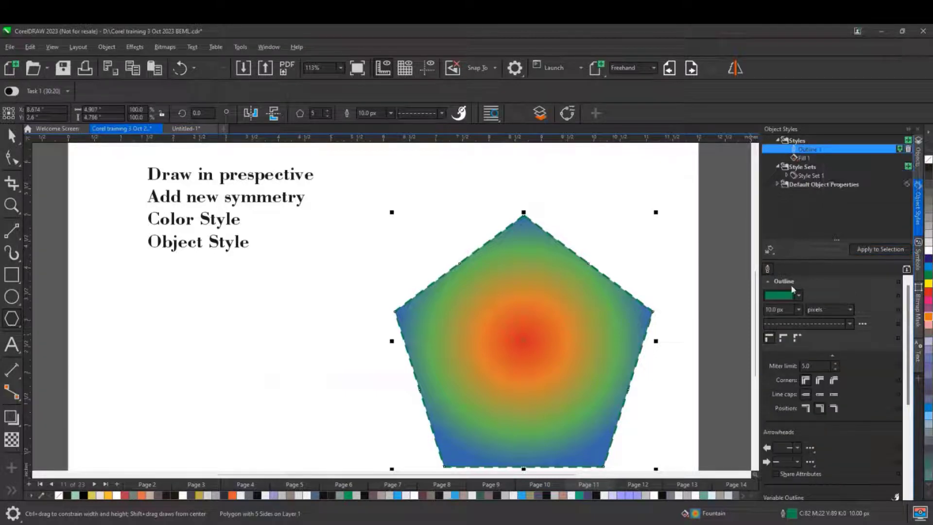
pyautogui.click(828, 323)
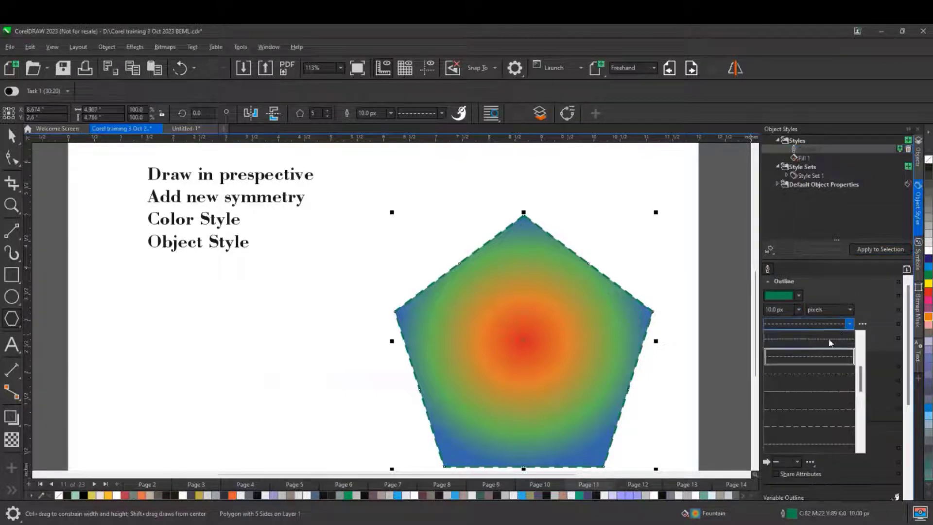
pyautogui.moveTo(863, 376); pyautogui.dragTo(865, 339)
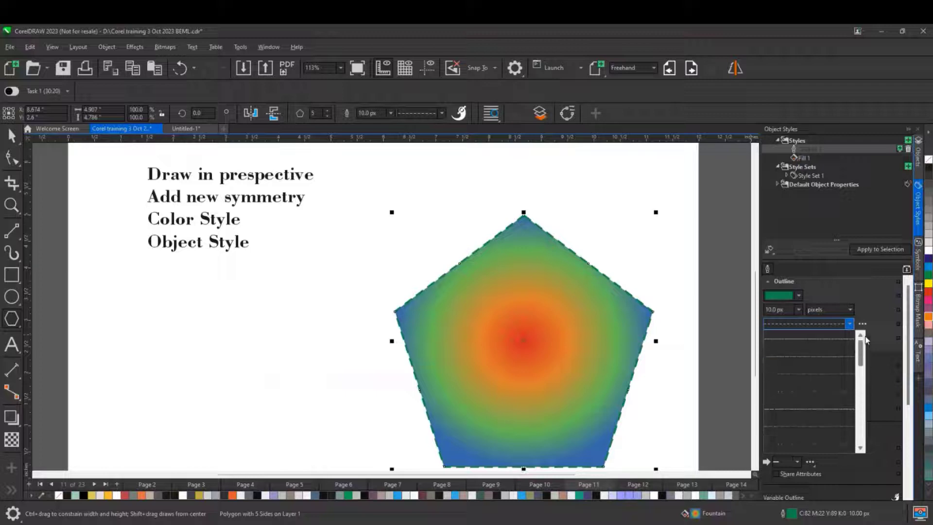
pyautogui.click(806, 344)
pyautogui.click(798, 309)
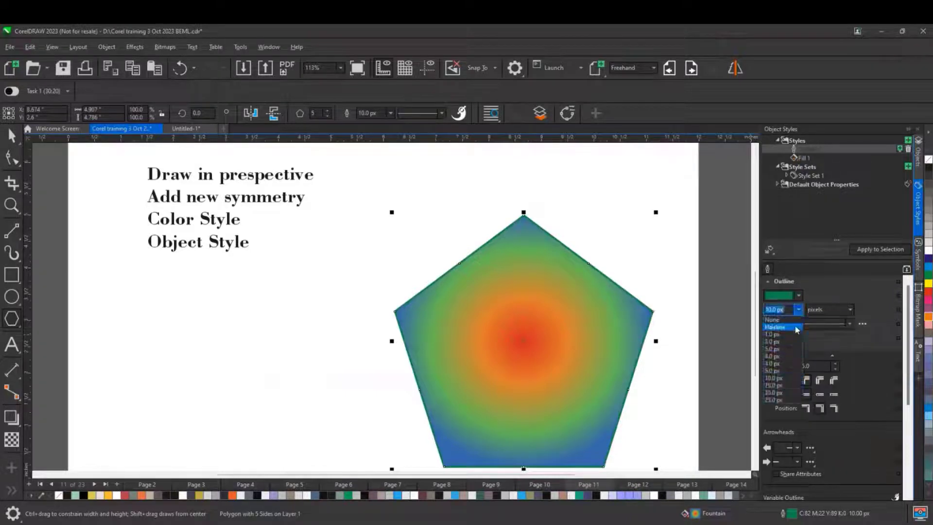
pyautogui.click(774, 391)
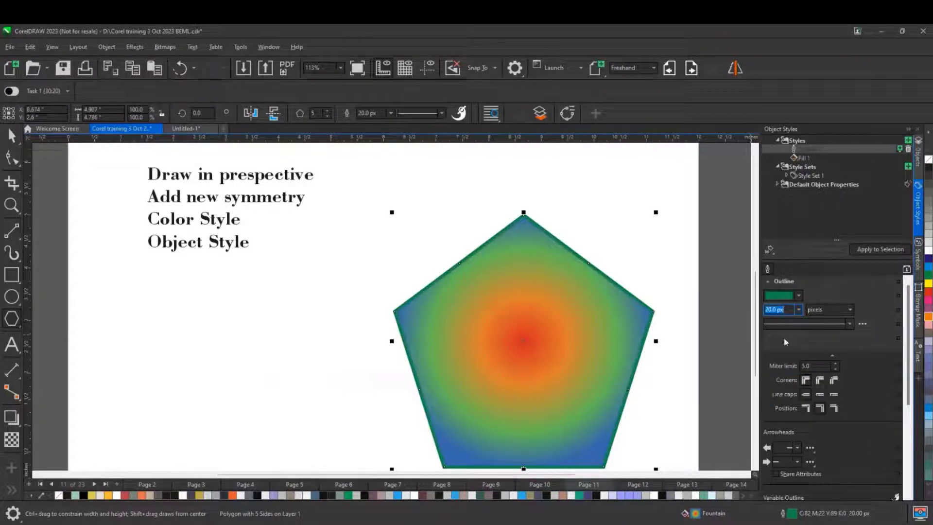
# Step: Set the colour of the Outline 1 style to dark blue
pyautogui.click(798, 295)
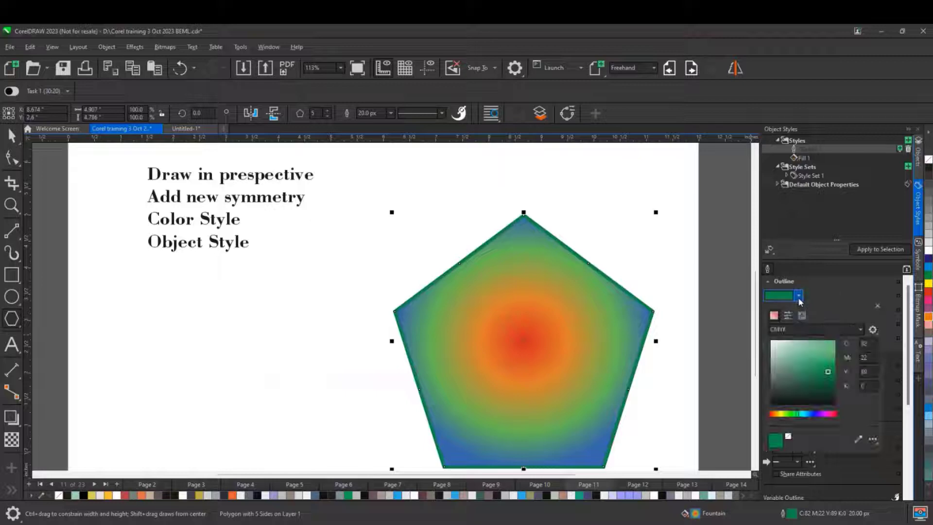
pyautogui.click(825, 413)
pyautogui.click(827, 363)
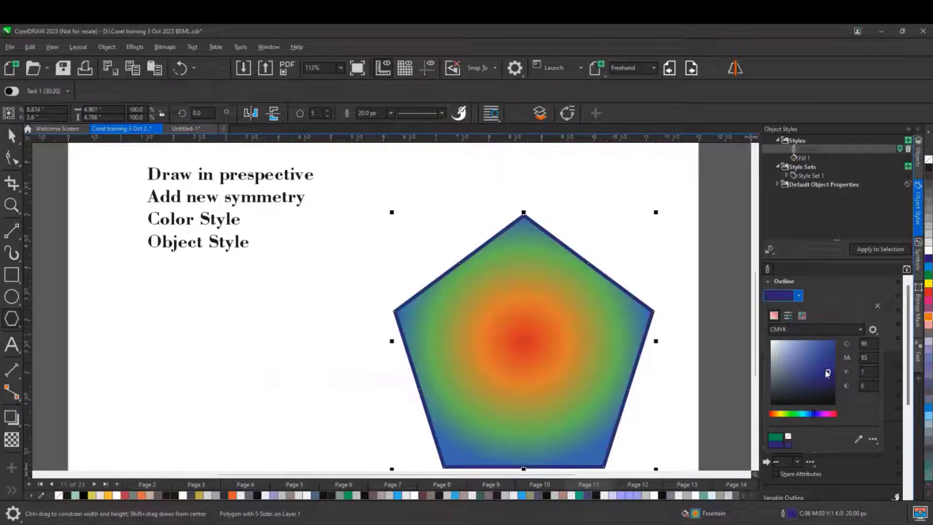
pyautogui.click(827, 287)
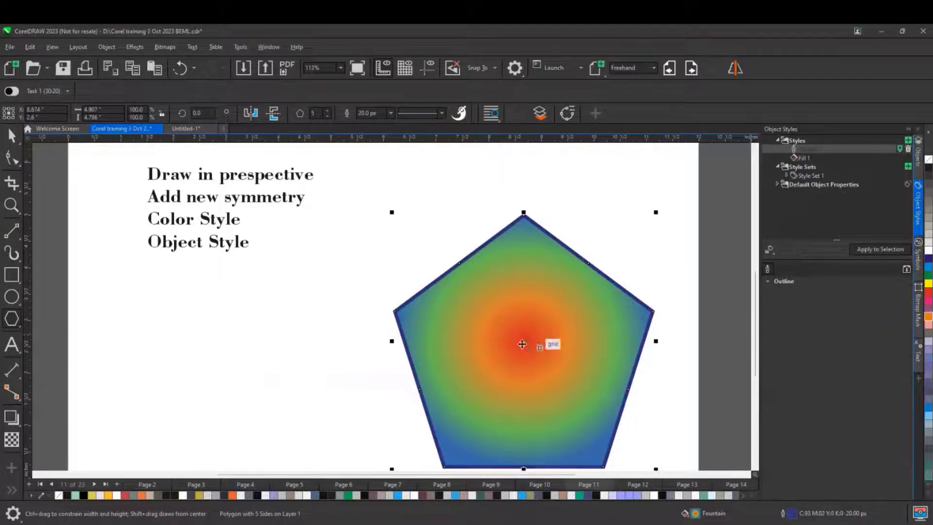
# Step: Check the shapes using the Outline 1 style on pages 12 and 13
pyautogui.scroll(-3, 474, 340)
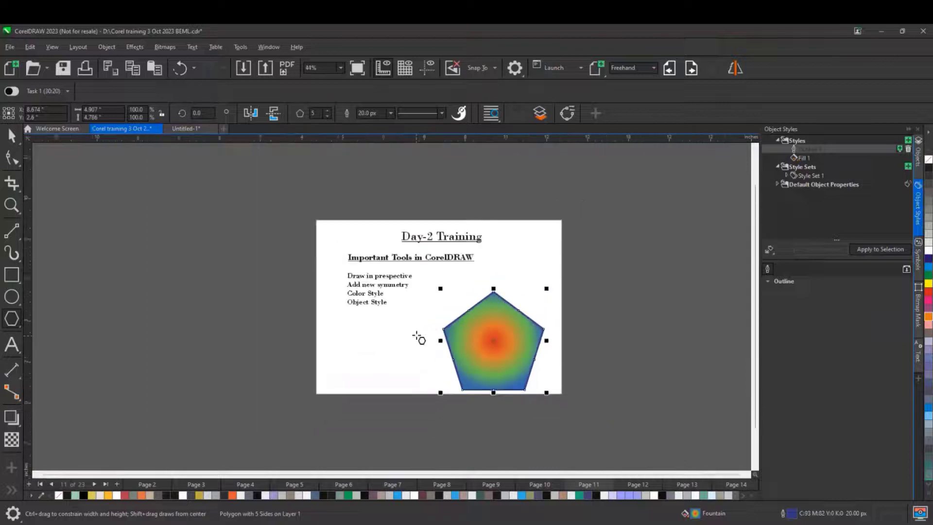
pyautogui.click(634, 484)
pyautogui.scroll(2, 374, 335)
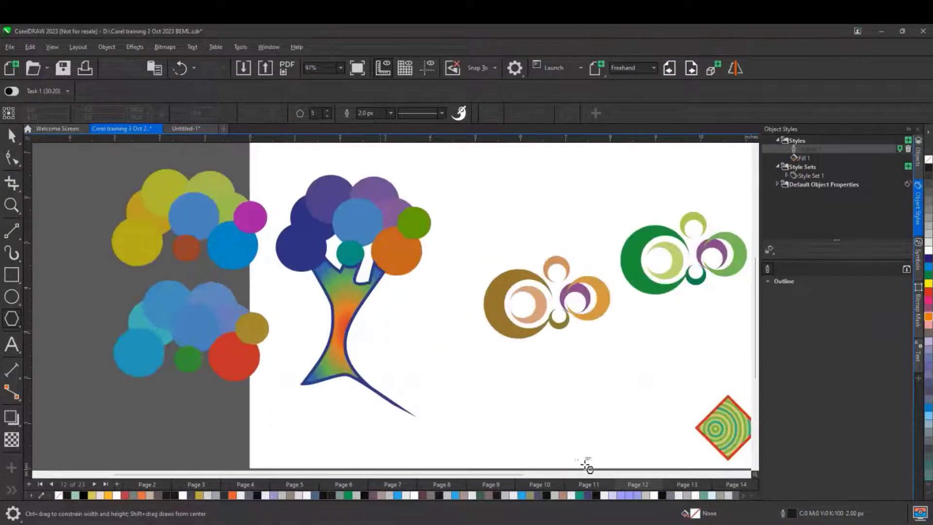
pyautogui.click(678, 485)
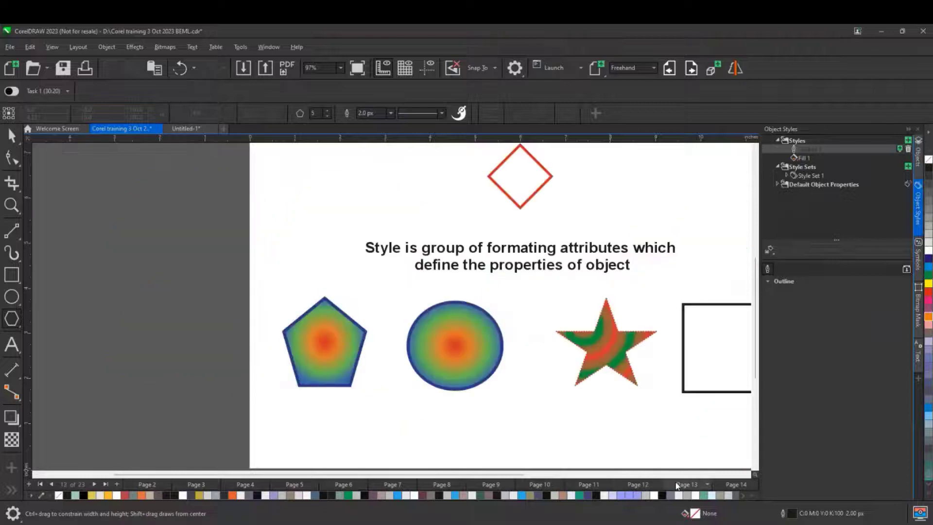
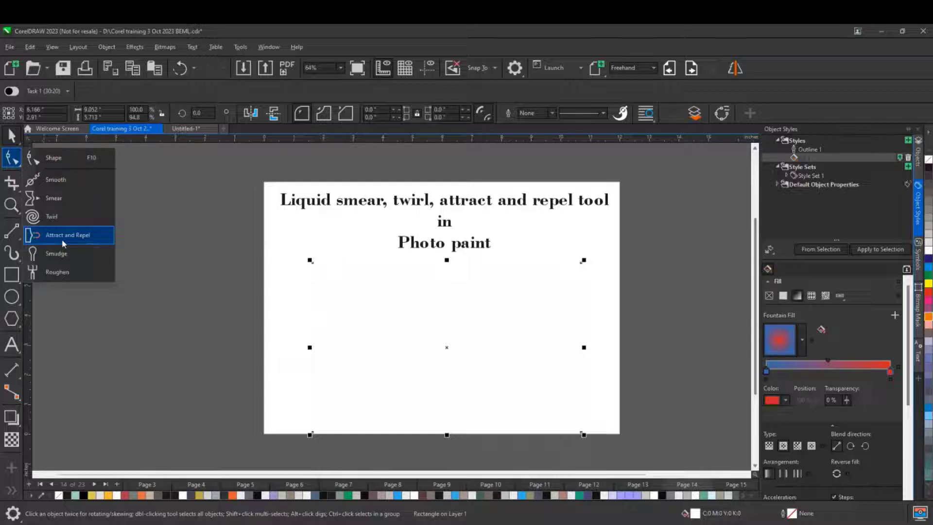
# Step: Delete the white rectangle covering the dog photo on page 14
pyautogui.click(63, 235)
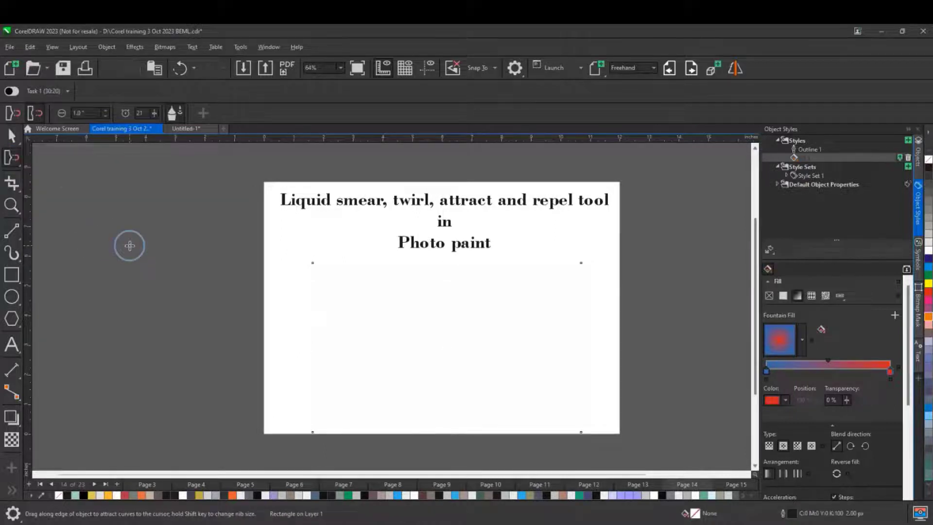
pyautogui.press('space')
pyautogui.click(398, 311)
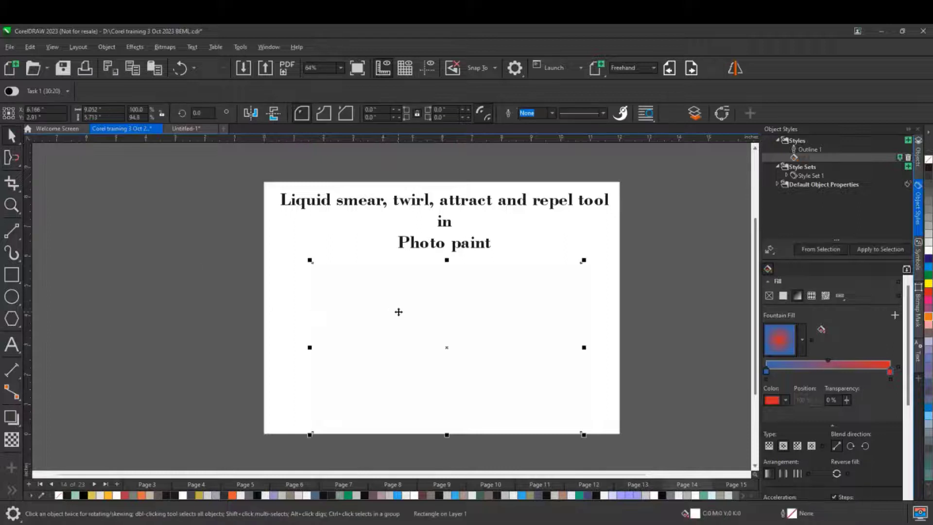
pyautogui.press('Delete')
# Step: Move the dog photo toward the left side of the page and enlarge it to about 4.45 by 5.93 inches
pyautogui.click(424, 349)
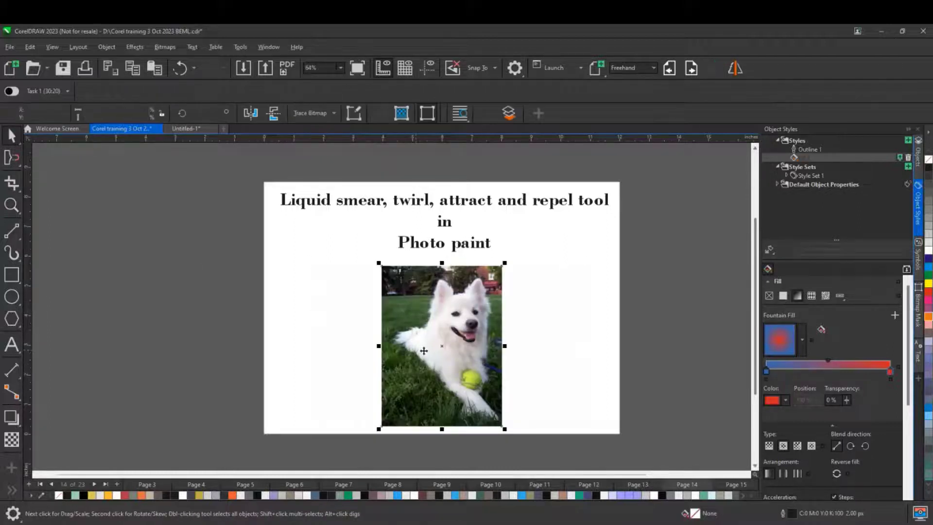
pyautogui.moveTo(426, 349); pyautogui.dragTo(372, 338)
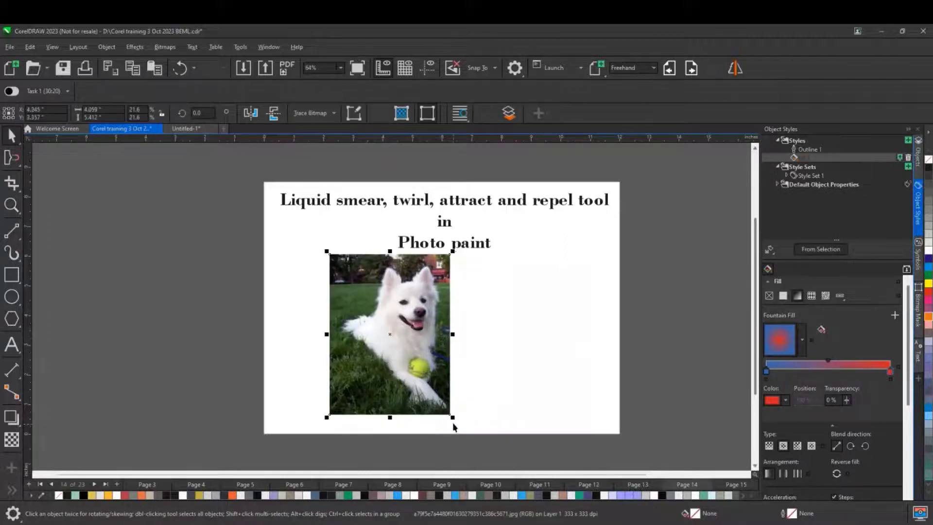
pyautogui.moveTo(454, 421); pyautogui.dragTo(482, 438)
# Step: Open the dog photo for bitmap editing in Corel PHOTO-PAINT and maximize its window
pyautogui.hotkey('shift', 'F2')
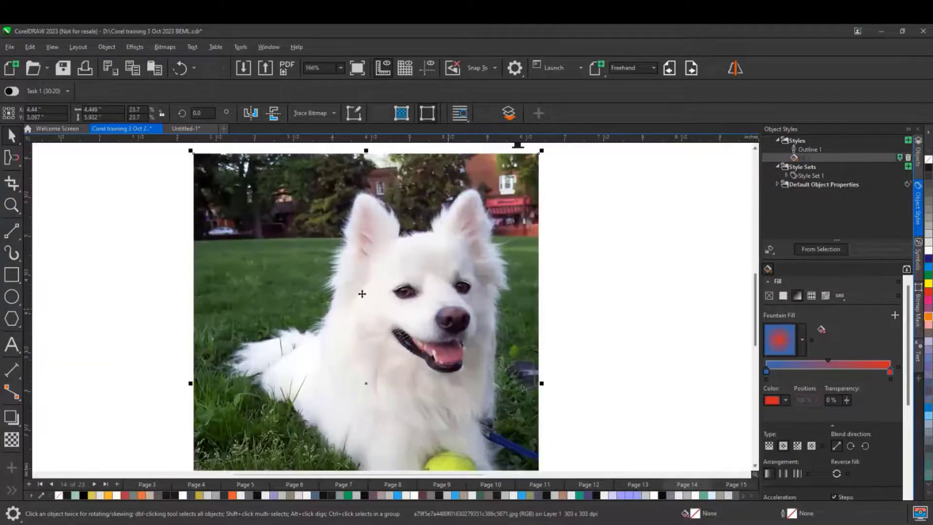
pyautogui.scroll(5, 281, 276)
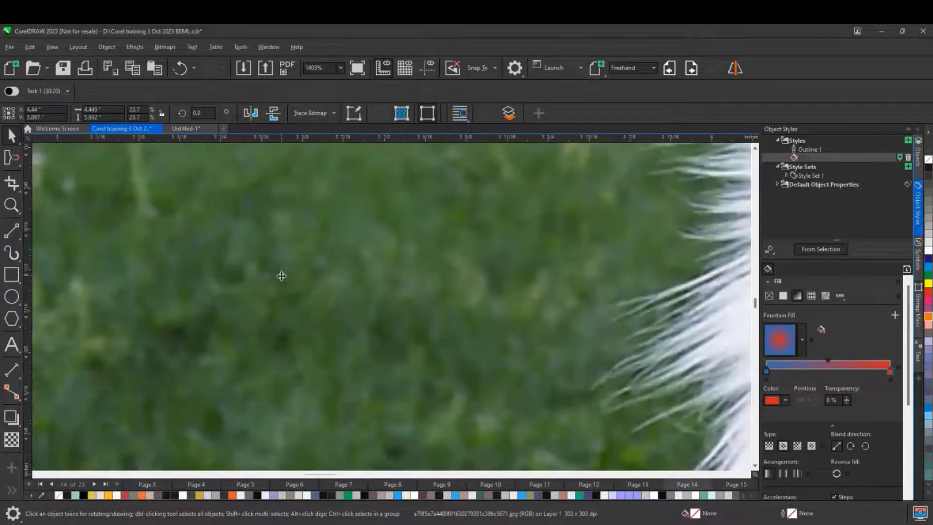
pyautogui.scroll(-4, 282, 276)
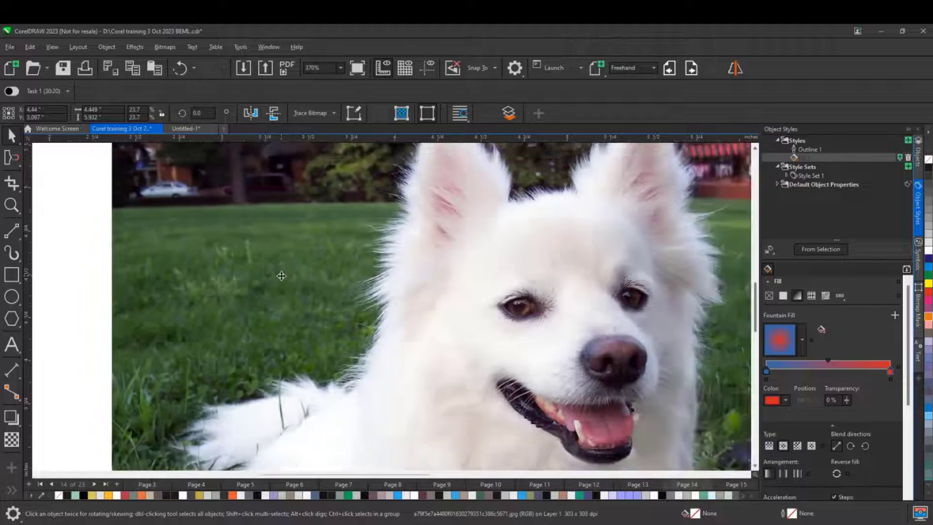
pyautogui.scroll(-3, 281, 275)
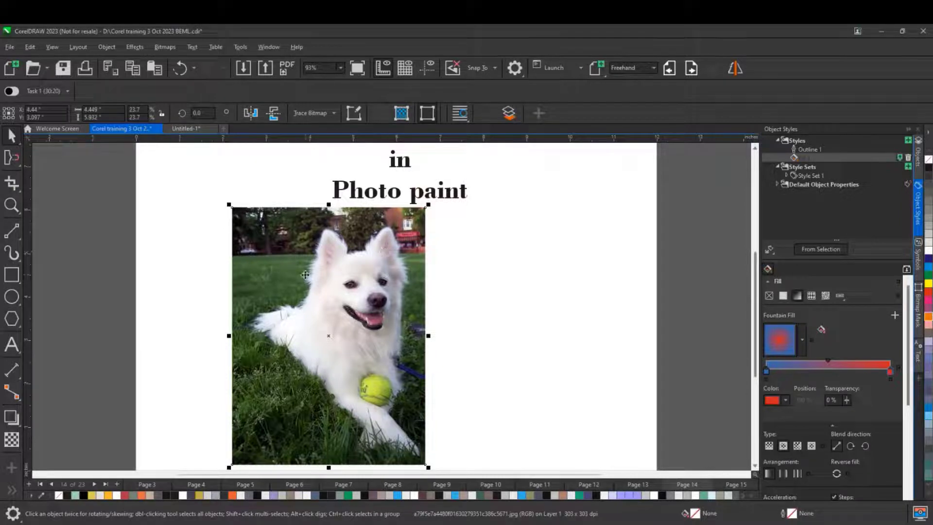
pyautogui.click(355, 116)
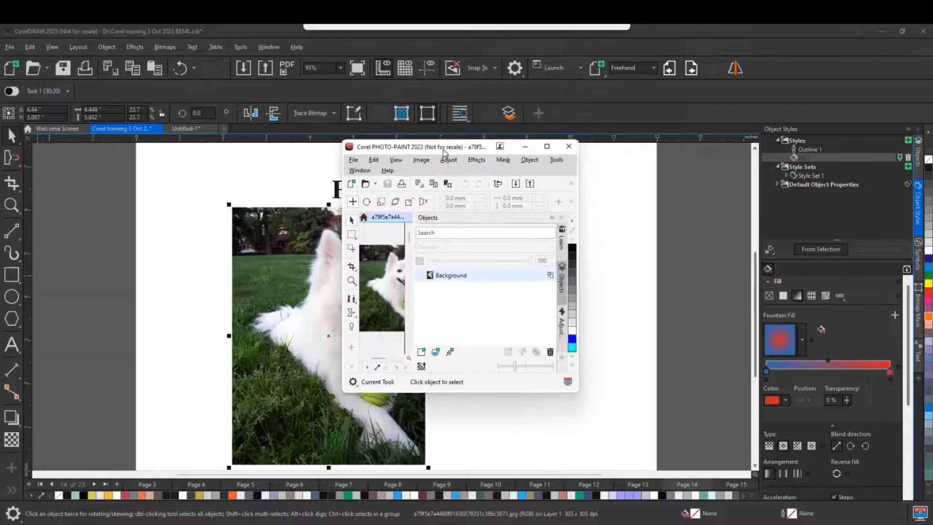
pyautogui.click(556, 164)
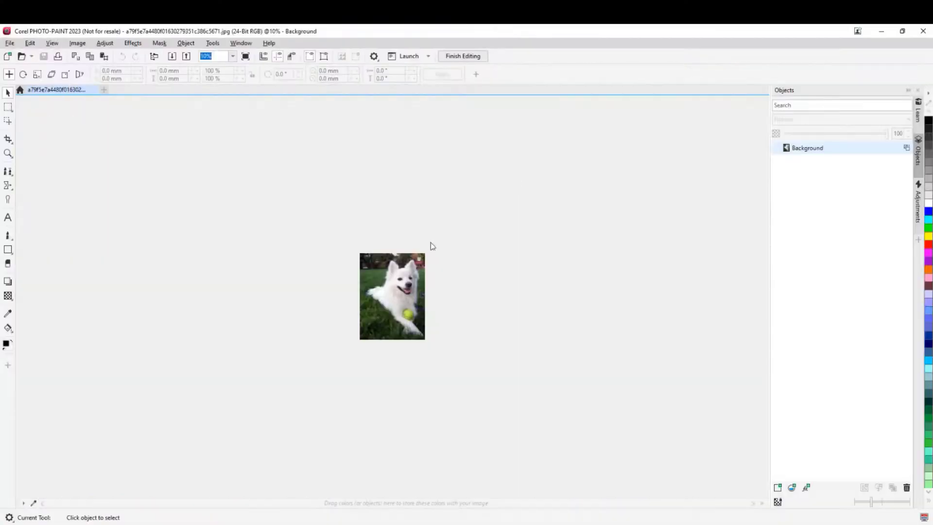
pyautogui.scroll(4, 388, 316)
pyautogui.scroll(-2, 389, 320)
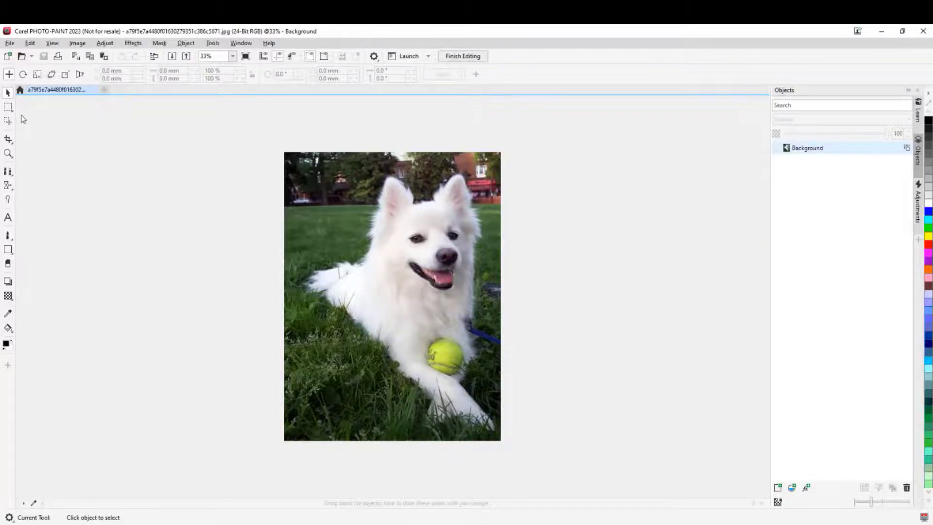
# Step: Lengthen the dog's tongue downward with the Smear tool at nib size 107 and pressure 50
pyautogui.click(7, 185)
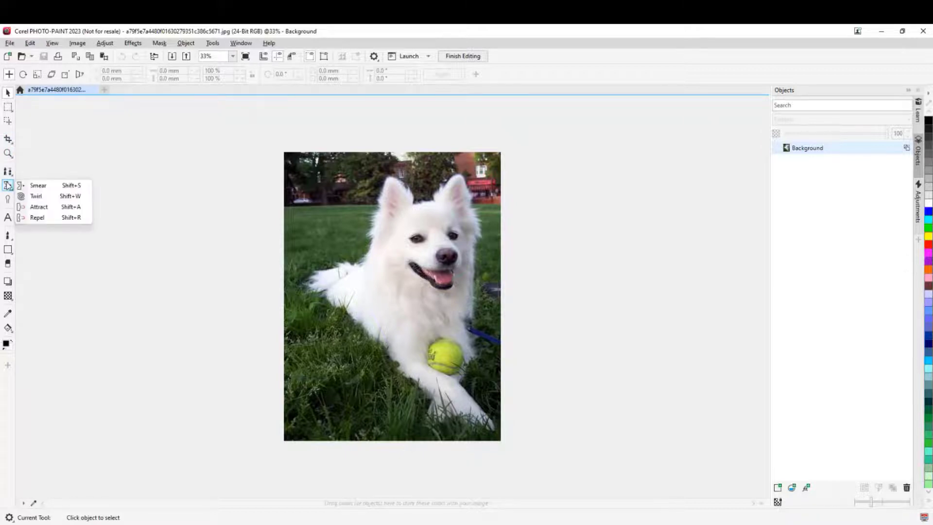
pyautogui.click(37, 185)
pyautogui.scroll(2, 455, 280)
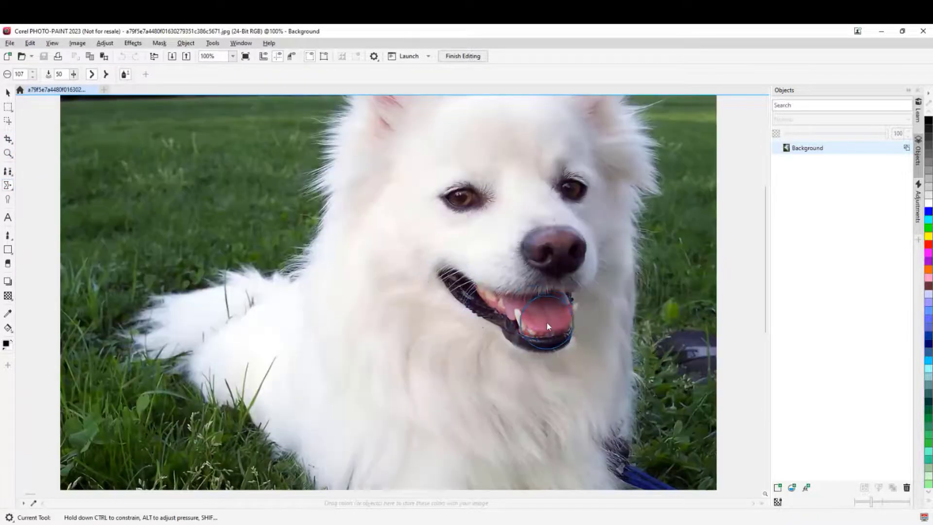
pyautogui.moveTo(547, 323)
pyautogui.mouseDown()
pyautogui.moveTo(531, 358)
pyautogui.moveTo(552, 349)
pyautogui.moveTo(559, 338)
pyautogui.moveTo(549, 335)
pyautogui.moveTo(558, 354)
pyautogui.mouseUp()
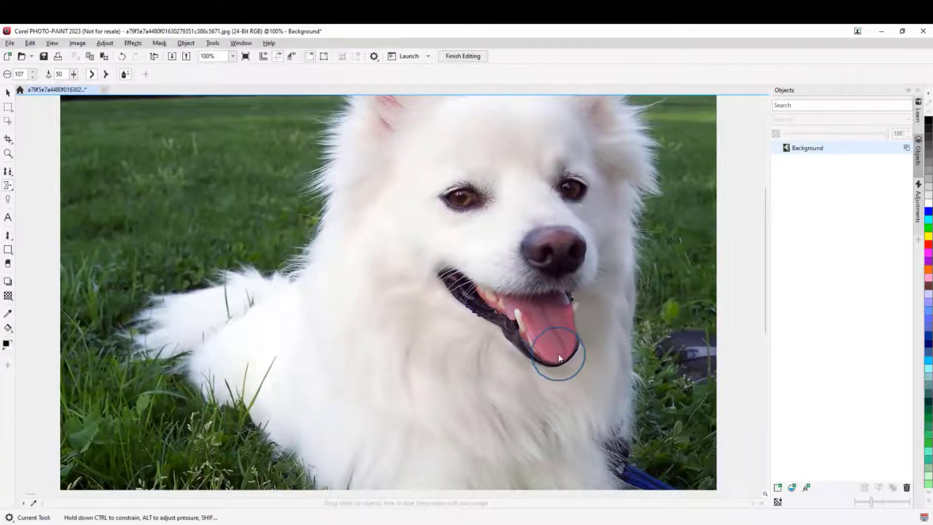
pyautogui.click(558, 354)
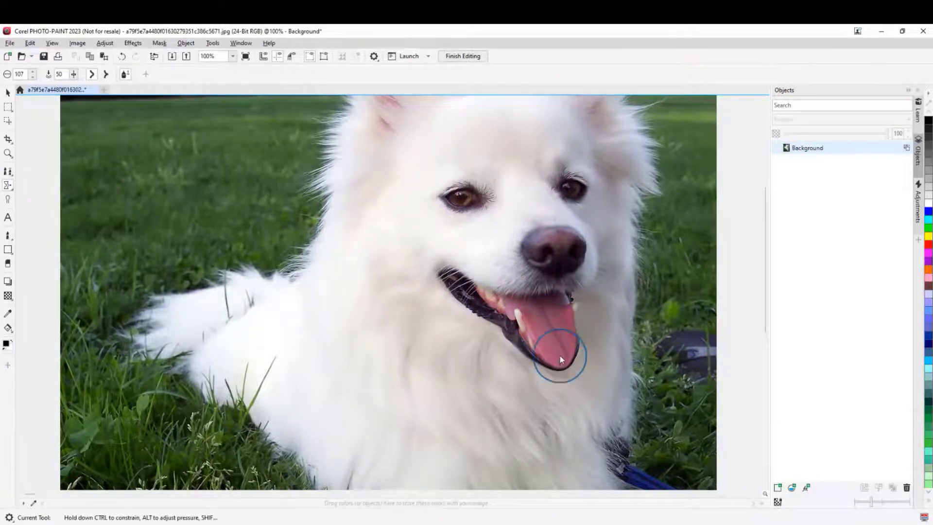
# Step: Shrink both of the dog's eyes using the Attract tool at nib size 75 and rate 20
pyautogui.click(7, 185)
pyautogui.click(39, 207)
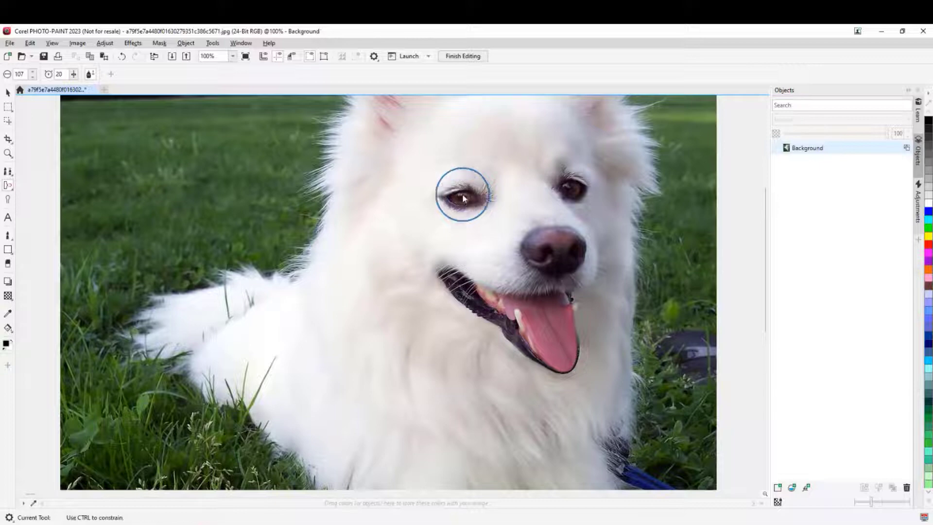
pyautogui.moveTo(461, 193); pyautogui.dragTo(495, 201)
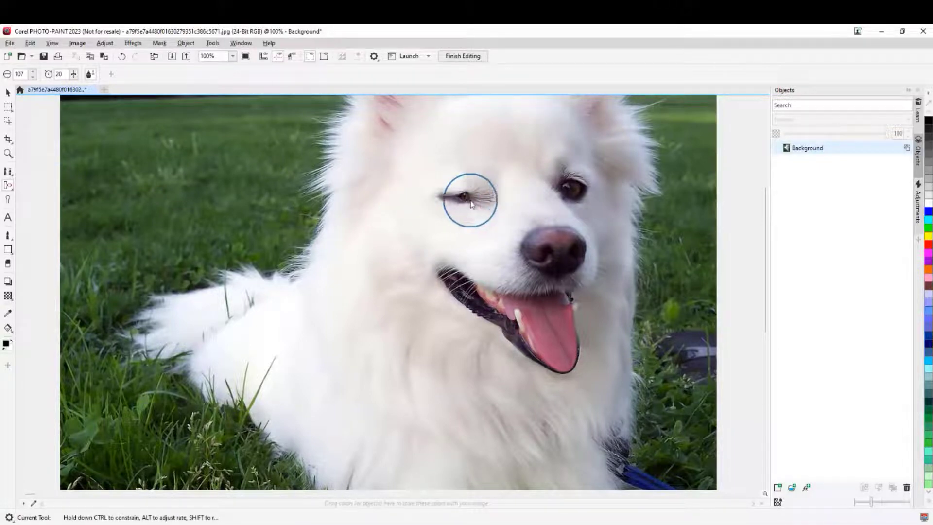
pyautogui.hotkey('ctrl', 'z')
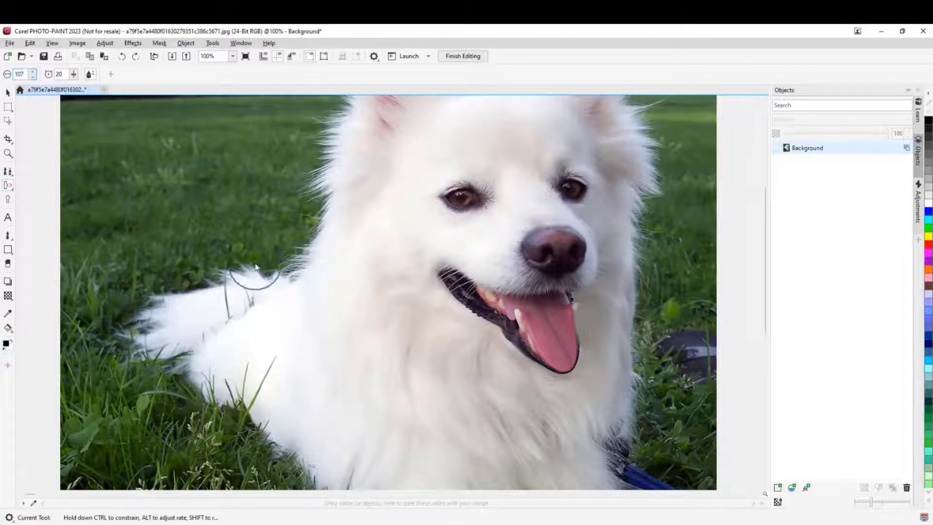
pyautogui.moveTo(270, 277)
pyautogui.mouseDown()
pyautogui.moveTo(271, 155)
pyautogui.moveTo(290, 345)
pyautogui.moveTo(302, 364)
pyautogui.moveTo(302, 291)
pyautogui.moveTo(304, 322)
pyautogui.moveTo(303, 305)
pyautogui.mouseUp()
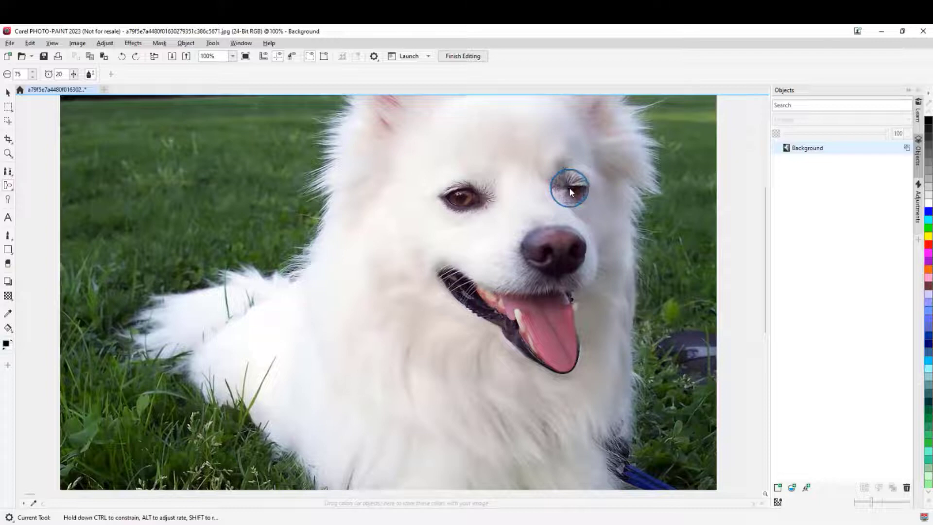
pyautogui.moveTo(461, 200); pyautogui.dragTo(463, 203)
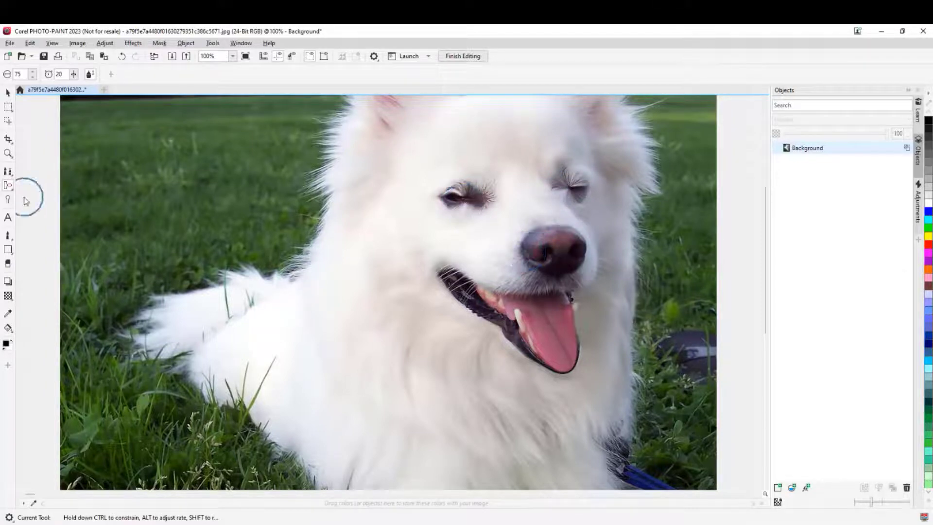
# Step: Retouch the top of the dog's nose and the tip of its tongue with the Smear tool at nib size 75
pyautogui.click(8, 185)
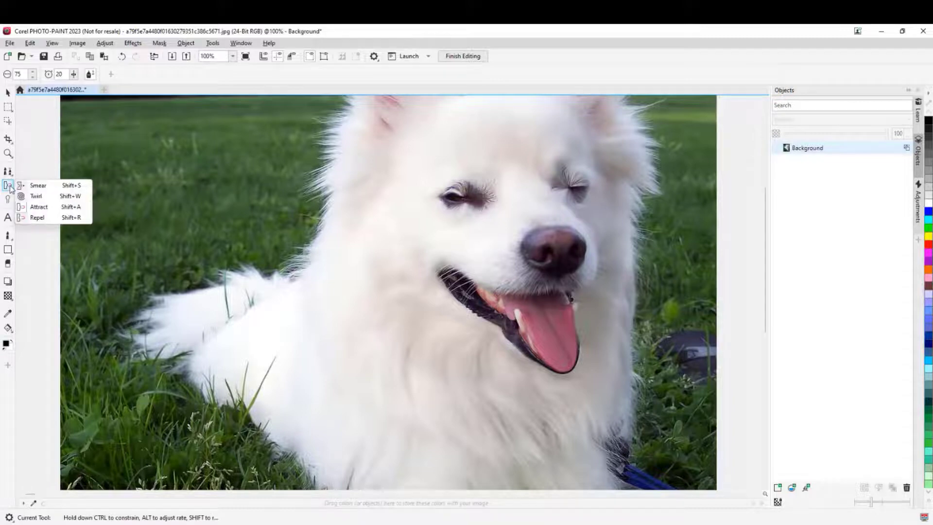
pyautogui.click(35, 197)
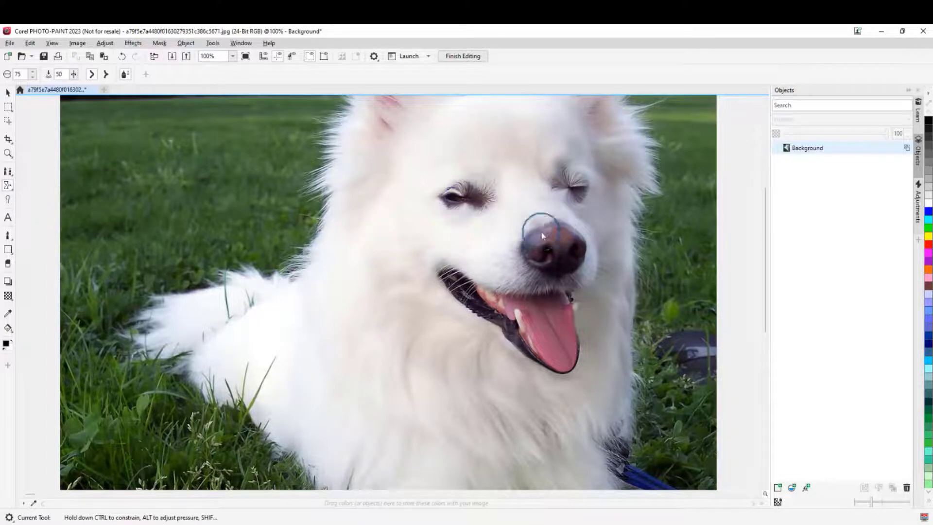
pyautogui.moveTo(541, 233)
pyautogui.mouseDown()
pyautogui.moveTo(540, 224)
pyautogui.moveTo(562, 232)
pyautogui.mouseUp()
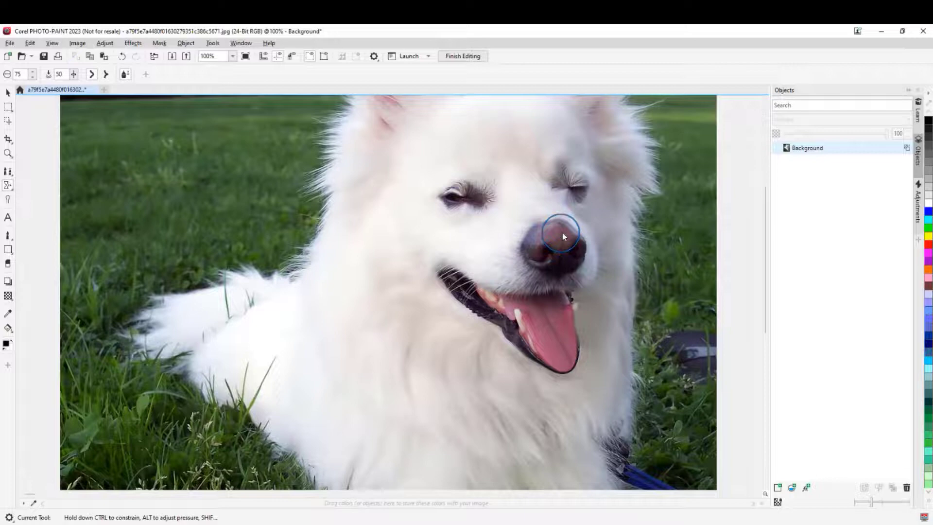
pyautogui.click(534, 243)
pyautogui.moveTo(560, 368); pyautogui.dragTo(566, 372)
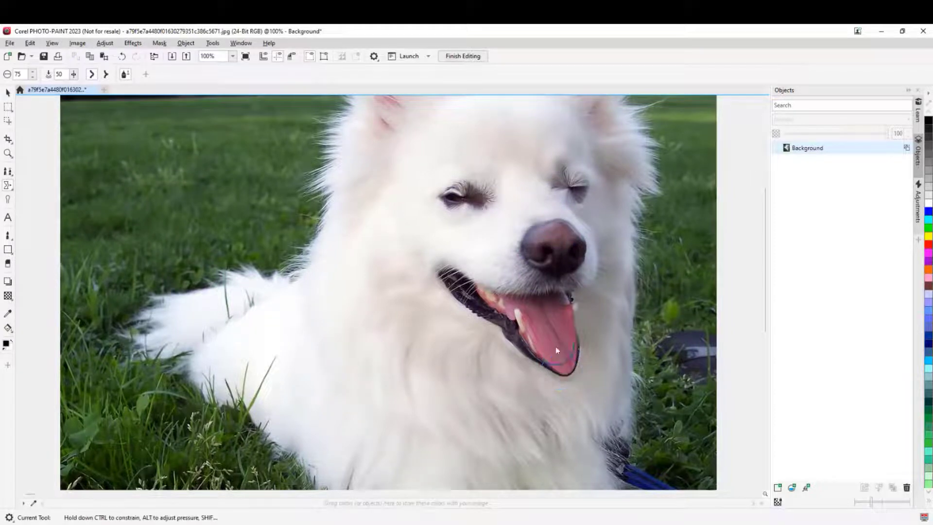
# Step: Finish editing the dog photo, save the changes, and return to CorelDRAW with PHOTO-PAINT minimized
pyautogui.click(464, 57)
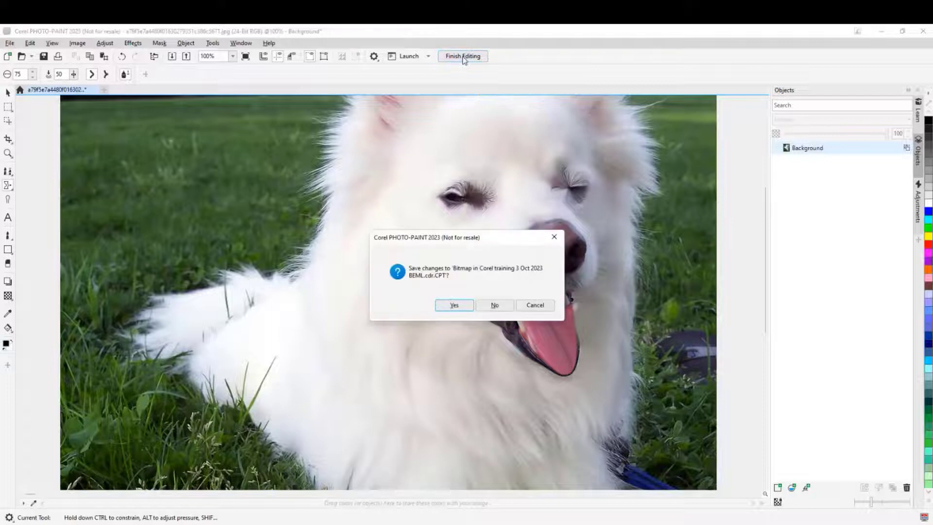
pyautogui.click(454, 309)
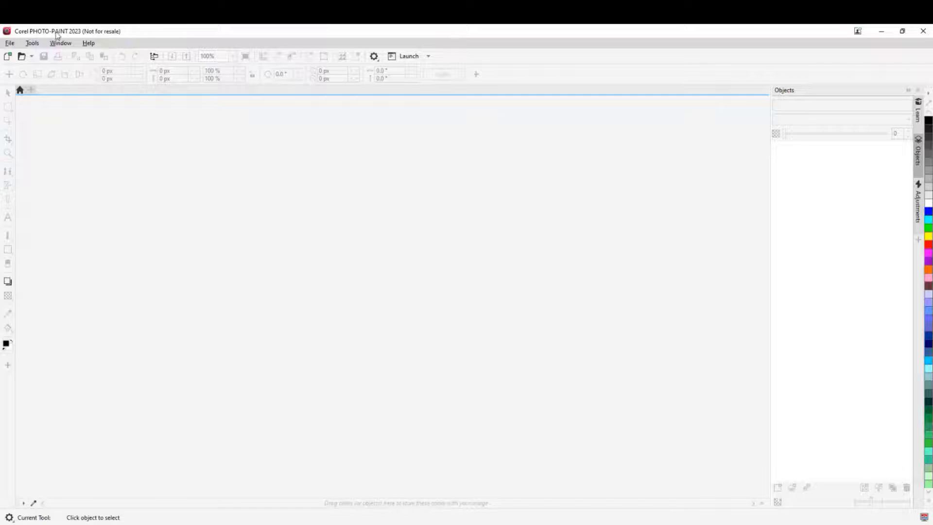
pyautogui.click(880, 31)
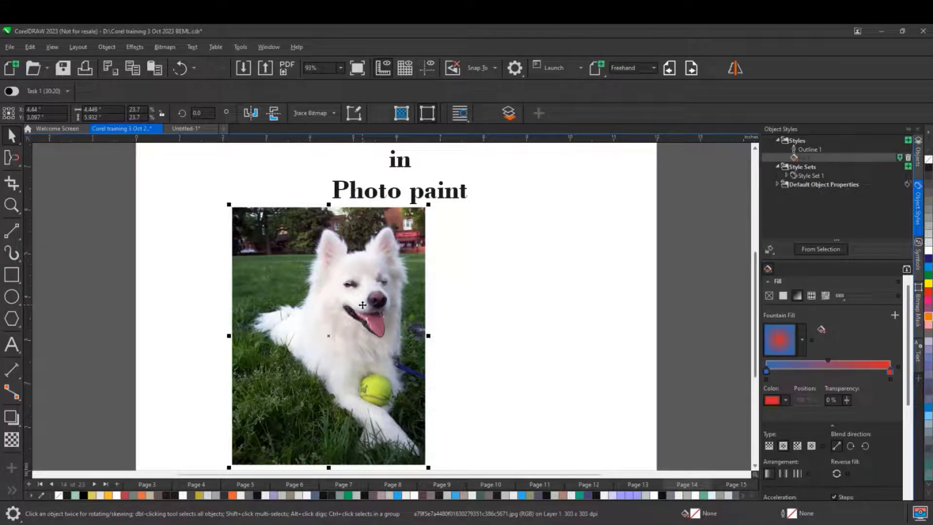
pyautogui.scroll(-1, 362, 336)
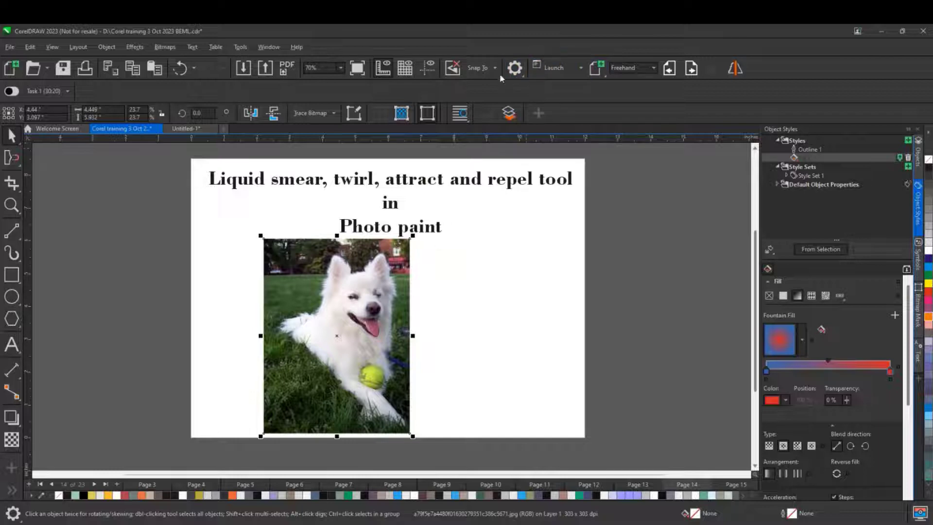
# Step: Open the group photo of soldiers on page 15 for bitmap editing in Corel PHOTO-PAINT
pyautogui.click(691, 69)
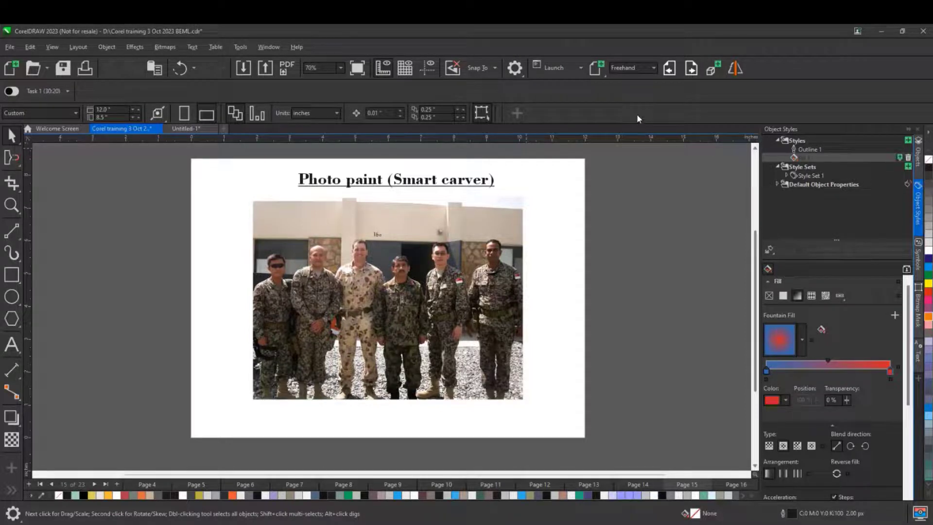
pyautogui.scroll(1, 415, 312)
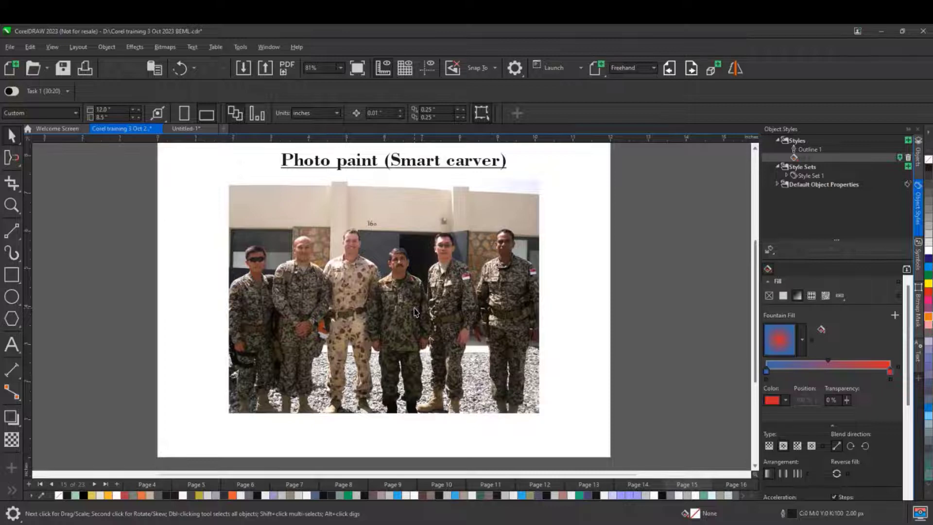
pyautogui.scroll(2, 415, 312)
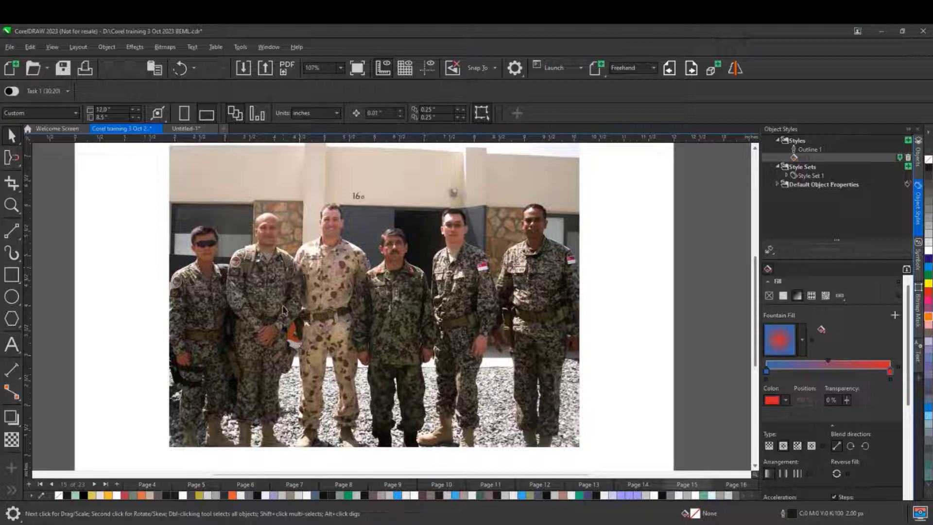
pyautogui.click(334, 289)
pyautogui.scroll(-1, 334, 289)
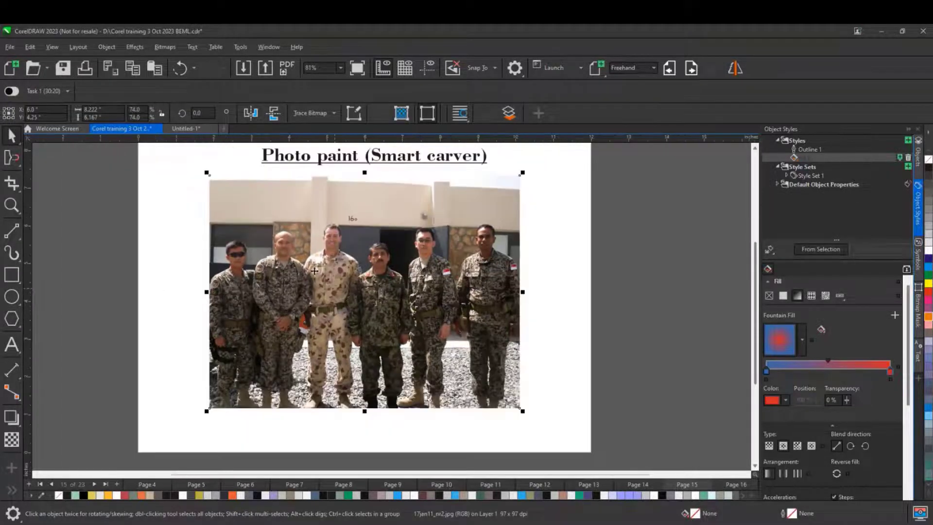
pyautogui.click(358, 117)
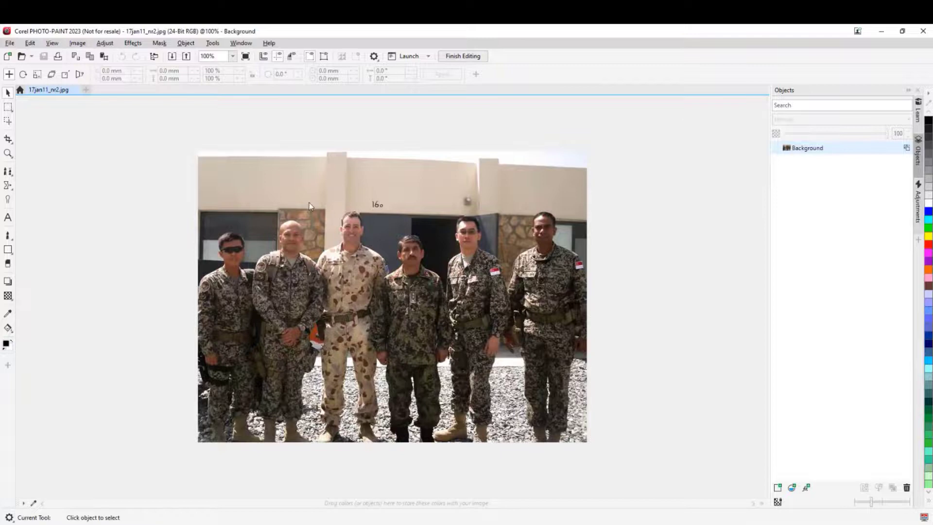
# Step: Start Smart Carver on the group photo and enlarge its window
pyautogui.click(77, 43)
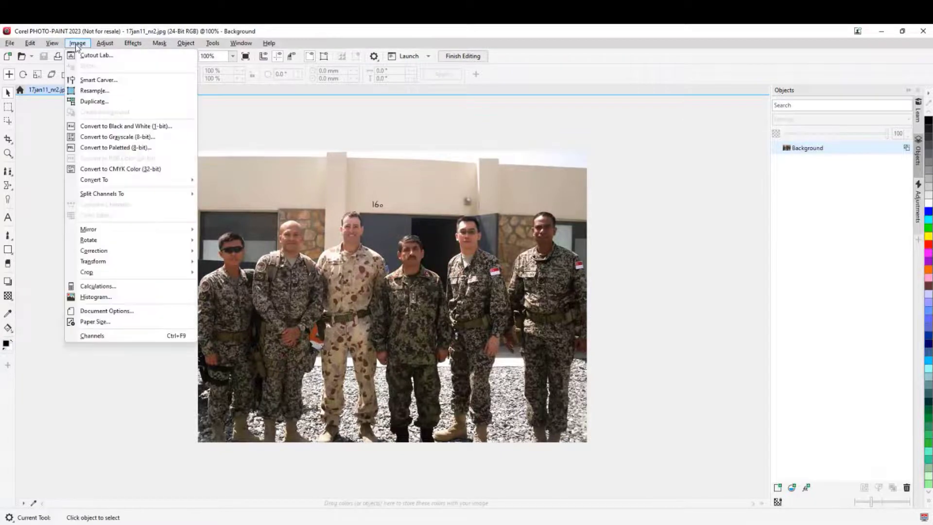
pyautogui.click(94, 80)
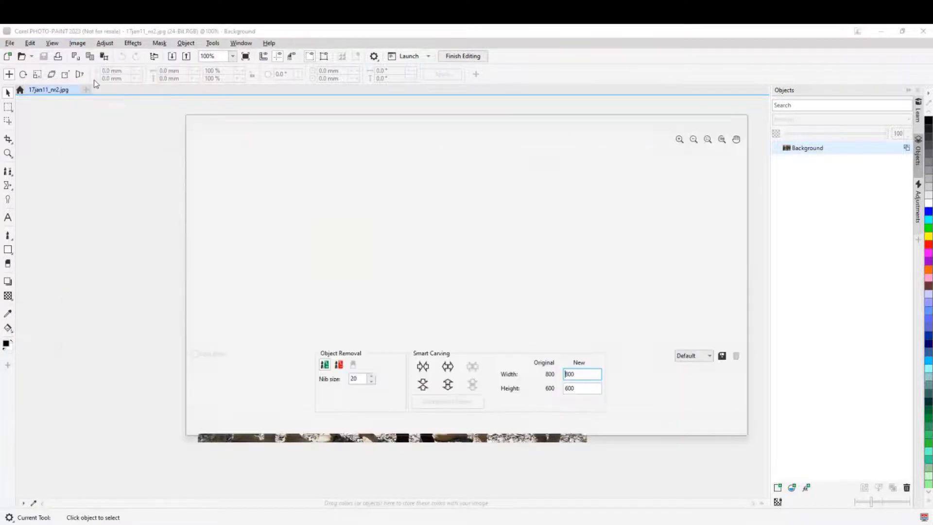
pyautogui.scroll(2, 540, 243)
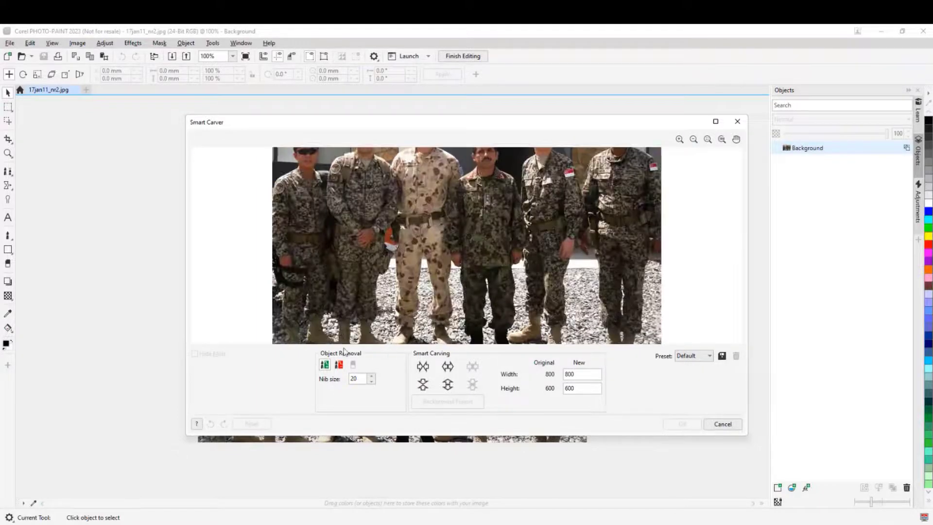
pyautogui.scroll(-3, 412, 251)
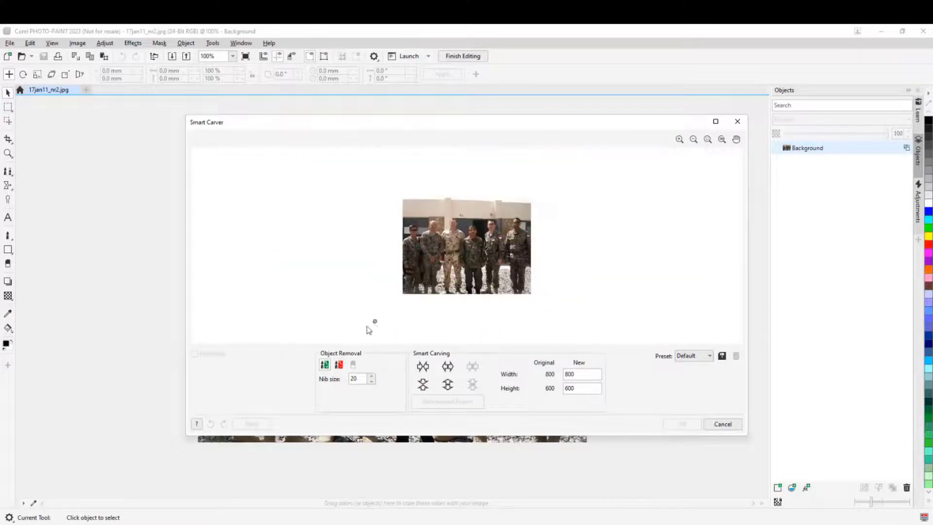
pyautogui.click(324, 365)
pyautogui.moveTo(351, 125); pyautogui.dragTo(270, 106)
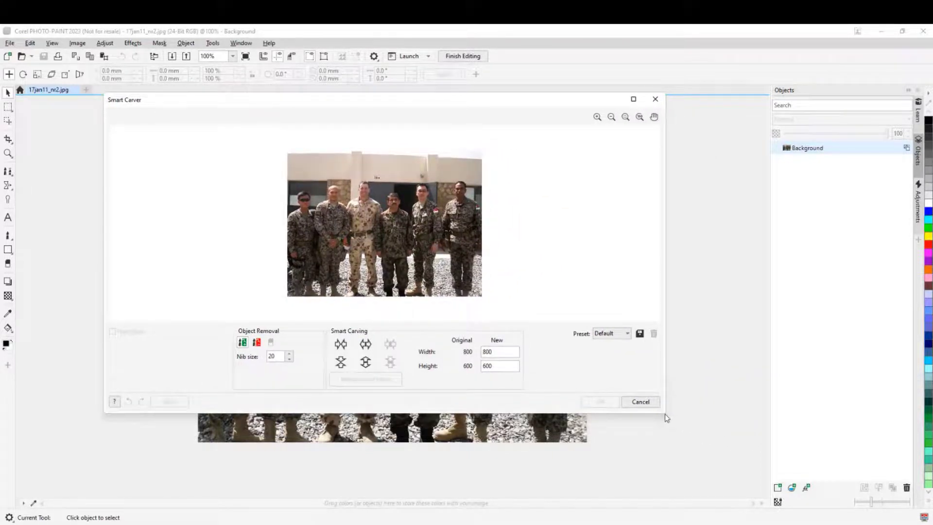
pyautogui.moveTo(664, 413); pyautogui.dragTo(711, 477)
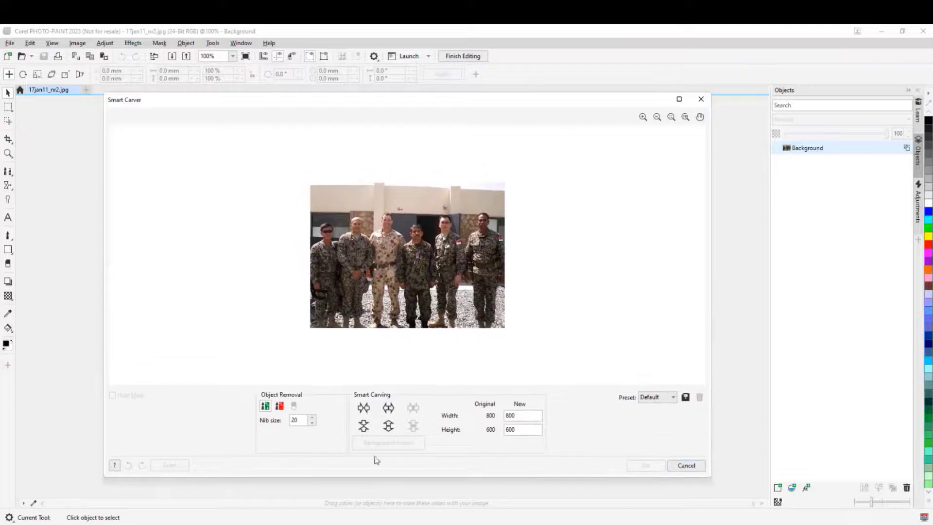
# Step: Mark the whole second soldier from the right for removal in red using a nib size of 44
pyautogui.click(278, 408)
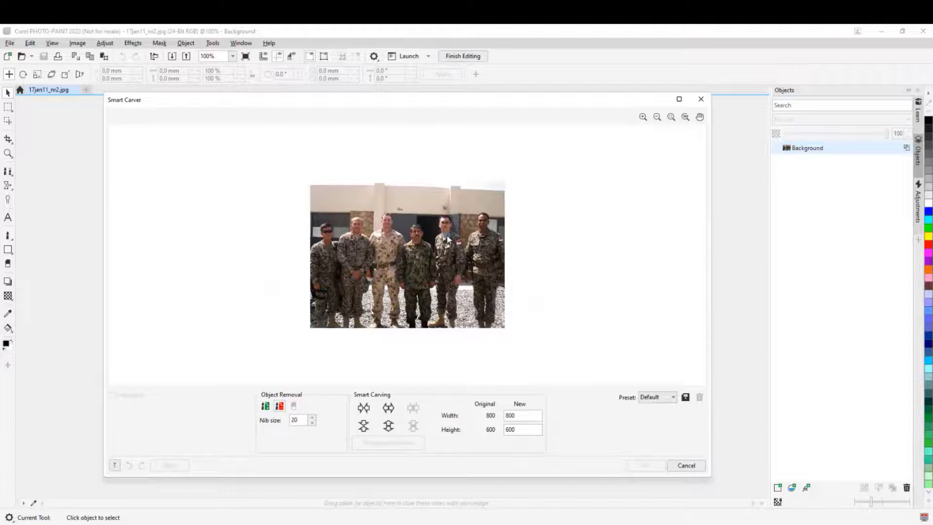
pyautogui.doubleClick(302, 419)
pyautogui.write('44')
pyautogui.moveTo(451, 238)
pyautogui.mouseDown()
pyautogui.moveTo(452, 328)
pyautogui.moveTo(432, 329)
pyautogui.moveTo(442, 250)
pyautogui.mouseUp()
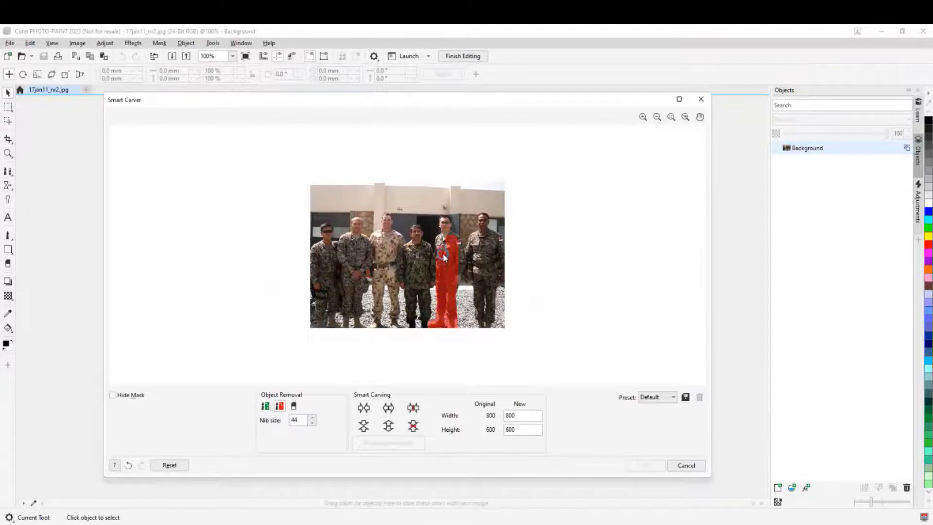
pyautogui.scroll(1, 486, 230)
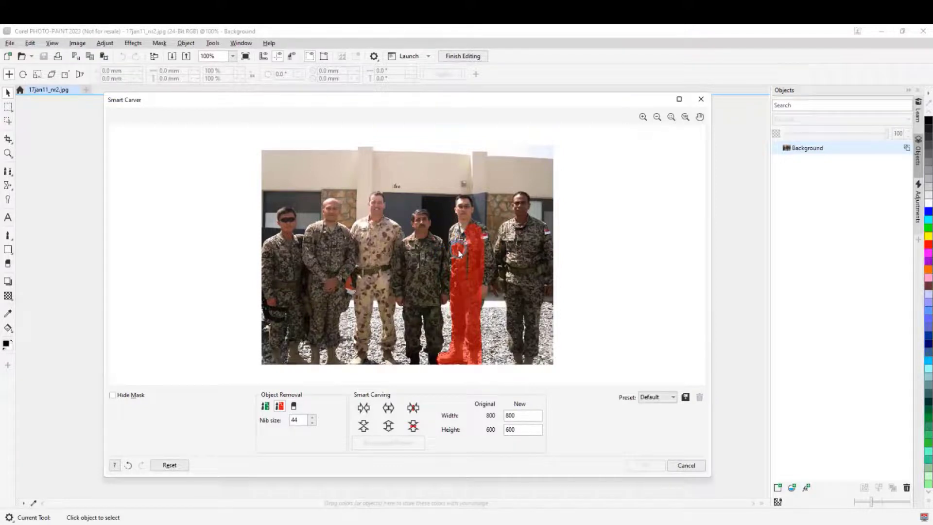
pyautogui.moveTo(458, 248); pyautogui.dragTo(456, 232)
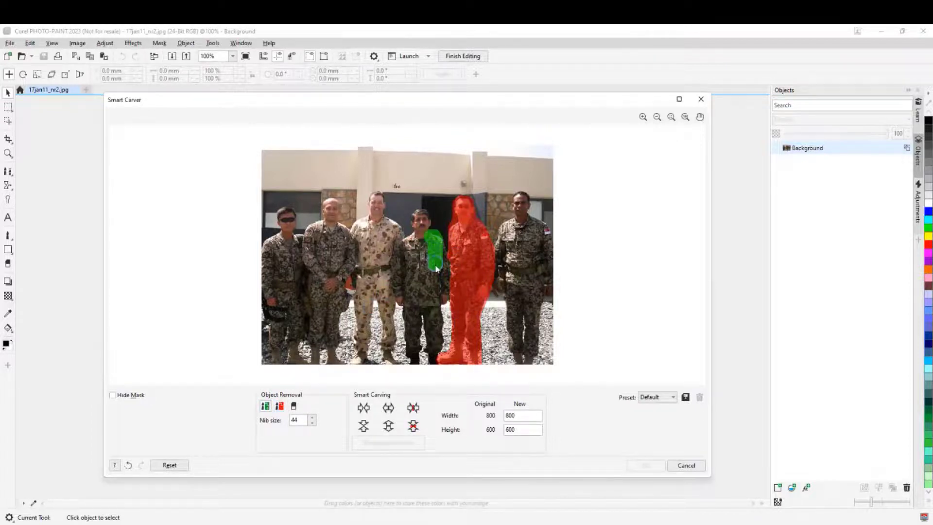
# Step: Protect the near sides of the two neighbouring soldiers in green and auto-contract the image horizontally to remove the red-painted soldier
pyautogui.moveTo(437, 288)
pyautogui.mouseDown()
pyautogui.moveTo(437, 251)
pyautogui.moveTo(432, 305)
pyautogui.mouseUp()
pyautogui.moveTo(514, 242)
pyautogui.mouseDown()
pyautogui.moveTo(498, 280)
pyautogui.moveTo(502, 322)
pyautogui.mouseUp()
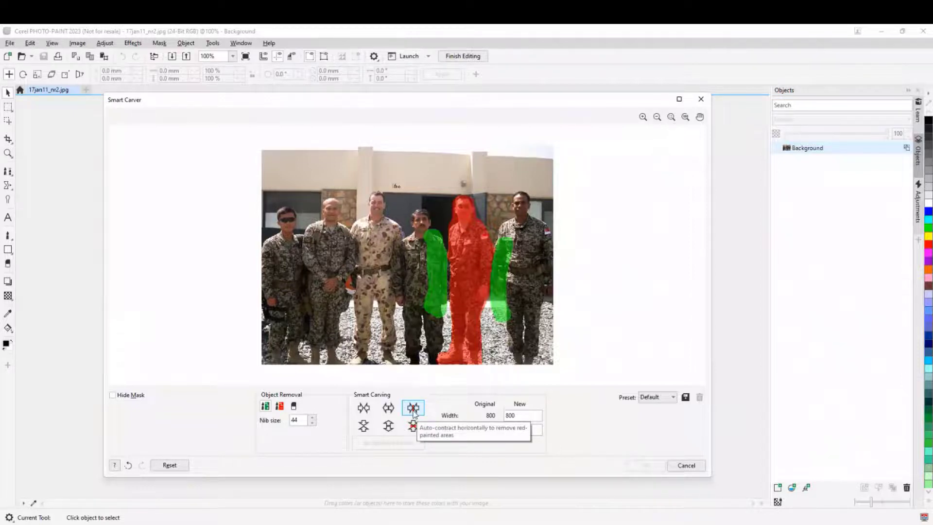
pyautogui.click(412, 410)
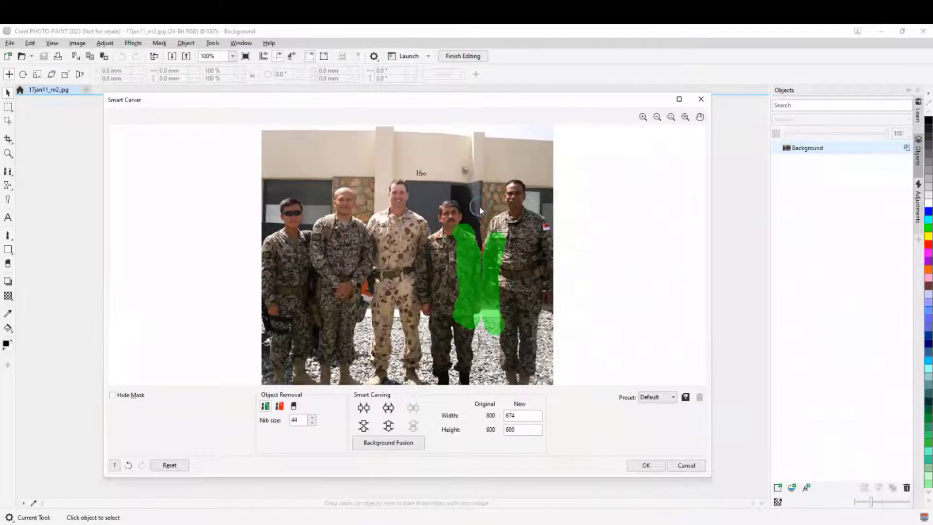
pyautogui.scroll(3, 505, 222)
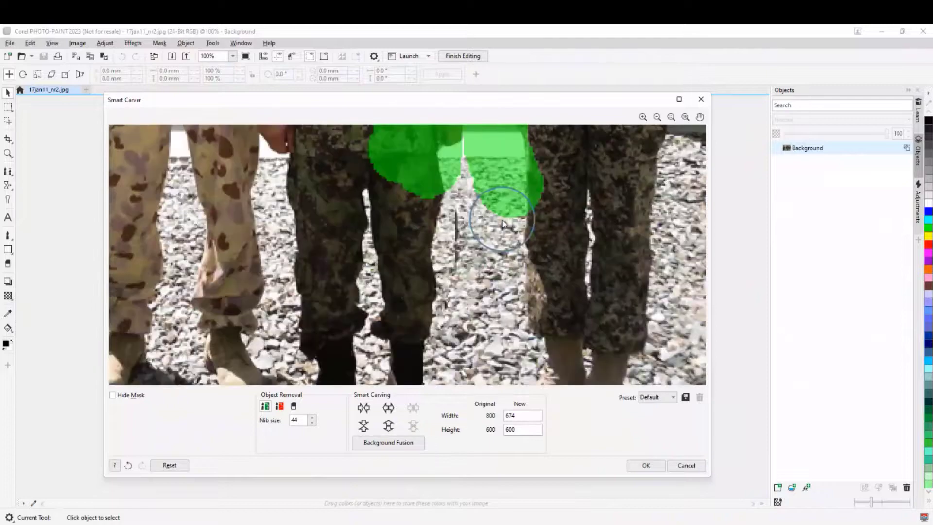
# Step: Smudge the carved background with Background Fusion to remove imperfections, and accept the Smart Carver result
pyautogui.scroll(-5, 538, 187)
pyautogui.scroll(1, 471, 224)
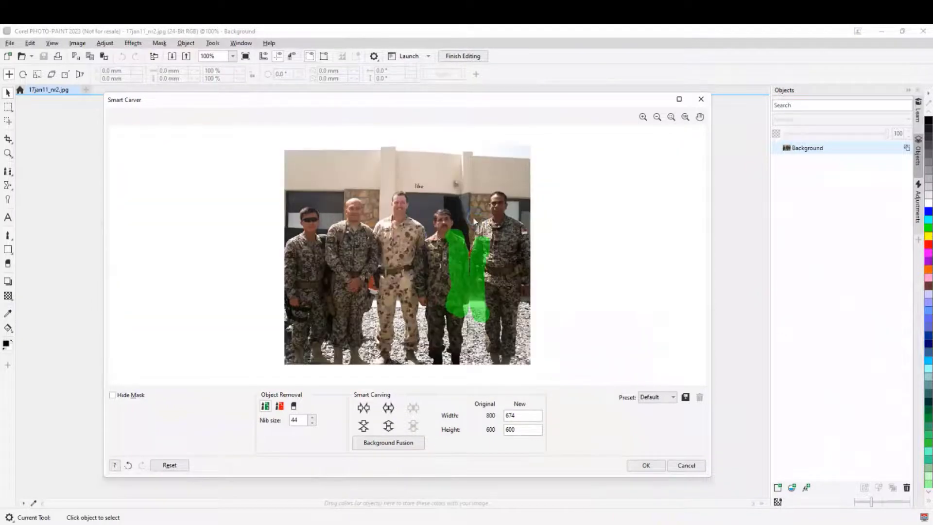
pyautogui.scroll(1, 467, 223)
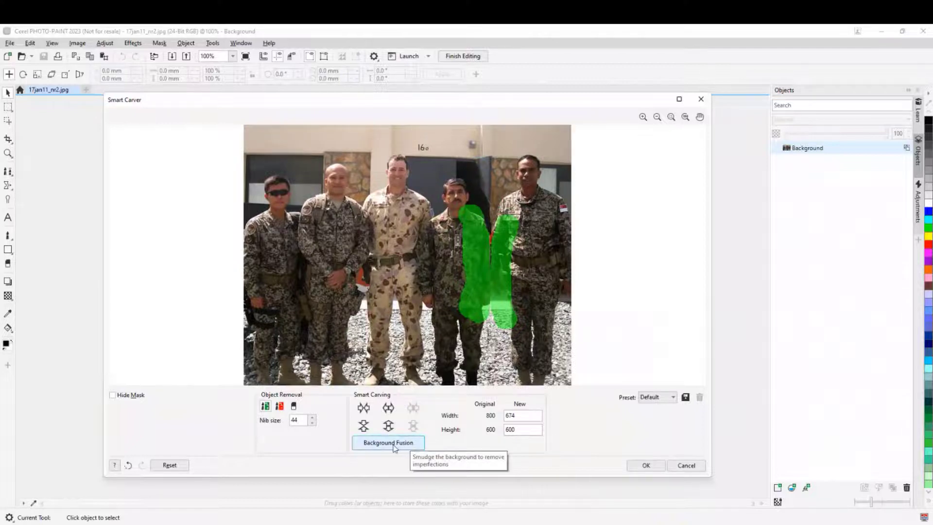
pyautogui.click(393, 447)
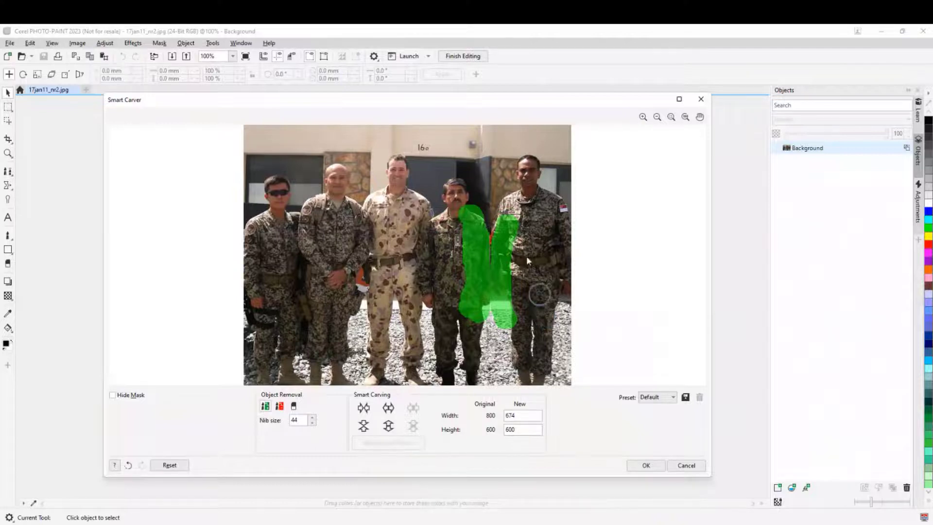
pyautogui.click(645, 464)
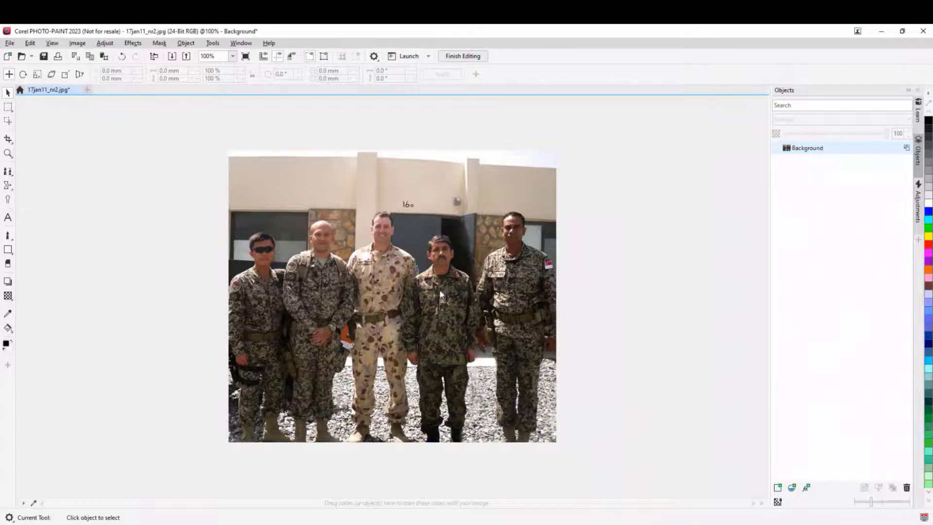
# Step: Finish editing the group photo, save the changes back to the drawing, and switch to CorelDRAW
pyautogui.click(471, 56)
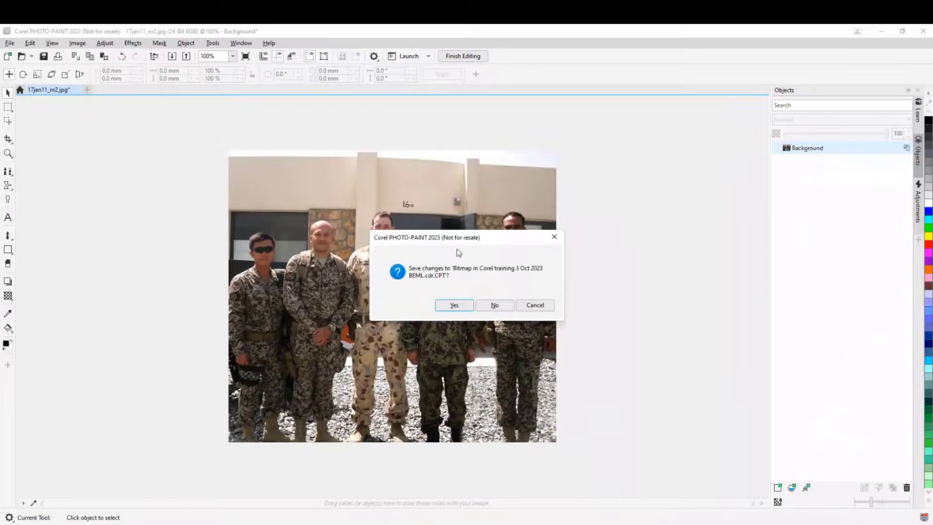
pyautogui.click(454, 305)
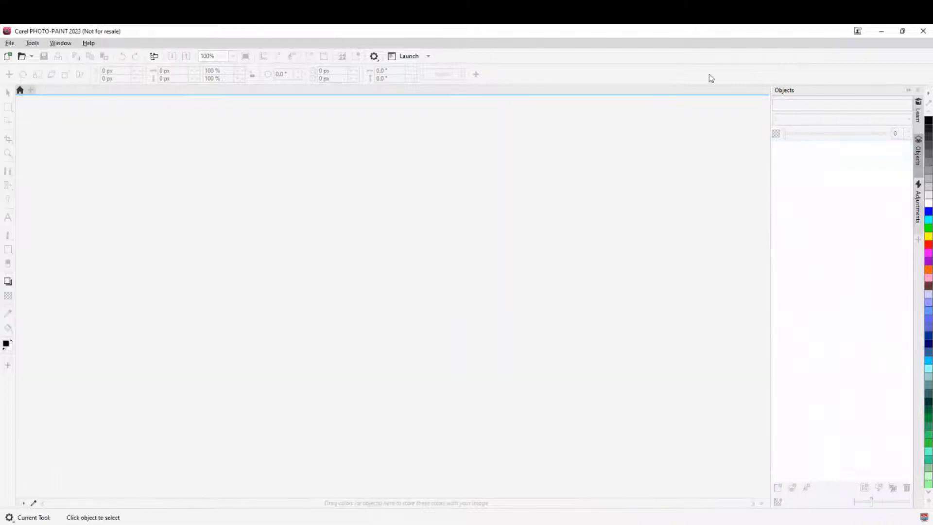
pyautogui.click(880, 31)
pyautogui.scroll(-1, 496, 298)
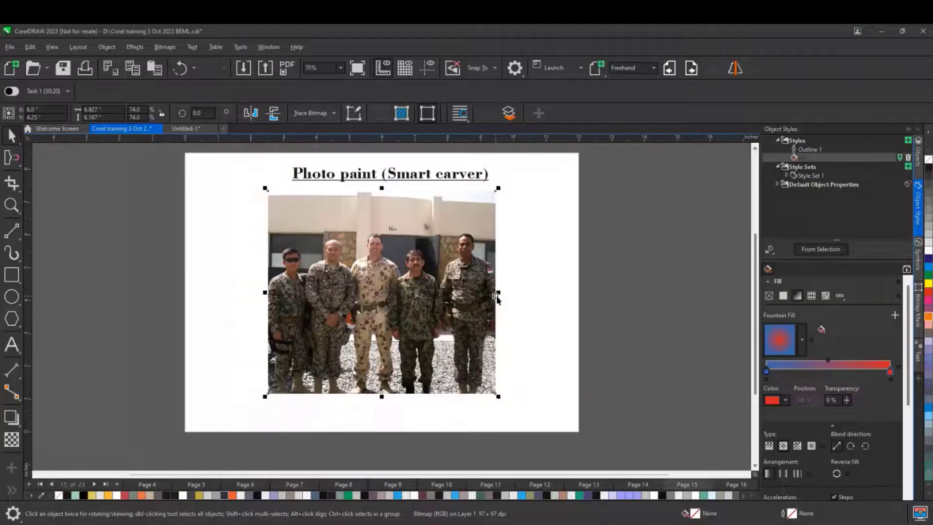
# Step: Undo the bitmap edit on the group photo and redo it to compare the original with the carved version
pyautogui.click(29, 46)
pyautogui.click(53, 68)
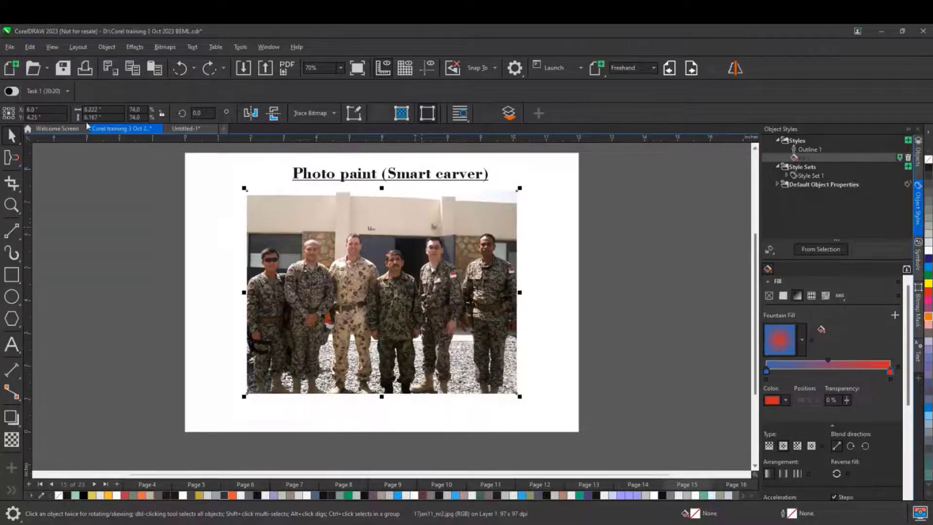
pyautogui.click(36, 47)
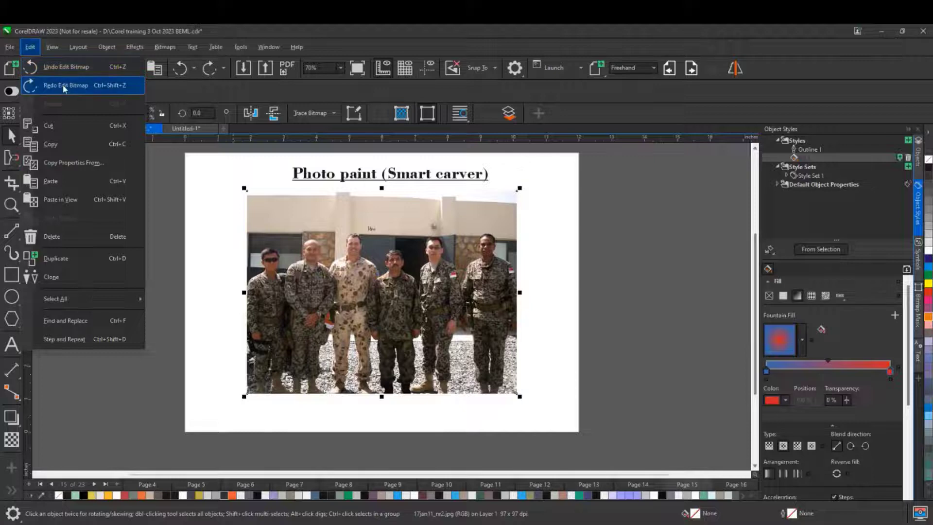
pyautogui.click(62, 86)
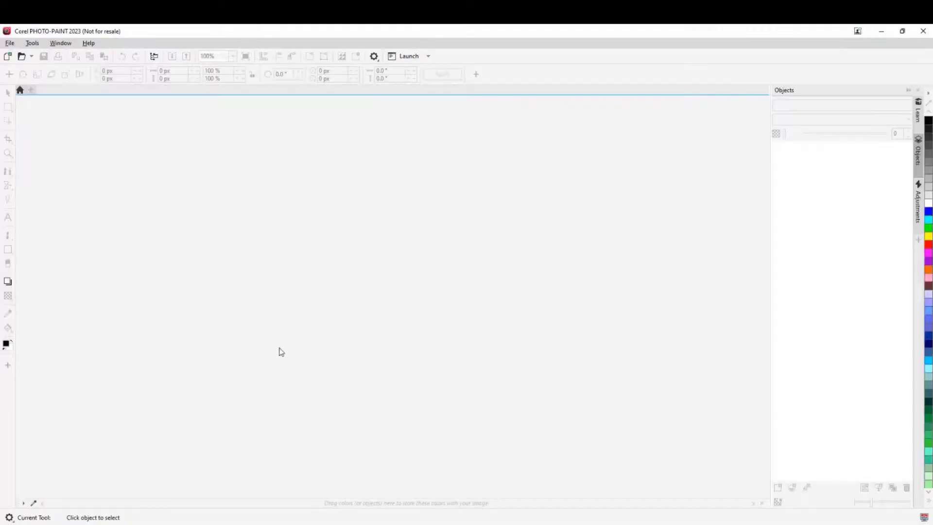
# Step: In Corel PHOTO-PAINT, open 00656_perfectbloom_1280x1024.jpg from the PSP 2021 ref folder on the Desktop
pyautogui.click(9, 43)
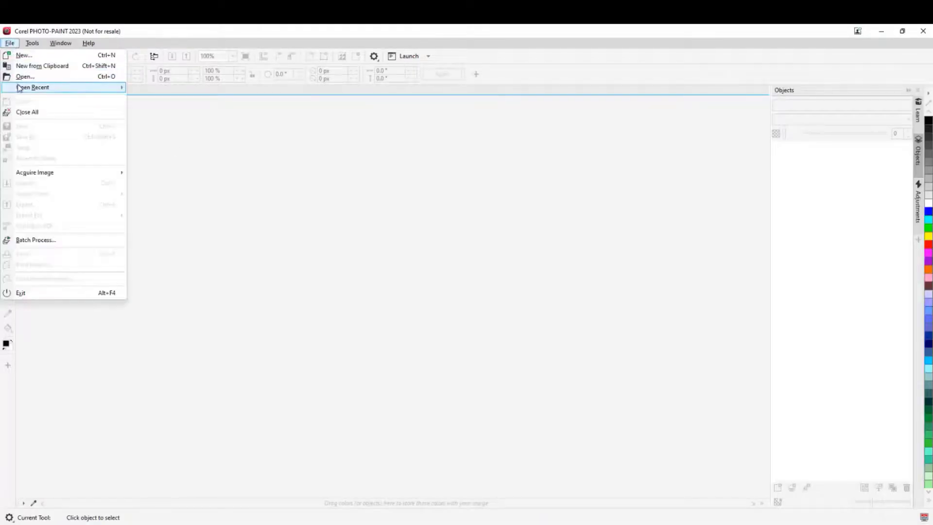
pyautogui.click(26, 76)
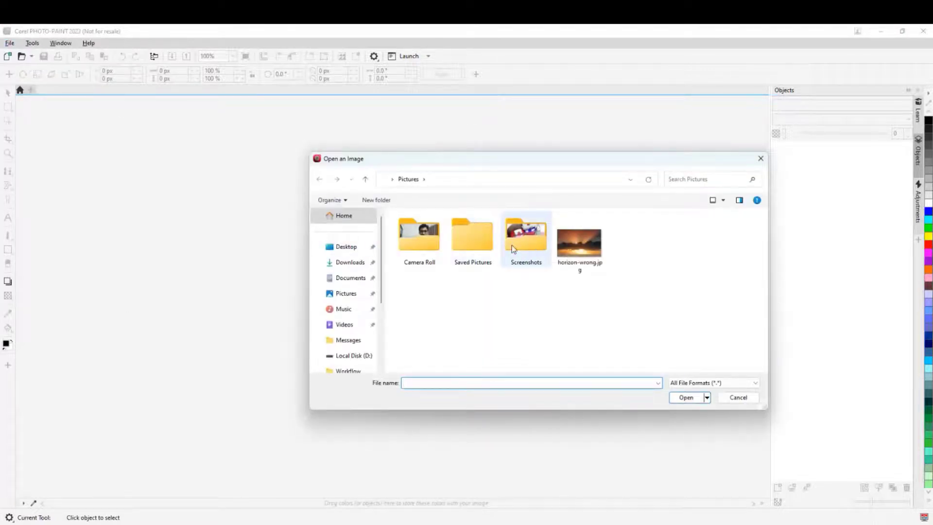
pyautogui.click(358, 247)
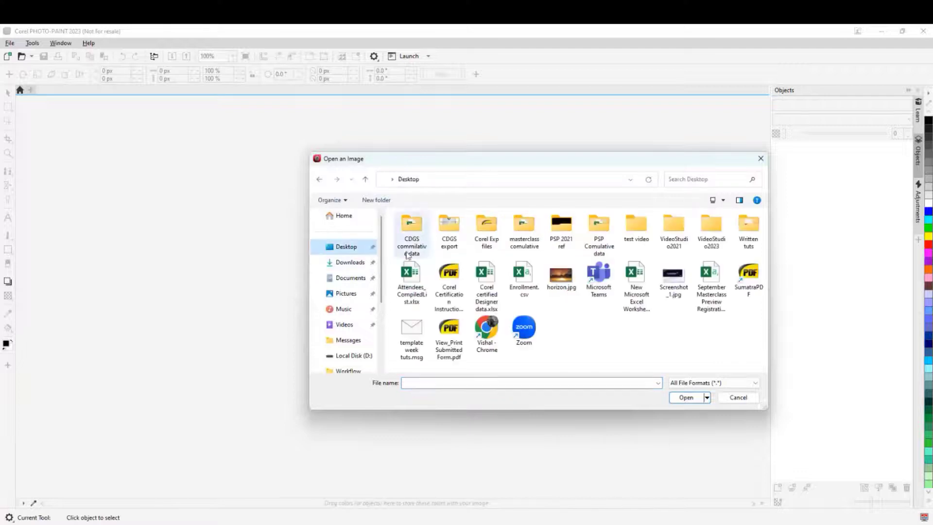
pyautogui.doubleClick(555, 230)
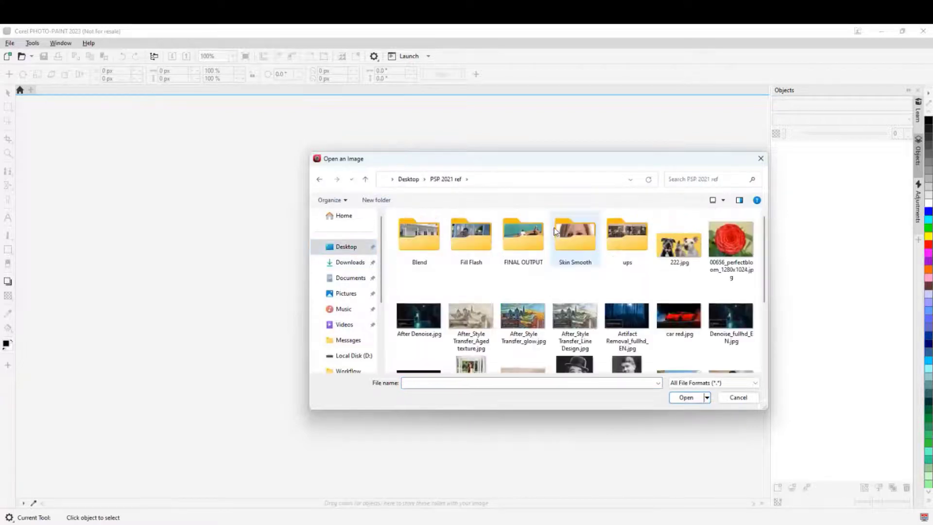
pyautogui.click(730, 240)
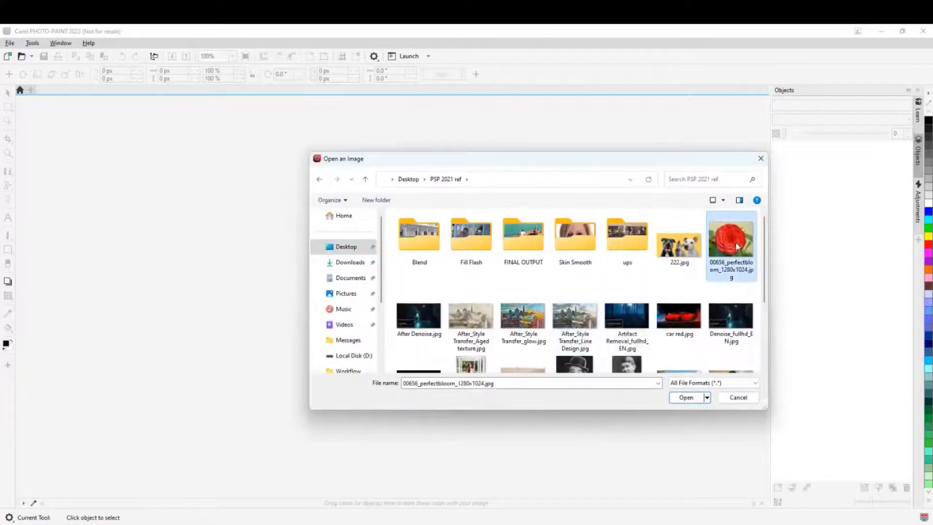
pyautogui.click(686, 398)
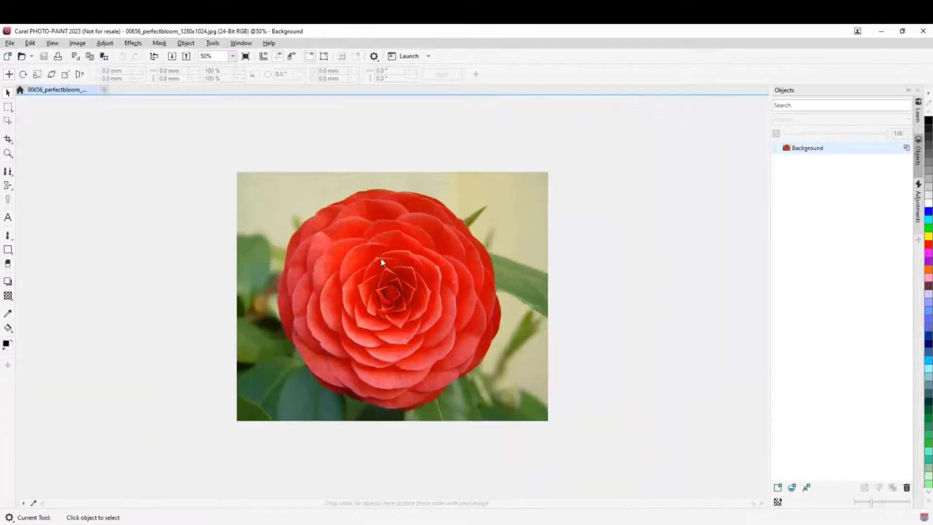
# Step: Start Cutout Lab on the flower image and highlight the flower's entire outer edge with a nib size of 36
pyautogui.click(78, 44)
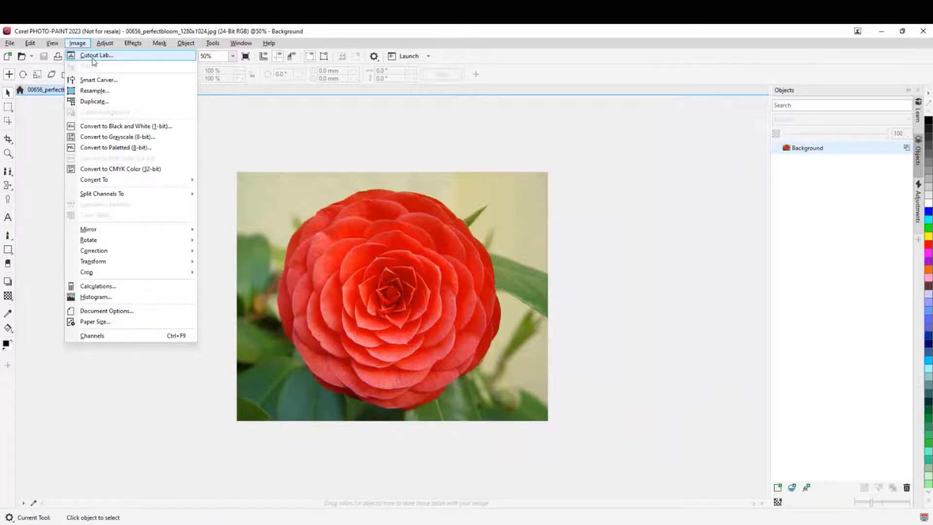
pyautogui.click(93, 58)
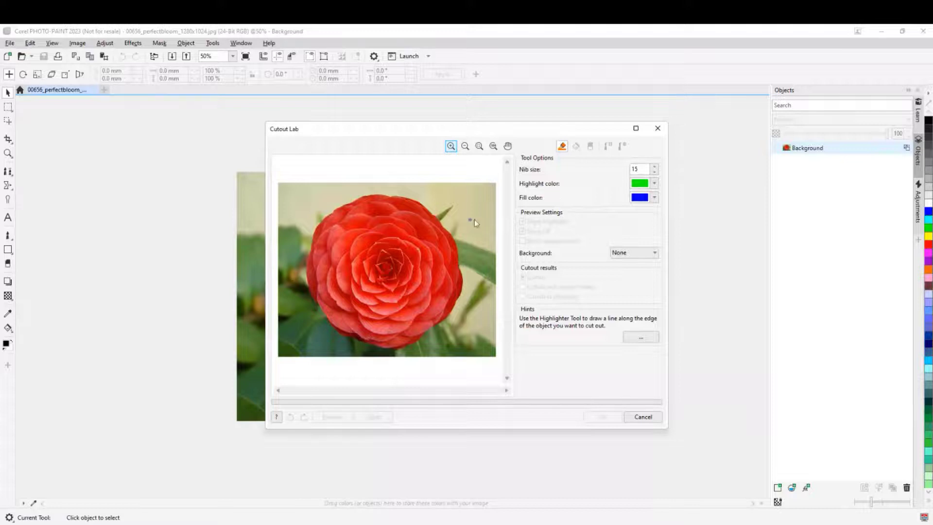
pyautogui.doubleClick(636, 169)
pyautogui.write('36')
pyautogui.moveTo(454, 231)
pyautogui.mouseDown()
pyautogui.moveTo(410, 198)
pyautogui.moveTo(381, 196)
pyautogui.mouseUp()
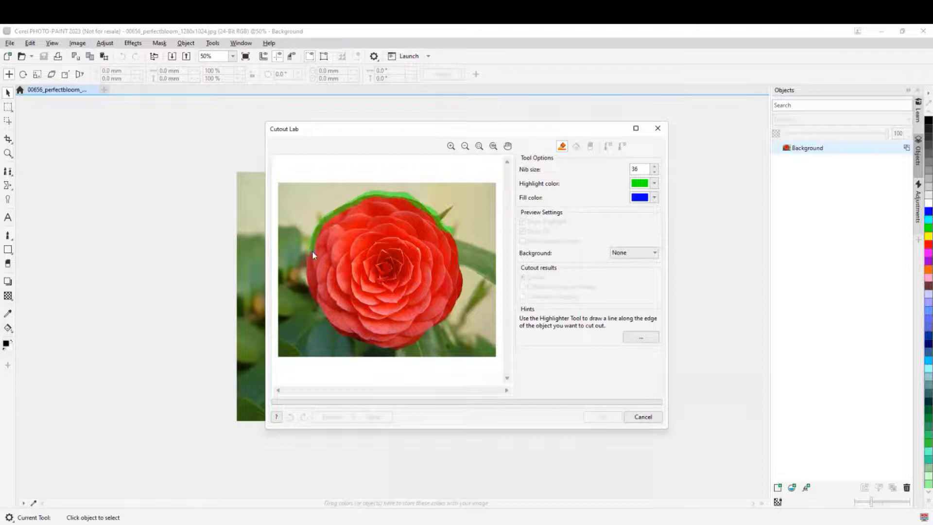
pyautogui.moveTo(310, 266); pyautogui.dragTo(331, 321)
pyautogui.moveTo(392, 351); pyautogui.dragTo(407, 349)
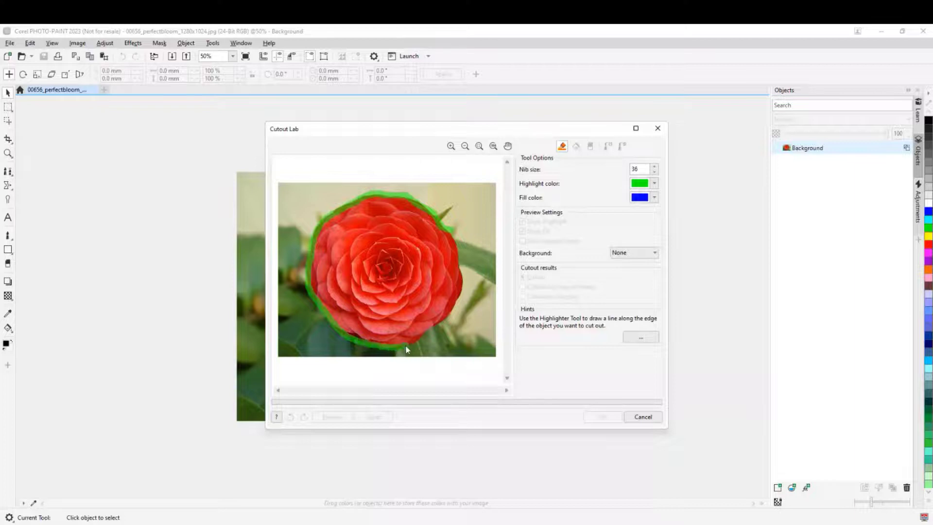
pyautogui.moveTo(454, 315); pyautogui.dragTo(460, 266)
pyautogui.moveTo(452, 234); pyautogui.dragTo(450, 234)
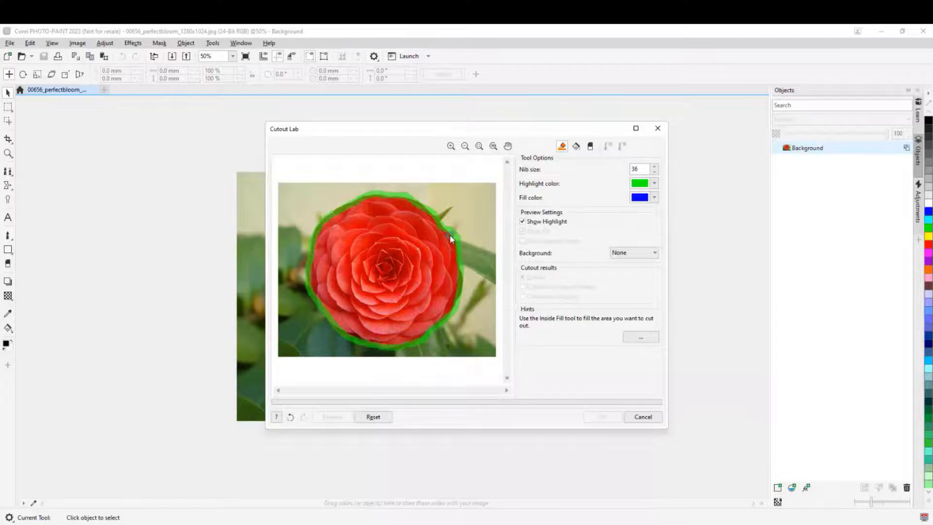
# Step: Fill the inside of the highlighted flower outline and preview the cutout
pyautogui.click(577, 148)
pyautogui.click(412, 253)
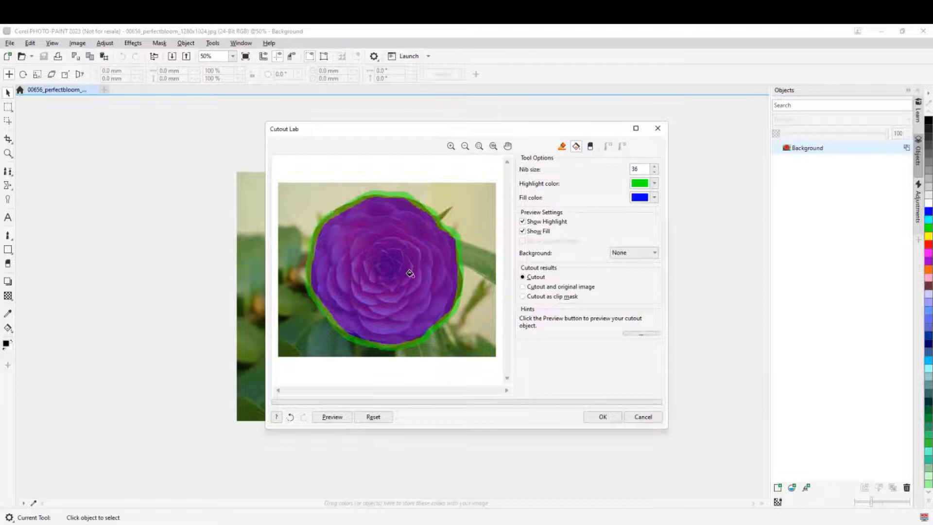
pyautogui.click(327, 418)
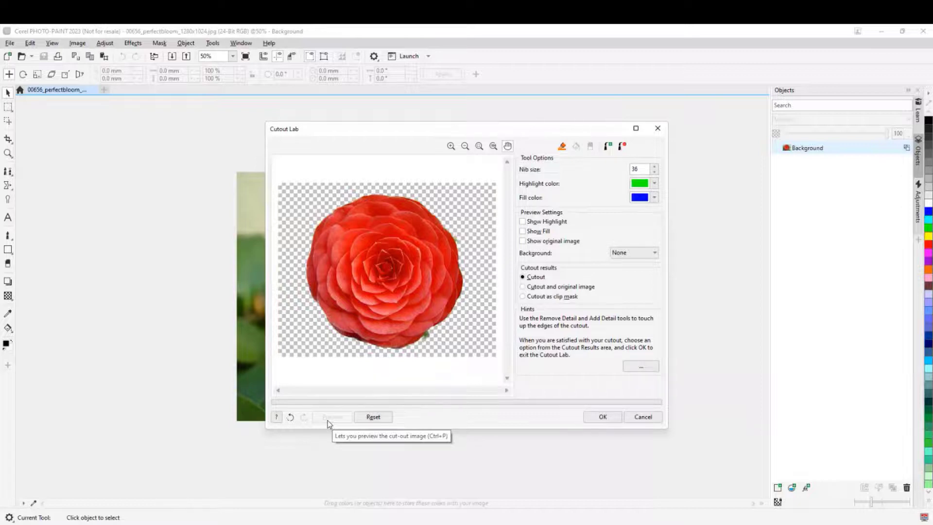
# Step: Erase the leftover green fragment at the flower's lower-right edge with the Remove Detail tool
pyautogui.scroll(3, 426, 345)
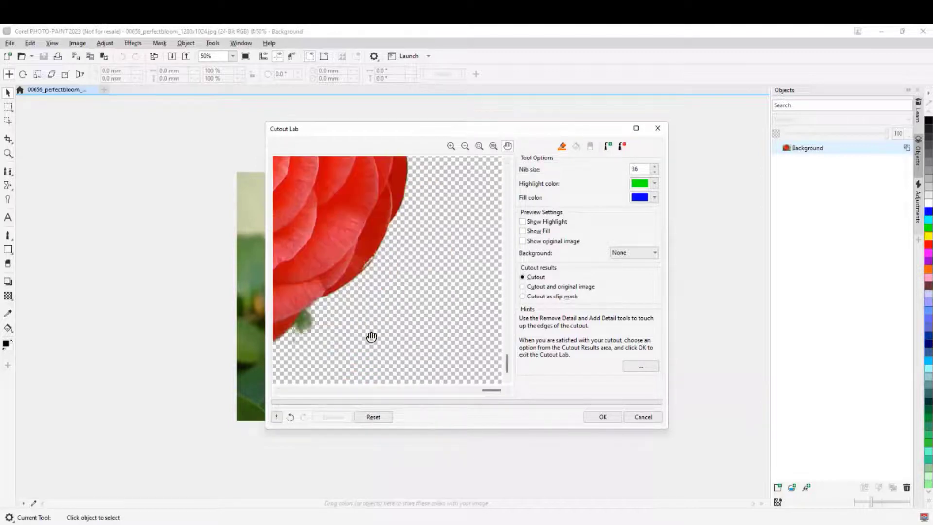
pyautogui.scroll(-1, 369, 336)
pyautogui.scroll(-1, 348, 342)
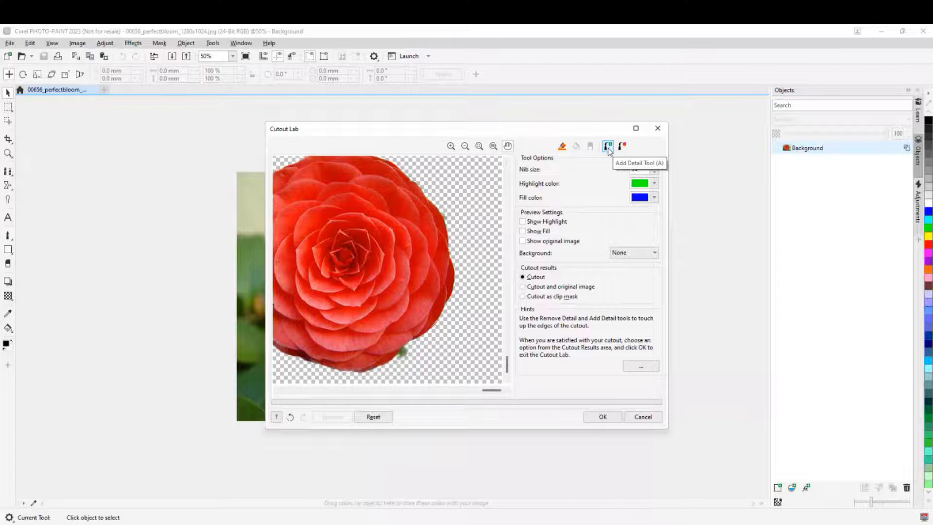
pyautogui.click(622, 146)
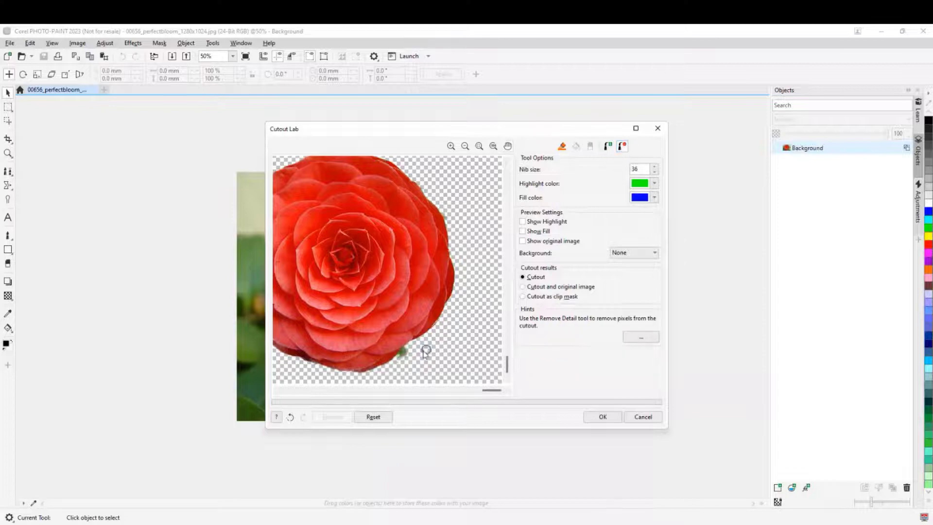
pyautogui.moveTo(405, 349)
pyautogui.mouseDown()
pyautogui.moveTo(398, 361)
pyautogui.moveTo(418, 352)
pyautogui.mouseUp()
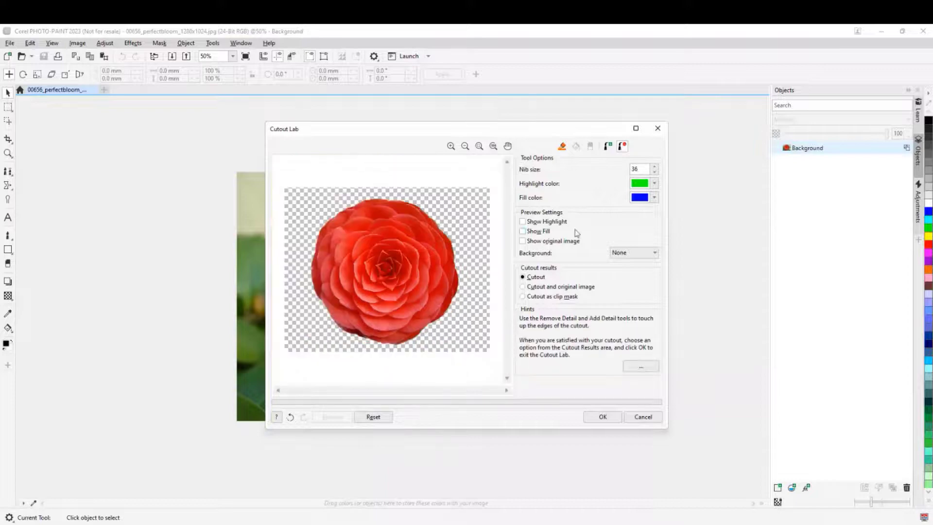
# Step: Erase a small piece of the red petals along the flower's right edge with the Remove Detail tool
pyautogui.click(608, 146)
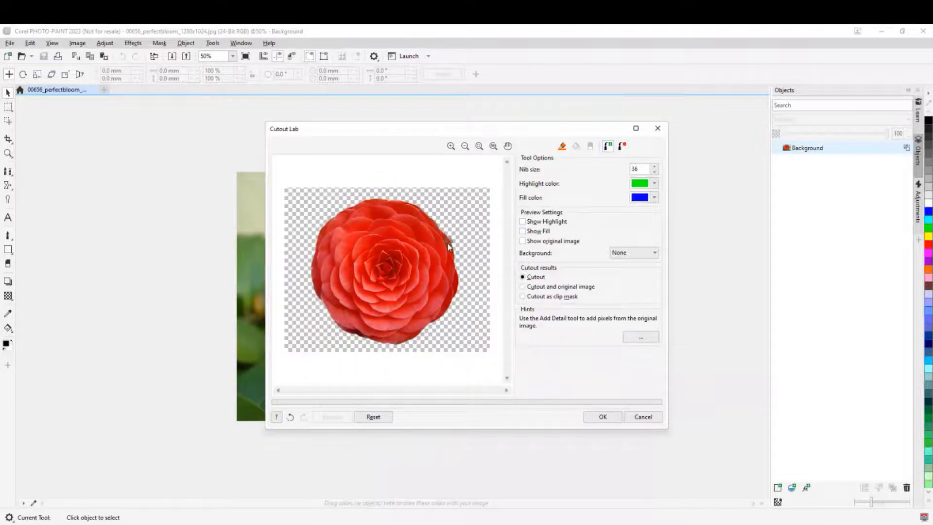
pyautogui.click(621, 146)
pyautogui.moveTo(448, 298)
pyautogui.mouseDown()
pyautogui.moveTo(439, 313)
pyautogui.moveTo(457, 284)
pyautogui.mouseUp()
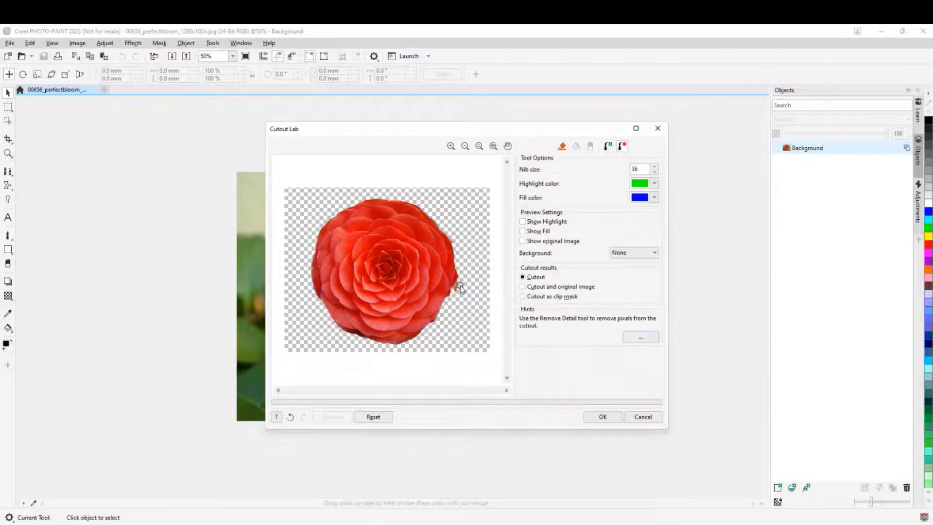
# Step: Restore the missing petals along the flower's right edge with the Add Detail tool and accept the cutout
pyautogui.click(608, 146)
pyautogui.scroll(2, 455, 290)
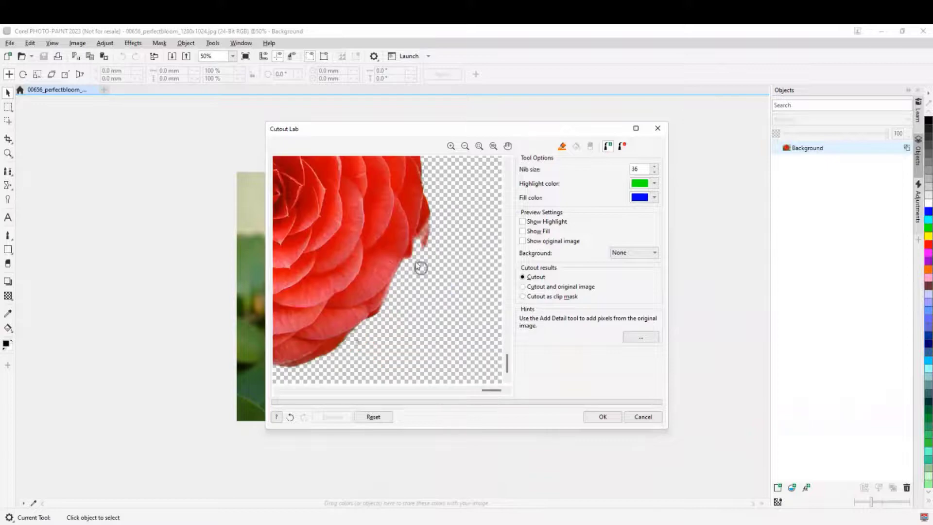
pyautogui.moveTo(418, 243)
pyautogui.mouseDown()
pyautogui.moveTo(371, 306)
pyautogui.moveTo(426, 216)
pyautogui.moveTo(408, 262)
pyautogui.moveTo(358, 326)
pyautogui.mouseUp()
pyautogui.scroll(-2, 450, 231)
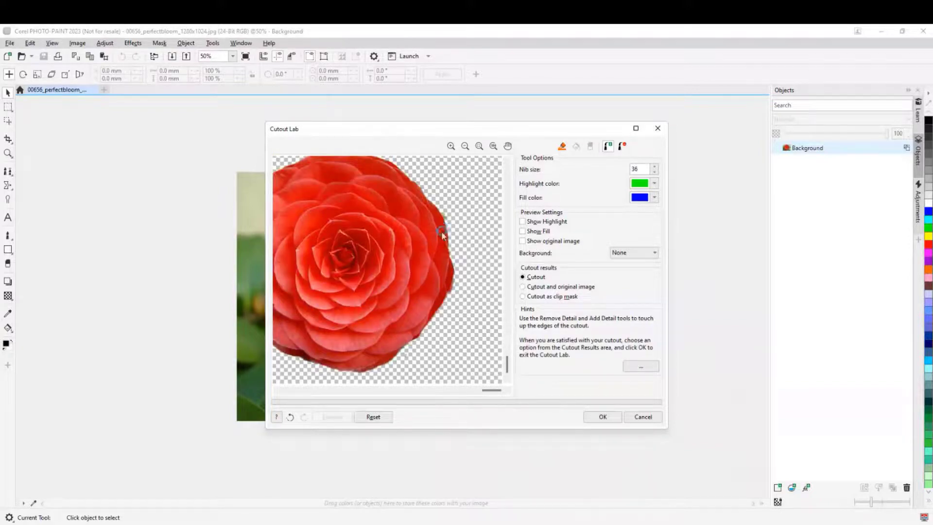
pyautogui.scroll(-1, 441, 231)
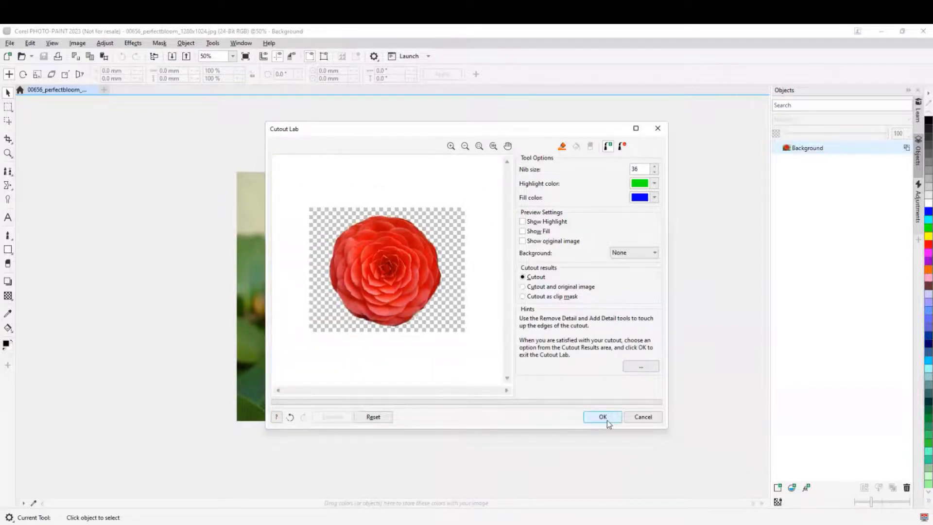
pyautogui.click(602, 416)
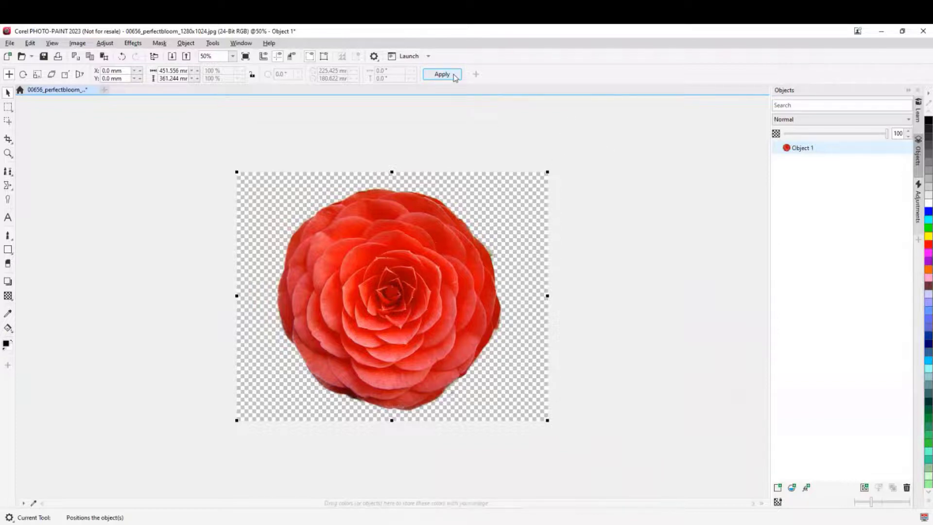
# Step: Close the flower image without saving it and switch back to CorelDRAW
pyautogui.click(300, 144)
pyautogui.click(94, 90)
pyautogui.click(487, 302)
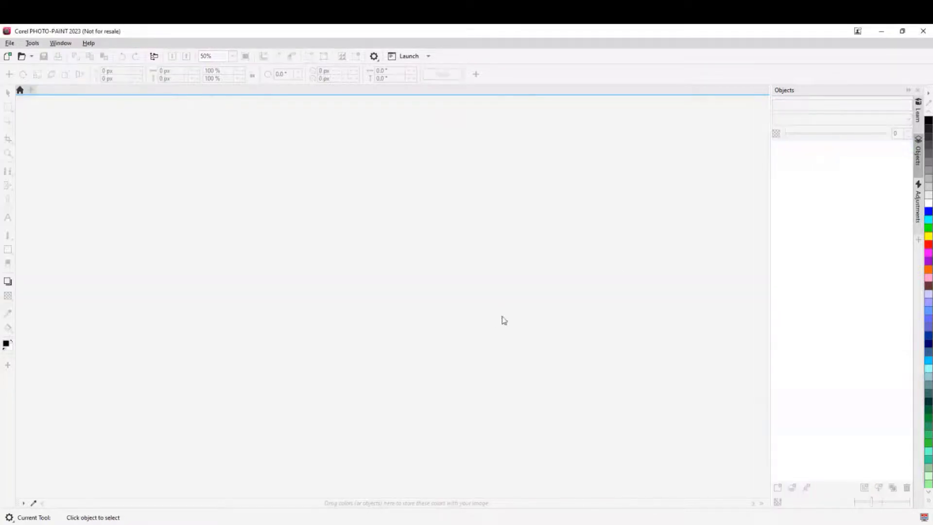
pyautogui.click(887, 32)
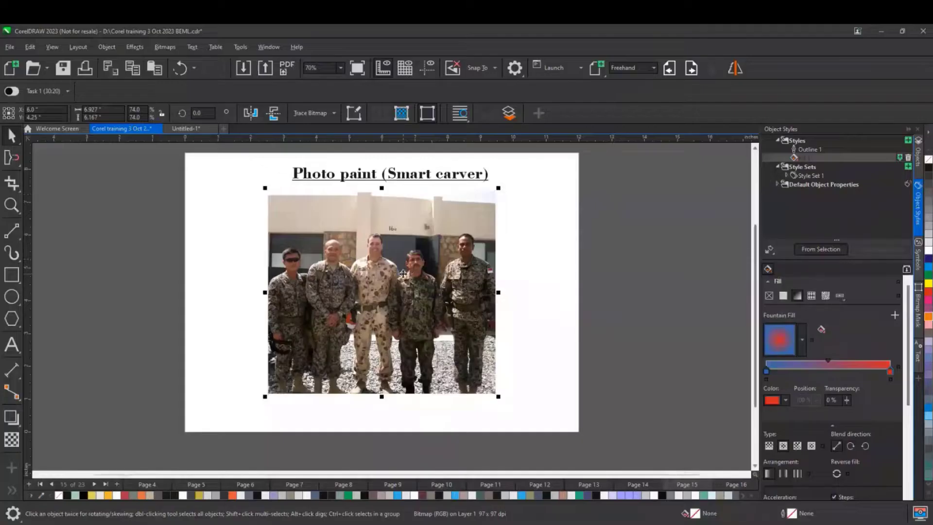
# Step: Import red_eye.jpg and place it centred on the Smart carver page
pyautogui.scroll(-1, 403, 275)
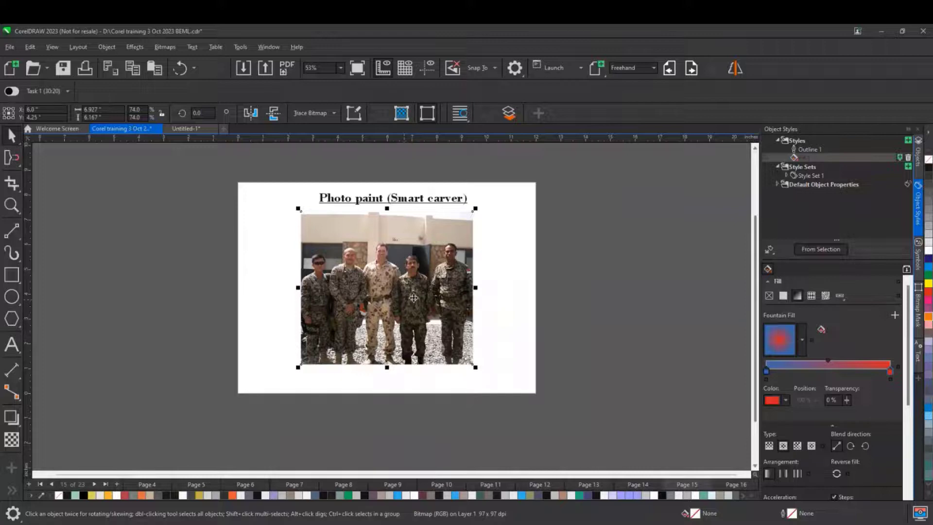
pyautogui.rightClick(194, 260)
pyautogui.click(225, 341)
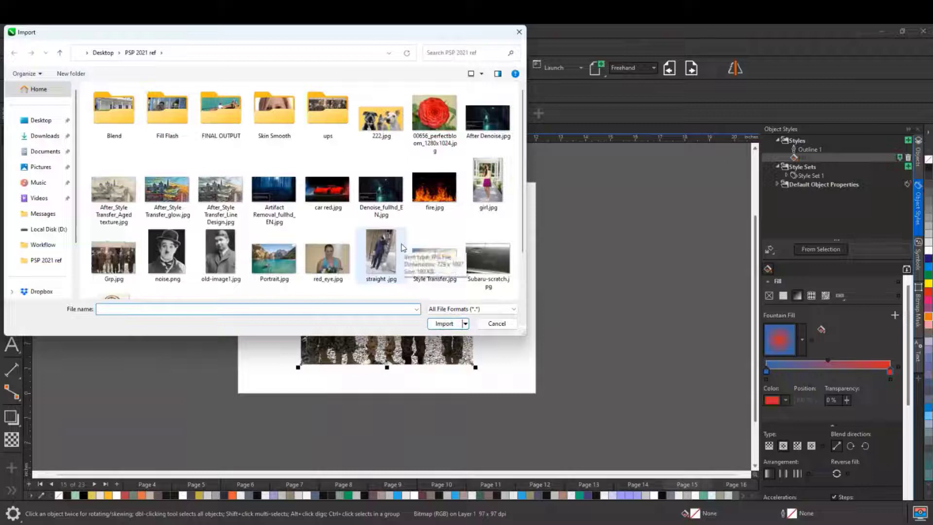
pyautogui.click(320, 286)
pyautogui.click(443, 322)
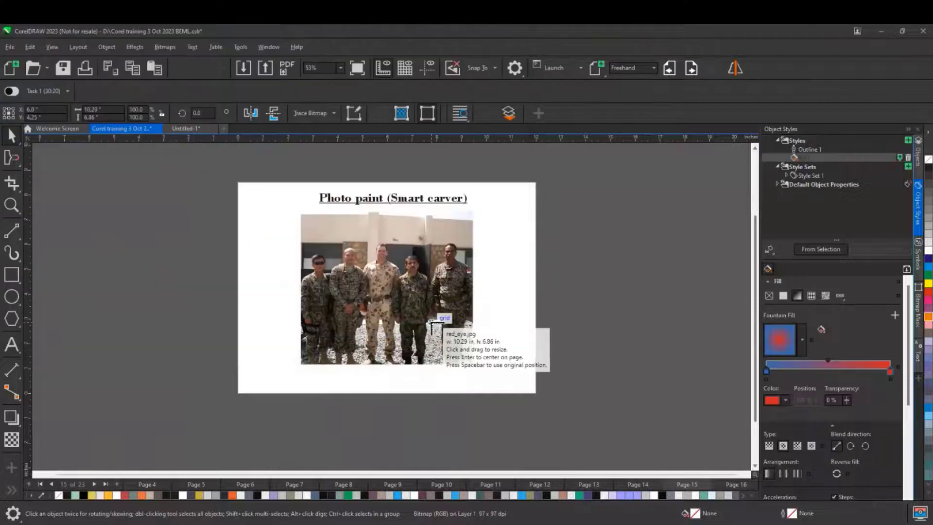
pyautogui.press('Return')
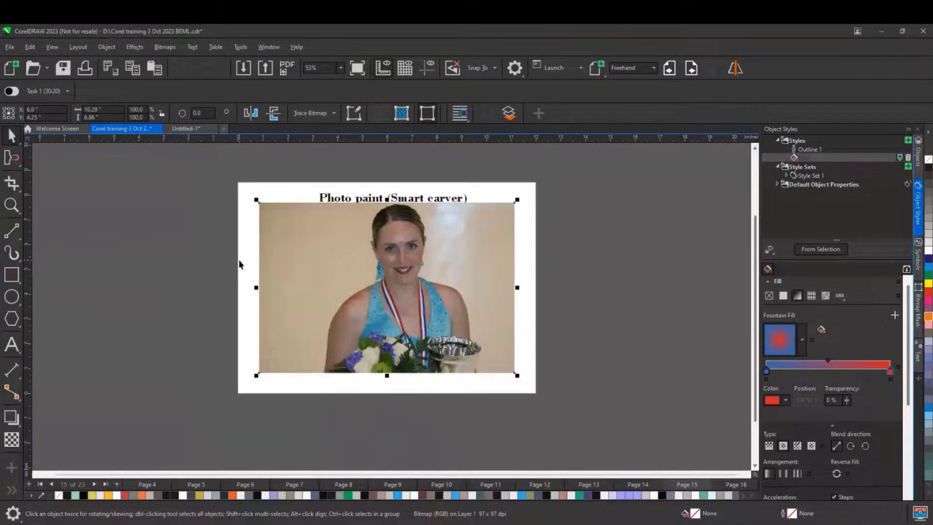
# Step: Open the imported portrait in Corel PHOTO-PAINT for editing and activate the Red-Eye Removal tool
pyautogui.click(354, 114)
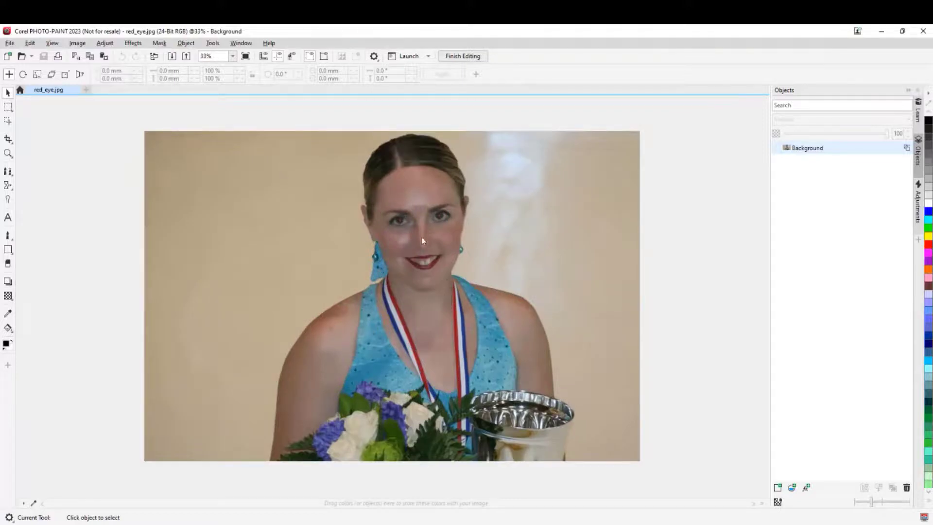
pyautogui.click(8, 186)
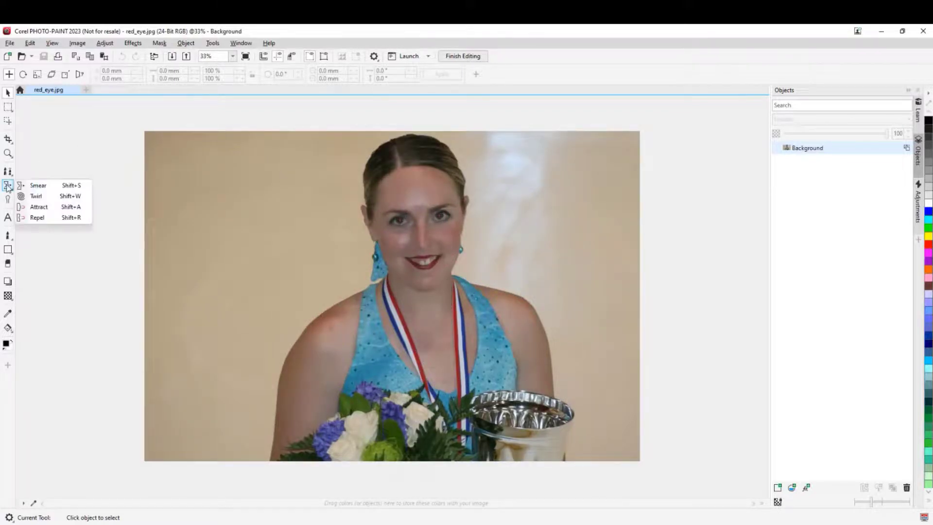
pyautogui.click(9, 176)
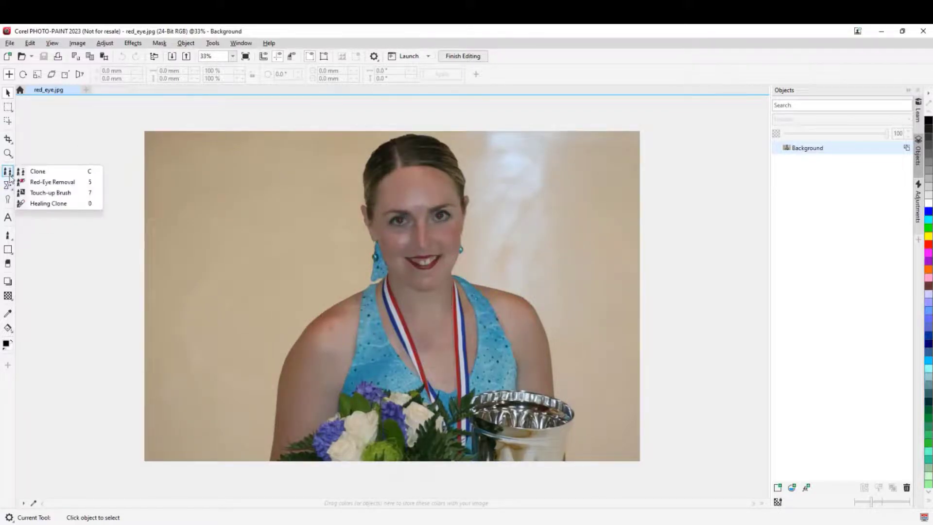
pyautogui.click(52, 182)
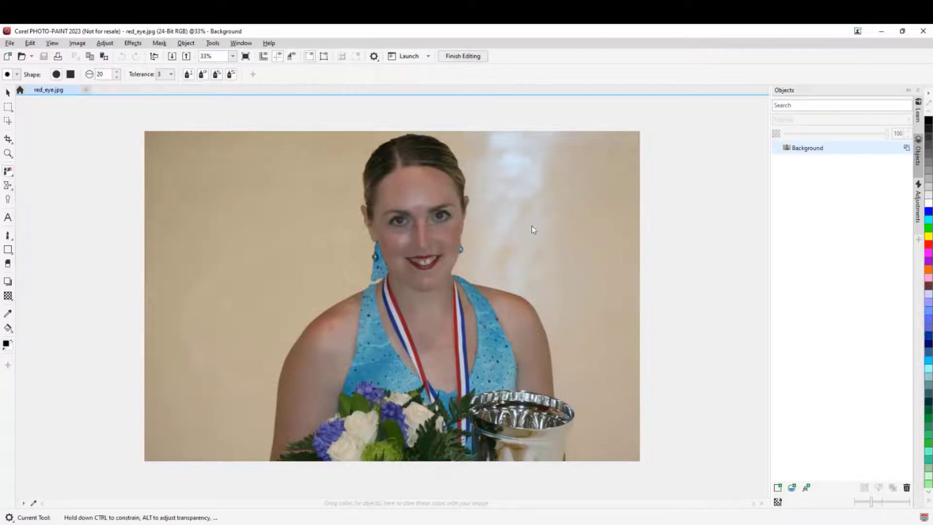
# Step: Set the Red-Eye Removal nib size to 30 and remove the red from both of the woman's eyes
pyautogui.scroll(2, 403, 219)
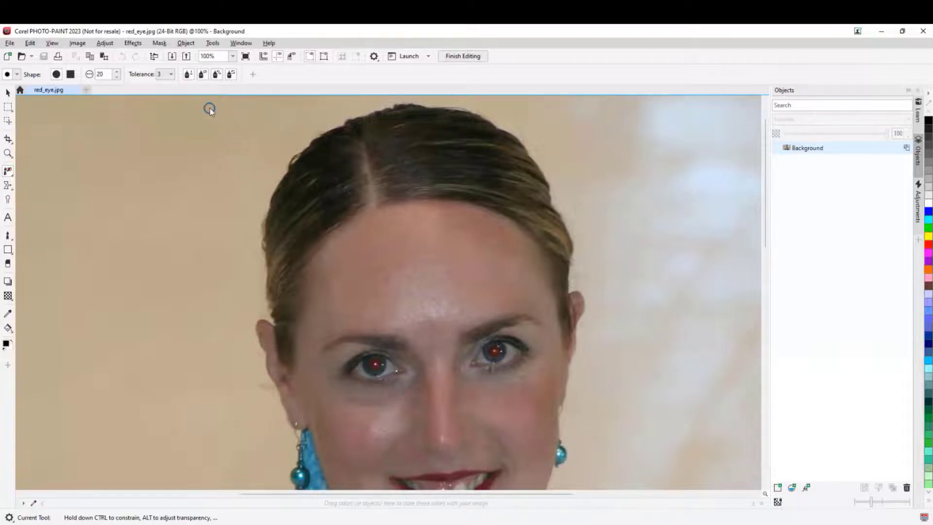
pyautogui.doubleClick(111, 74)
pyautogui.write('30')
pyautogui.press('Return')
pyautogui.click(373, 363)
pyautogui.click(496, 353)
pyautogui.scroll(-1, 505, 274)
pyautogui.scroll(-1, 483, 285)
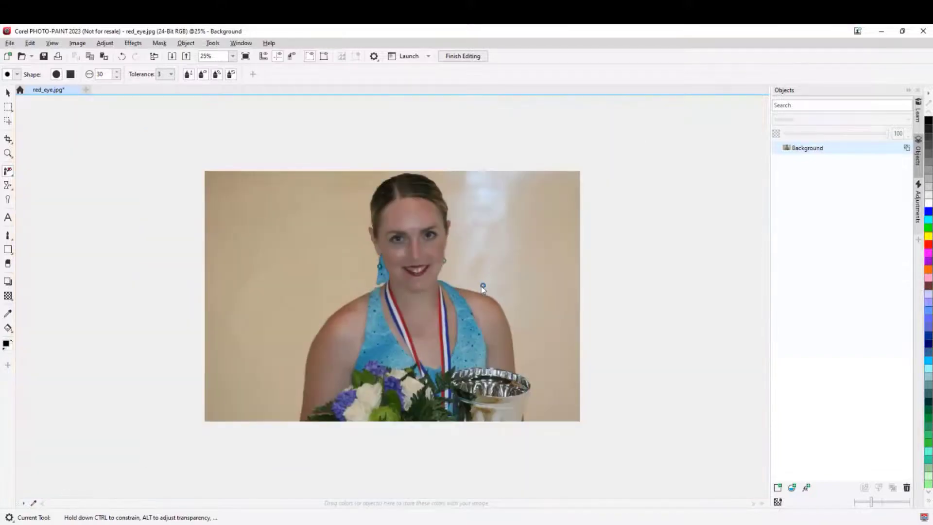
pyautogui.scroll(1, 441, 275)
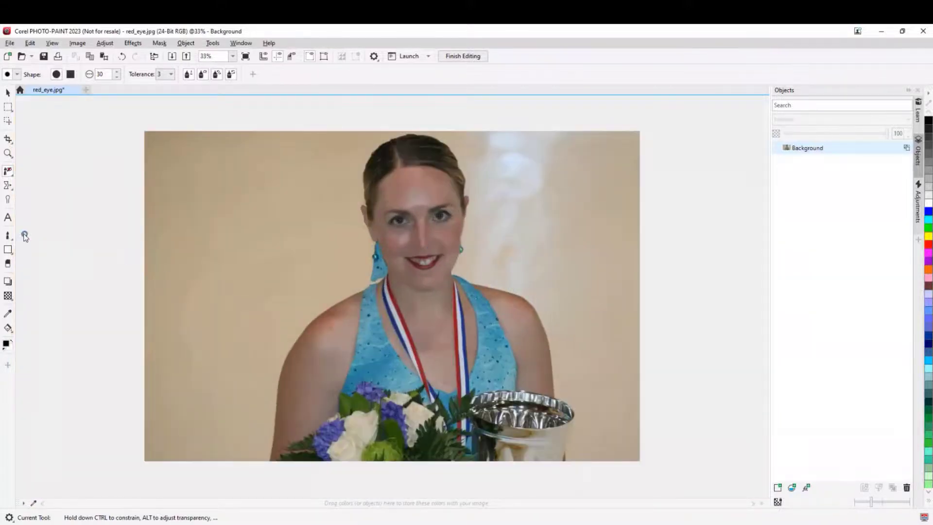
# Step: Open the portrait in a maximized Cutout Lab and set the nib size to 44
pyautogui.click(74, 44)
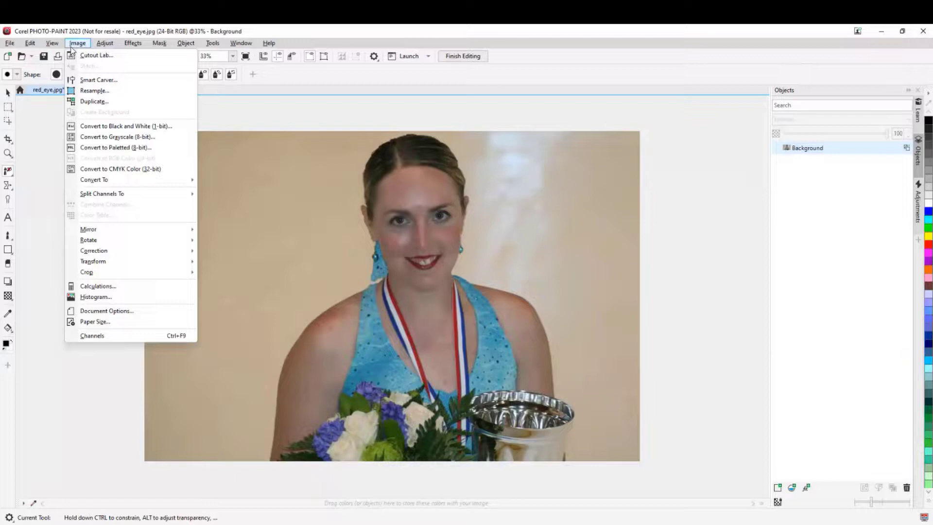
pyautogui.click(95, 56)
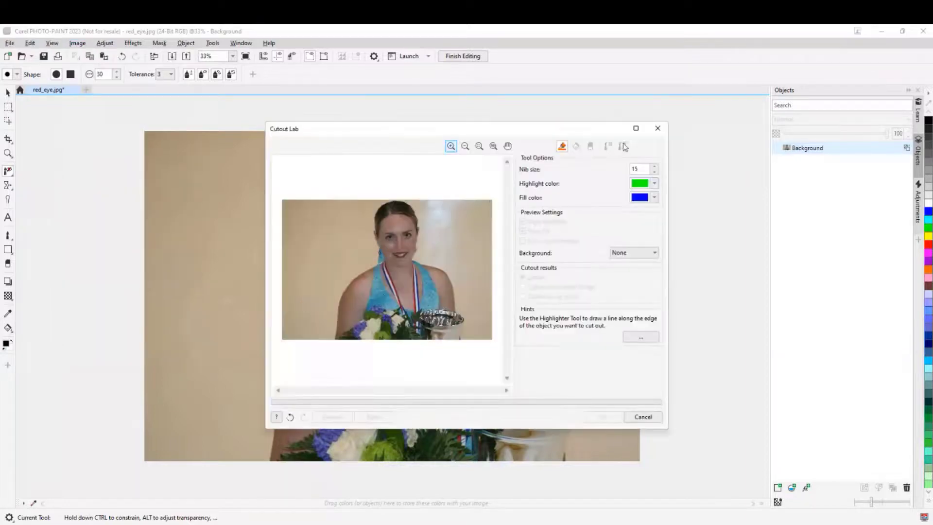
pyautogui.click(635, 128)
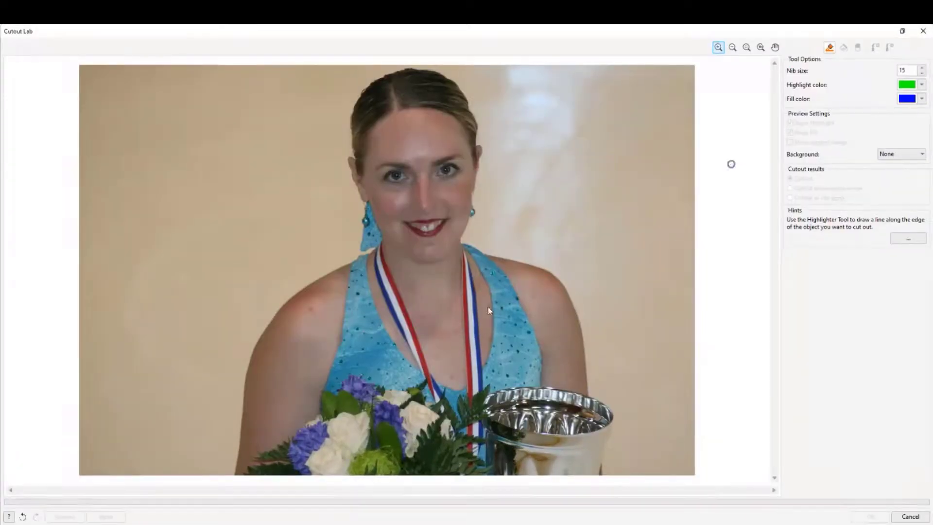
pyautogui.doubleClick(912, 71)
pyautogui.write('30')
pyautogui.press('Tab')
pyautogui.moveTo(909, 71); pyautogui.dragTo(881, 76)
pyautogui.write('44')
# Step: Highlight the woman's whole outline with the Highlighter tool, from her arm at the image's lower edge around the head to the trophy
pyautogui.moveTo(236, 475); pyautogui.dragTo(244, 403)
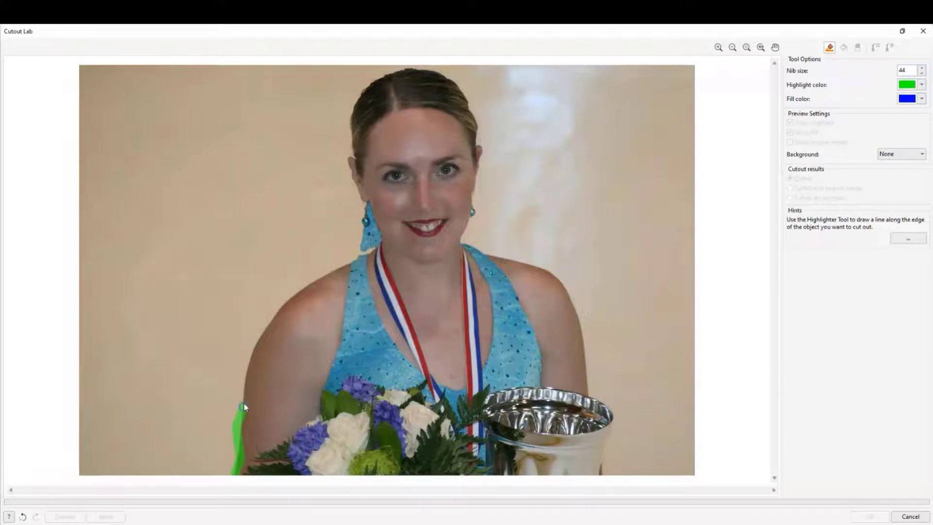
pyautogui.moveTo(254, 353)
pyautogui.mouseDown()
pyautogui.moveTo(272, 321)
pyautogui.moveTo(372, 253)
pyautogui.mouseUp()
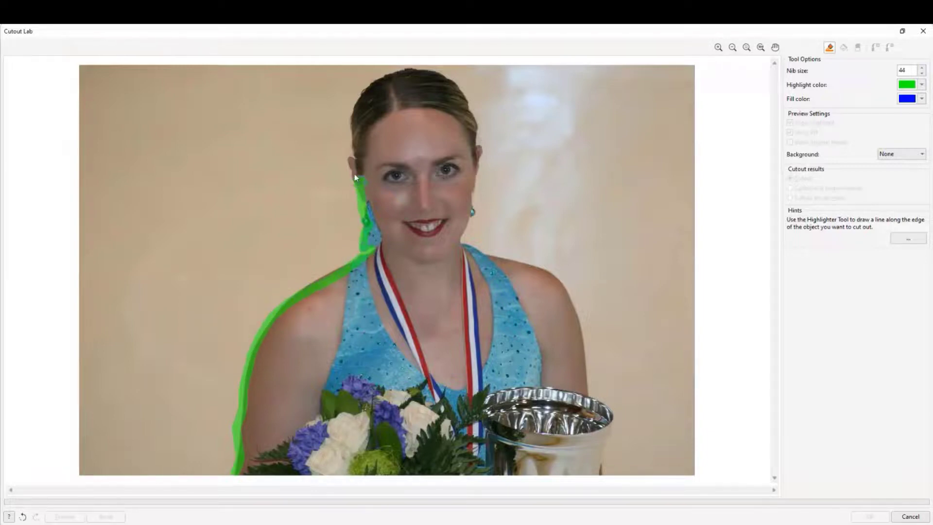
pyautogui.moveTo(353, 164)
pyautogui.mouseDown()
pyautogui.moveTo(355, 111)
pyautogui.moveTo(380, 85)
pyautogui.mouseUp()
pyautogui.moveTo(433, 71)
pyautogui.mouseDown()
pyautogui.moveTo(464, 88)
pyautogui.moveTo(479, 146)
pyautogui.moveTo(466, 246)
pyautogui.moveTo(480, 250)
pyautogui.mouseUp()
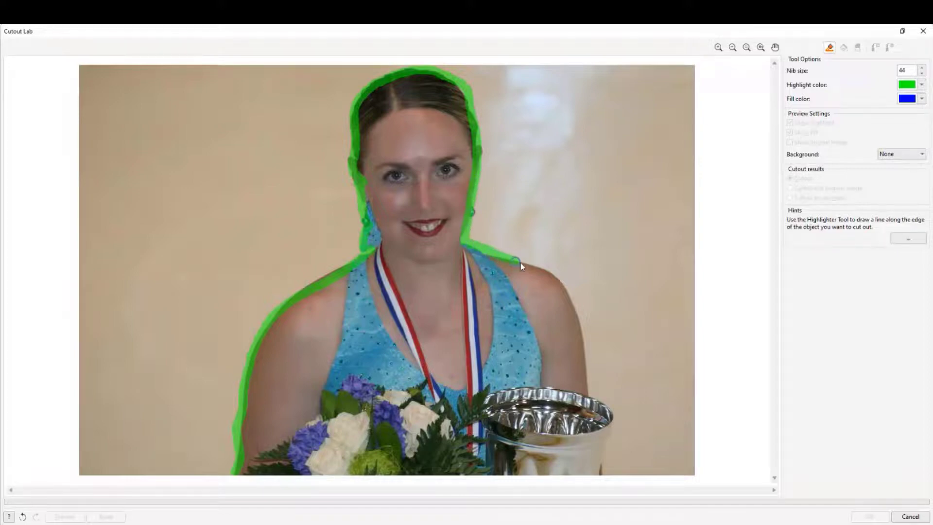
pyautogui.moveTo(554, 276)
pyautogui.mouseDown()
pyautogui.moveTo(568, 288)
pyautogui.moveTo(594, 397)
pyautogui.moveTo(614, 425)
pyautogui.mouseUp()
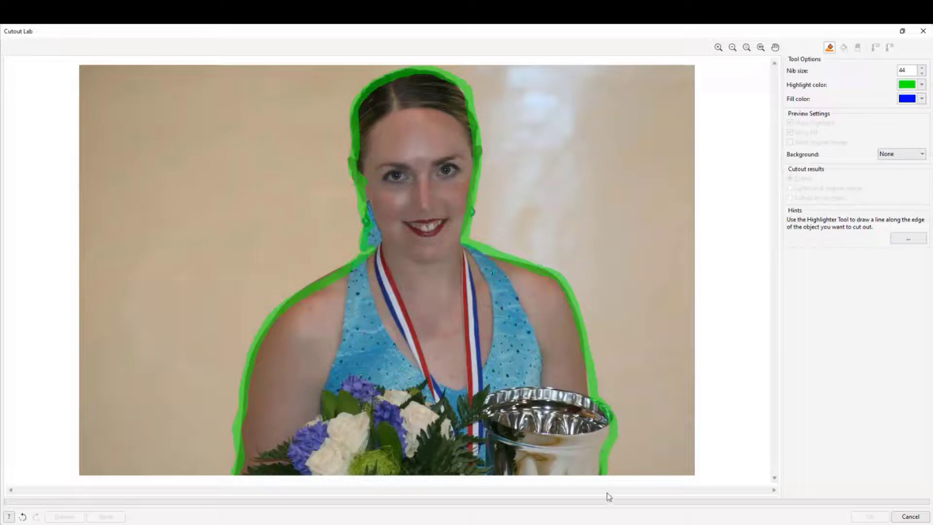
pyautogui.moveTo(608, 493); pyautogui.dragTo(584, 489)
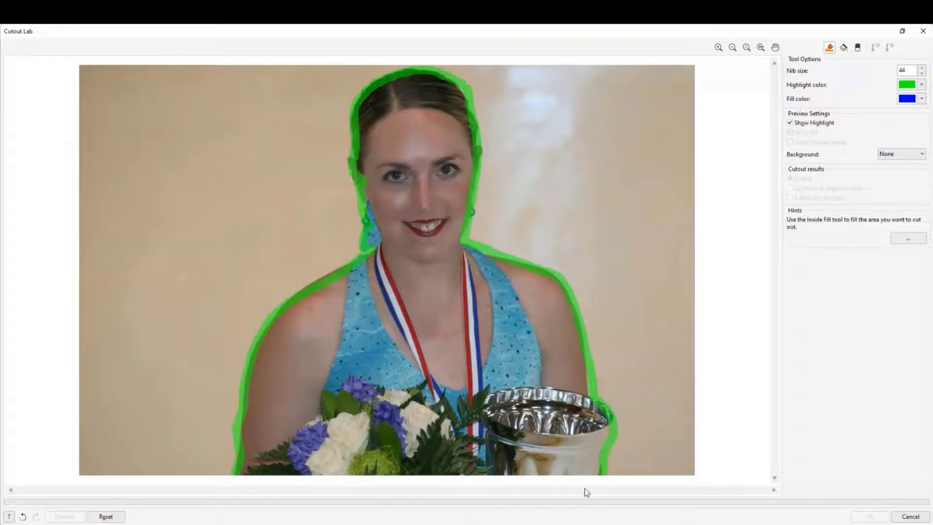
# Step: Fill the outlined woman with the Inside Fill tool and preview the cutout
pyautogui.click(843, 47)
pyautogui.click(503, 274)
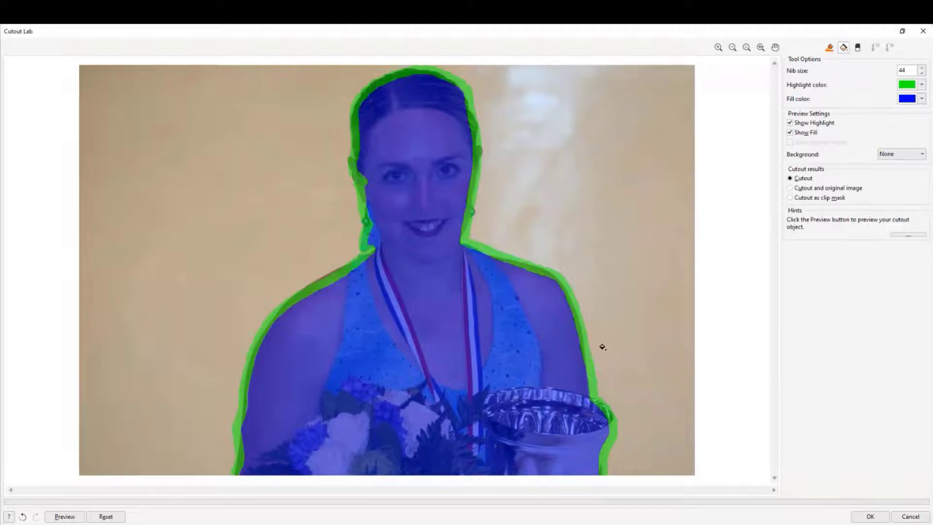
pyautogui.click(65, 517)
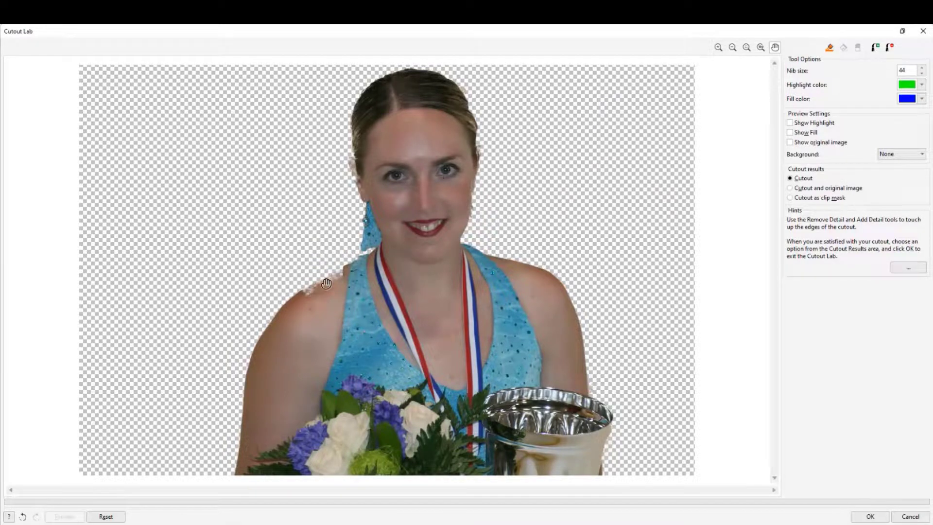
# Step: Restore the missing skin along the woman's shoulder beside the dress strap with the Add Detail tool
pyautogui.click(876, 47)
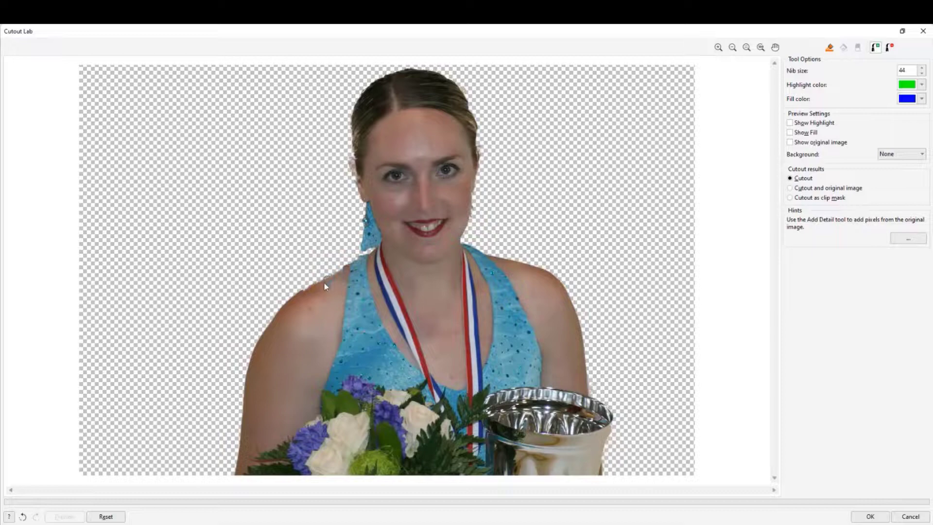
pyautogui.moveTo(325, 283); pyautogui.dragTo(310, 293)
pyautogui.scroll(2, 311, 294)
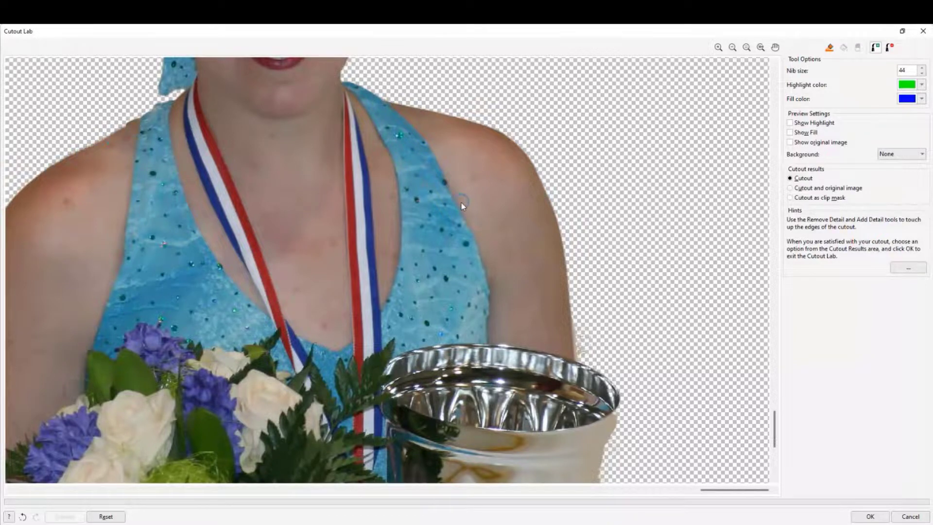
pyautogui.scroll(-3, 427, 179)
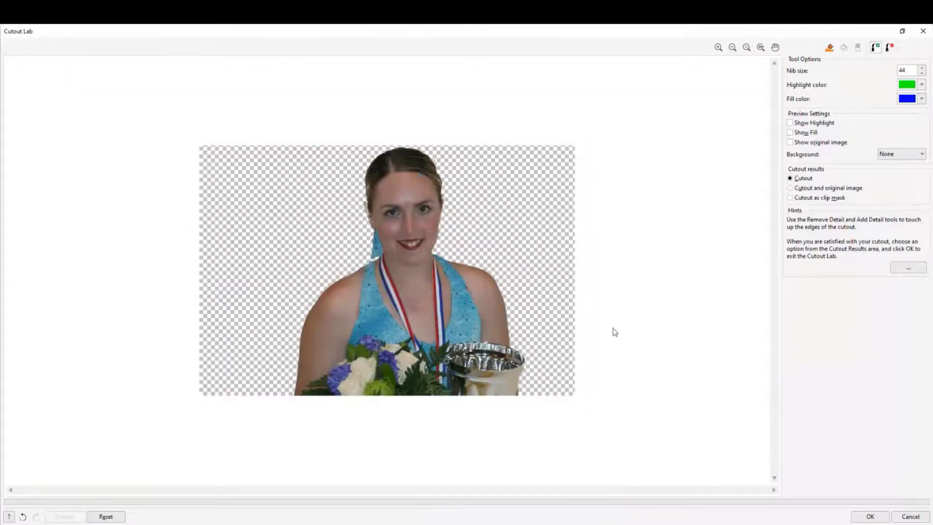
# Step: Accept the cutout and finish editing, saving the changed bitmap back to the CorelDRAW document
pyautogui.click(864, 514)
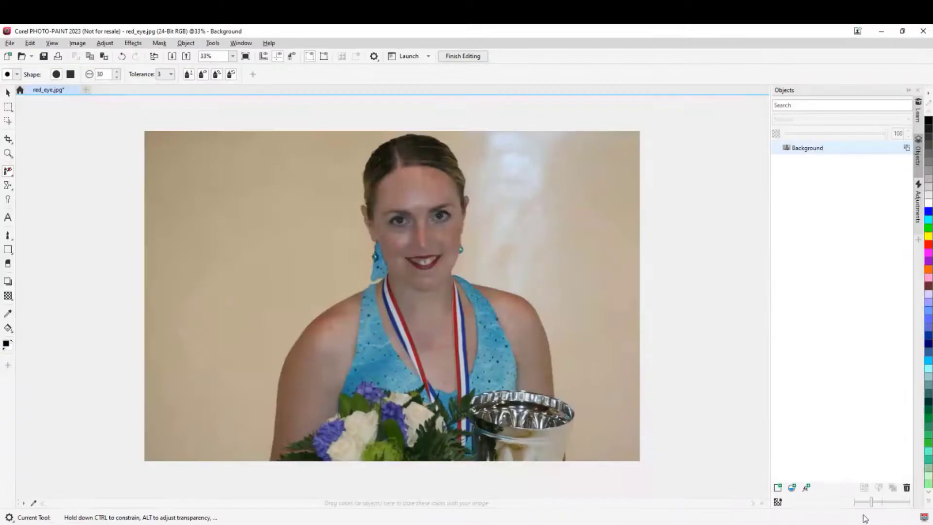
pyautogui.click(475, 56)
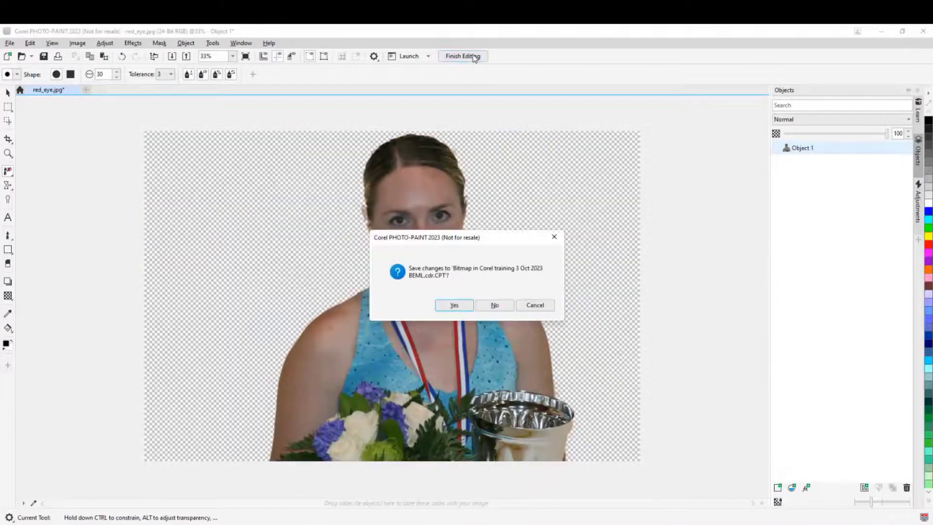
pyautogui.click(446, 305)
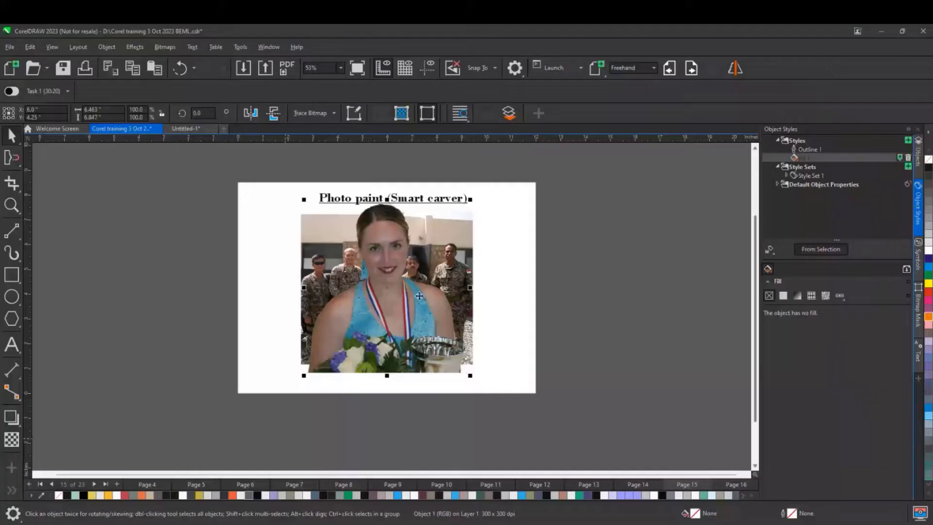
# Step: Move the woman's cutout off the group photo and delete the group photo from the page
pyautogui.moveTo(419, 295); pyautogui.dragTo(563, 309)
pyautogui.moveTo(384, 295); pyautogui.dragTo(280, 294)
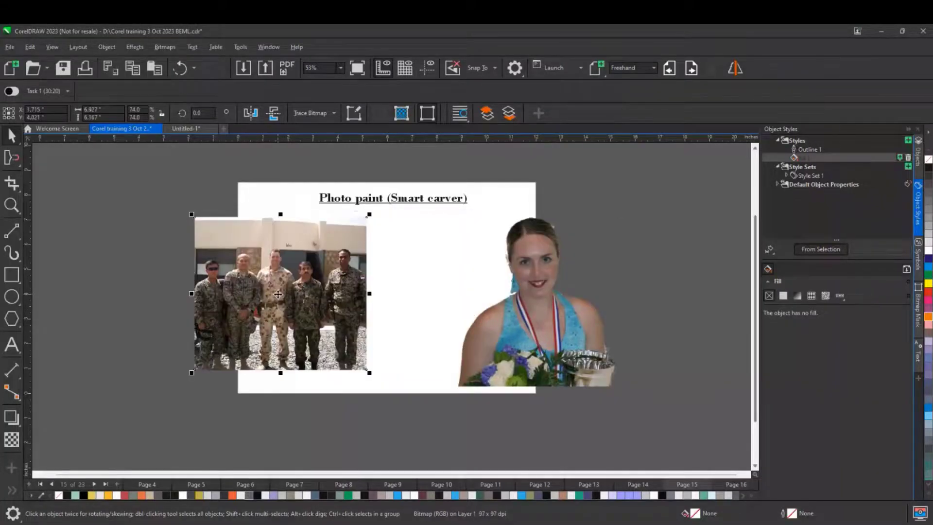
pyautogui.press('Delete')
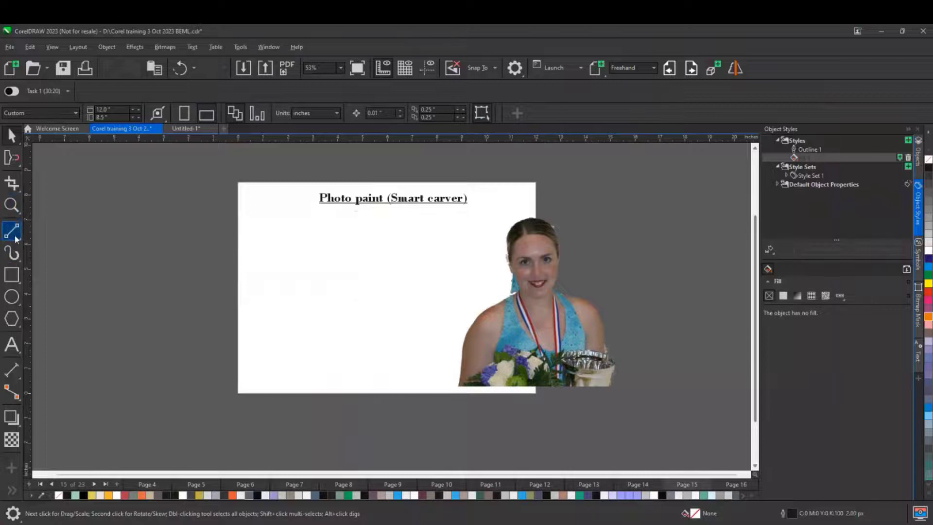
# Step: Add a page-sized rectangle behind the cutout and fill it with black
pyautogui.click(457, 275)
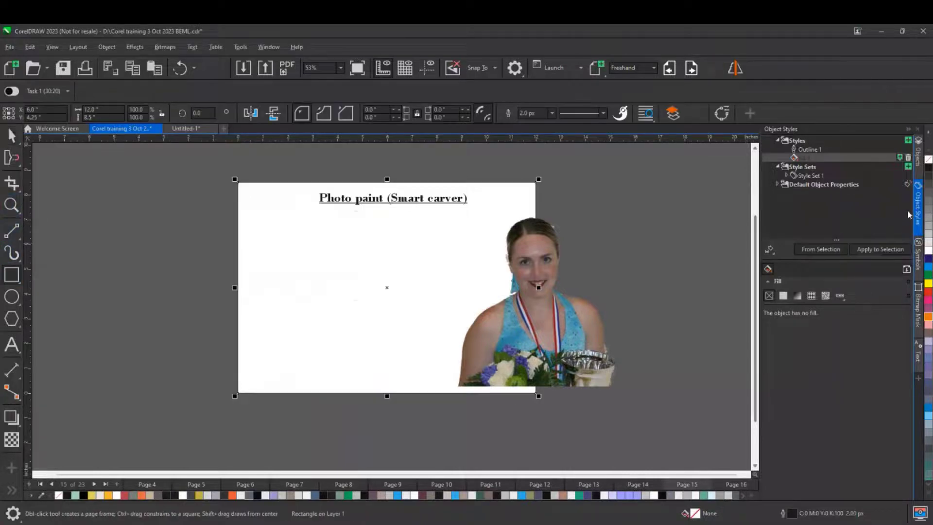
pyautogui.click(928, 168)
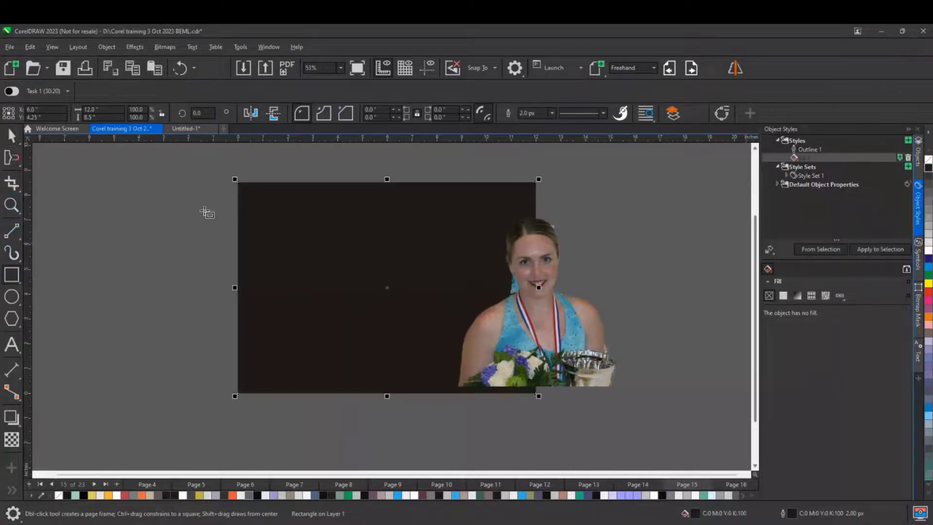
pyautogui.click(12, 135)
# Step: Move the woman's cutout to the middle of the black rectangle, with its base at the page's lower edge
pyautogui.click(387, 323)
pyautogui.moveTo(388, 323); pyautogui.dragTo(388, 324)
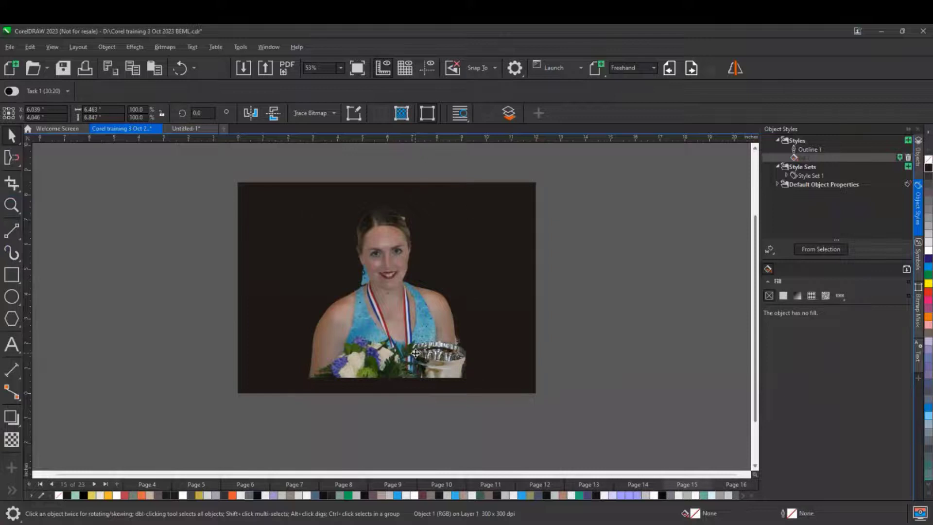
pyautogui.moveTo(415, 354); pyautogui.dragTo(412, 372)
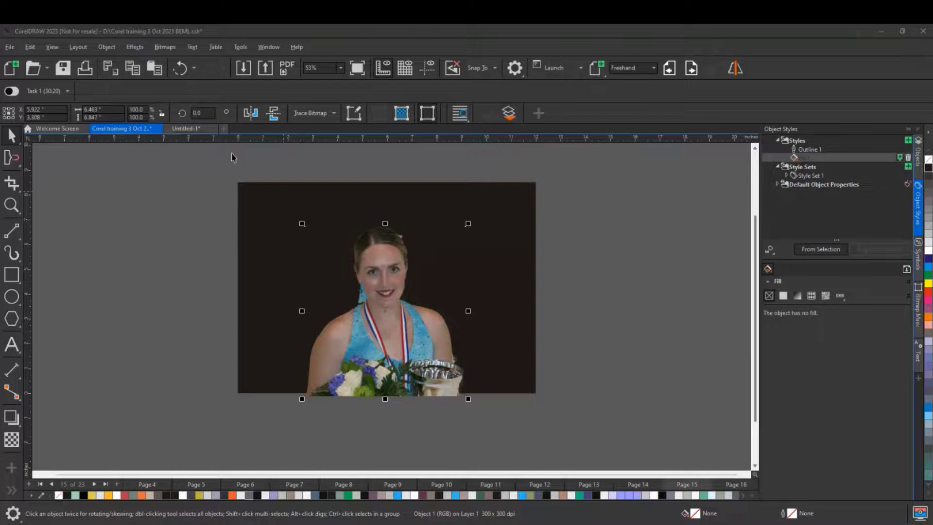
# Step: Switch to the Untitled-1 document and delete all the curves drawn on Page 4
pyautogui.click(200, 130)
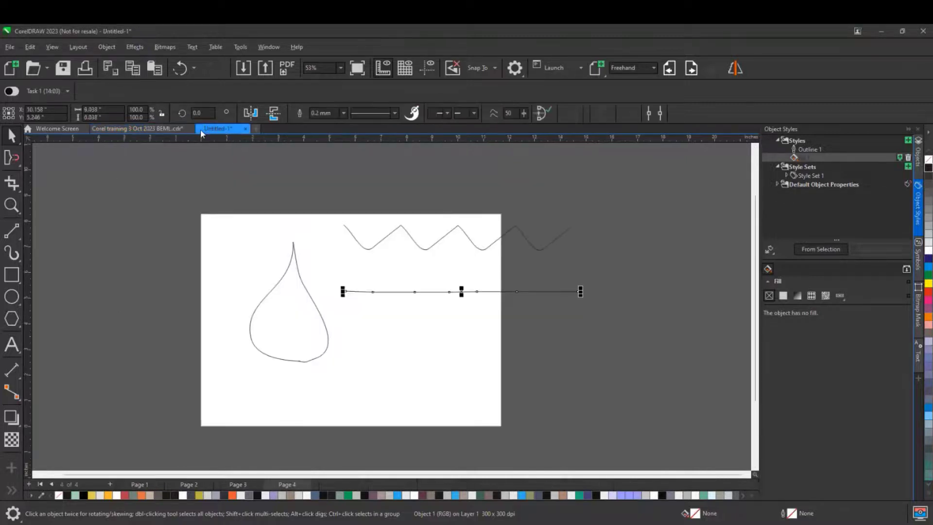
pyautogui.moveTo(161, 183); pyautogui.dragTo(618, 437)
pyautogui.press('Delete')
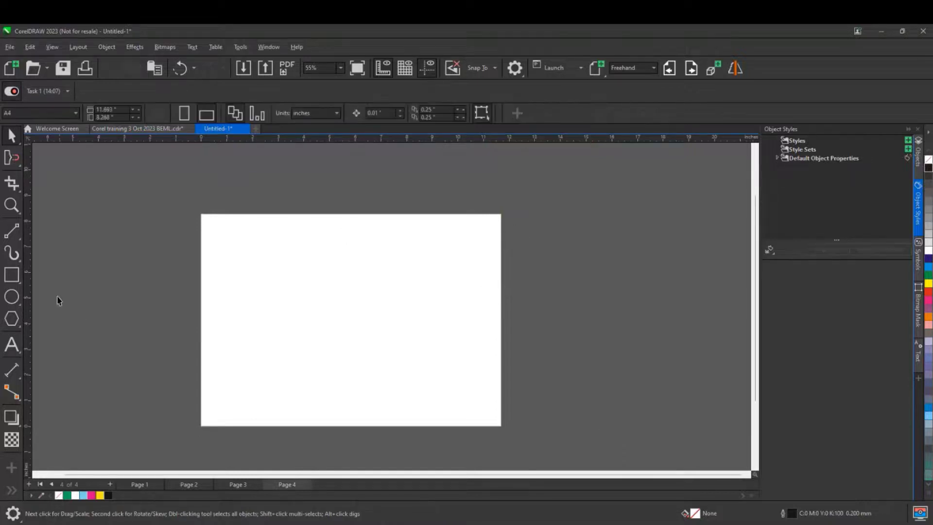
# Step: Draw a tall, narrow ellipse about 1.63 by 4.34 inches near the middle of Page 4 and convert it to curves
pyautogui.click(11, 296)
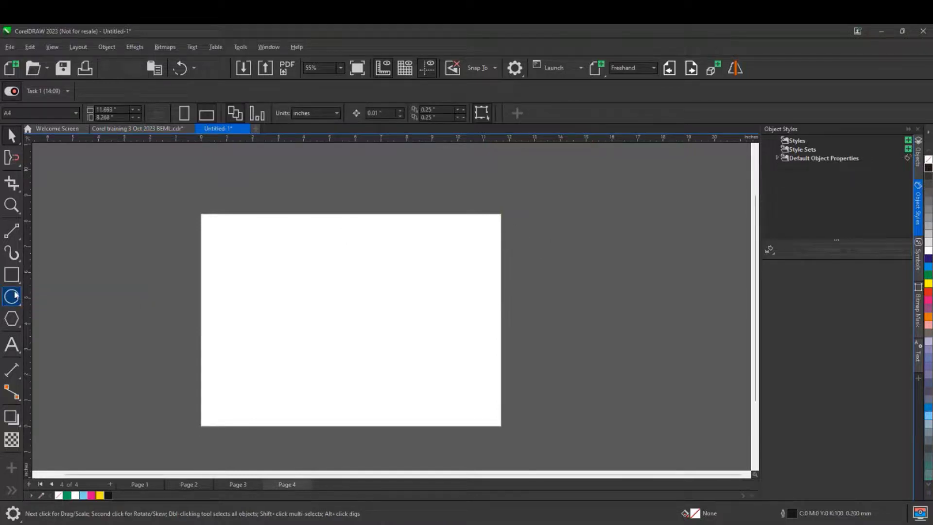
pyautogui.moveTo(334, 249); pyautogui.dragTo(378, 362)
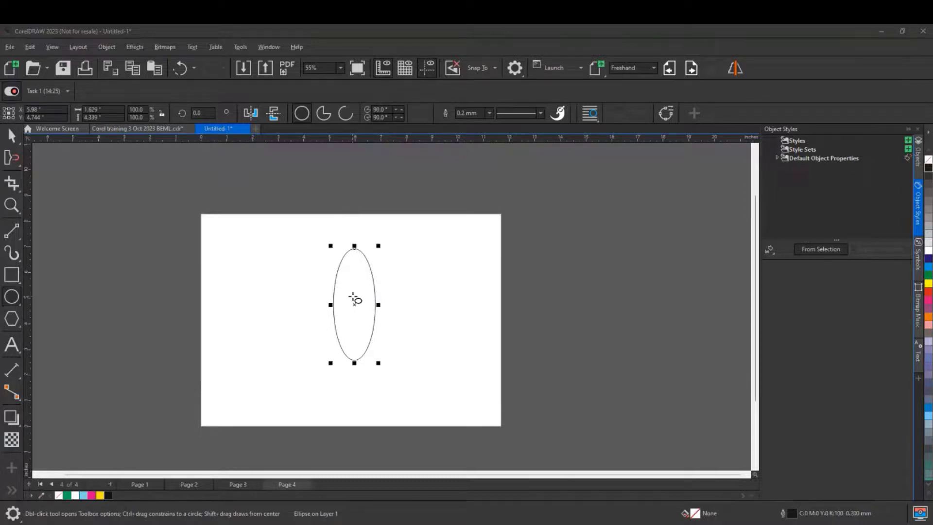
pyautogui.rightClick(354, 298)
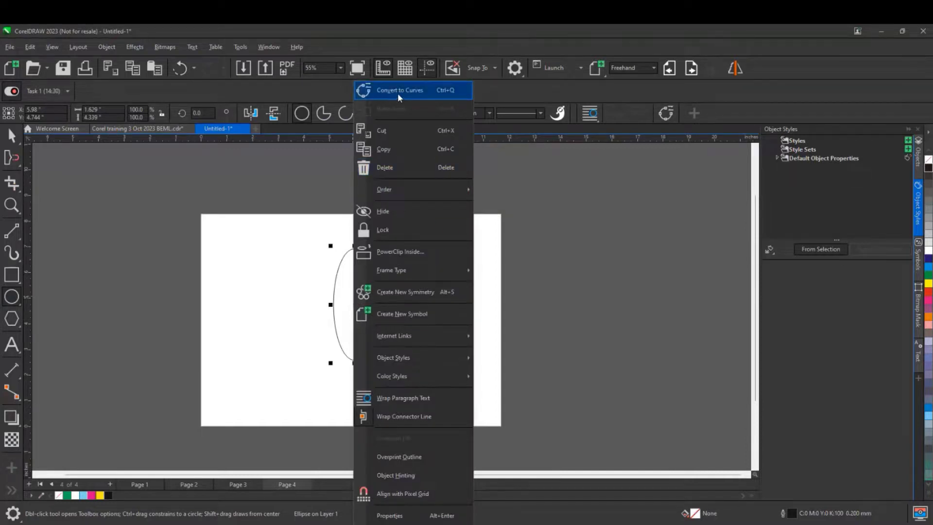
pyautogui.click(399, 90)
# Step: Make the ellipse's top node a cusp and pull its control handles down to form a pointed petal tip
pyautogui.click(12, 156)
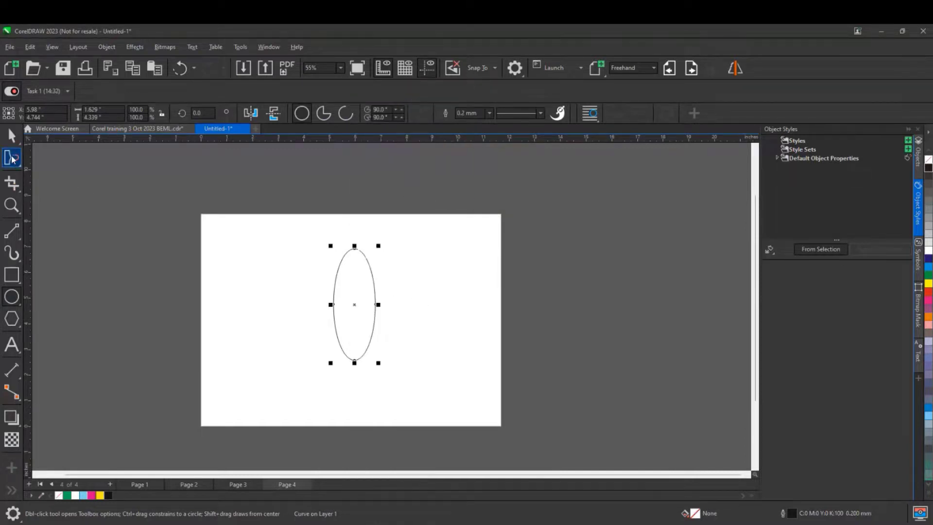
pyautogui.click(11, 156)
pyautogui.click(44, 161)
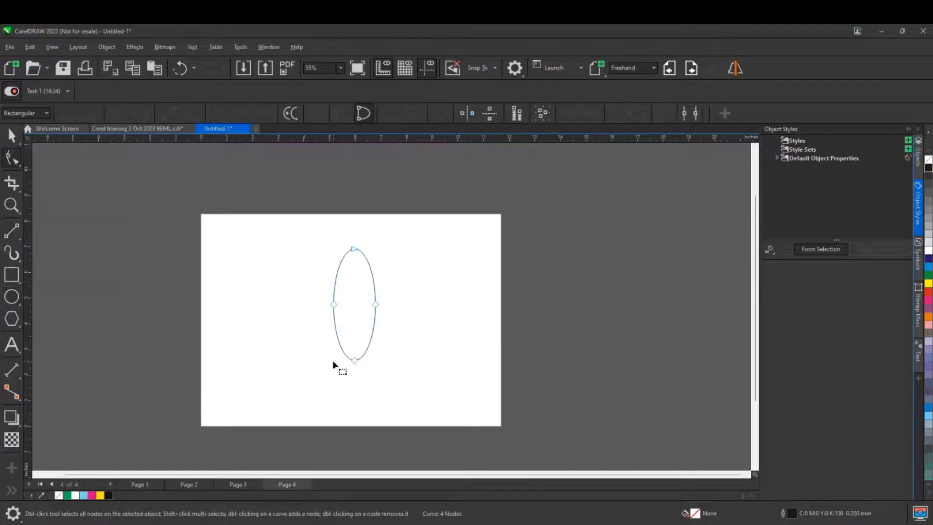
pyautogui.click(354, 249)
pyautogui.scroll(2, 358, 258)
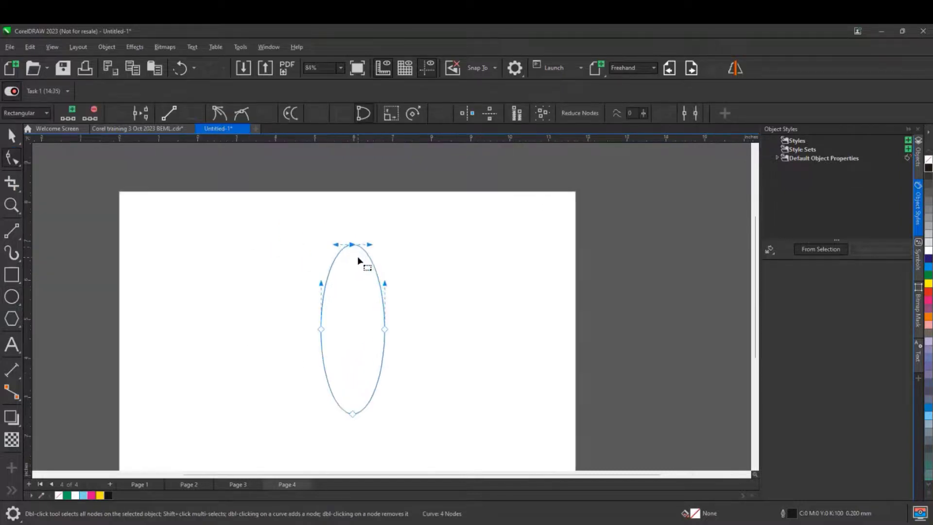
pyautogui.click(219, 114)
pyautogui.moveTo(367, 246); pyautogui.dragTo(347, 297)
# Step: Widen the control handles of the petal's bottom node to give it a broader, rounder base
pyautogui.moveTo(321, 397); pyautogui.dragTo(398, 451)
pyautogui.moveTo(371, 408); pyautogui.dragTo(381, 410)
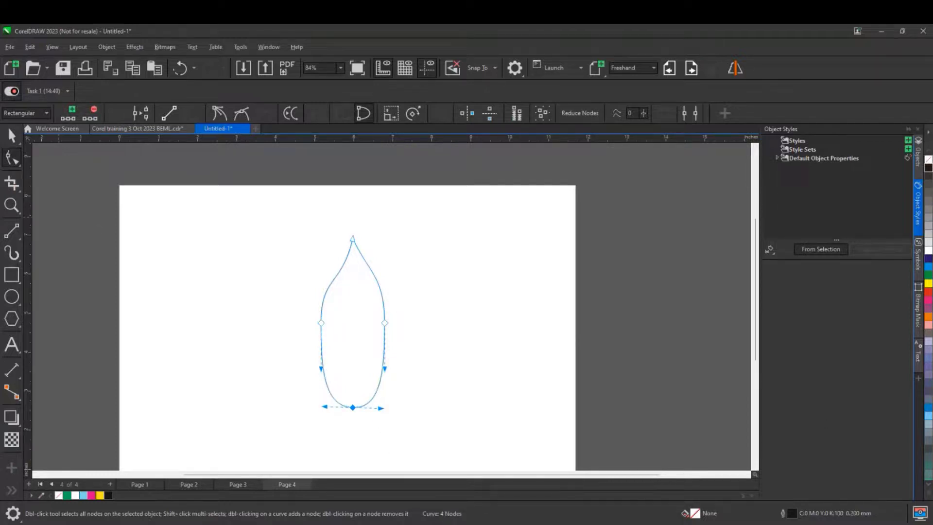
pyautogui.click(10, 136)
# Step: Scale the petal down to about 72.4% of its size and place it in the upper middle of the page
pyautogui.scroll(-2, 404, 216)
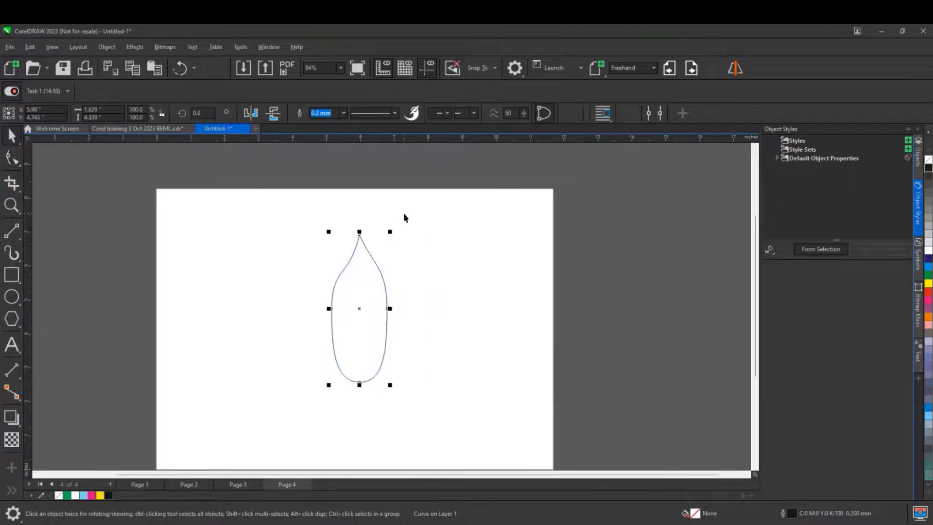
pyautogui.moveTo(338, 228); pyautogui.dragTo(352, 264)
pyautogui.moveTo(379, 304); pyautogui.dragTo(368, 277)
# Step: Move the petal's rotation centre to its base and make a copy rotated about 41.5° clockwise around it
pyautogui.click(368, 277)
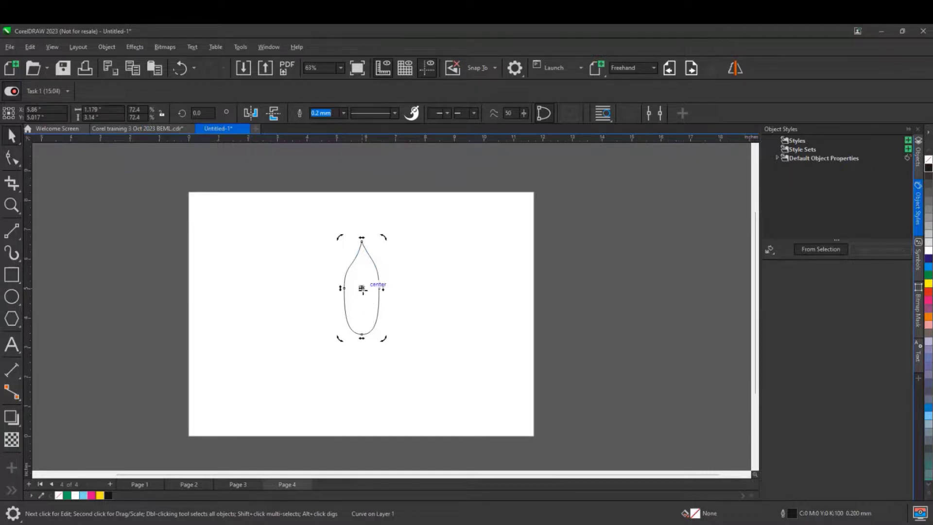
pyautogui.moveTo(362, 288); pyautogui.dragTo(361, 334)
pyautogui.moveTo(382, 237); pyautogui.dragTo(438, 280)
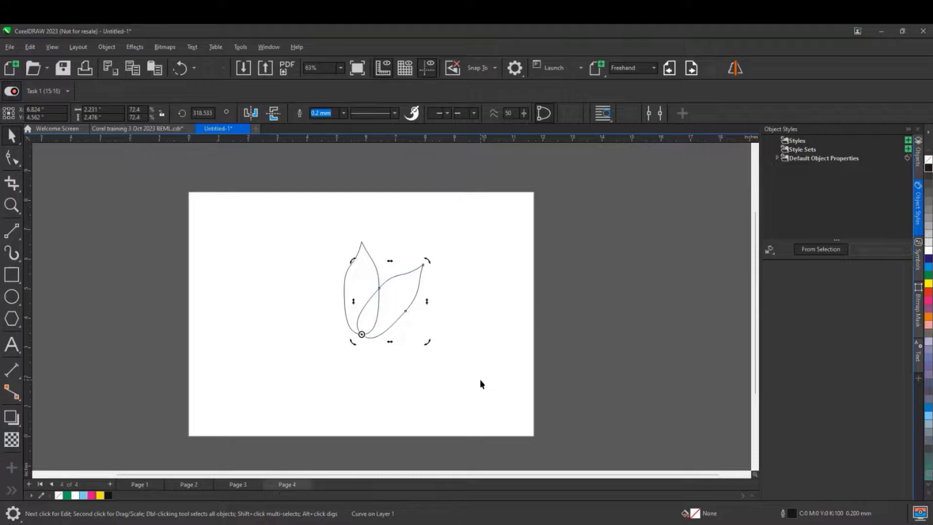
# Step: Repeat the rotated duplication seven times to complete a full nine-petal flower
pyautogui.hotkey('ctrl', 'r')
pyautogui.hotkey('ctrl', 'r')
pyautogui.hotkey('ctrl', 'r')
pyautogui.hotkey('ctrl', 'r')
pyautogui.hotkey('ctrl', 'r')
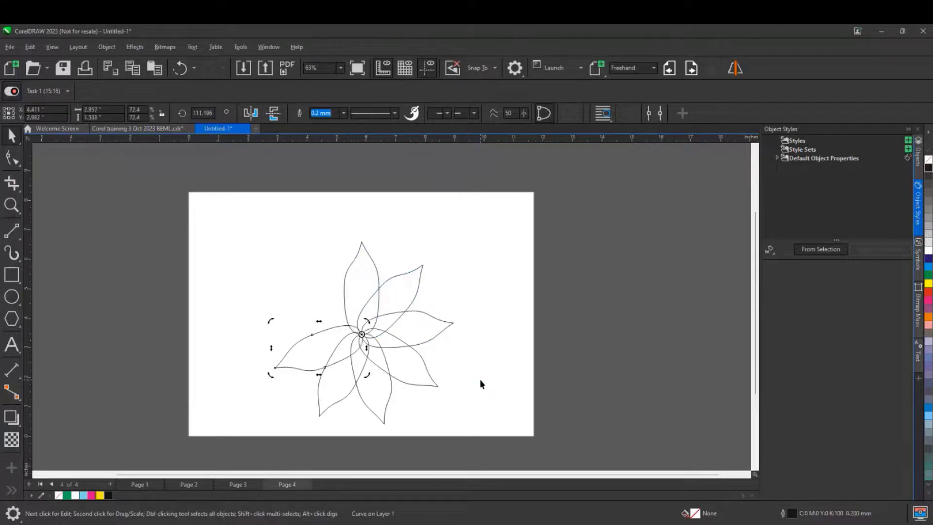
pyautogui.hotkey('ctrl', 'r')
pyautogui.hotkey('ctrl', 'r')
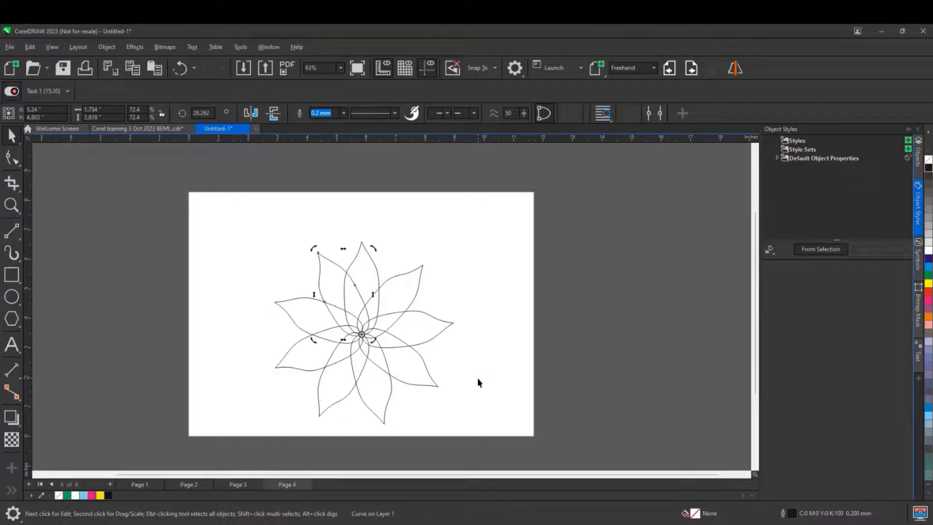
# Step: Fill all nine petals with red and combine them into a single curve
pyautogui.moveTo(224, 221); pyautogui.dragTo(499, 452)
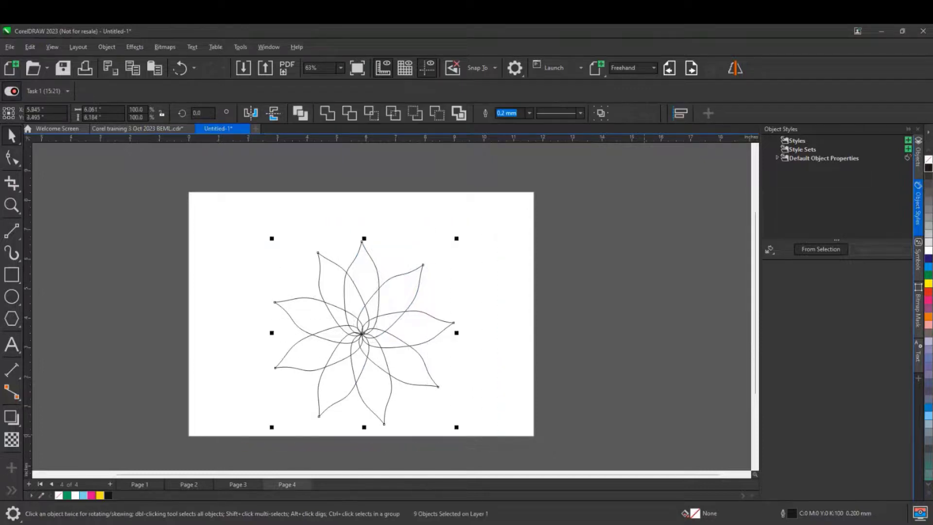
pyautogui.click(928, 292)
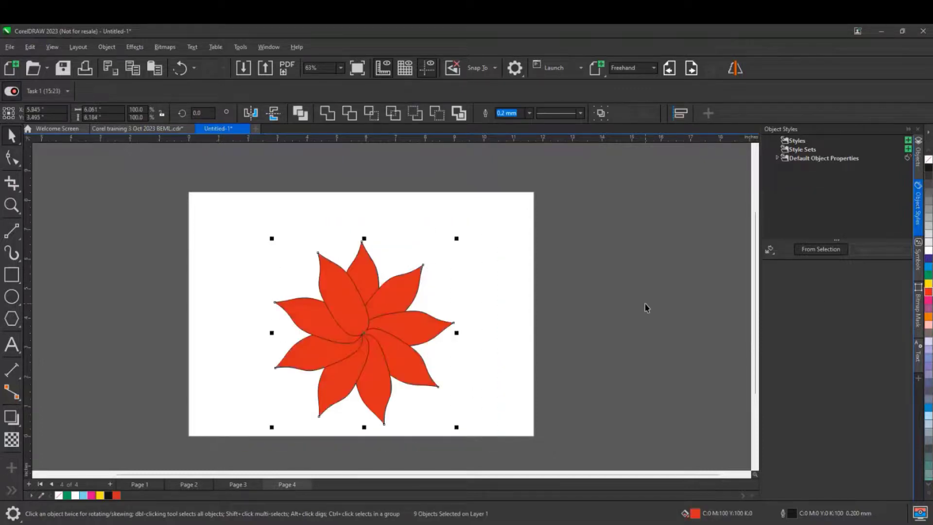
pyautogui.hotkey('ctrl', 'l')
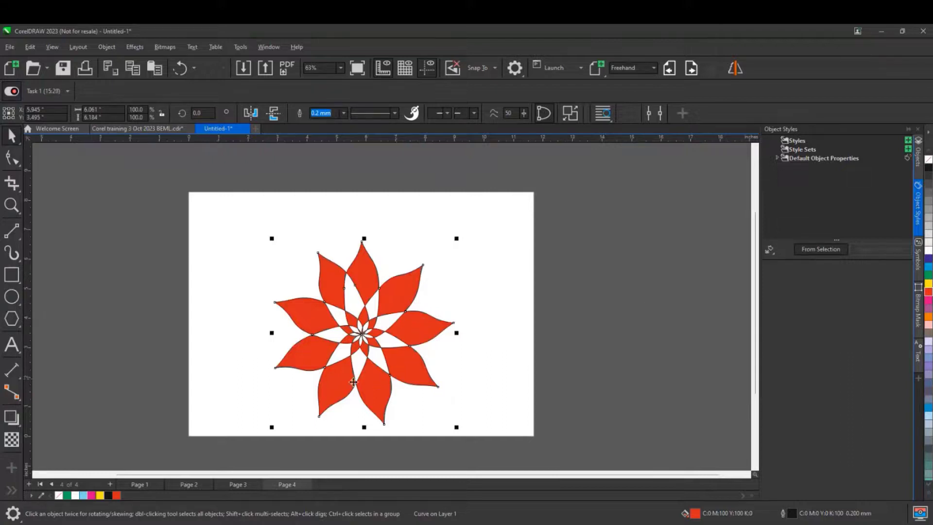
pyautogui.scroll(1, 357, 369)
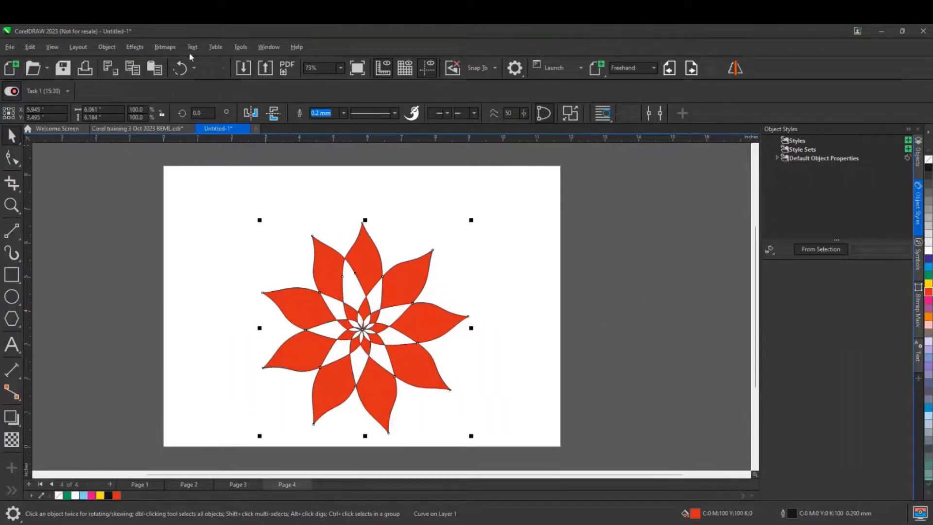
pyautogui.click(107, 51)
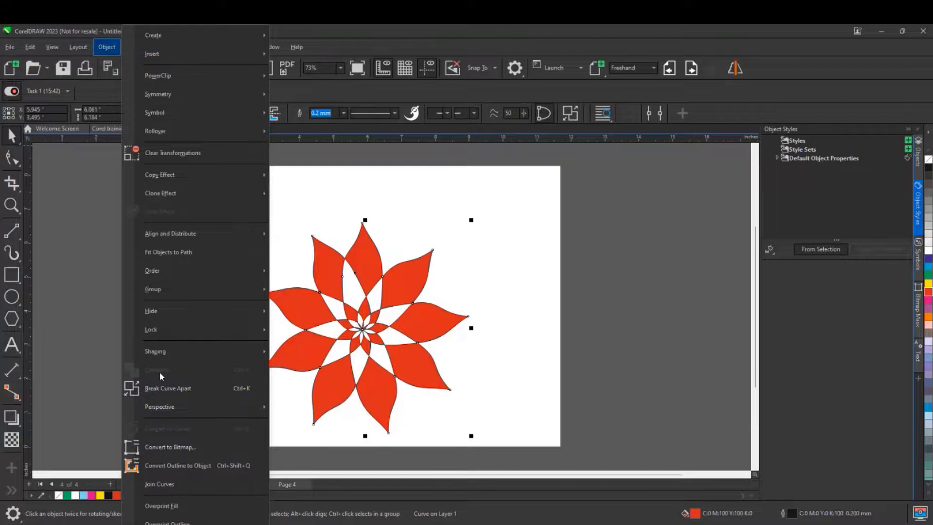
pyautogui.click(525, 302)
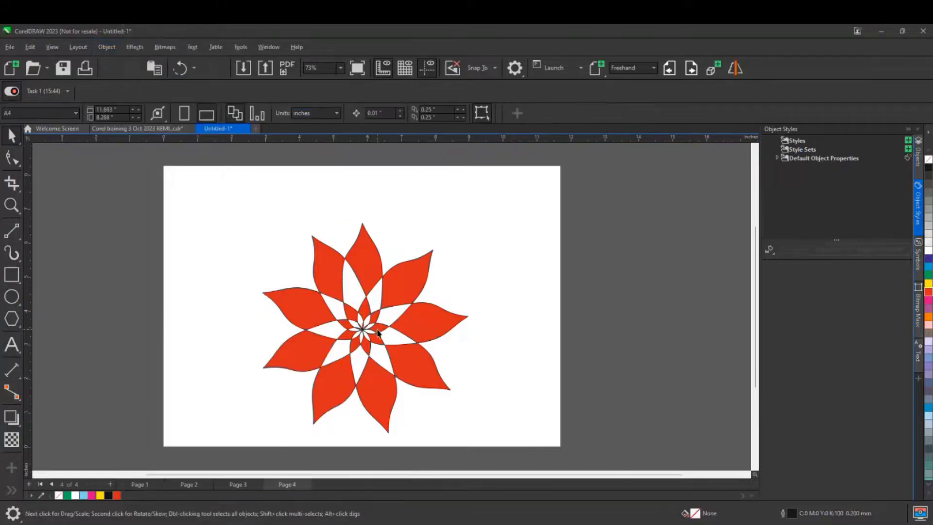
# Step: Remove the outline from the combined red flower
pyautogui.scroll(2, 376, 333)
pyautogui.click(423, 275)
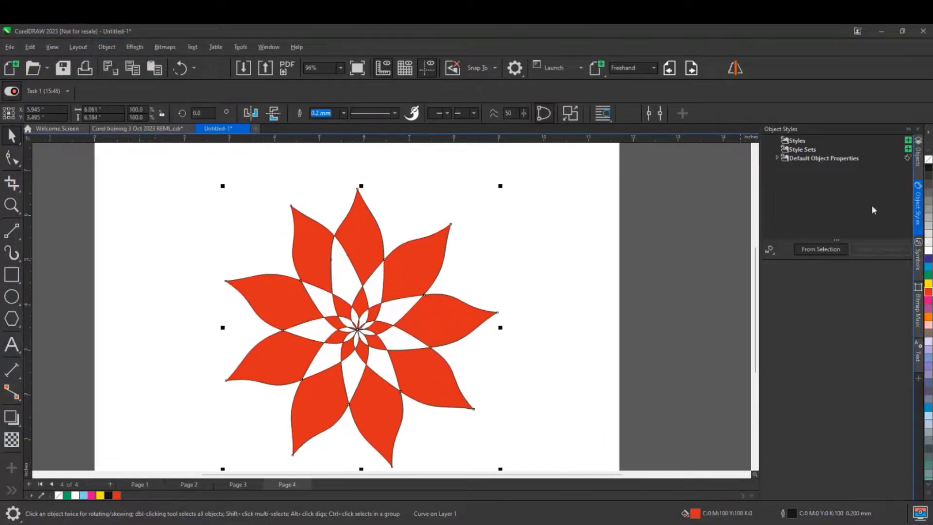
pyautogui.rightClick(928, 159)
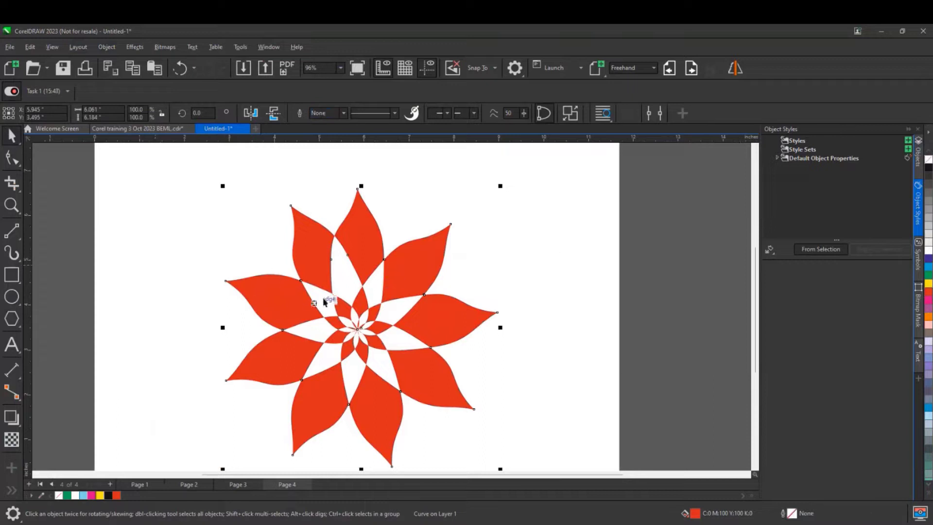
pyautogui.scroll(-2, 324, 301)
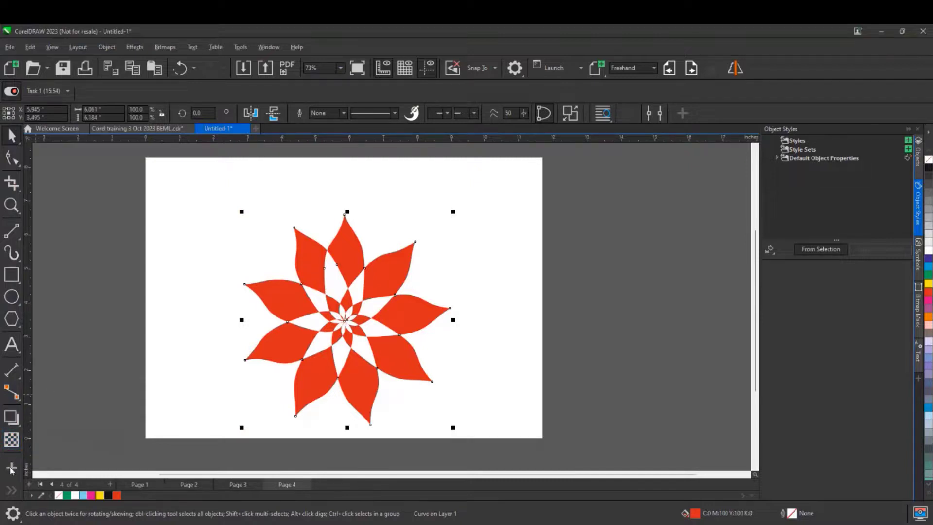
# Step: Set the default button size of the workspace to Medium
pyautogui.rightClick(791, 54)
pyautogui.moveTo(825, 64)
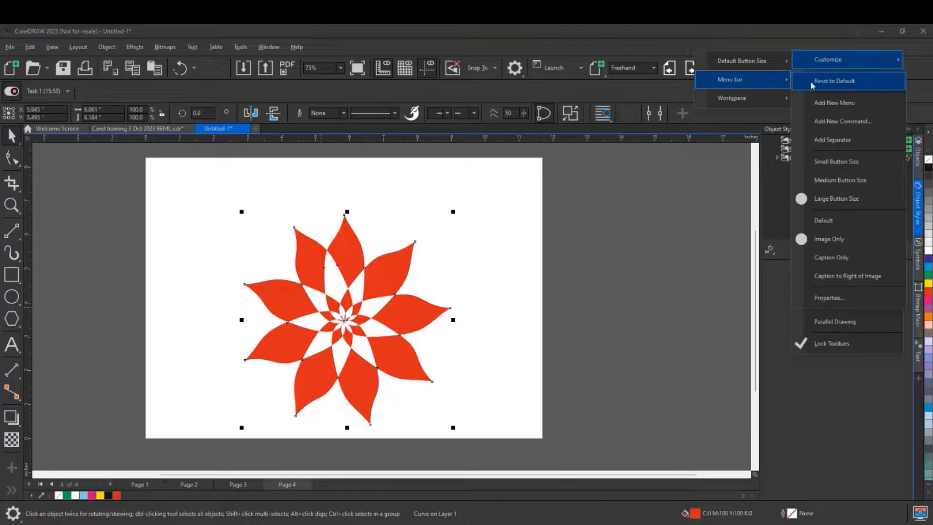
pyautogui.moveTo(752, 61)
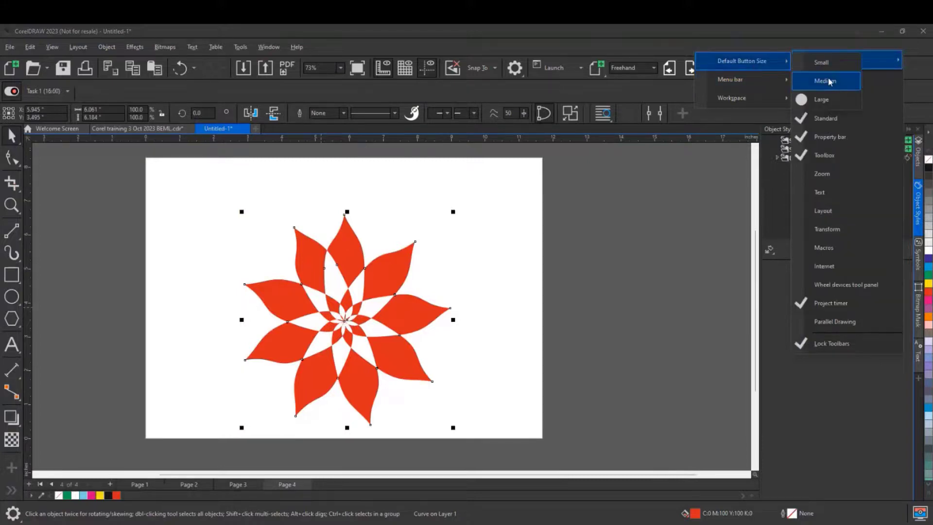
pyautogui.click(826, 80)
# Step: Apply an elliptical fountain fill to the flower, with yellow at the centre and red at the petal tips
pyautogui.click(13, 422)
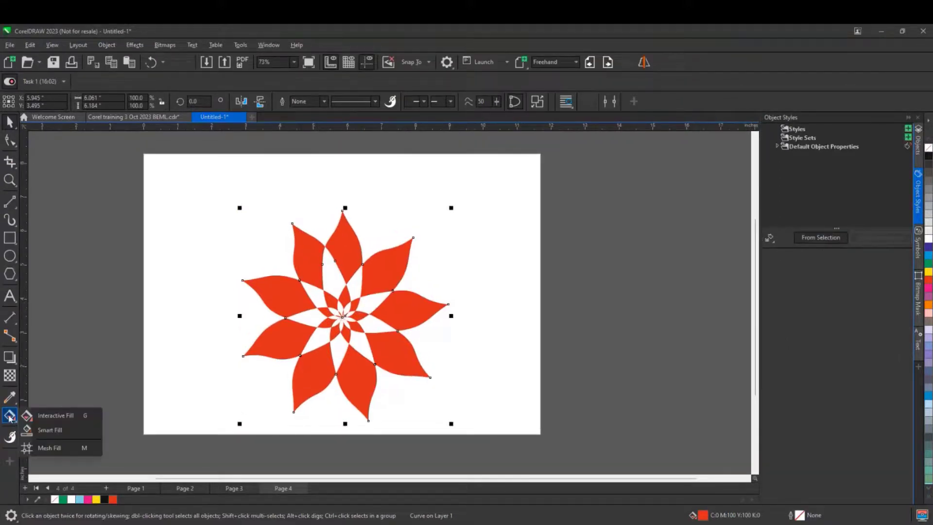
pyautogui.click(48, 415)
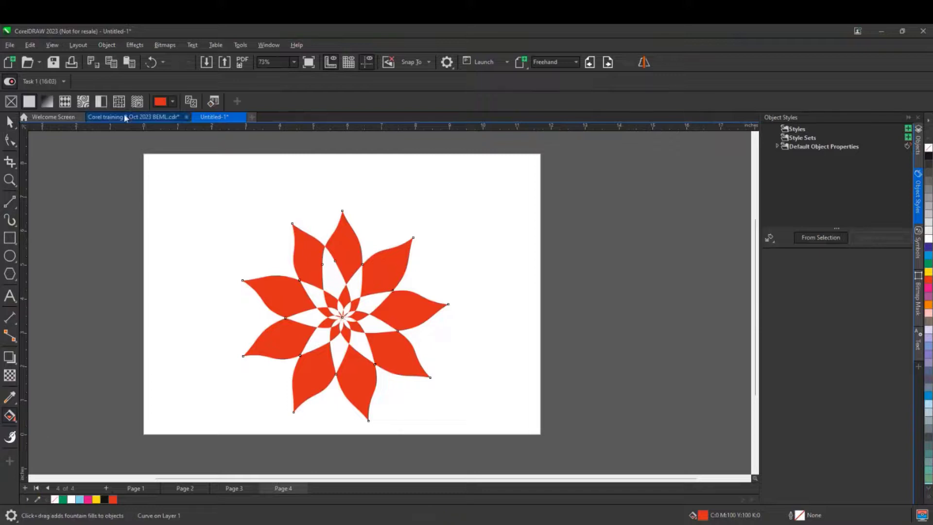
pyautogui.click(47, 101)
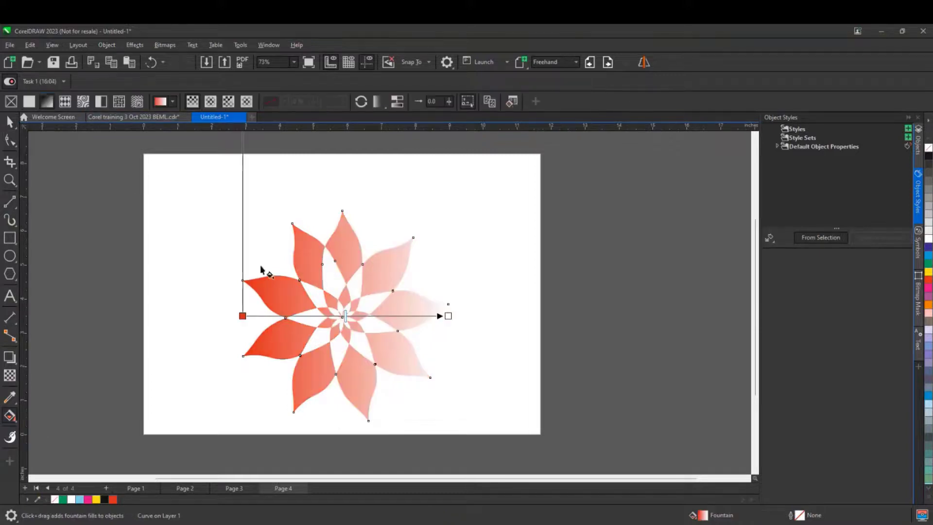
pyautogui.click(210, 102)
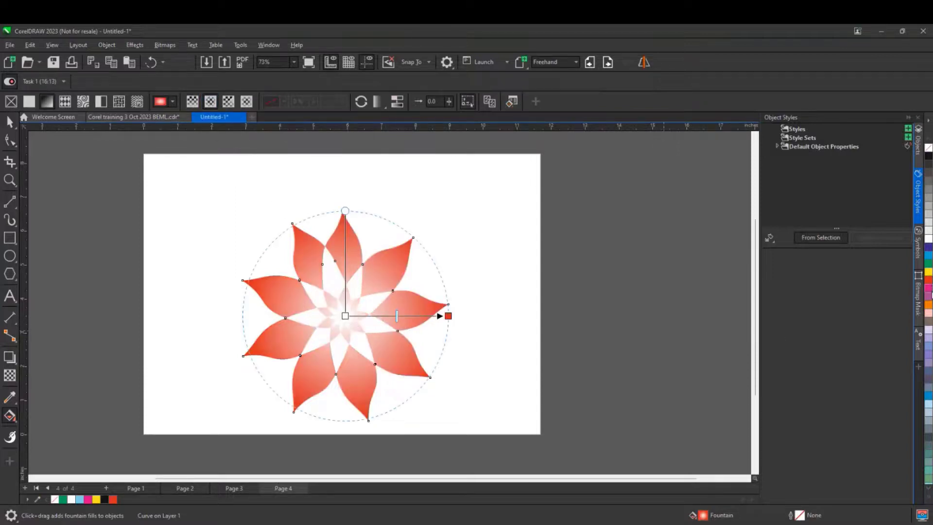
pyautogui.moveTo(928, 274); pyautogui.dragTo(345, 316)
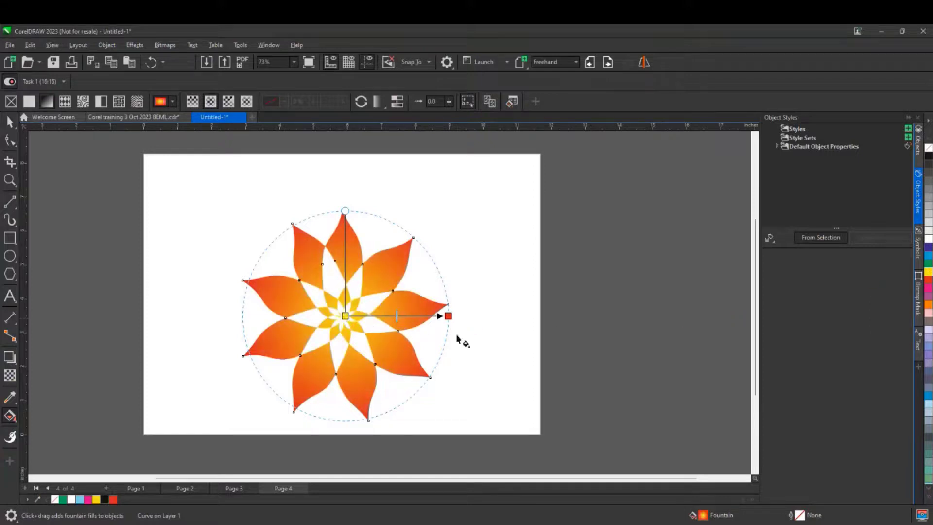
pyautogui.click(11, 122)
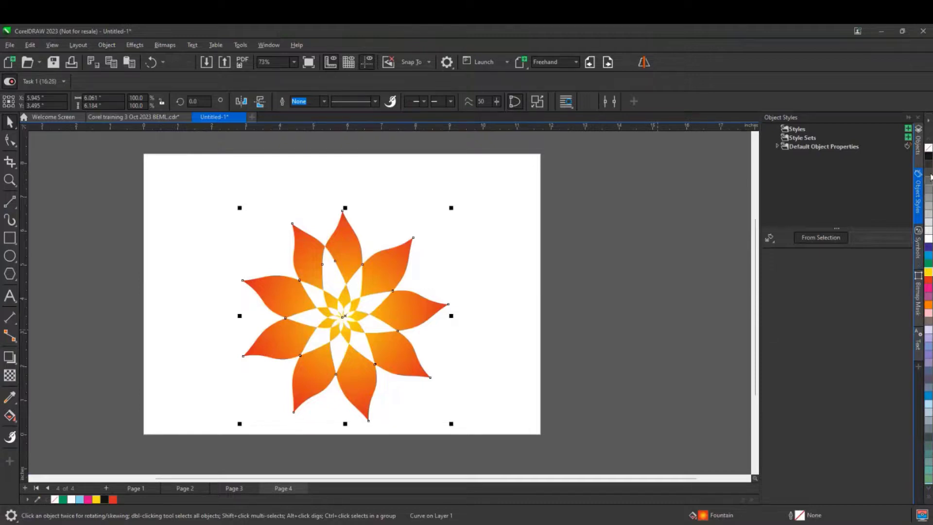
# Step: Enable the Transform docker and show its Position settings for the flower
pyautogui.click(918, 365)
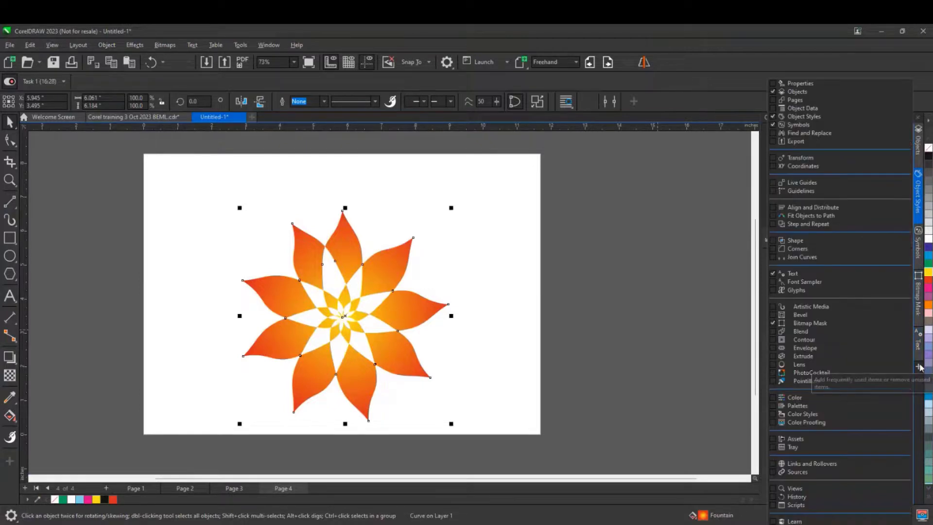
pyautogui.click(776, 162)
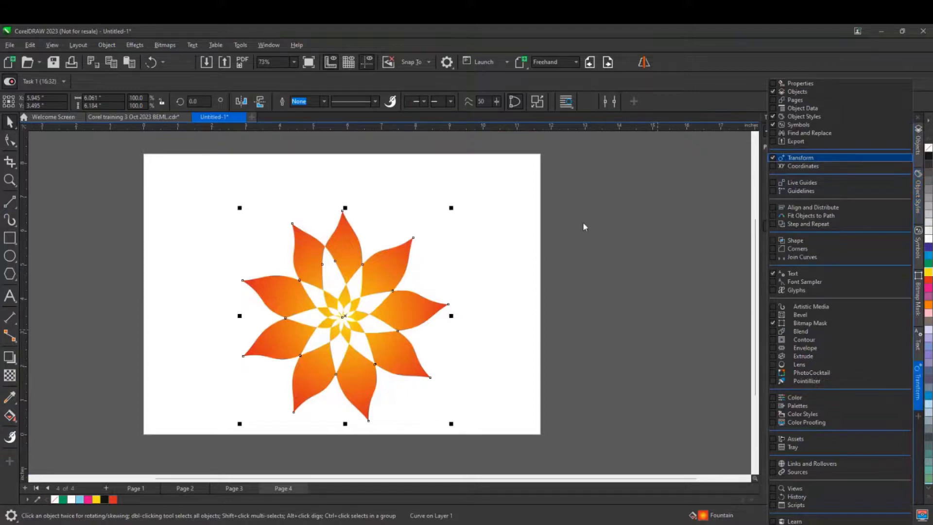
pyautogui.click(395, 307)
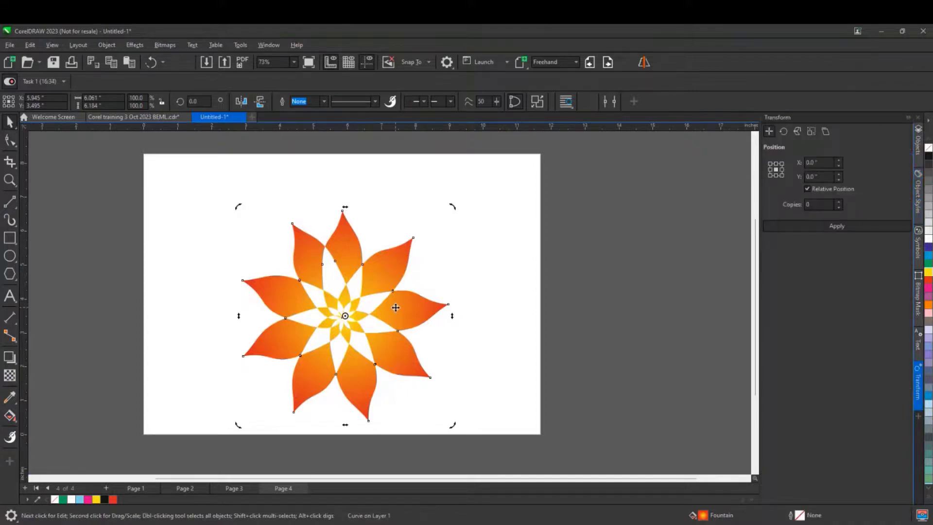
# Step: Delete the flower and draw an upright rectangle about 1.29 by 4.41 inches near the page's left edge
pyautogui.press('Delete')
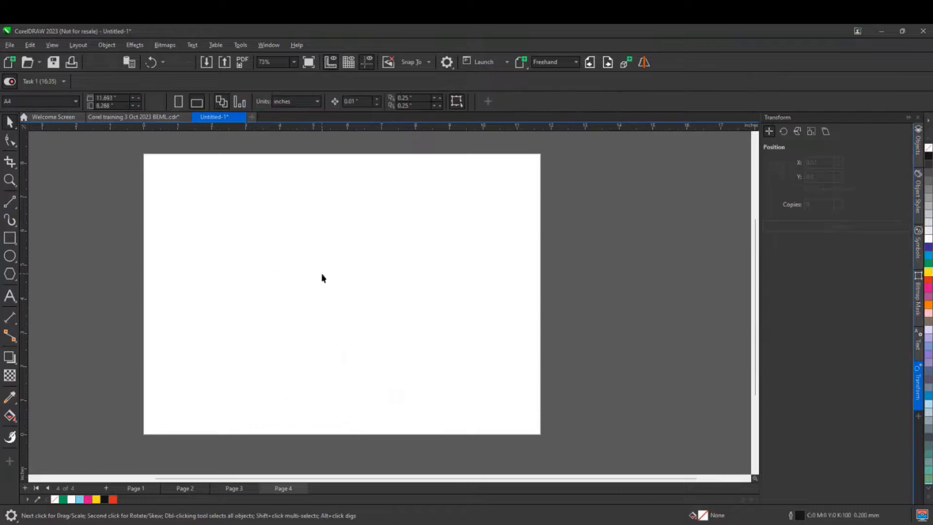
pyautogui.click(9, 239)
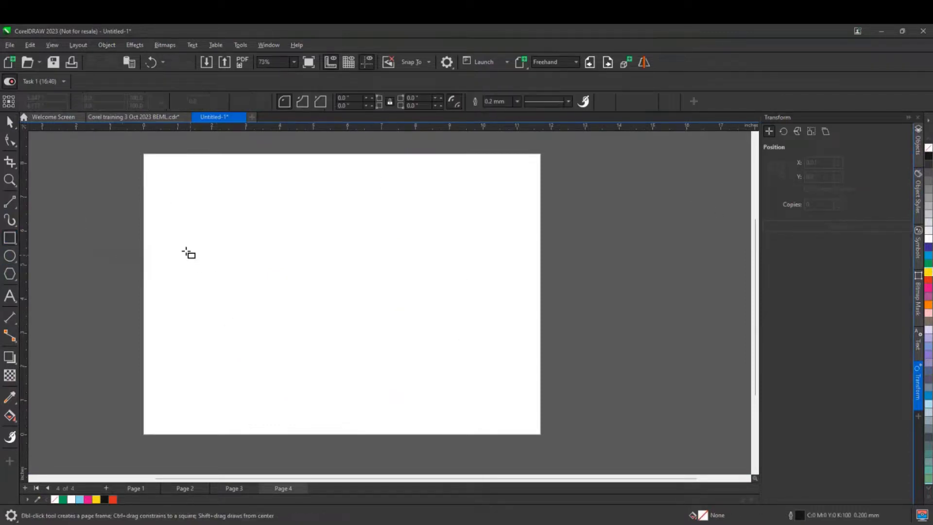
pyautogui.moveTo(186, 252); pyautogui.dragTo(230, 401)
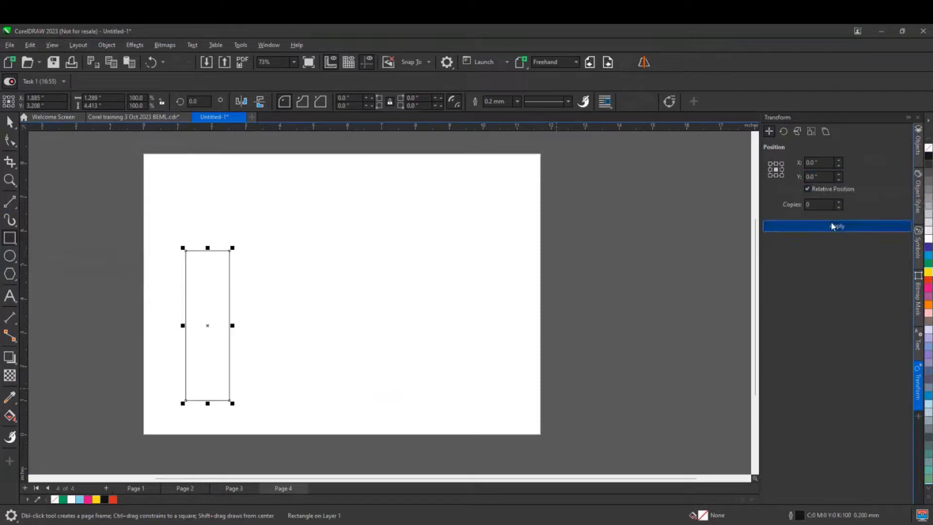
# Step: Create four copies of the rectangle at a relative horizontal offset of -2 inches, and undo them
pyautogui.moveTo(819, 204); pyautogui.dragTo(804, 206)
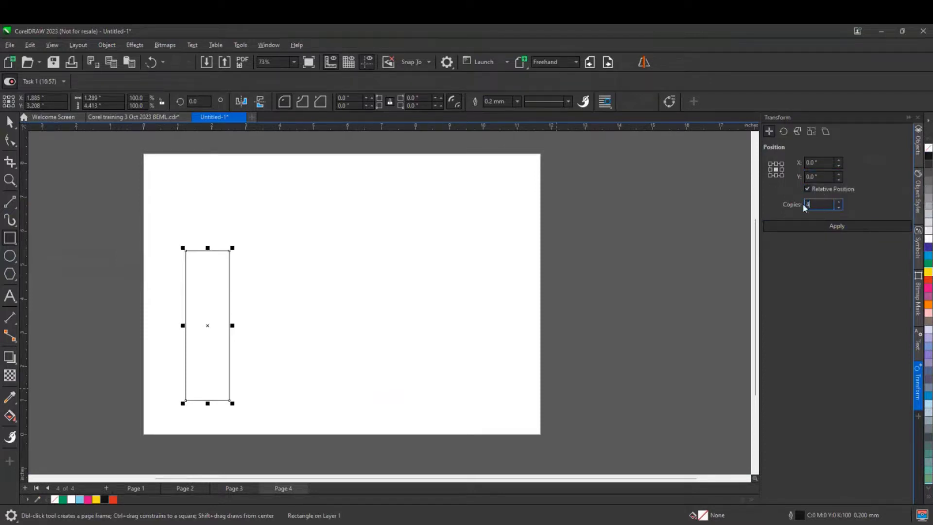
pyautogui.click(824, 162)
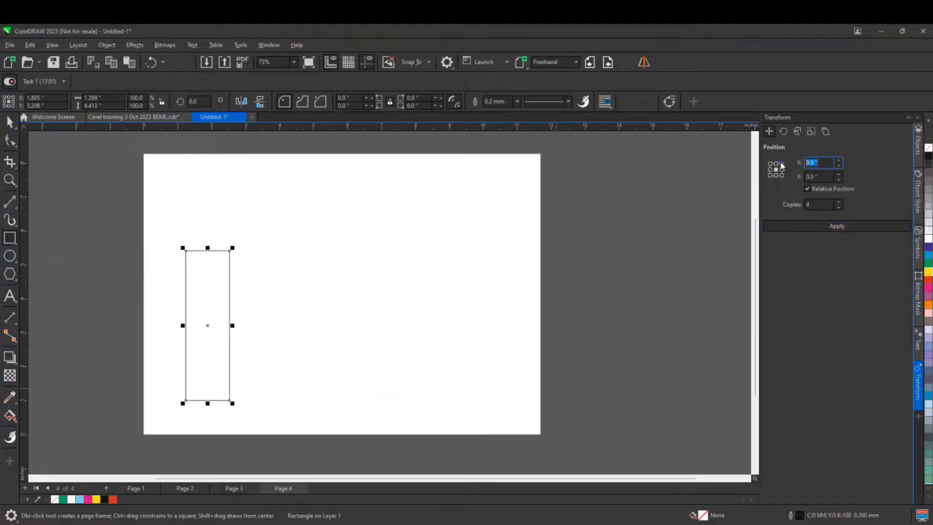
pyautogui.write('-2')
pyautogui.click(801, 225)
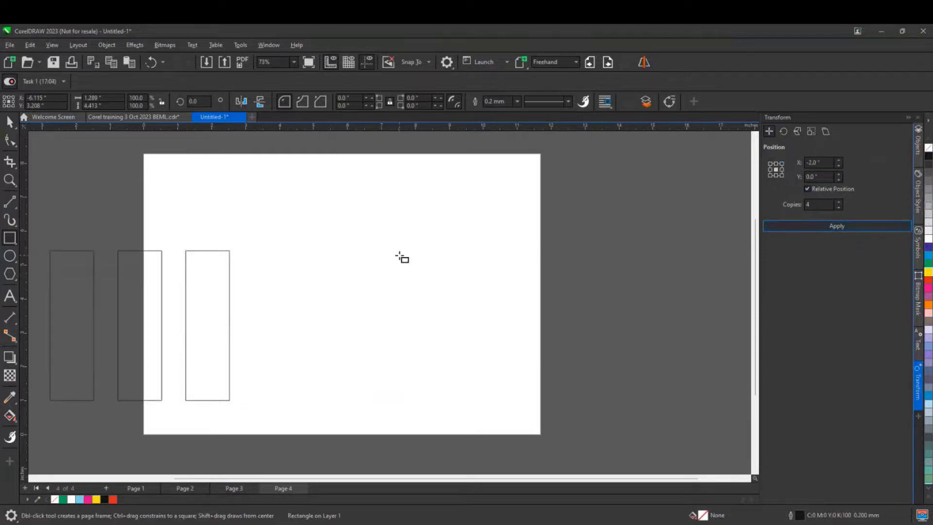
pyautogui.scroll(-1, 328, 258)
pyautogui.scroll(-1, 328, 258)
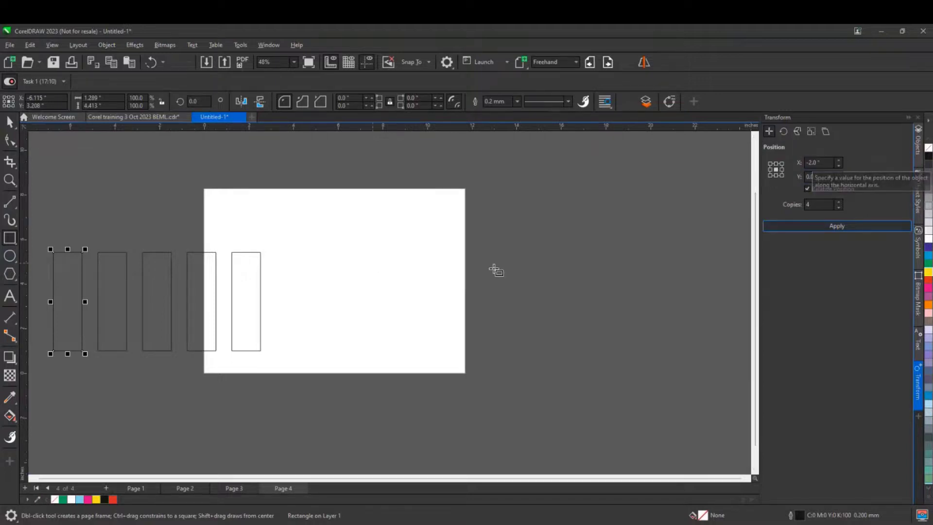
pyautogui.scroll(1, 48, 314)
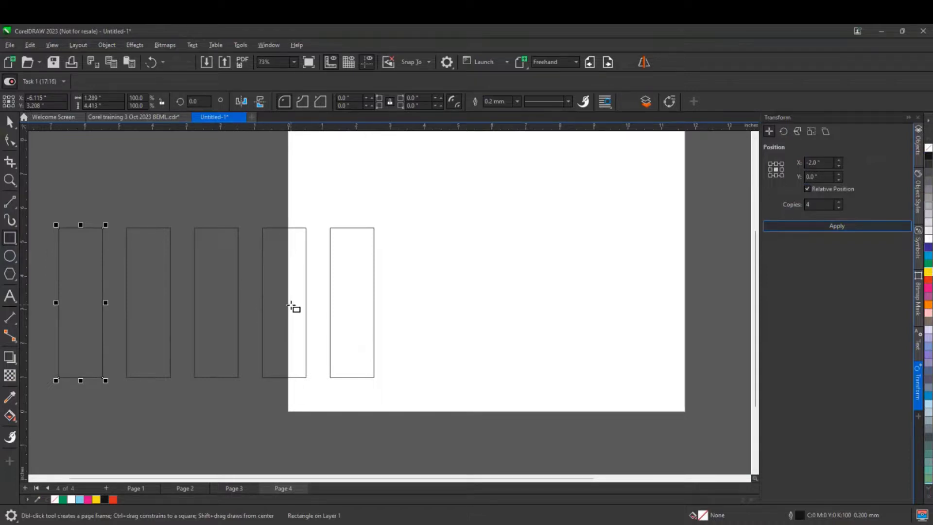
pyautogui.hotkey('ctrl', 'z')
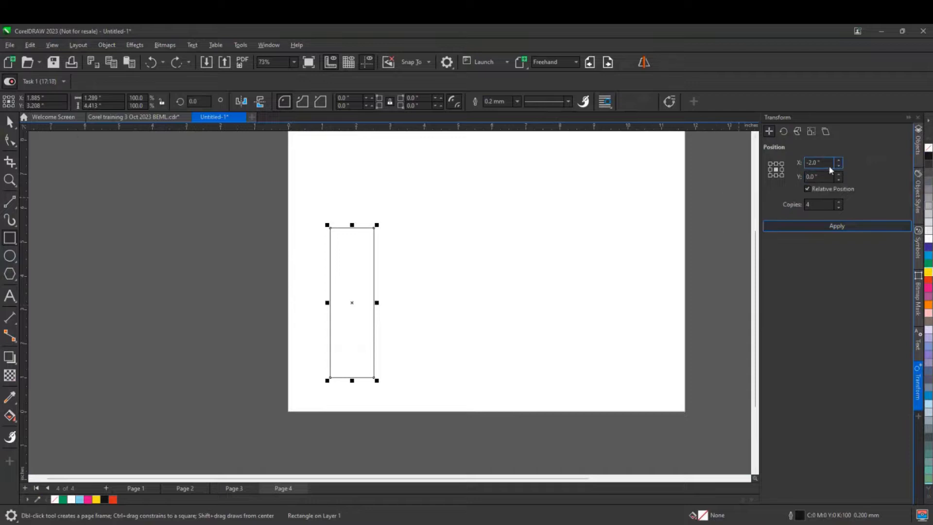
# Step: Create three copies of the rectangle with offsets of 0 inches horizontally and 3 inches vertically, and undo them
pyautogui.moveTo(827, 163); pyautogui.dragTo(787, 161)
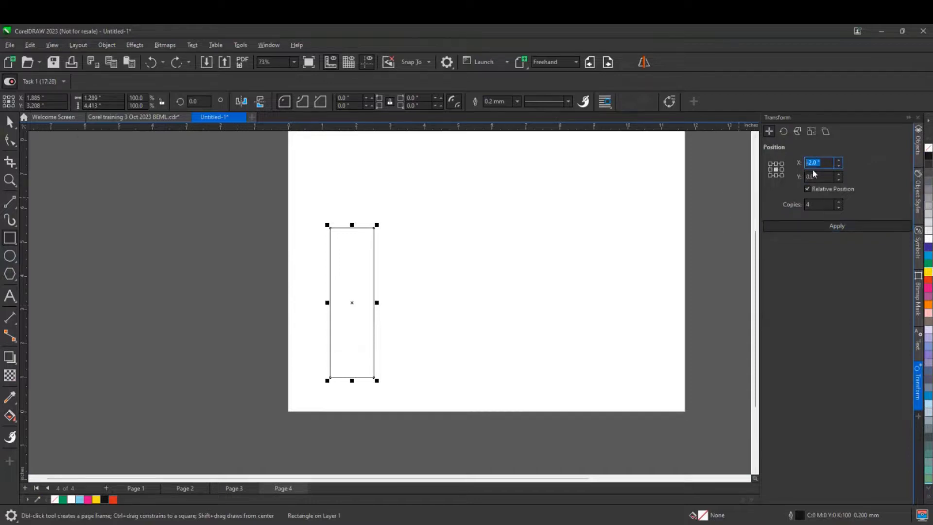
pyautogui.moveTo(823, 177); pyautogui.dragTo(780, 166)
pyautogui.write('3.0')
pyautogui.moveTo(831, 204); pyautogui.dragTo(778, 206)
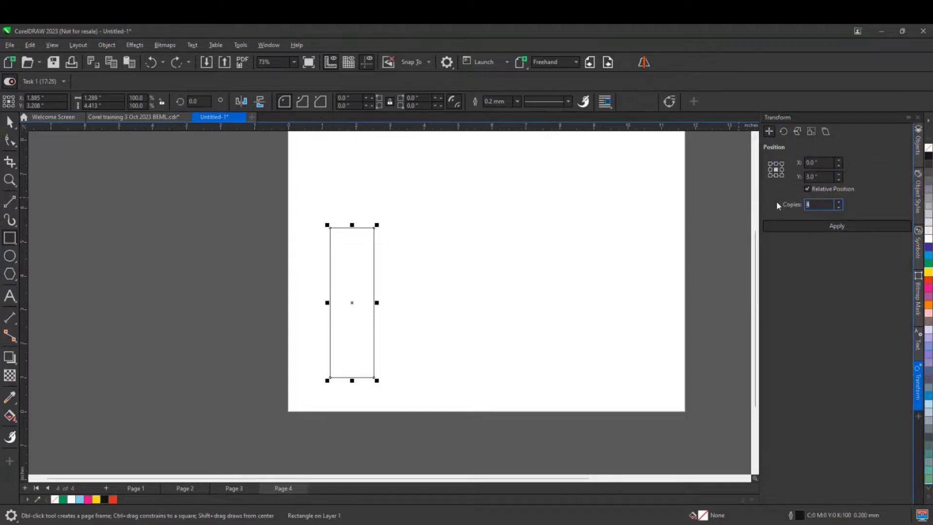
pyautogui.write('3')
pyautogui.scroll(-1, 447, 256)
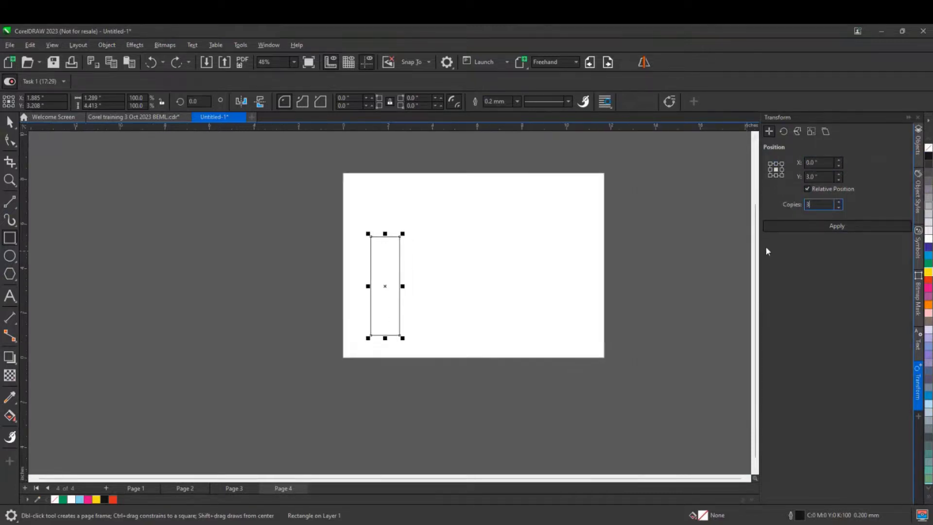
pyautogui.scroll(-1, 473, 265)
pyautogui.click(791, 226)
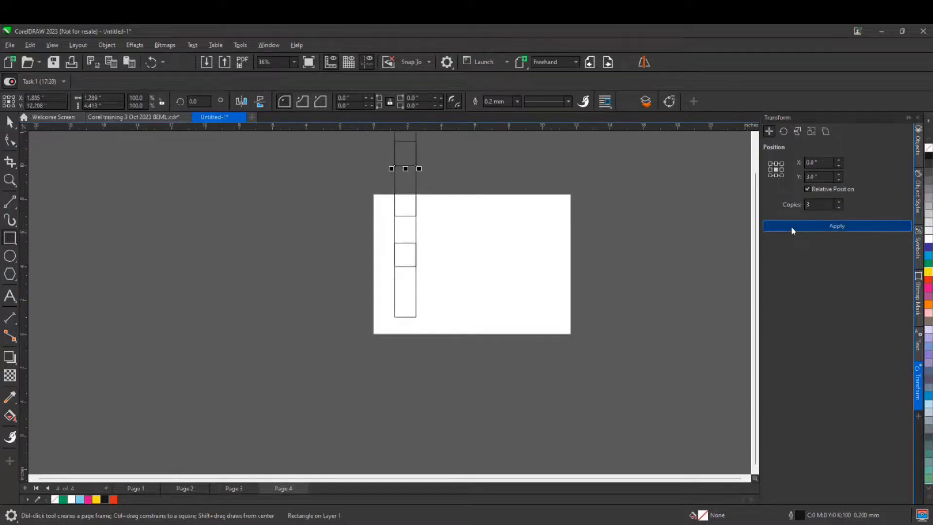
pyautogui.scroll(-1, 499, 279)
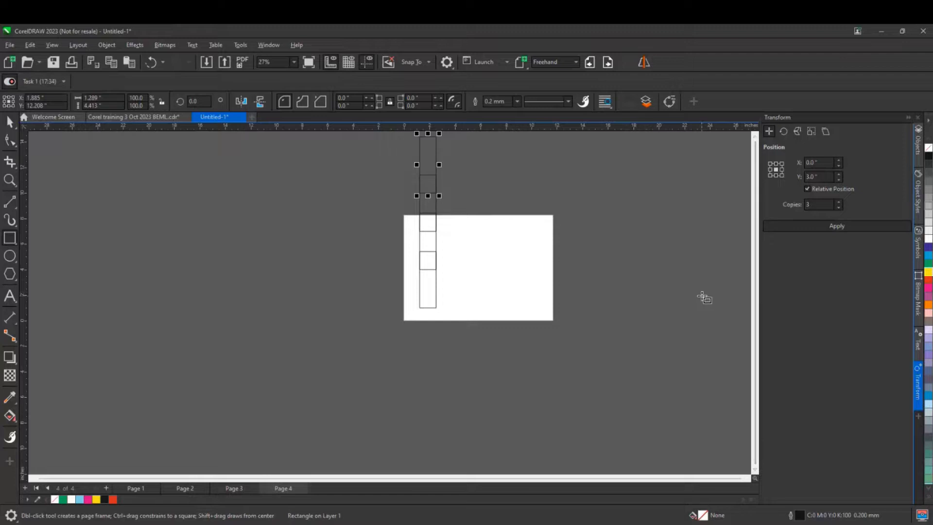
pyautogui.click(819, 175)
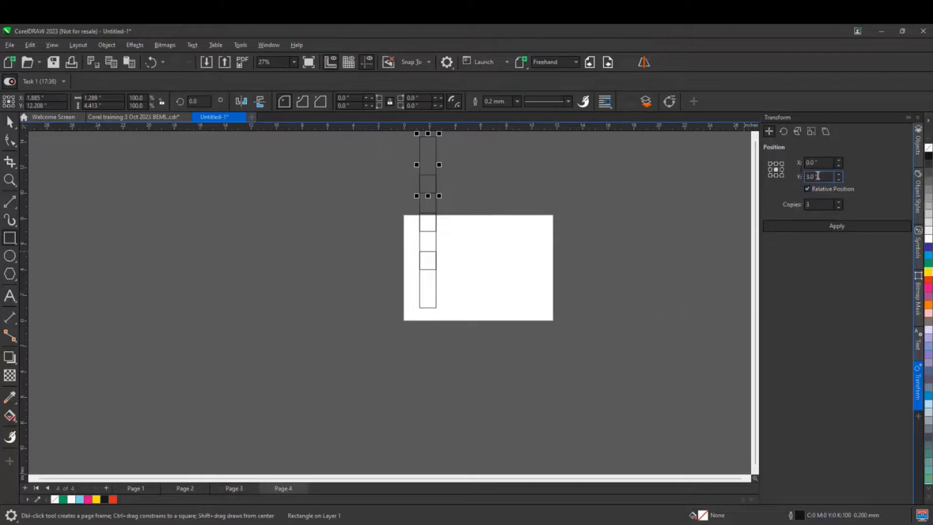
pyautogui.click(806, 175)
pyautogui.hotkey('ctrl', 'z')
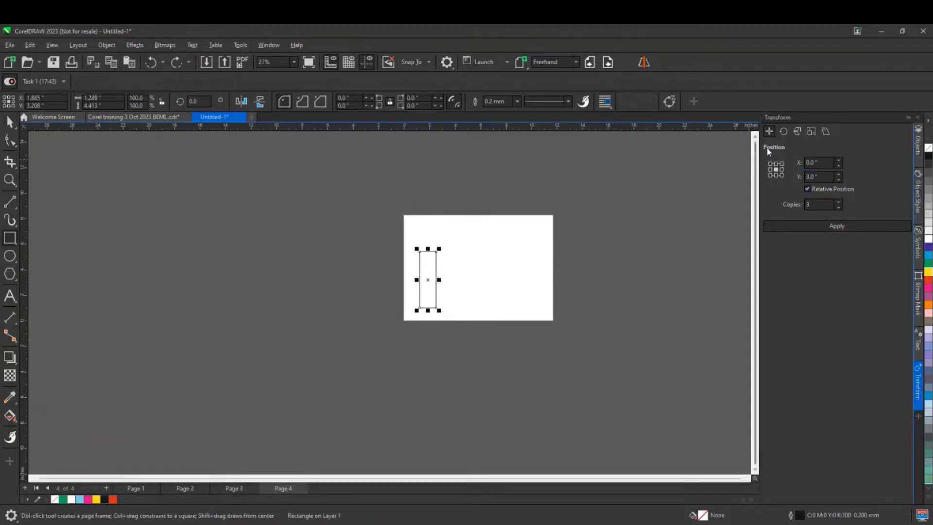
# Step: Show the Transform docker's Rotate settings and move the rectangle to the page's middle, at about X 5.89, Y 3.73 inches
pyautogui.click(783, 131)
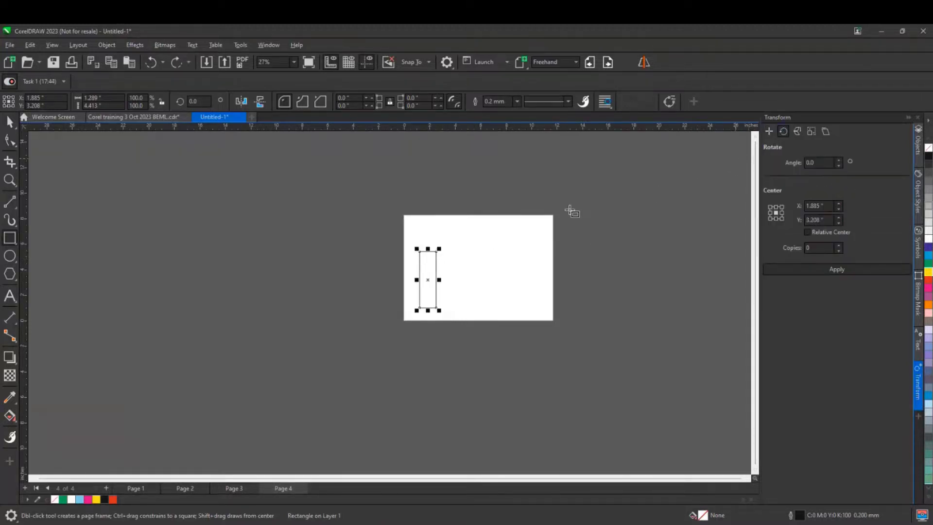
pyautogui.scroll(1, 413, 279)
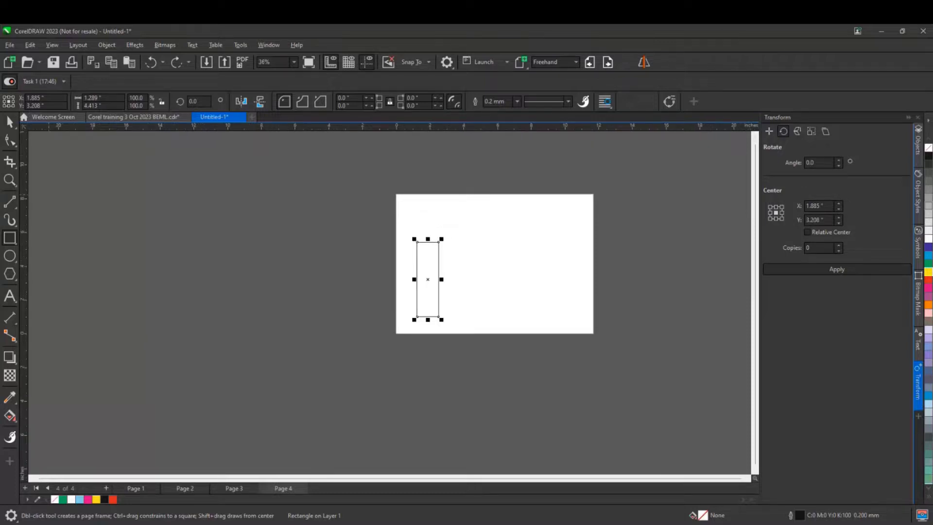
pyautogui.press('space')
pyautogui.moveTo(436, 271); pyautogui.dragTo(487, 281)
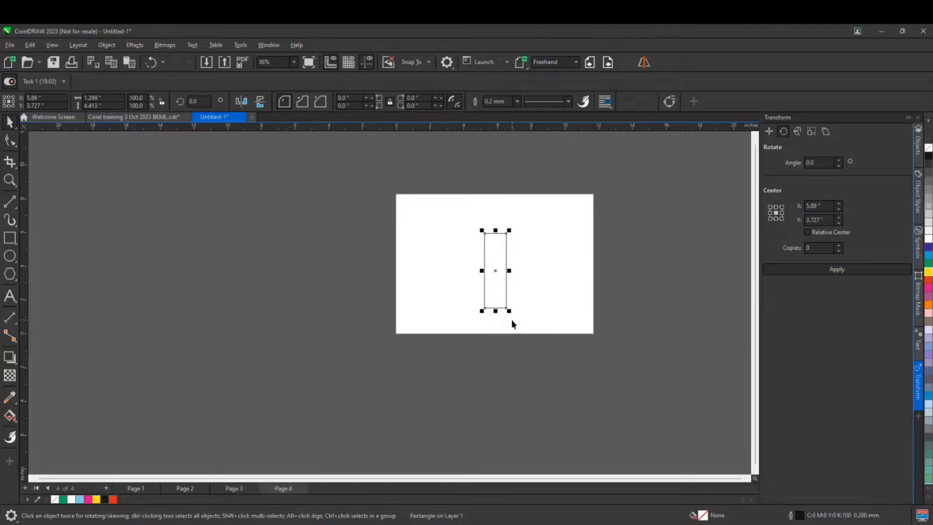
# Step: Rotate 11 copies of the rectangle in 30-degree increments around the middle of its bottom edge
pyautogui.click(775, 220)
pyautogui.moveTo(822, 246); pyautogui.dragTo(792, 249)
pyautogui.moveTo(827, 164); pyautogui.dragTo(793, 168)
pyautogui.hotkey('alt', 'Tab')
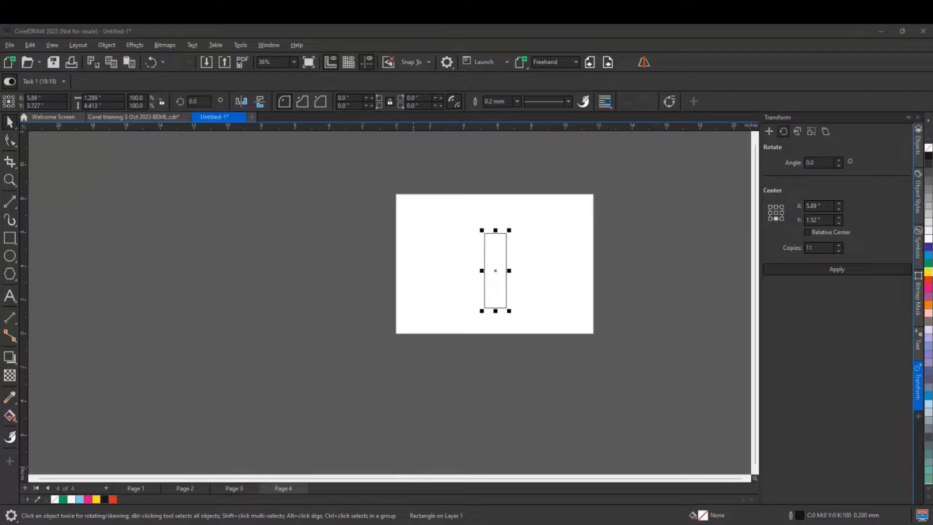
pyautogui.doubleClick(818, 163)
pyautogui.write('30')
pyautogui.press('Return')
pyautogui.click(824, 269)
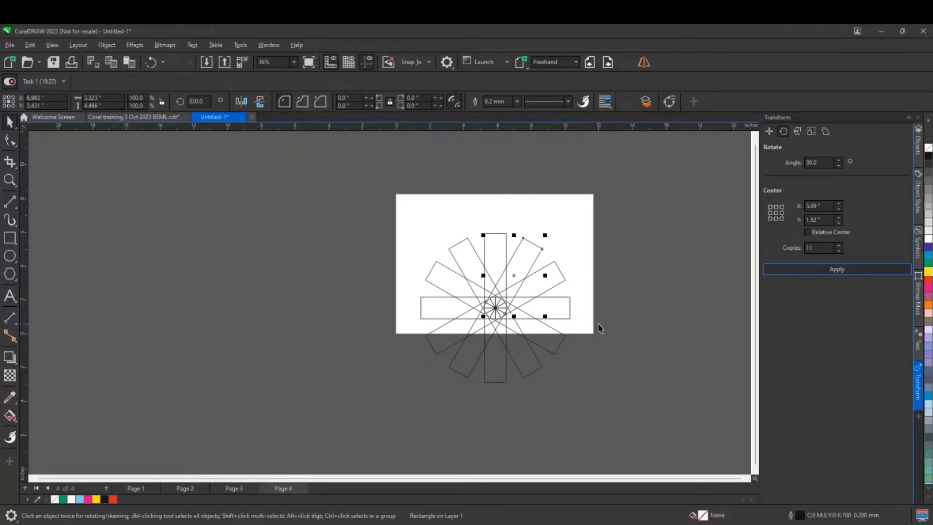
# Step: Fill all the rotated rectangles with green and combine them into a single curve
pyautogui.moveTo(382, 197); pyautogui.dragTo(637, 420)
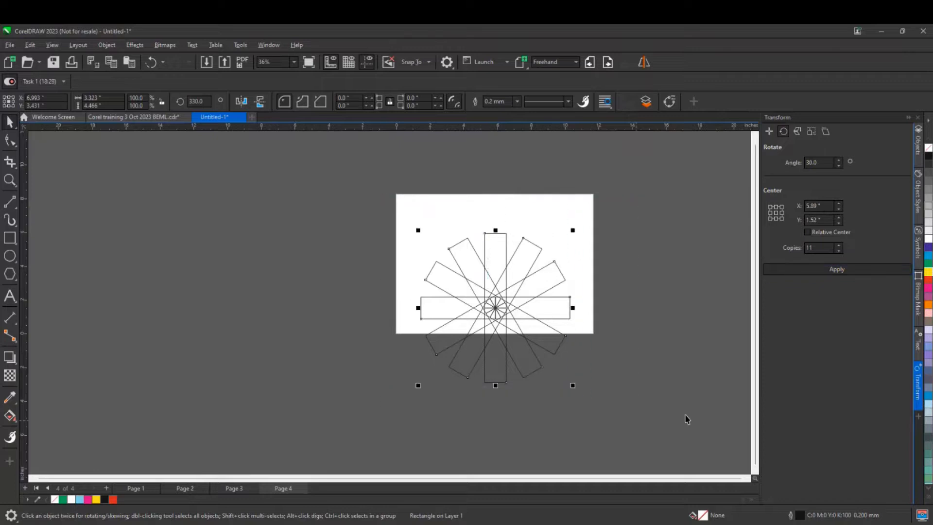
pyautogui.click(927, 264)
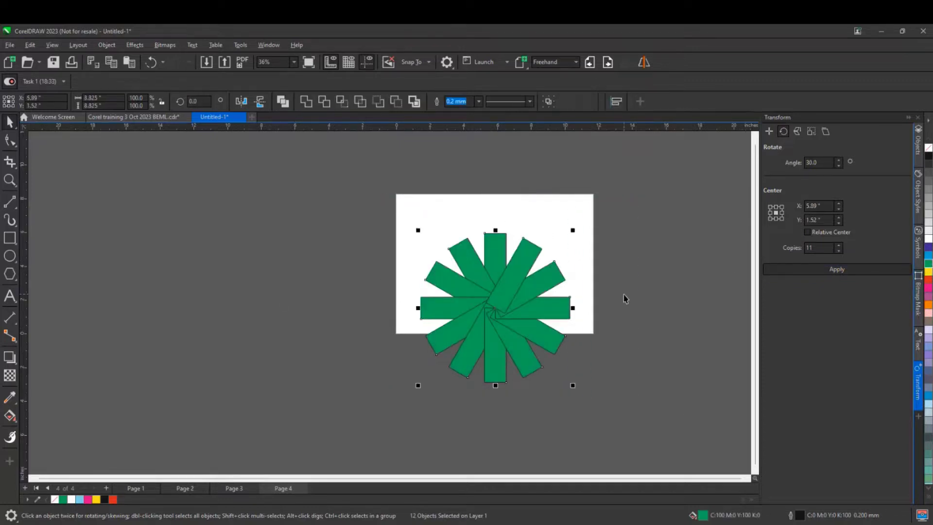
pyautogui.click(79, 45)
pyautogui.moveTo(106, 44)
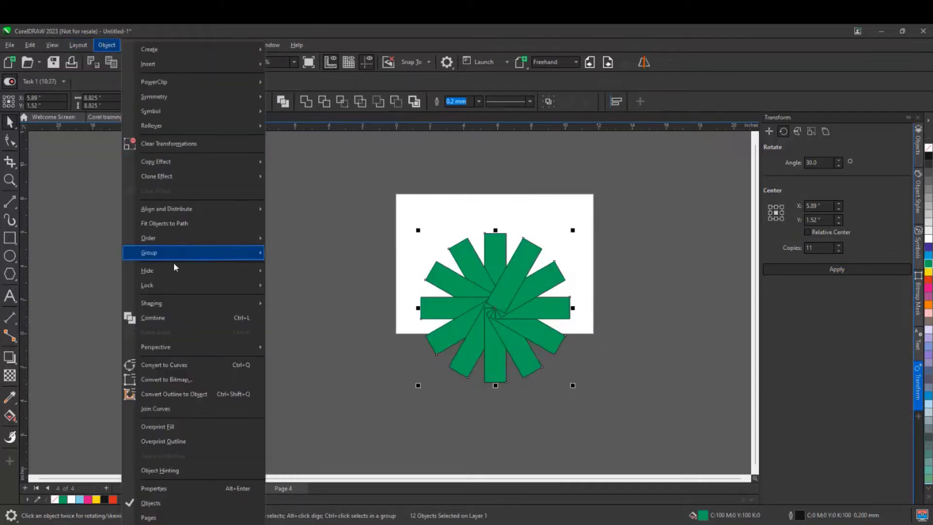
pyautogui.click(188, 318)
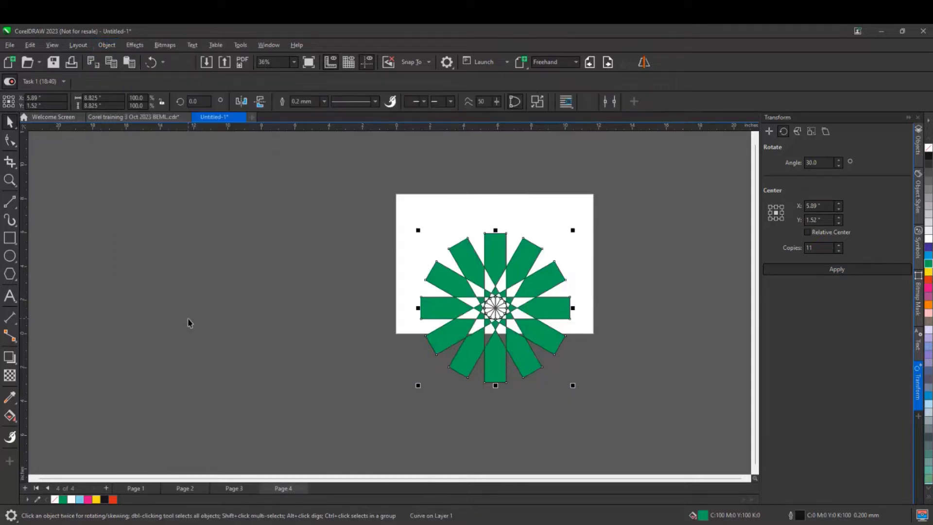
pyautogui.scroll(1, 566, 333)
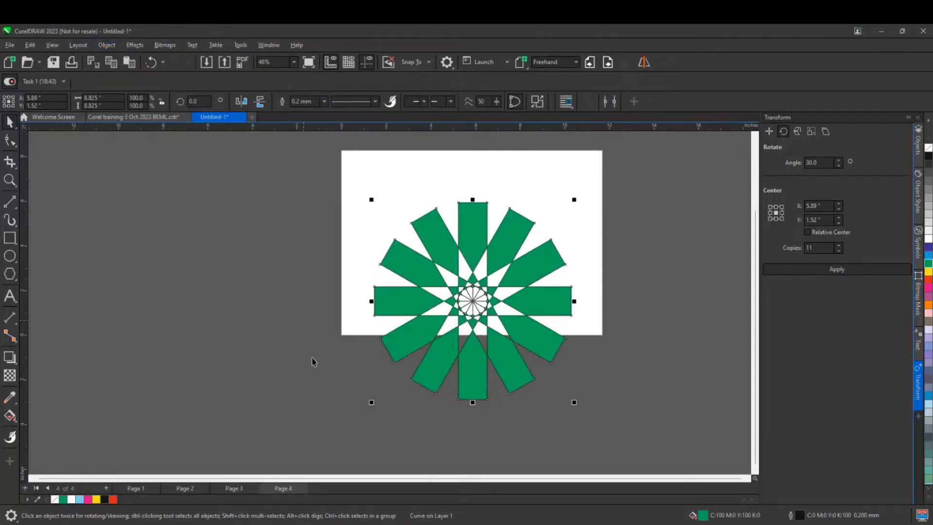
# Step: Add a node to the outer edge of the bottom petal and the petal left of it, and pull both outward into points
pyautogui.click(10, 142)
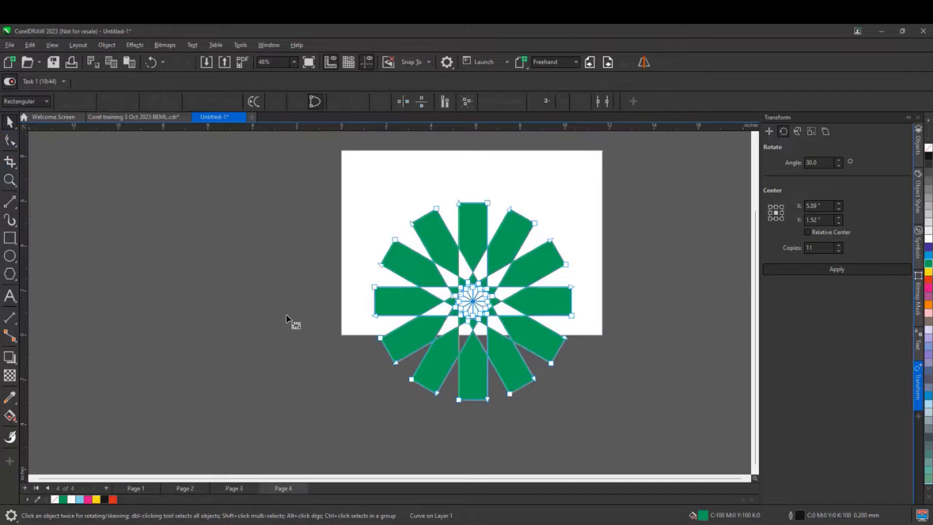
pyautogui.click(423, 388)
pyautogui.moveTo(424, 387); pyautogui.dragTo(417, 402)
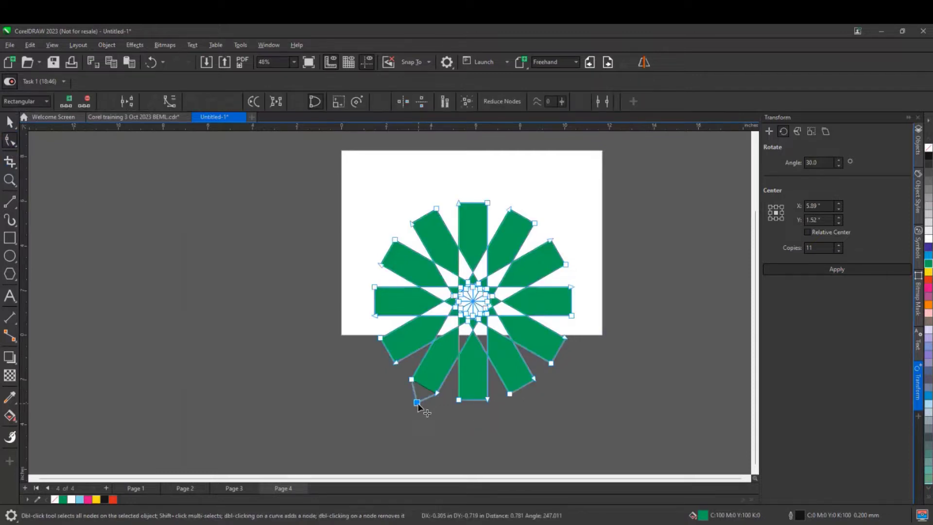
pyautogui.doubleClick(475, 399)
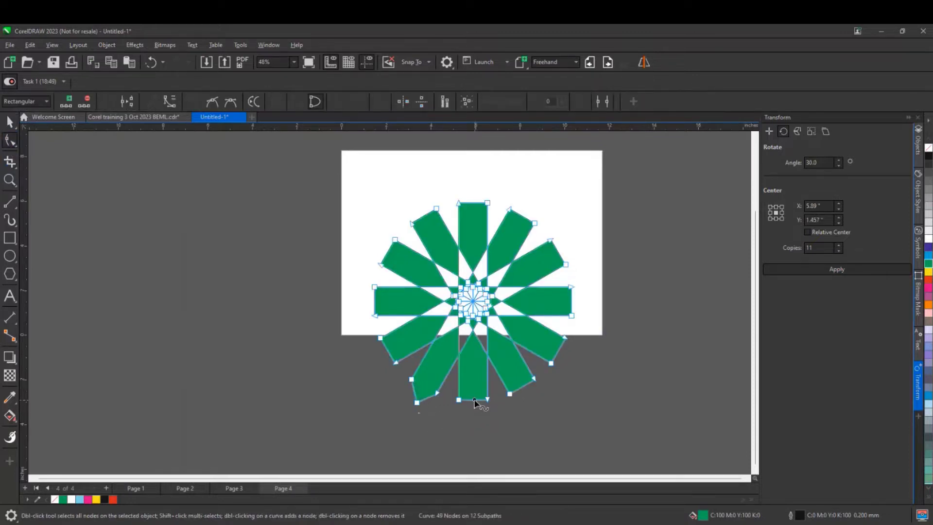
pyautogui.moveTo(475, 400); pyautogui.dragTo(473, 417)
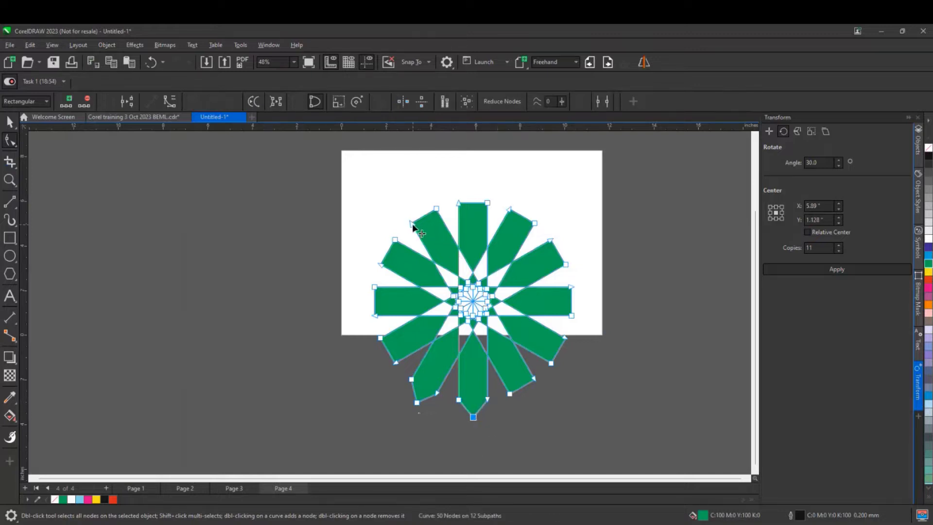
# Step: Delete one outer corner node from each of the three topmost petals to make them narrow spikes
pyautogui.doubleClick(412, 223)
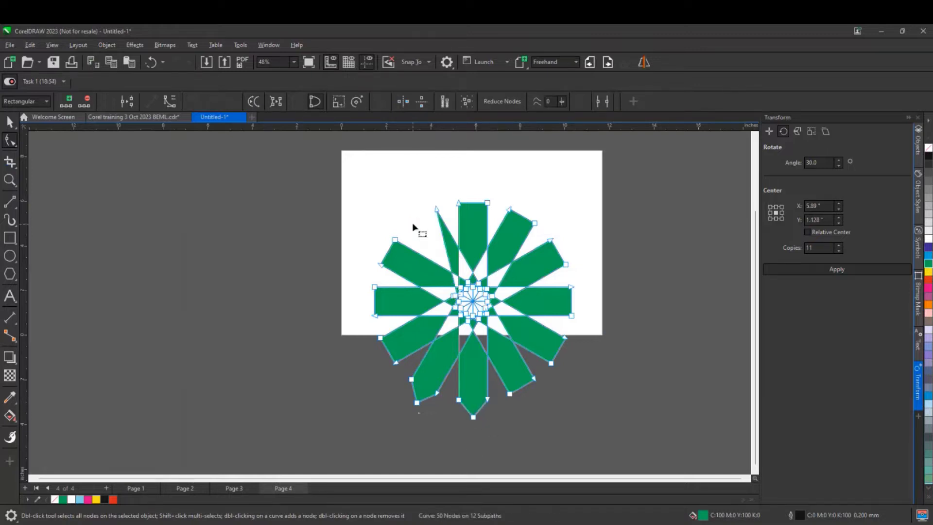
pyautogui.doubleClick(487, 203)
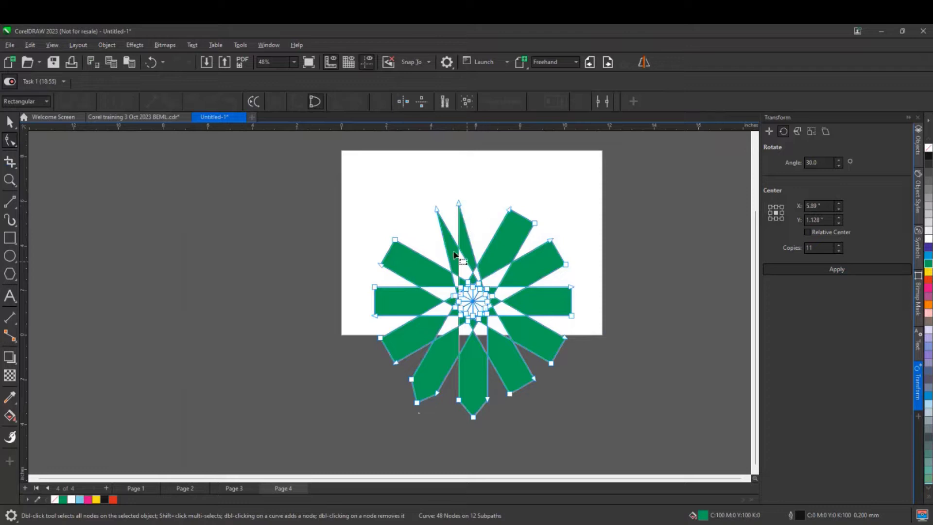
pyautogui.doubleClick(509, 209)
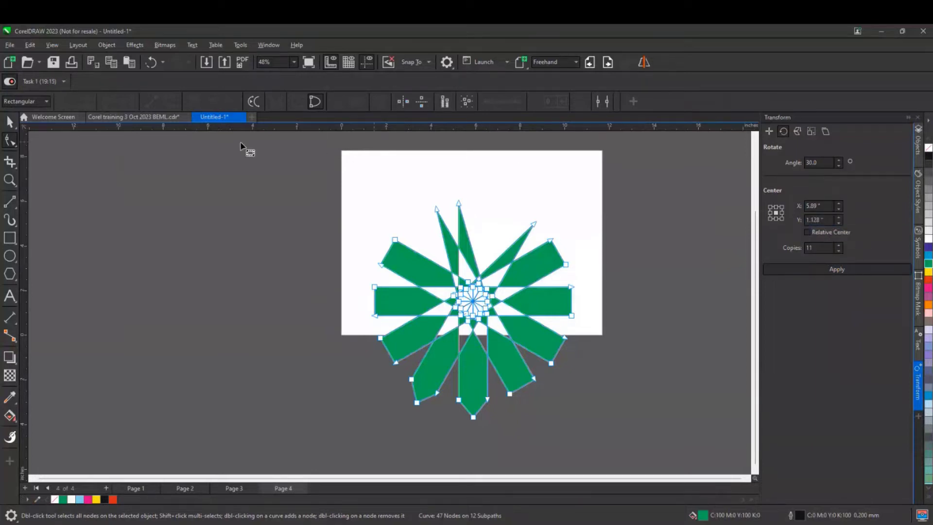
# Step: Delete the combined green pattern from the page
pyautogui.click(10, 121)
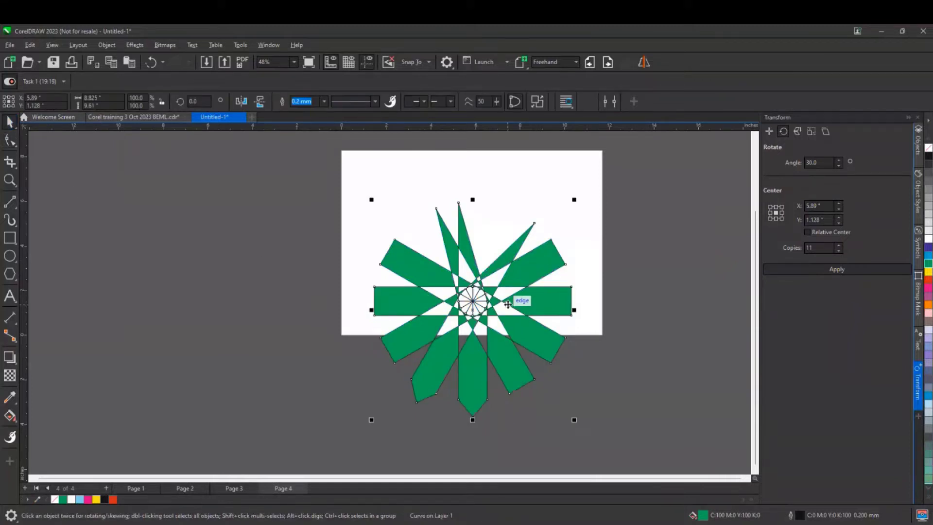
pyautogui.press('Delete')
pyautogui.scroll(-1, 334, 246)
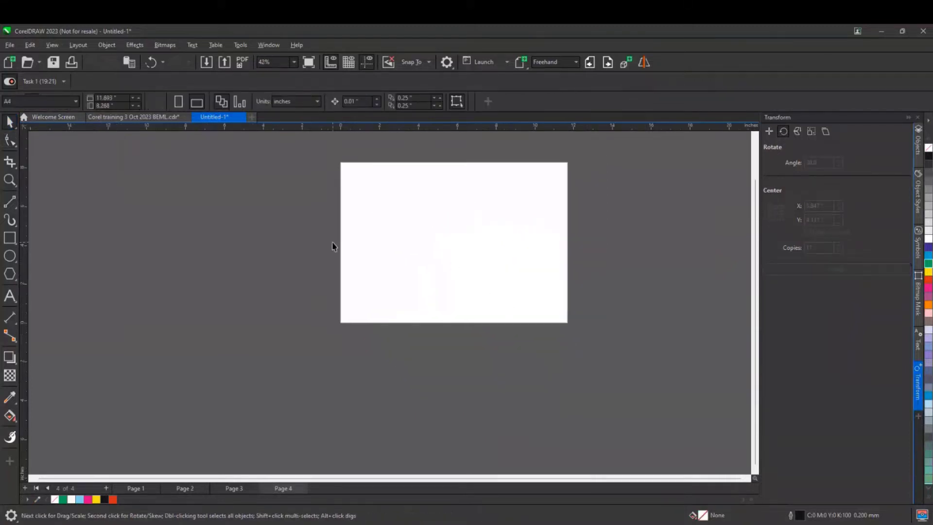
# Step: Import the rose photo 00656_perfectbloom_1280x1024.jpg and place it centered on the page
pyautogui.moveTo(756, 196); pyautogui.dragTo(755, 178)
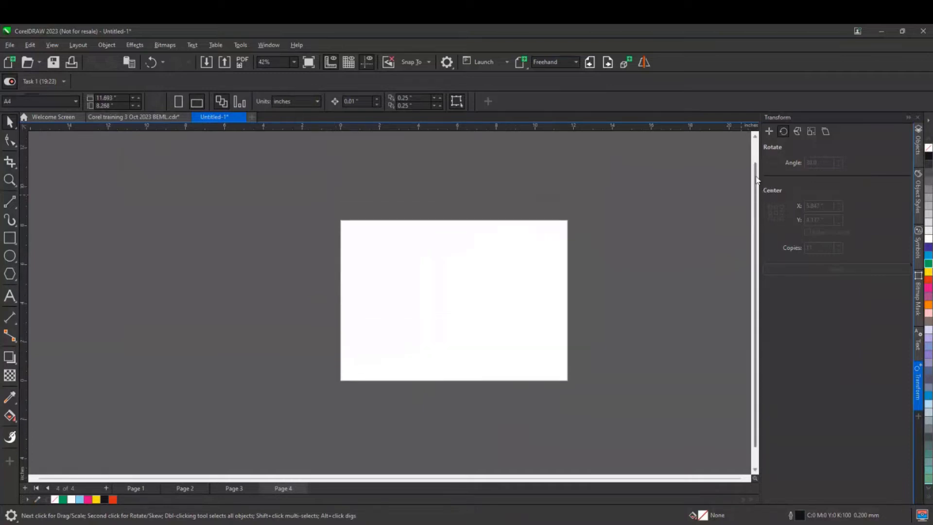
pyautogui.scroll(1, 674, 283)
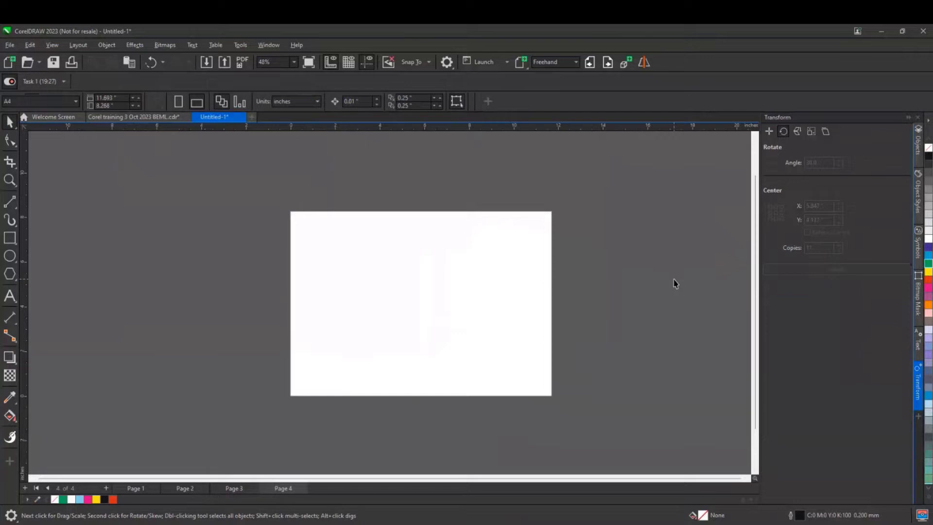
pyautogui.rightClick(353, 248)
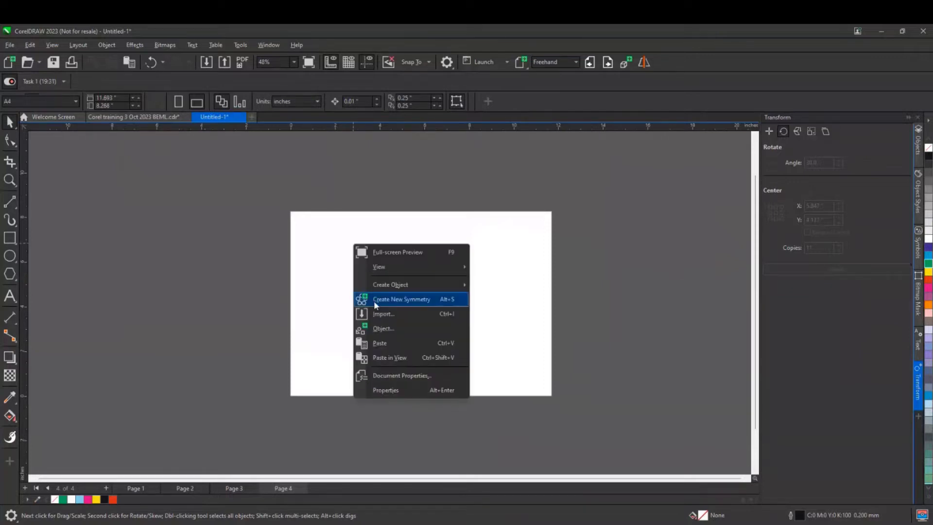
pyautogui.click(392, 315)
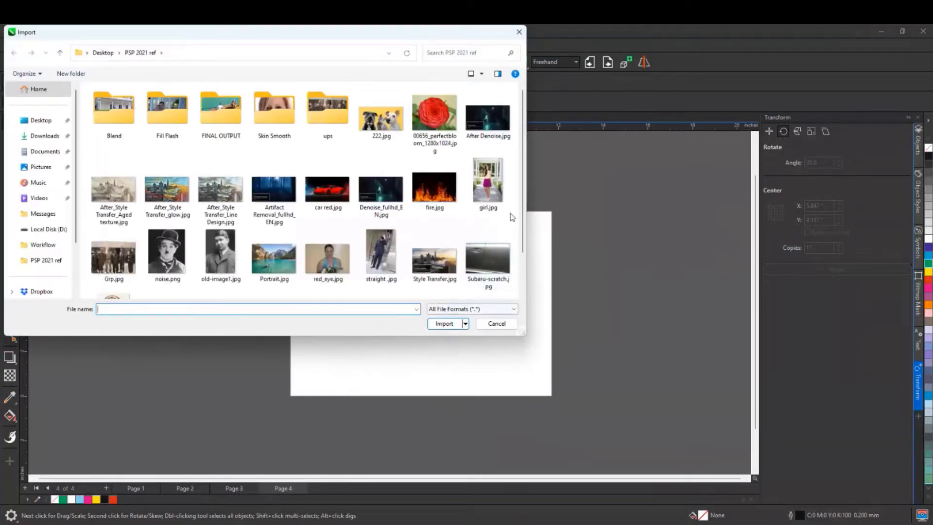
pyautogui.scroll(-1, 520, 203)
pyautogui.scroll(1, 521, 203)
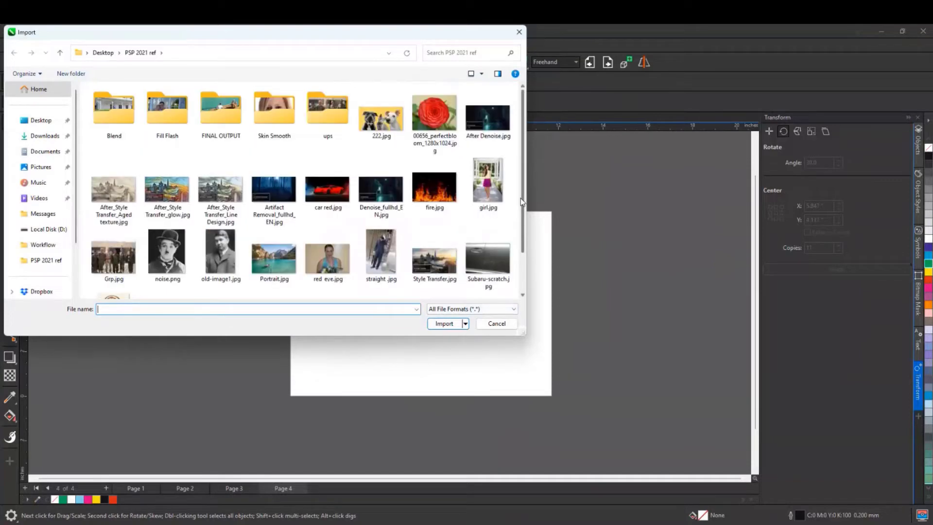
pyautogui.click(435, 119)
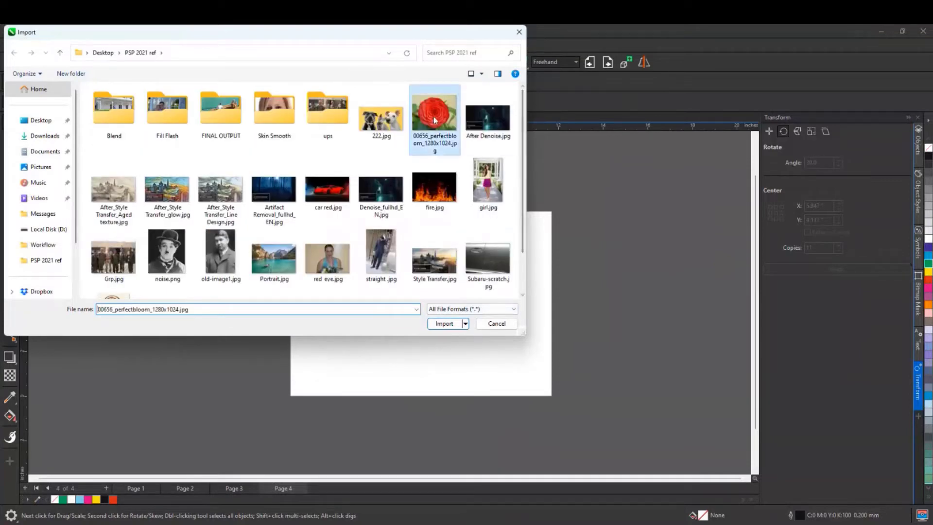
pyautogui.click(445, 328)
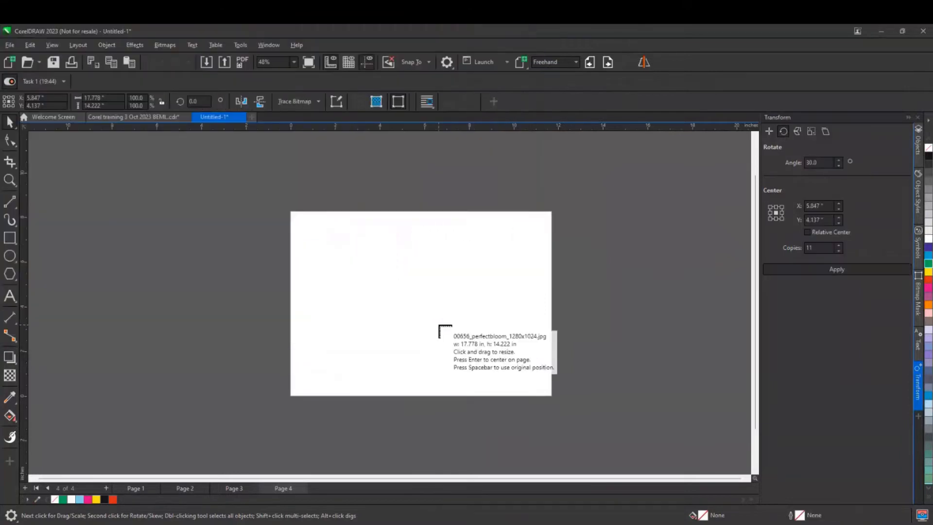
pyautogui.press('Return')
pyautogui.scroll(-1, 333, 278)
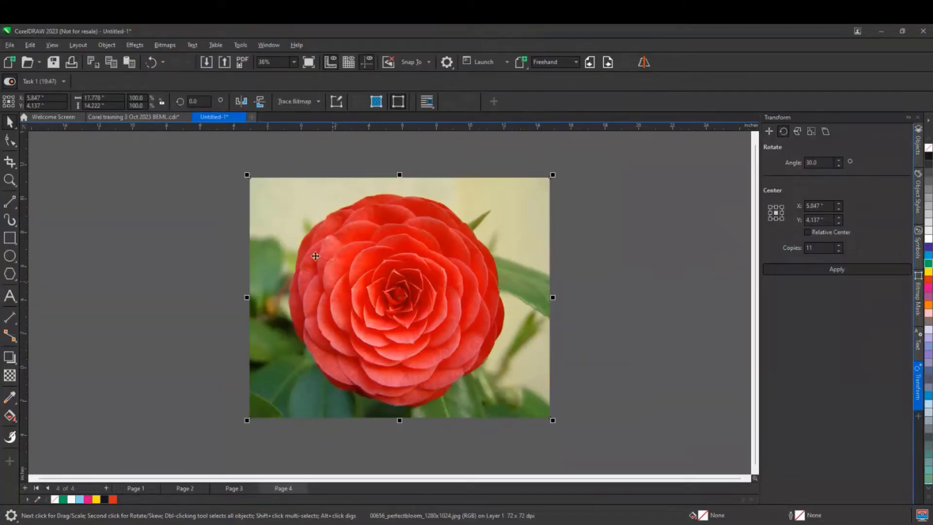
# Step: Scale the rose photo down to about 8.3 by 6.64 inches and position it within the page
pyautogui.moveTo(253, 176); pyautogui.dragTo(345, 253)
pyautogui.moveTo(552, 420); pyautogui.dragTo(488, 369)
pyautogui.moveTo(463, 337); pyautogui.dragTo(442, 329)
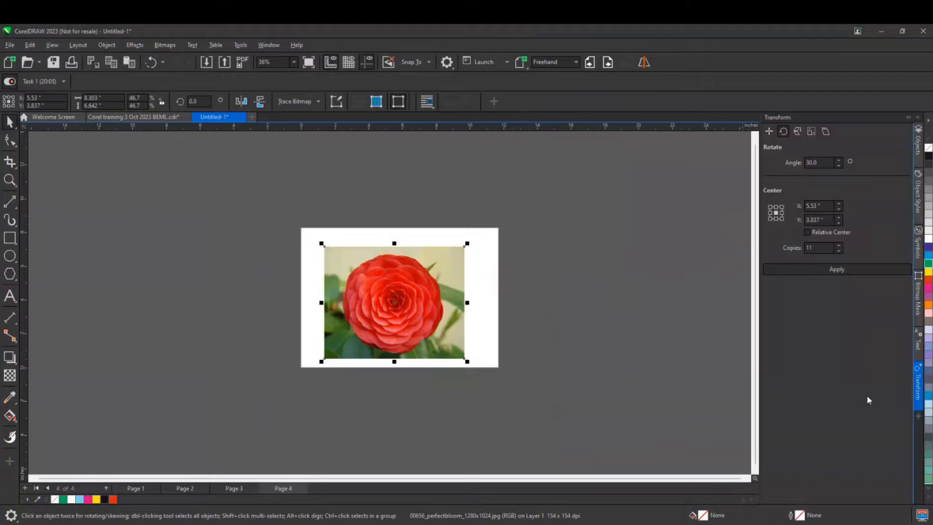
# Step: Open the Bitmap Mask docker and sample the flower's red as the first mask color
pyautogui.rightClick(920, 304)
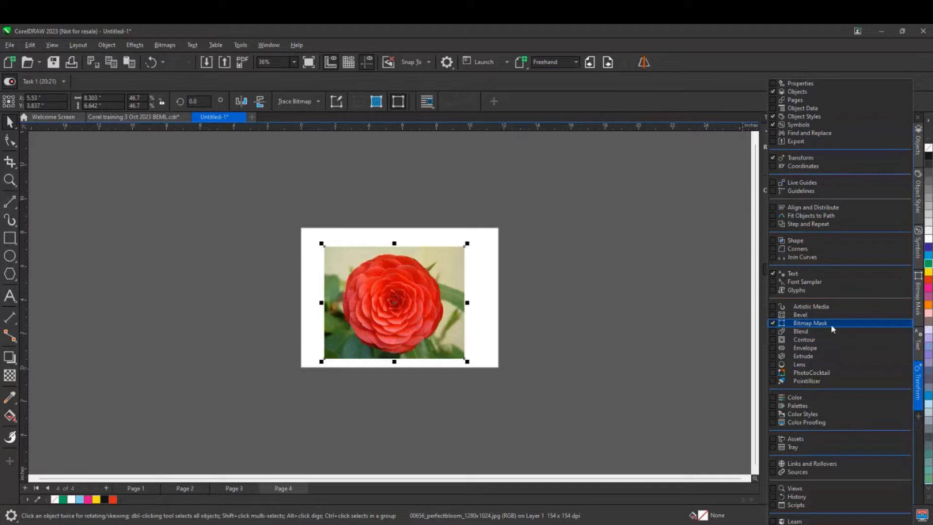
pyautogui.click(749, 332)
pyautogui.click(917, 298)
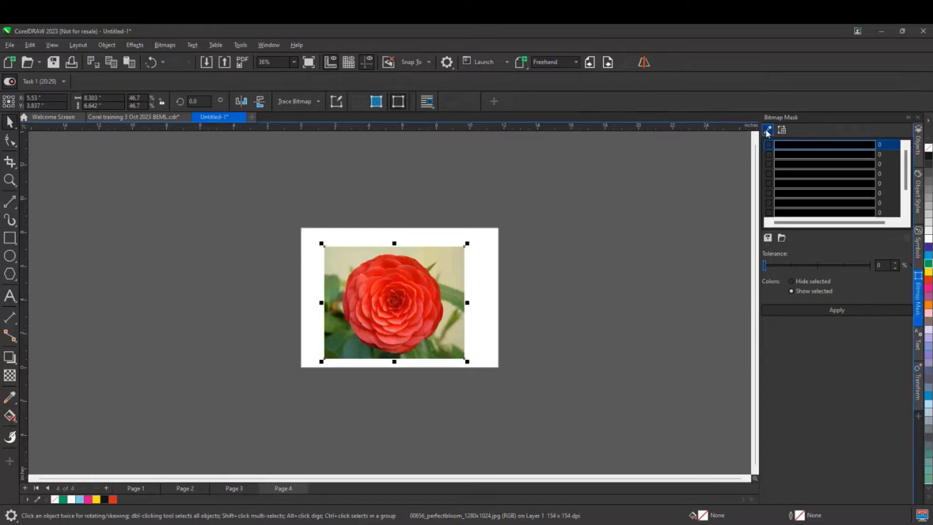
pyautogui.click(767, 131)
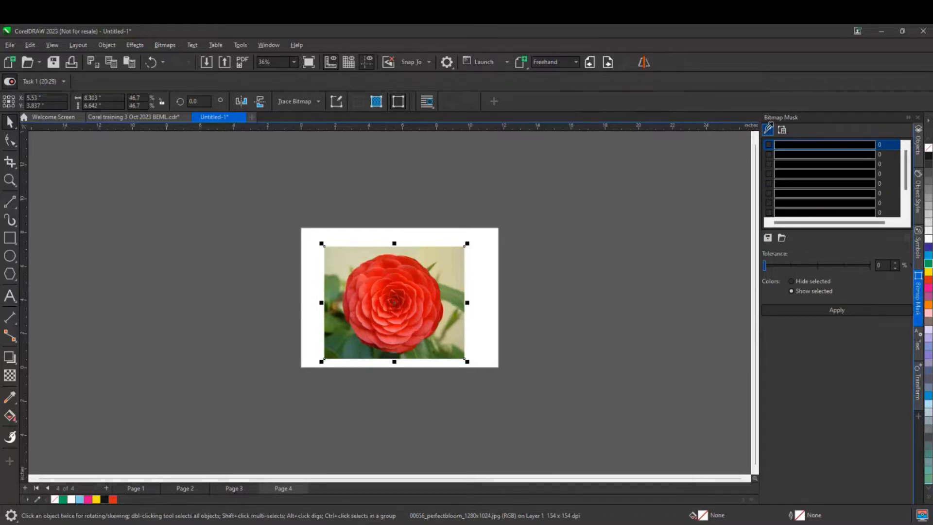
pyautogui.click(421, 292)
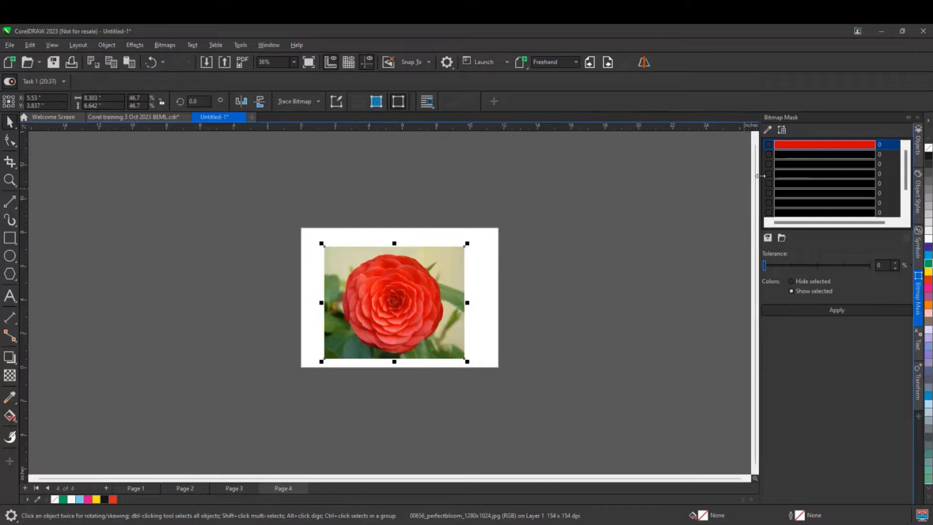
# Step: Enable the red mask color, set it to hide selected colors at 52% tolerance, and apply the mask
pyautogui.click(768, 144)
pyautogui.click(790, 281)
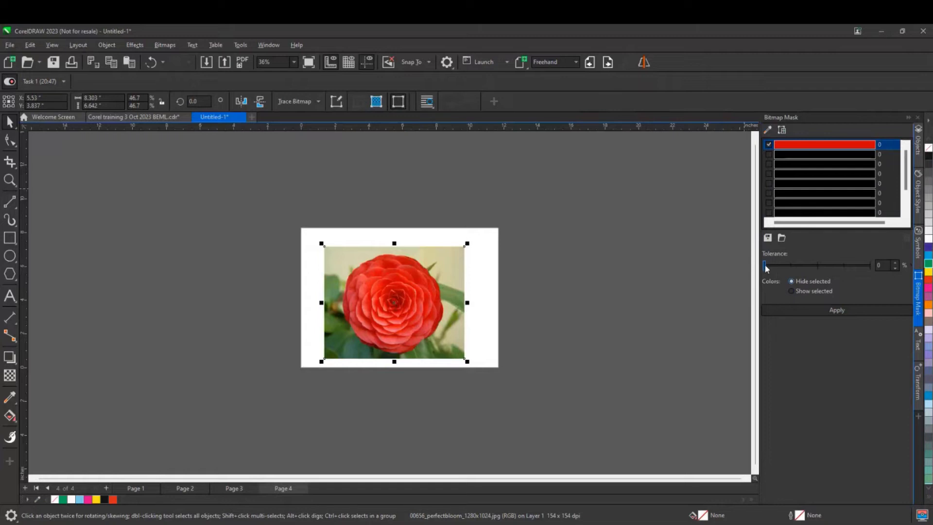
pyautogui.moveTo(766, 271); pyautogui.dragTo(820, 271)
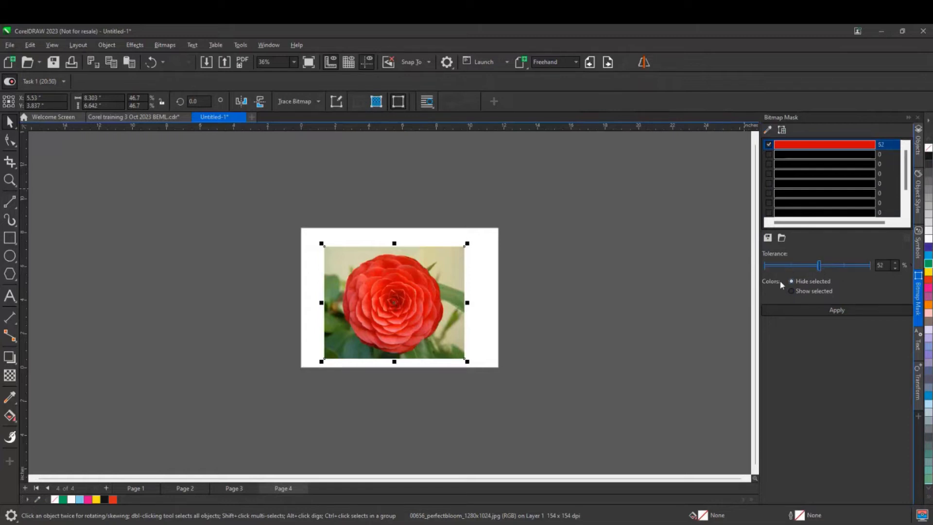
pyautogui.click(813, 310)
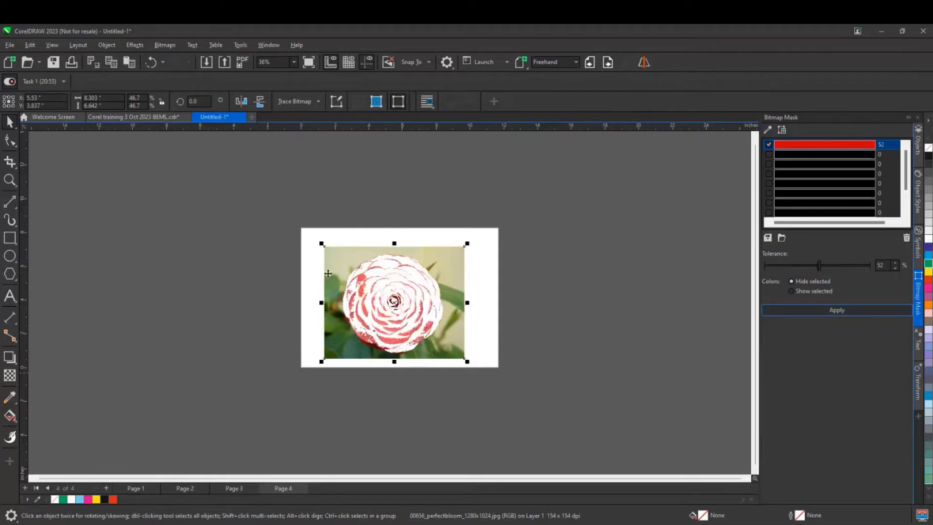
pyautogui.scroll(1, 395, 298)
pyautogui.scroll(1, 396, 301)
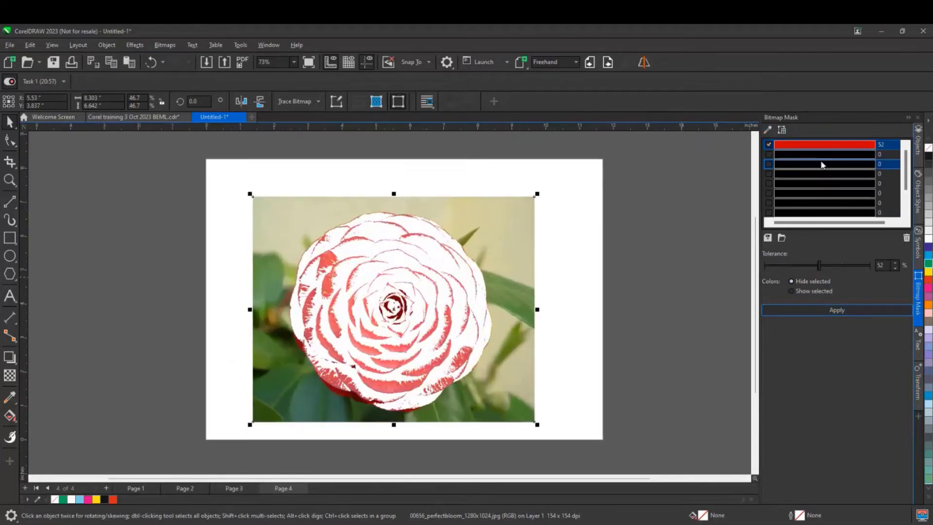
# Step: Create a page-sized rectangle behind the rose photo and fill it with cyan
pyautogui.doubleClick(8, 239)
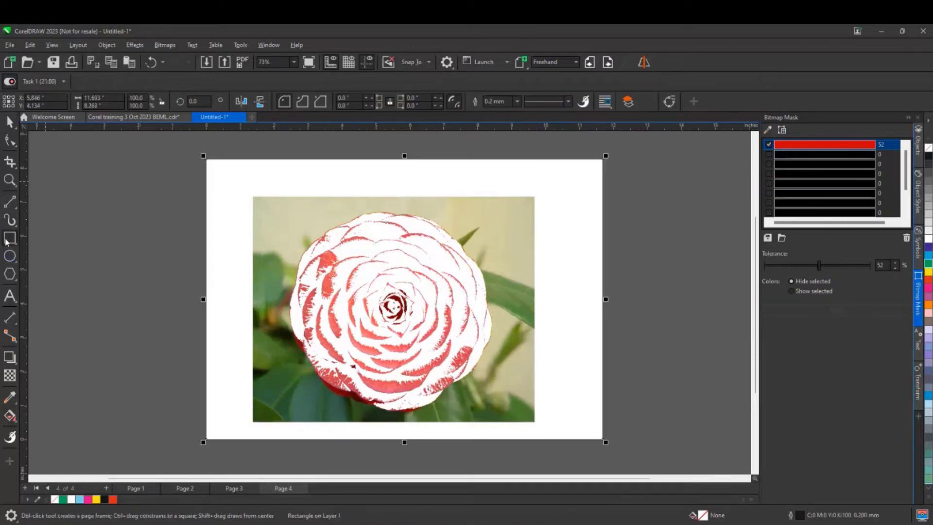
pyautogui.click(929, 264)
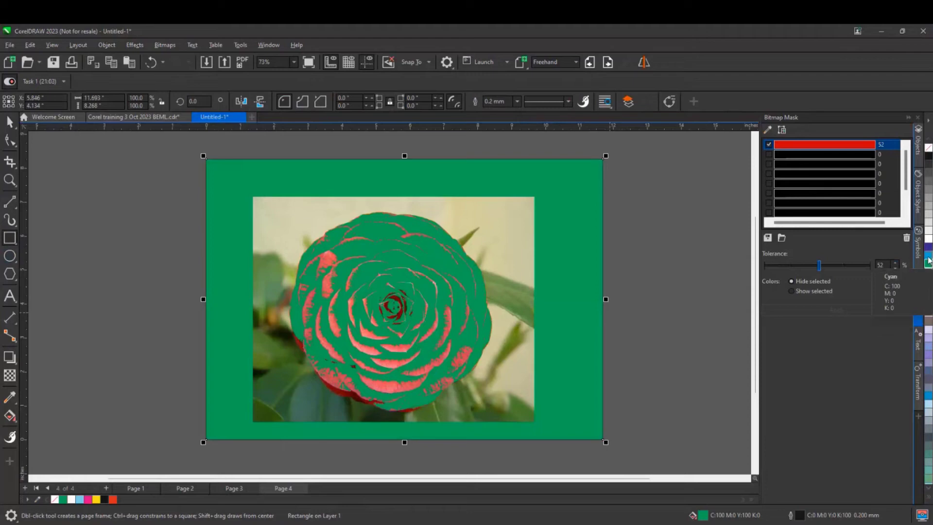
pyautogui.click(928, 256)
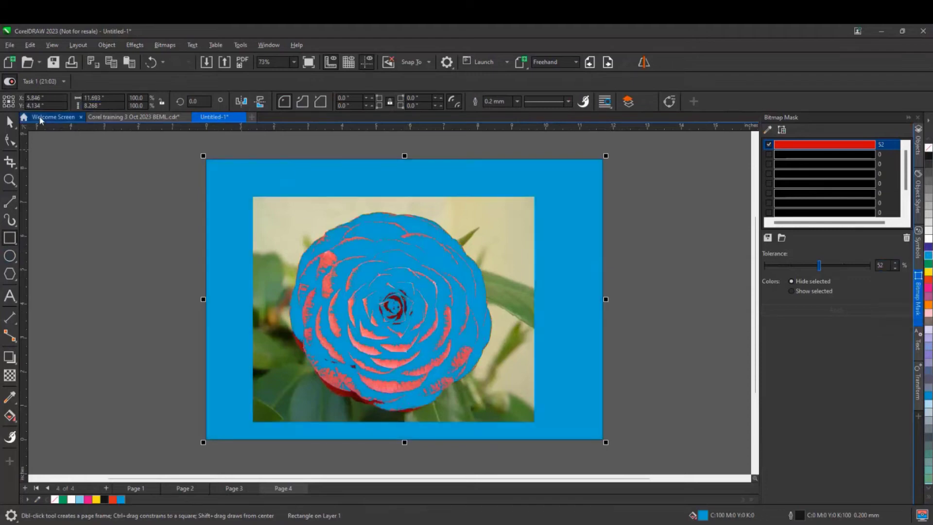
# Step: Switch the rose photo's bitmap mask to show selected colors and apply it
pyautogui.click(10, 121)
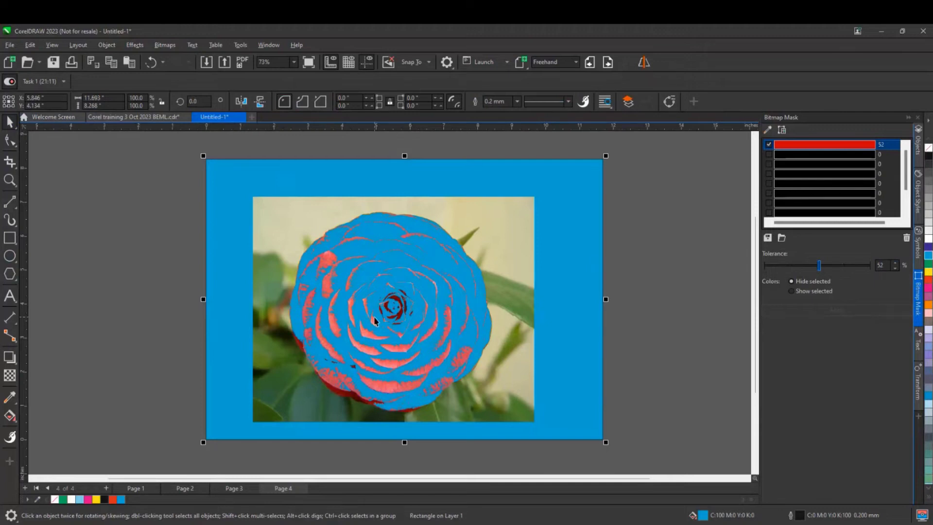
pyautogui.click(791, 291)
pyautogui.click(431, 323)
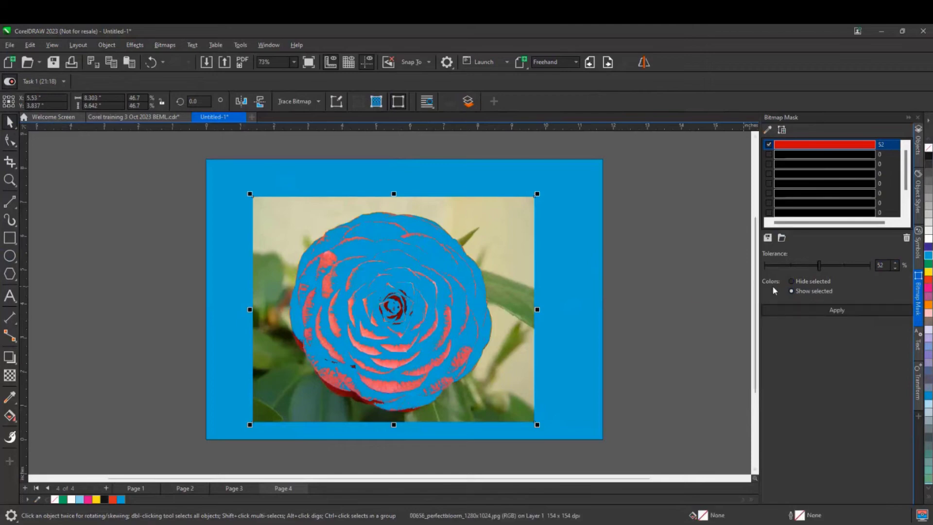
pyautogui.click(819, 313)
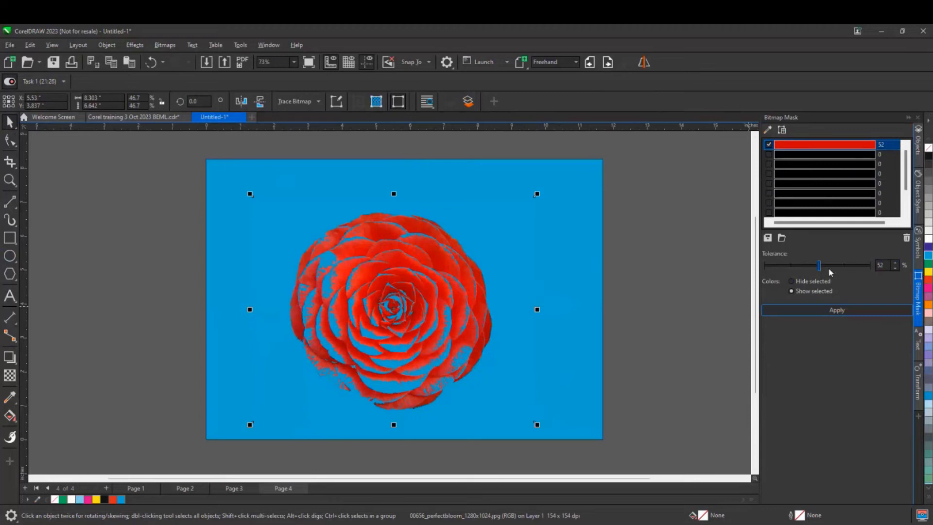
# Step: Raise the red mask color's tolerance in stages to 73, 86 and 90%, applying the mask each time
pyautogui.moveTo(821, 267); pyautogui.dragTo(841, 267)
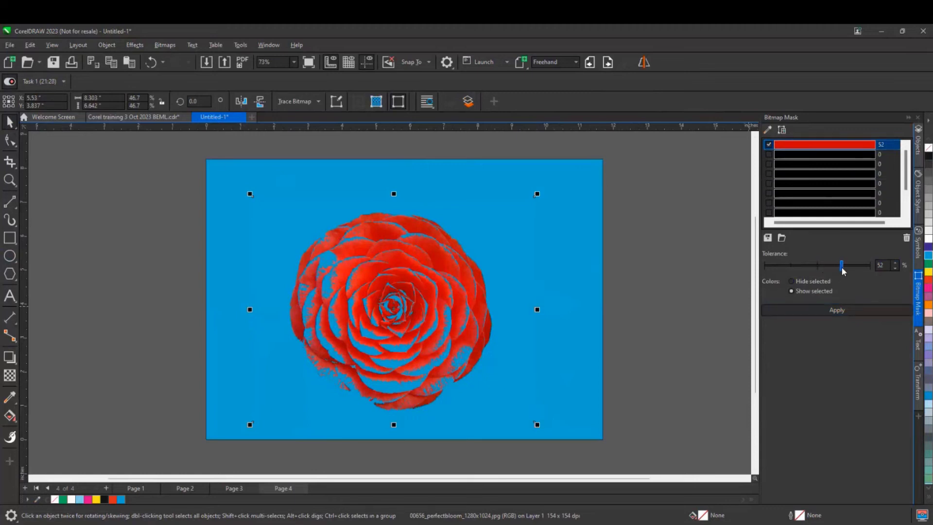
pyautogui.click(817, 308)
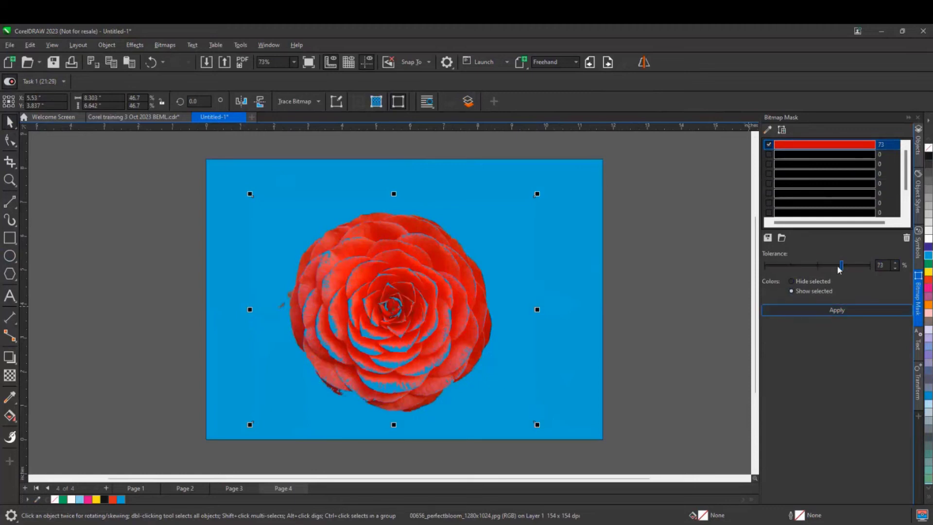
pyautogui.moveTo(843, 267); pyautogui.dragTo(859, 265)
pyautogui.click(837, 310)
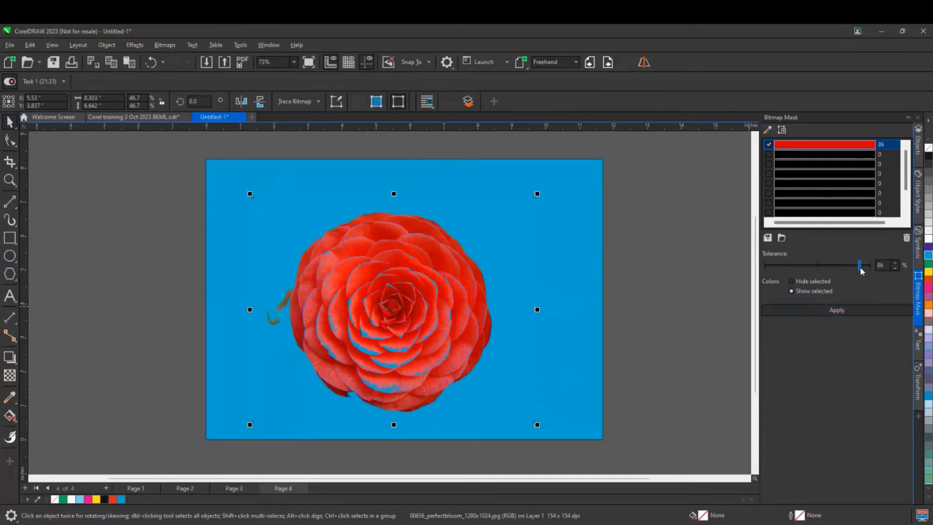
pyautogui.click(841, 313)
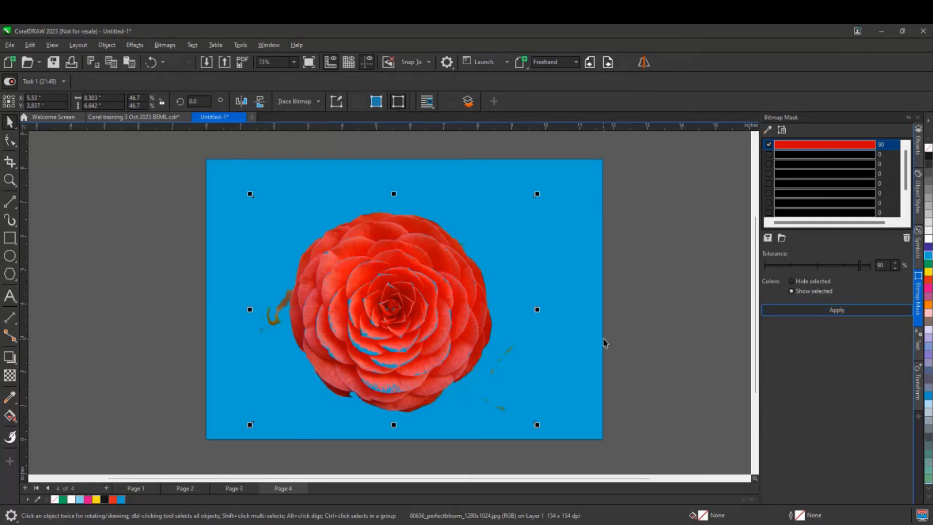
# Step: Sample the blue showing between the rose petals as the second mask color and enable it
pyautogui.click(596, 318)
pyautogui.click(795, 154)
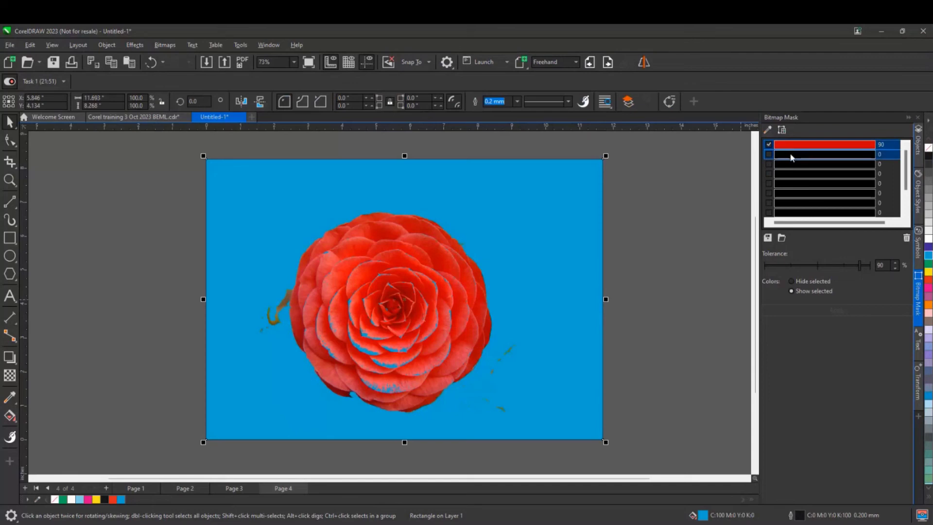
pyautogui.keyDown('shift'); pyautogui.click(789, 164); pyautogui.keyUp('shift')
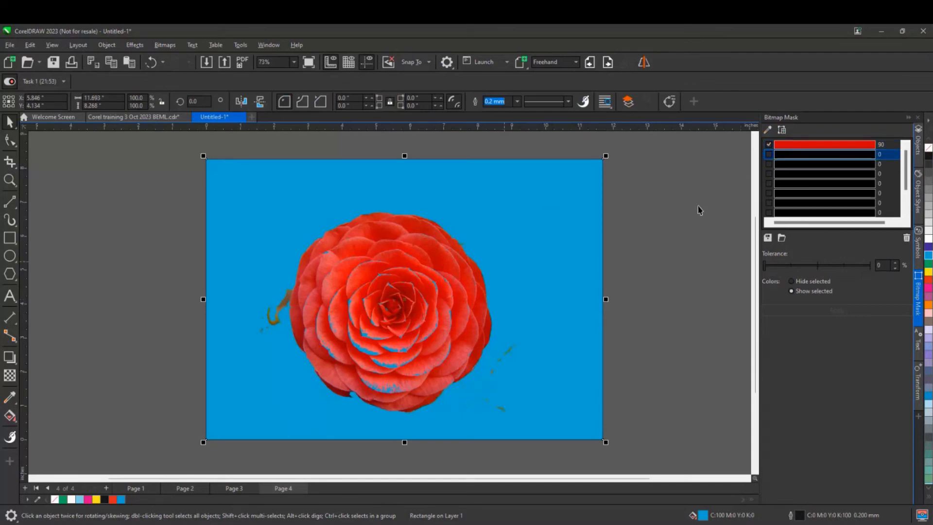
pyautogui.click(775, 155)
pyautogui.click(769, 127)
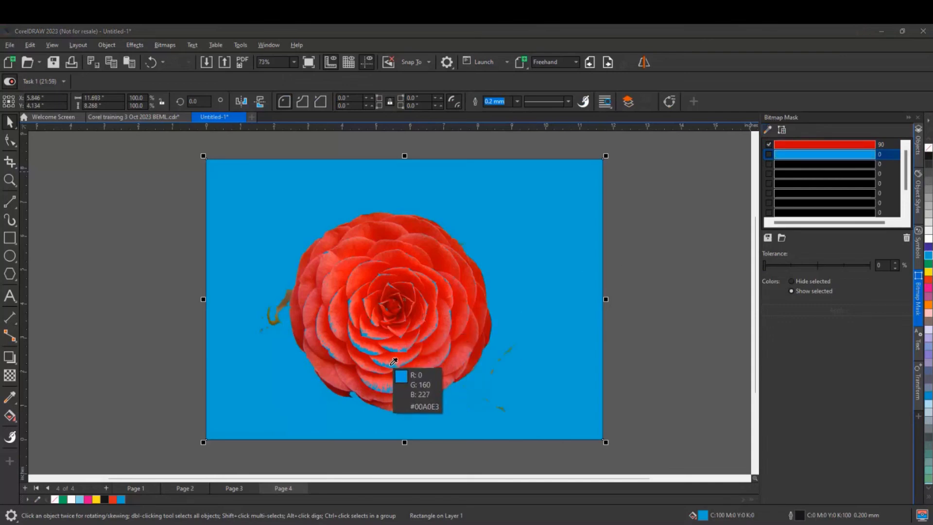
pyautogui.click(393, 360)
pyautogui.click(768, 155)
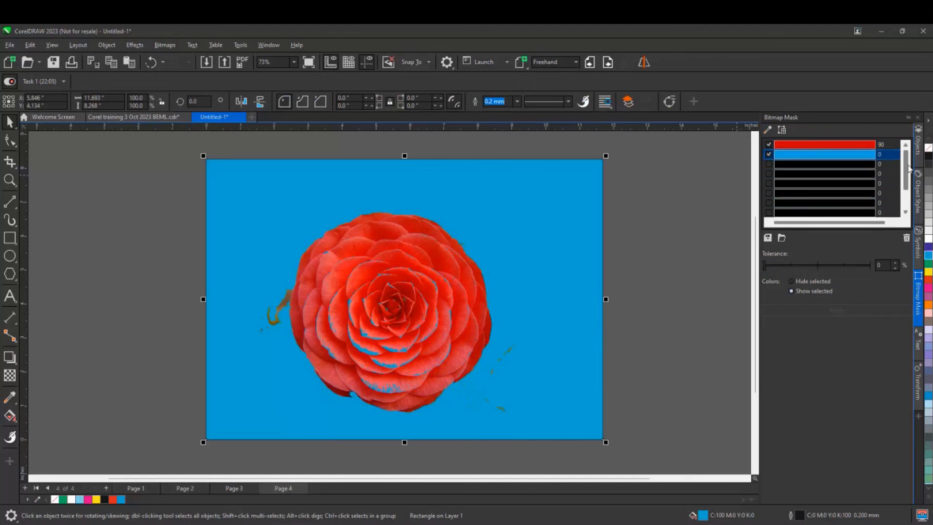
pyautogui.scroll(-3, 907, 167)
pyautogui.scroll(3, 907, 167)
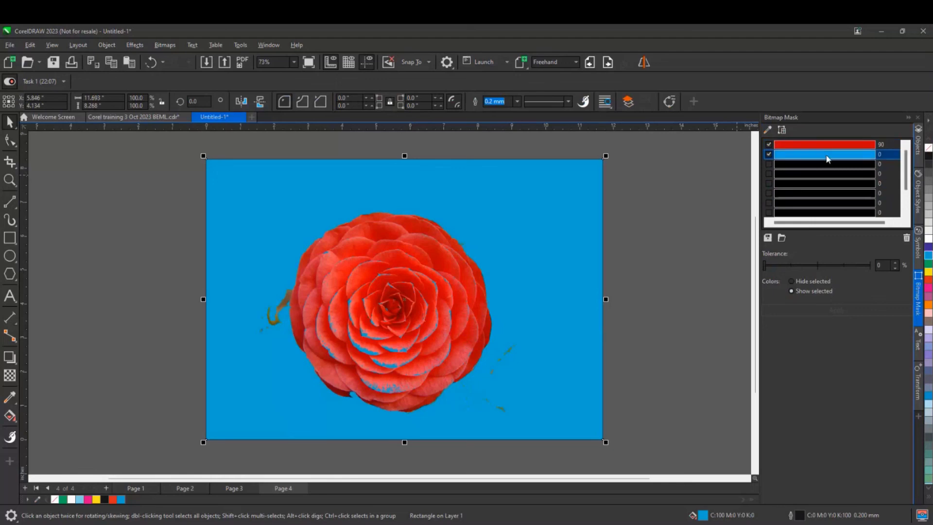